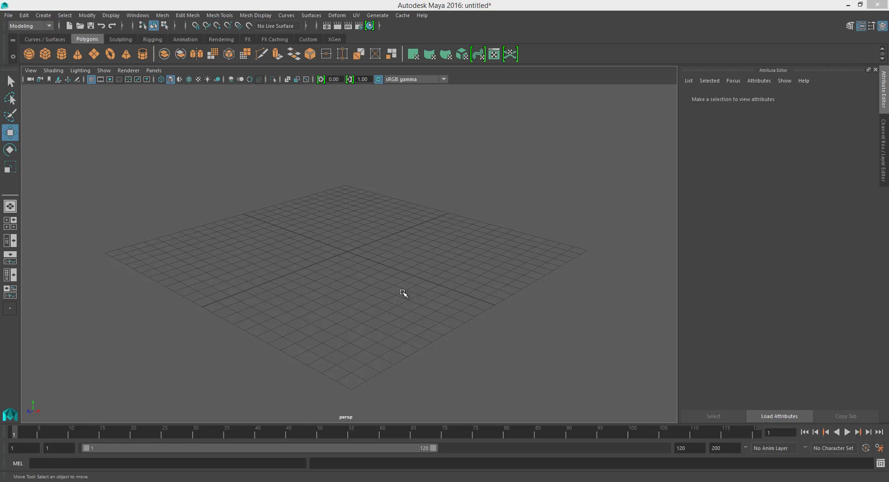
pyautogui.press('space')
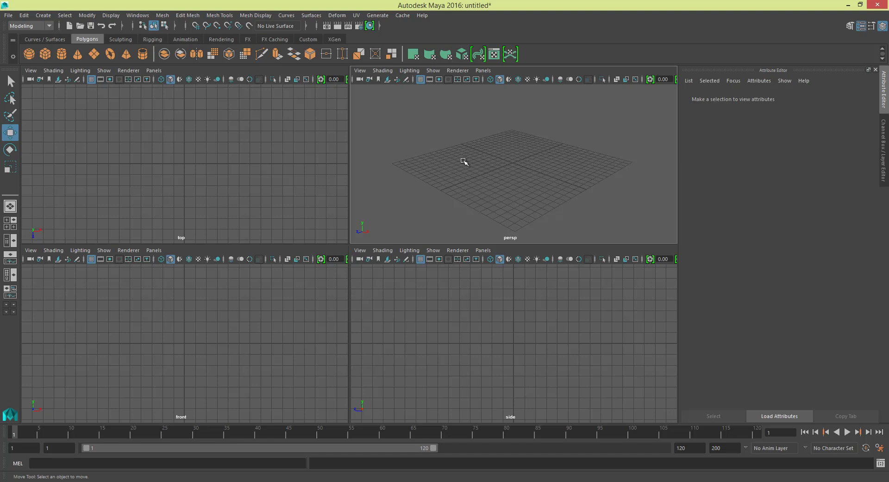
pyautogui.press('space')
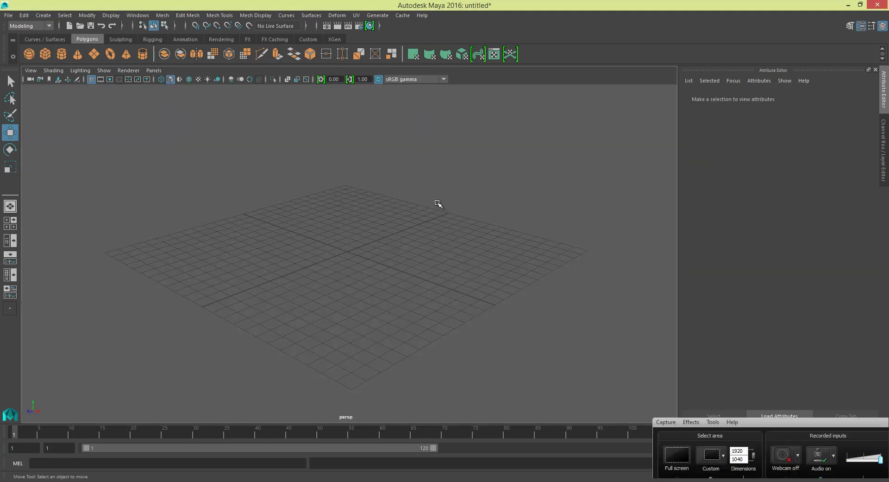
# - Create a polygon plane at the centre of the grid and scale it uniformly to about 14.7
pyautogui.click(95, 56)
pyautogui.click(345, 249)
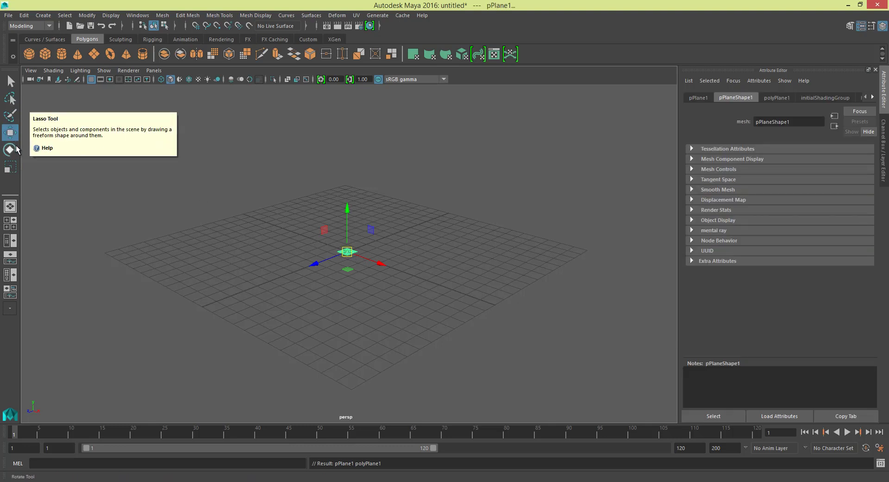
pyautogui.click(10, 166)
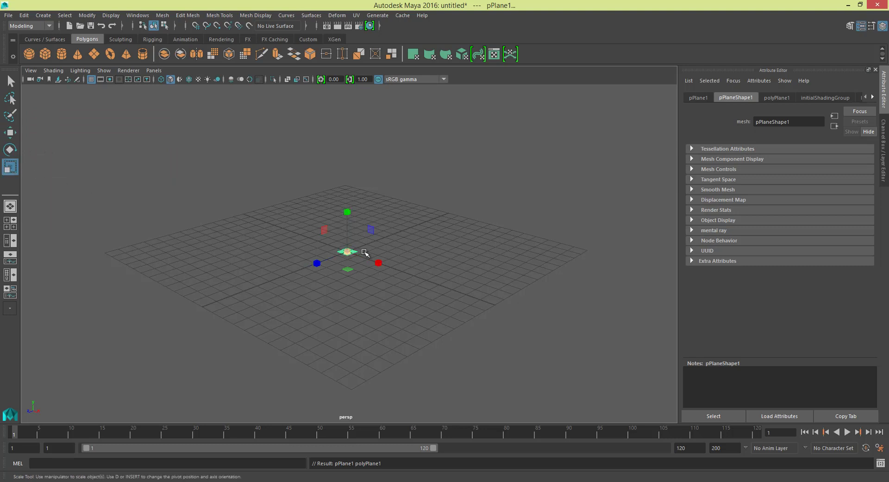
pyautogui.moveTo(348, 251); pyautogui.dragTo(483, 272)
pyautogui.keyDown('alt'); pyautogui.moveTo(452, 234); pyautogui.dragTo(422, 235); pyautogui.keyUp('alt')
# - Assign a new Lambert material to the polygon plane
pyautogui.rightClick(423, 234)
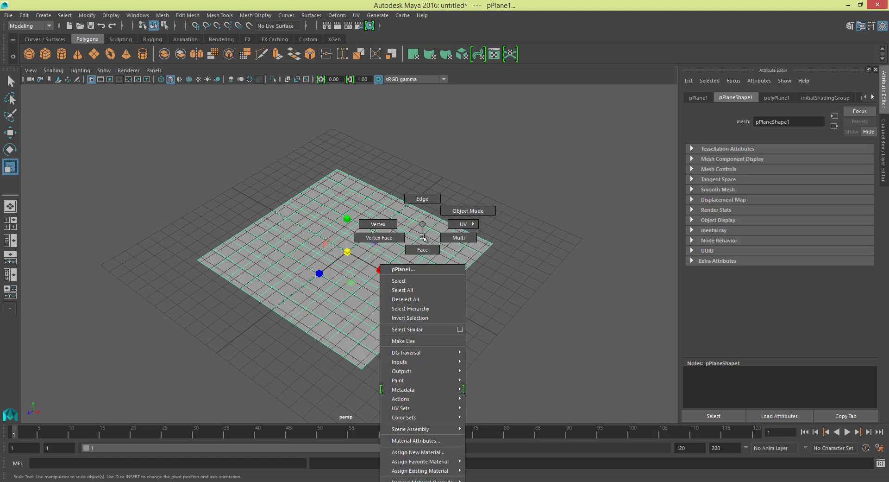
pyautogui.click(432, 441)
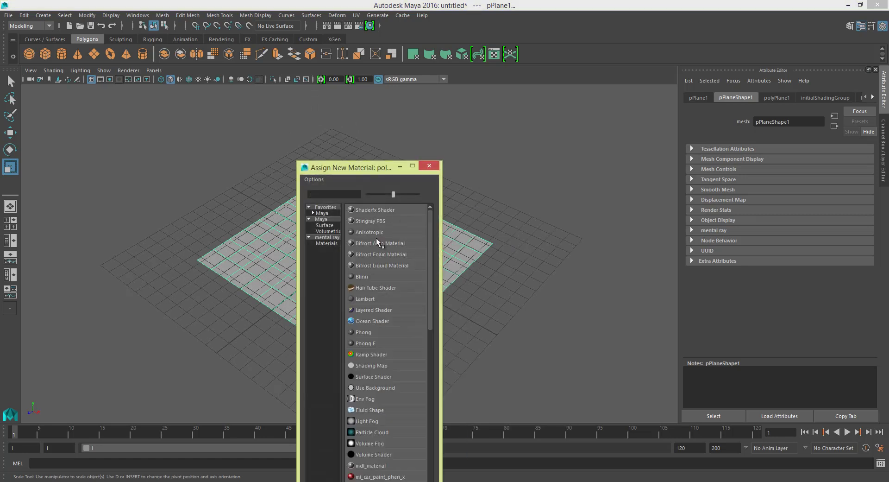
pyautogui.click(324, 216)
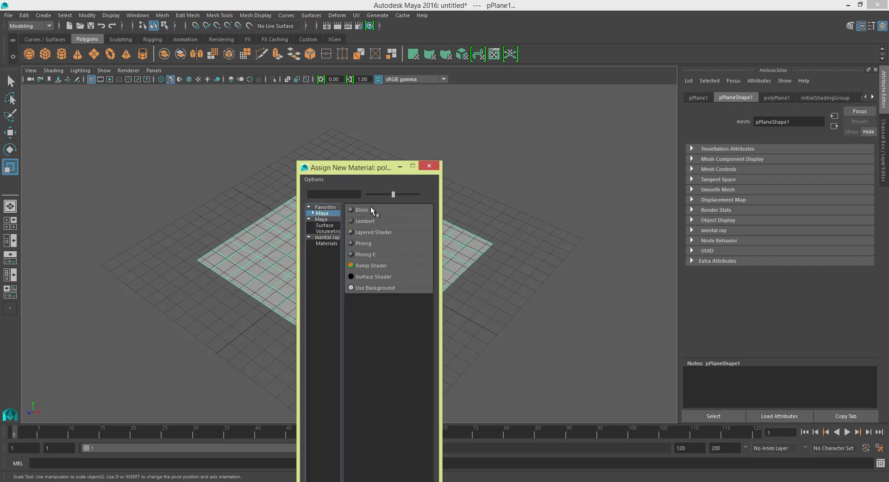
pyautogui.click(373, 221)
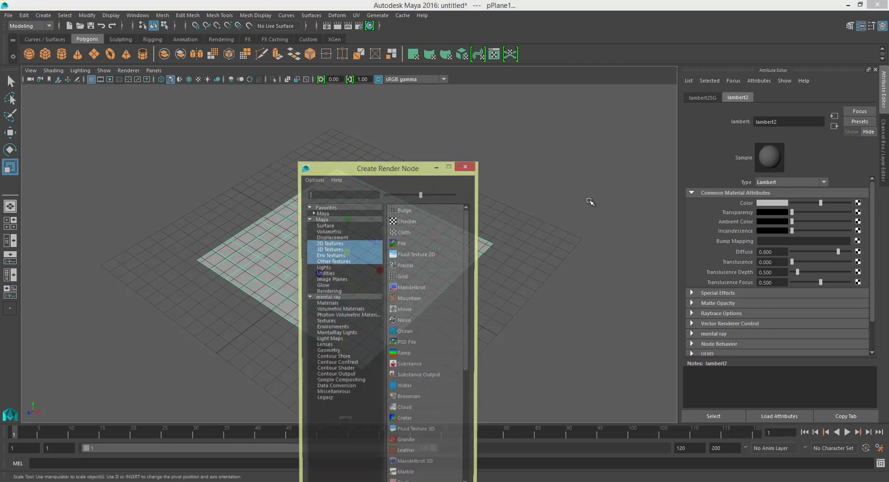
# - Map the Lambert material's colour with a File texture and load BASMENT_Shaffner.jpg from the project's images folder
pyautogui.moveTo(401, 173); pyautogui.dragTo(382, 145)
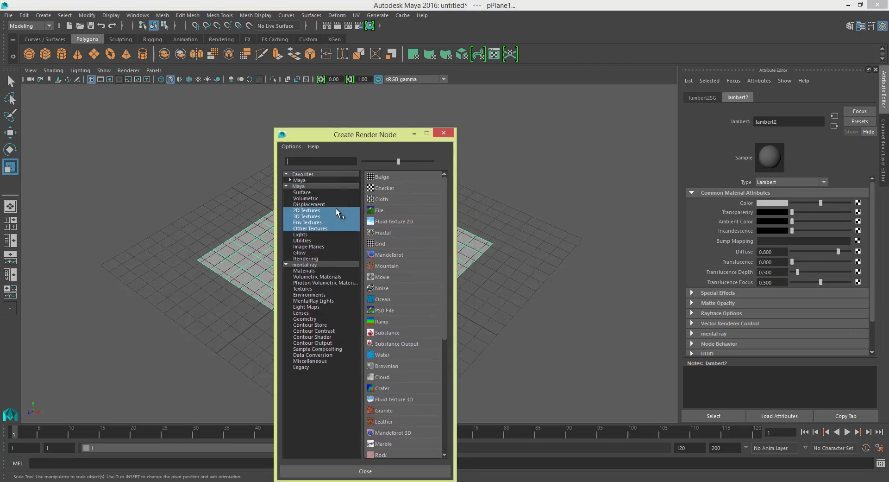
pyautogui.click(381, 218)
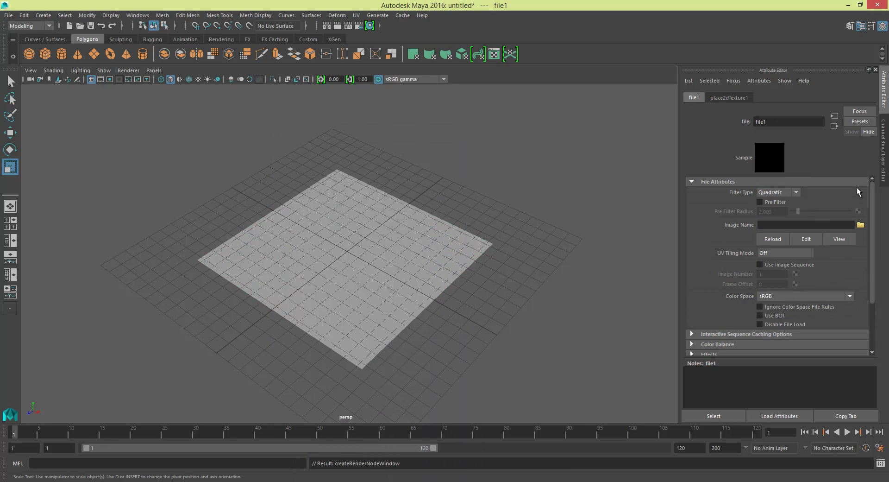
pyautogui.click(860, 224)
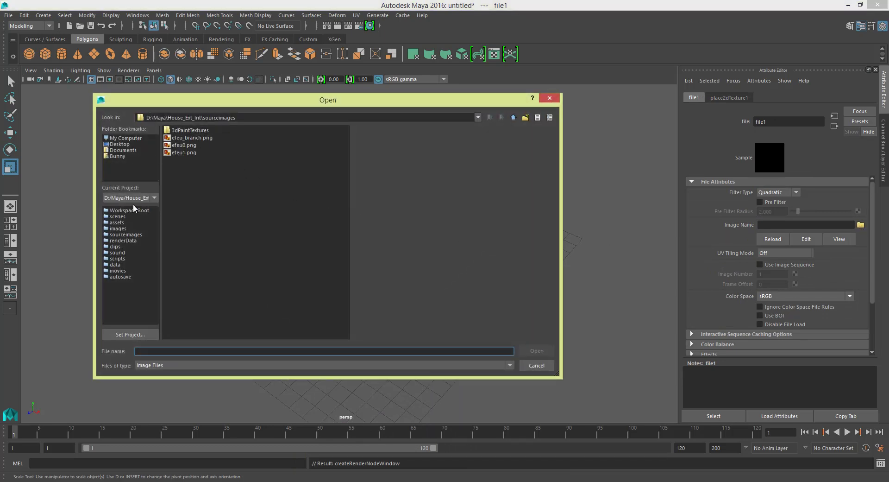
pyautogui.click(118, 228)
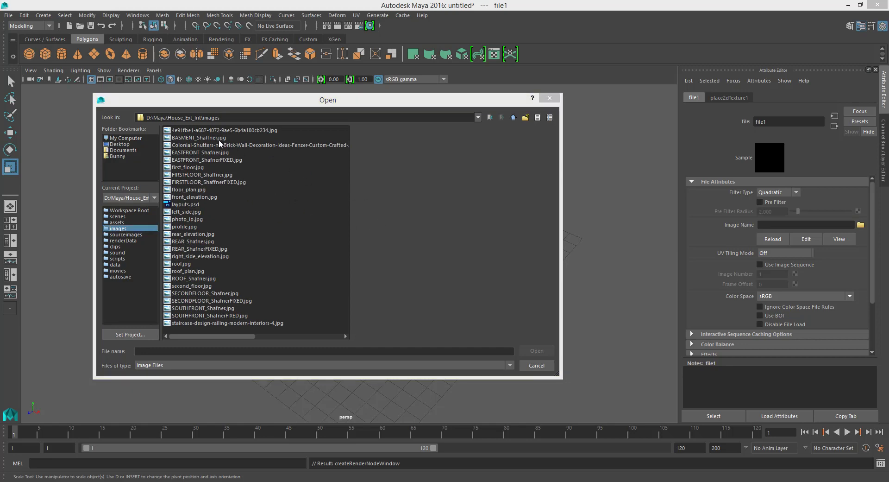
pyautogui.click(199, 138)
pyautogui.click(538, 354)
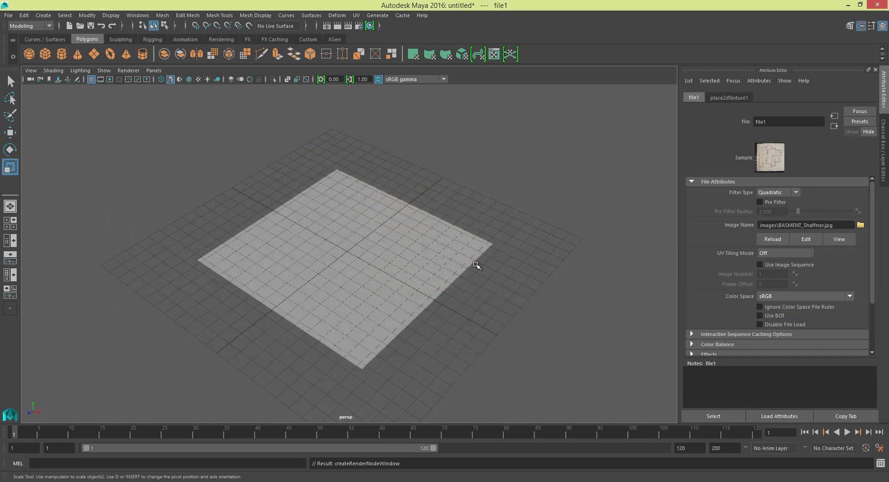
# - Display the plane smooth shaded with its texture and wireframe on shaded in the viewport, with the default material turned off
pyautogui.click(178, 79)
pyautogui.click(408, 237)
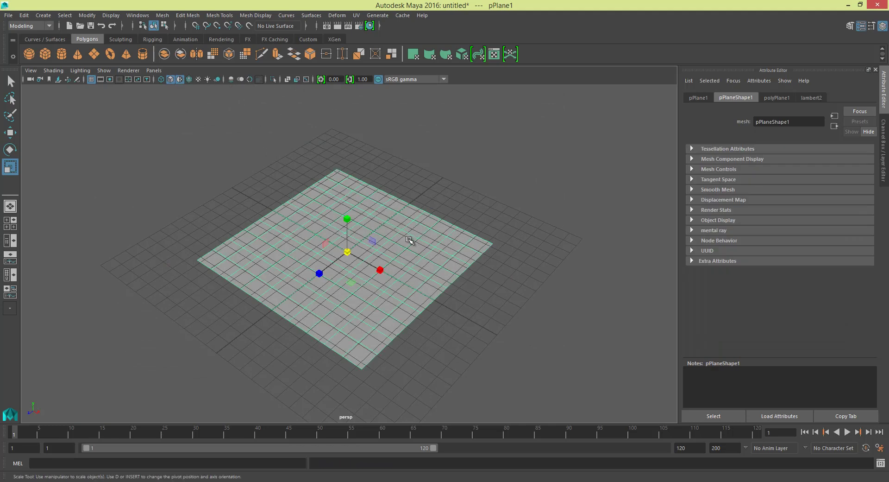
pyautogui.moveTo(411, 241)
pyautogui.keyDown('alt'); pyautogui.mouseDown()
pyautogui.moveTo(439, 128)
pyautogui.moveTo(434, 177)
pyautogui.mouseUp(); pyautogui.keyUp('alt')
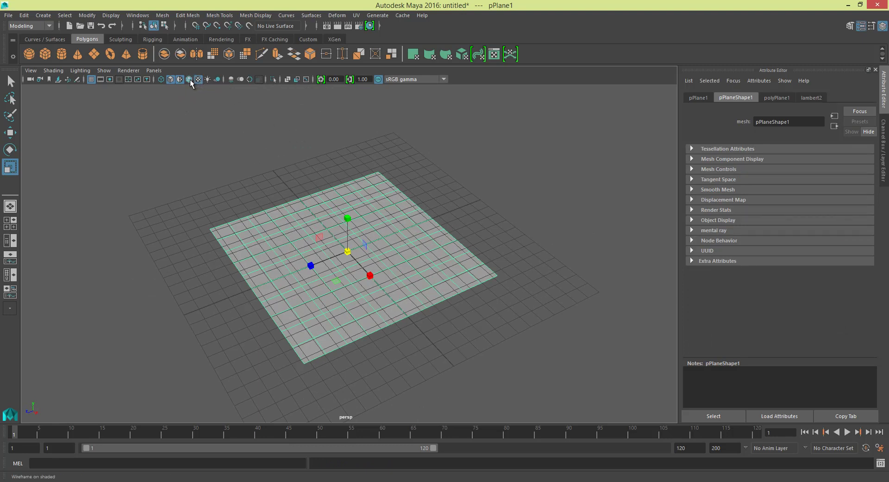
pyautogui.click(169, 79)
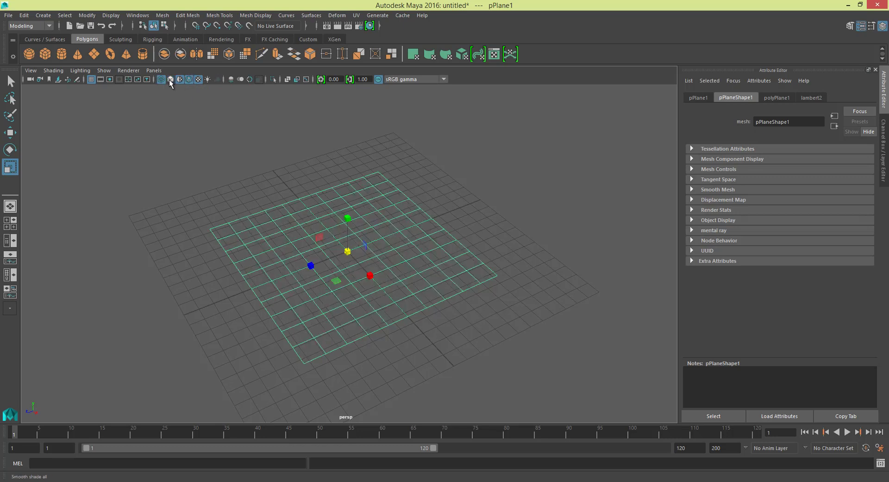
pyautogui.click(173, 79)
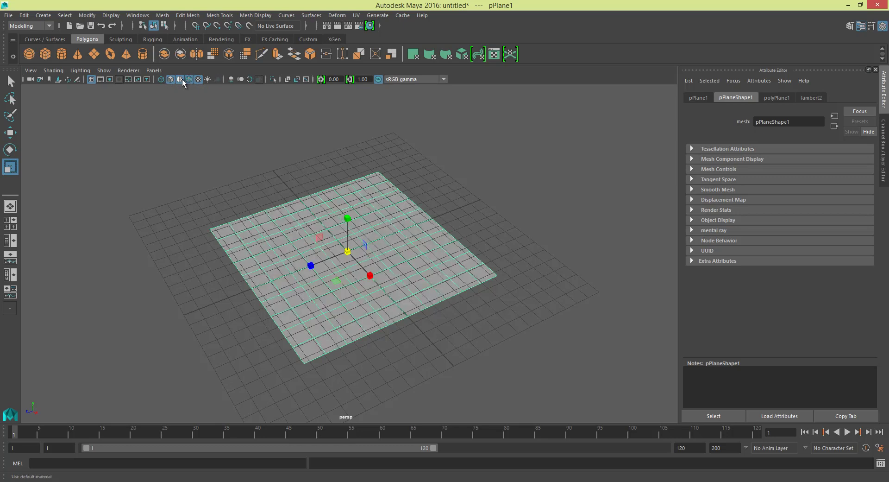
pyautogui.click(180, 79)
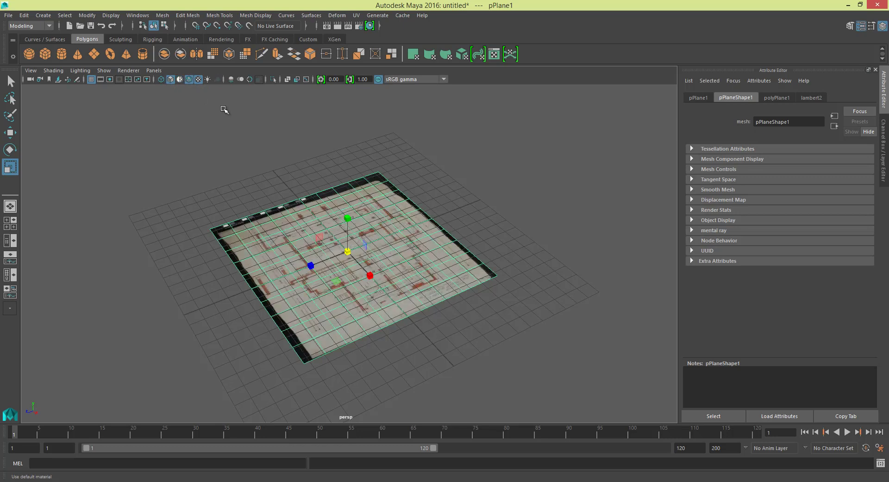
pyautogui.moveTo(465, 198)
pyautogui.keyDown('alt'); pyautogui.mouseDown()
pyautogui.moveTo(451, 177)
pyautogui.moveTo(467, 192)
pyautogui.mouseUp(); pyautogui.keyUp('alt')
pyautogui.click(451, 177)
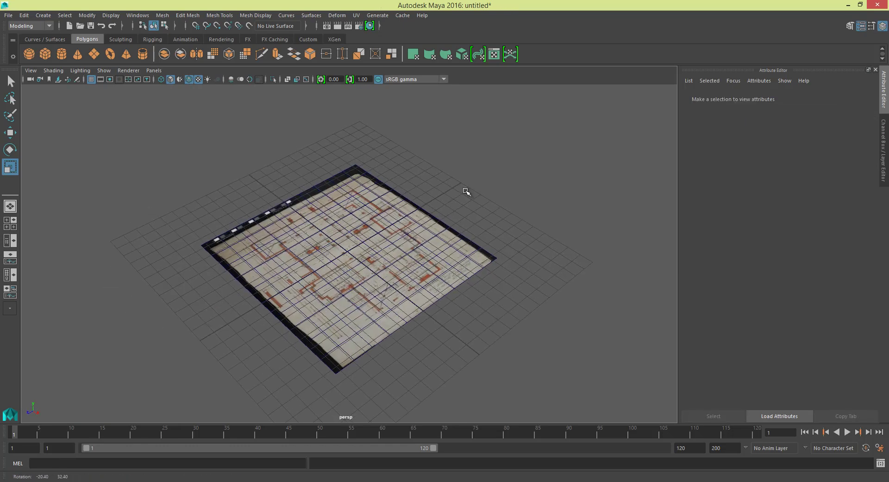
# - Move the textured plane straight up about 4 units above the grid
pyautogui.click(363, 220)
pyautogui.press('w')
pyautogui.moveTo(349, 218); pyautogui.dragTo(350, 174)
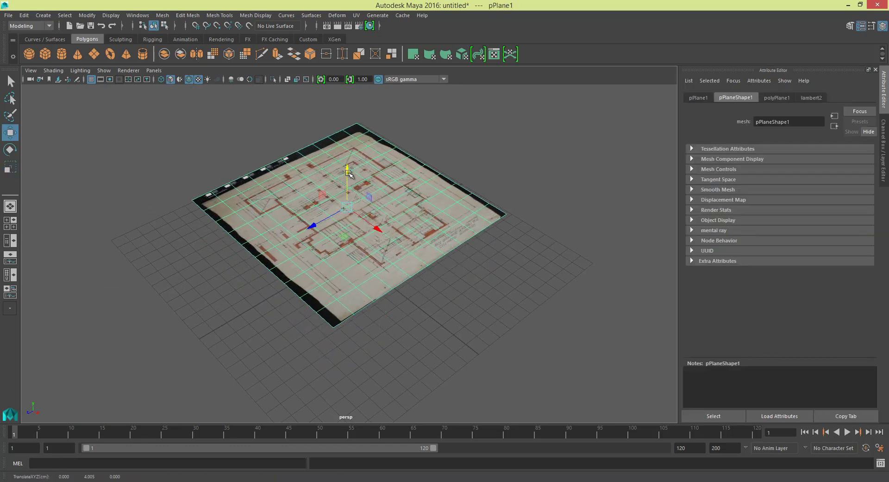
pyautogui.click(472, 167)
pyautogui.click(421, 183)
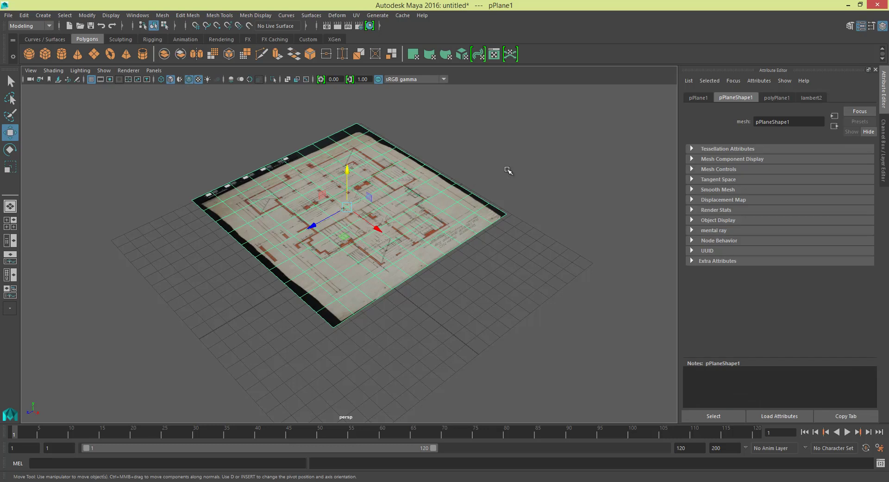
# - Set the plane's width and height subdivisions to 1, and deselect it
pyautogui.click(885, 141)
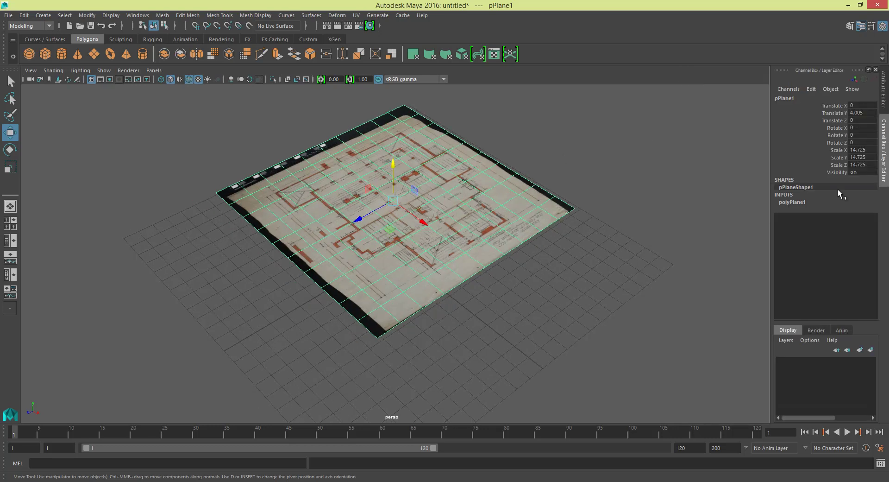
pyautogui.click(782, 201)
pyautogui.moveTo(860, 221); pyautogui.dragTo(852, 235)
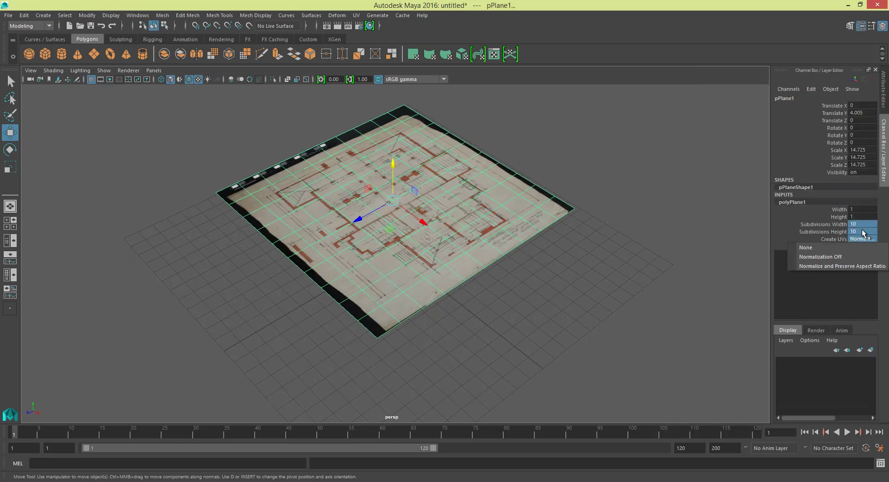
pyautogui.click(861, 230)
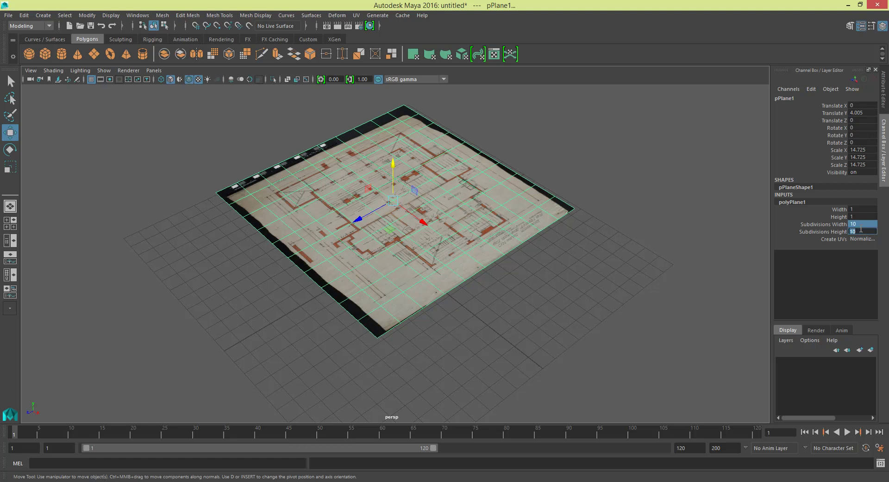
pyautogui.write('1')
pyautogui.press('Return')
pyautogui.click(584, 170)
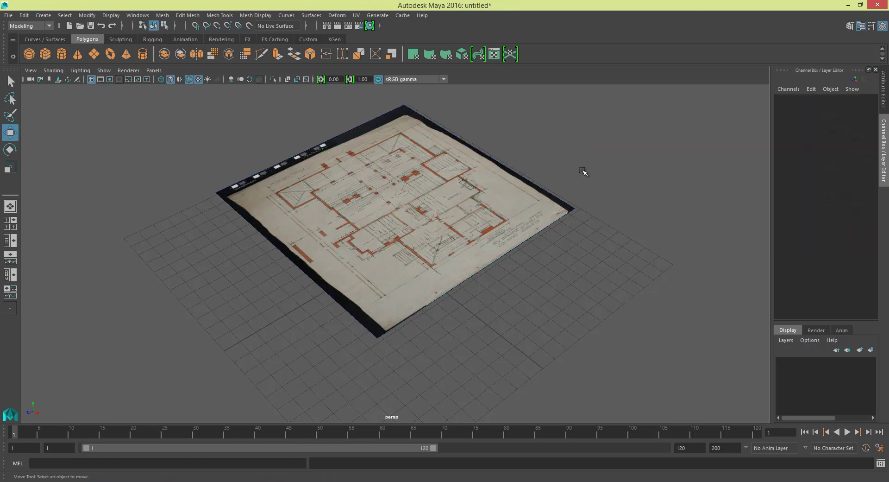
# - Delete the textured plane and undo the deletion
pyautogui.keyDown('alt'); pyautogui.moveTo(452, 195); pyautogui.dragTo(510, 176); pyautogui.keyUp('alt')
pyautogui.click(510, 177)
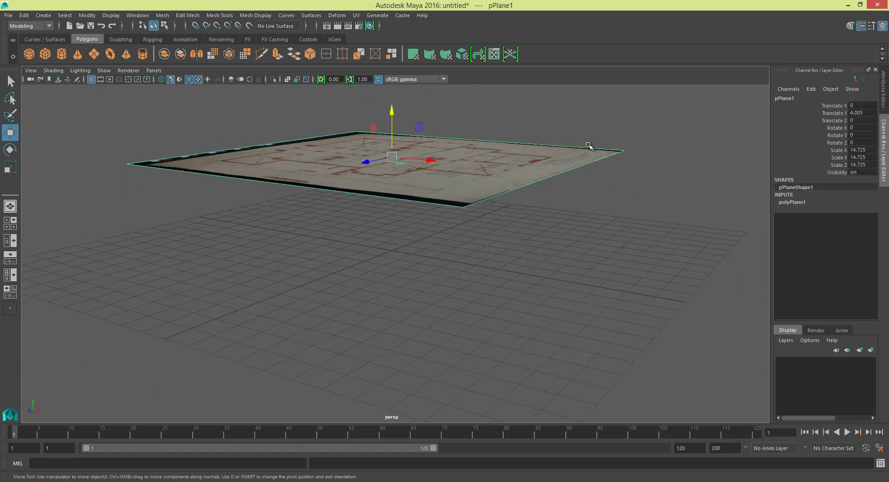
pyautogui.scroll(-3, 637, 154)
pyautogui.click(587, 180)
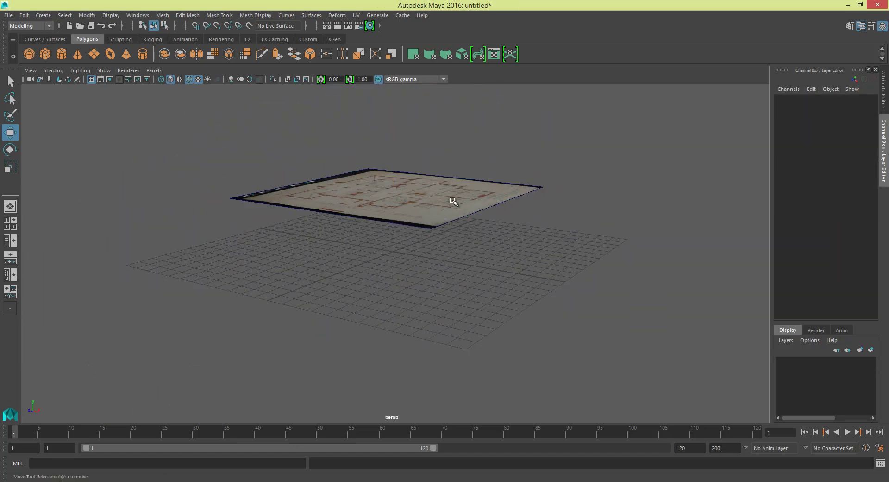
pyautogui.click(362, 196)
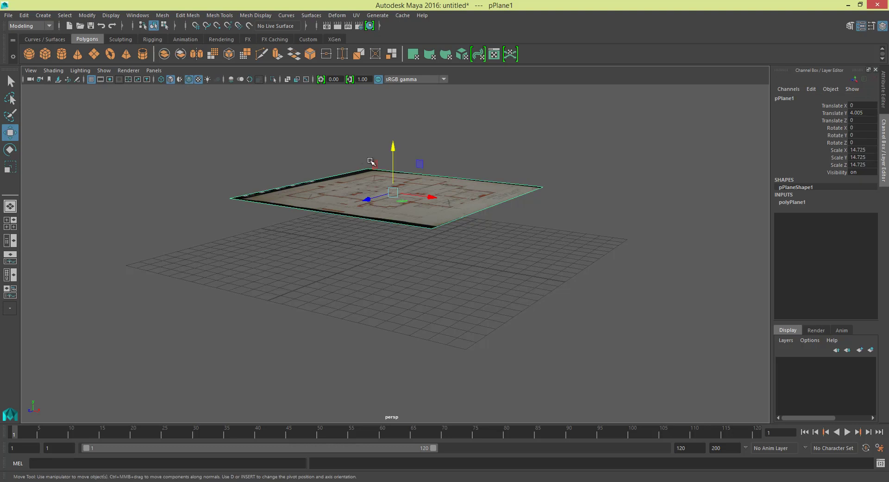
pyautogui.press('Delete')
pyautogui.keyDown('alt'); pyautogui.moveTo(418, 176); pyautogui.dragTo(411, 192); pyautogui.keyUp('alt')
pyautogui.hotkey('ctrl', 'z')
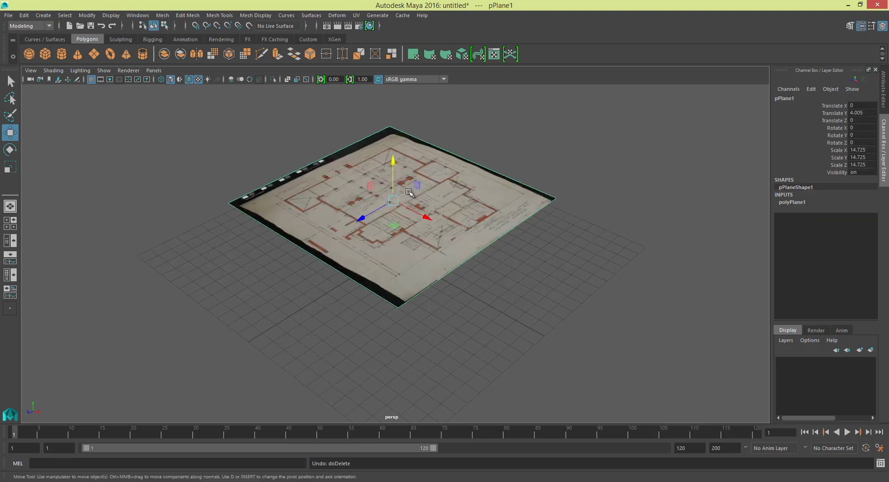
# - Delete the floor-plan polygon plane from the scene
pyautogui.keyDown('shift'); pyautogui.moveTo(568, 152); pyautogui.dragTo(386, 261); pyautogui.keyUp('shift')
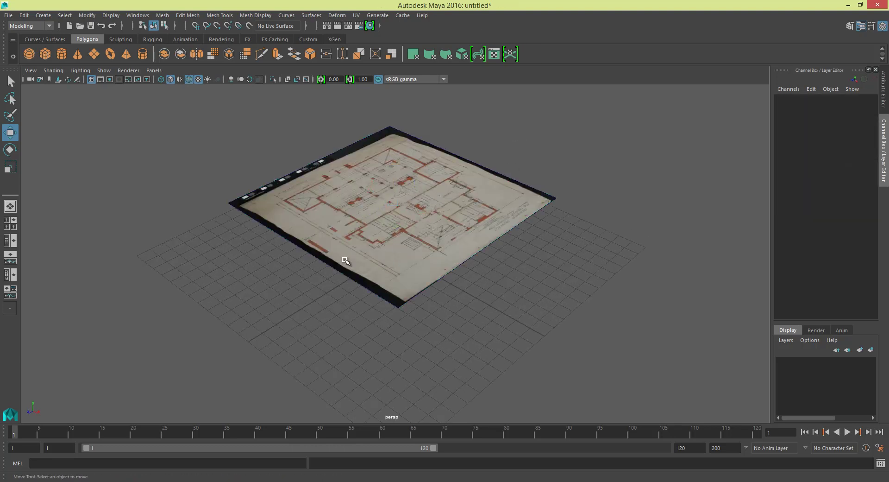
pyautogui.click(391, 218)
pyautogui.press('Delete')
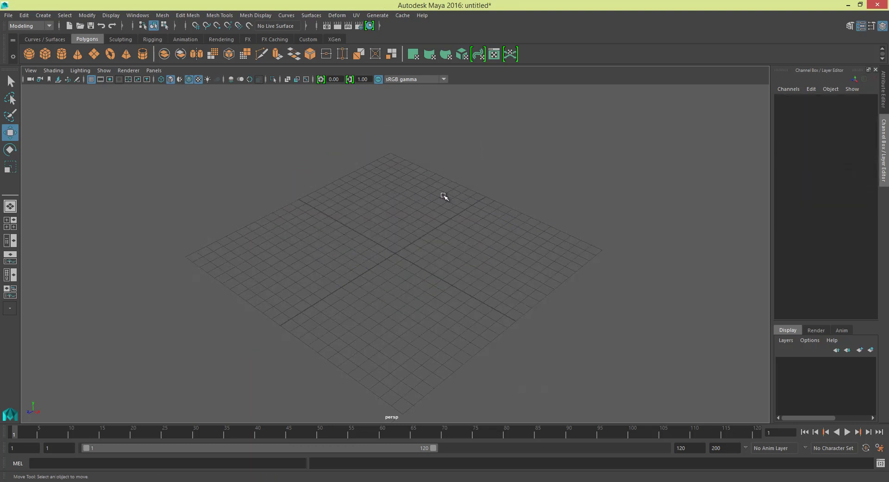
# - Create a free image plane and show its shape attributes for editing
pyautogui.click(44, 15)
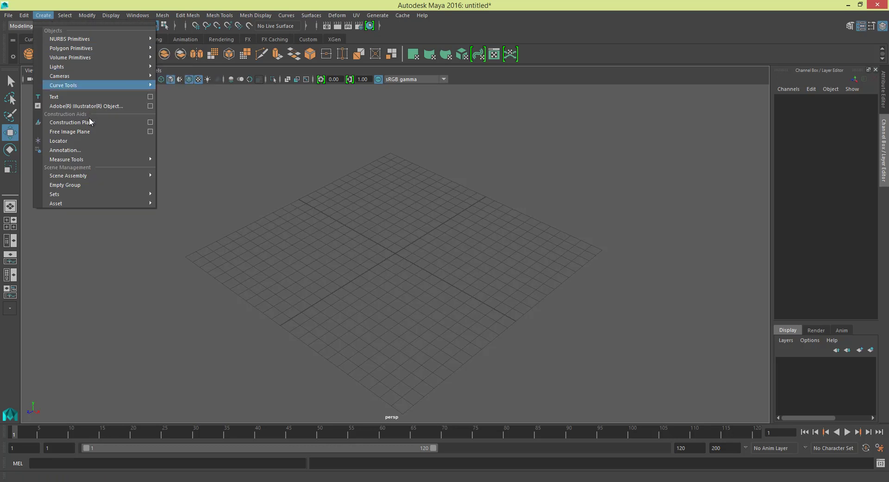
pyautogui.click(86, 131)
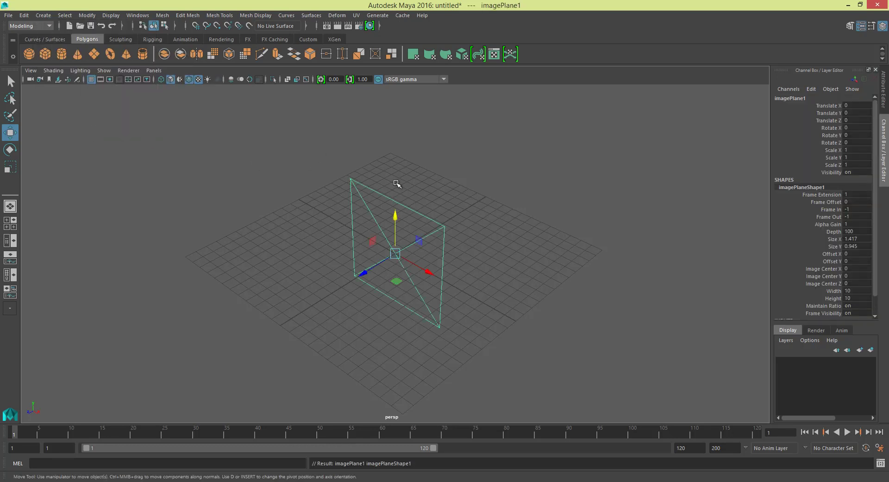
pyautogui.click(884, 91)
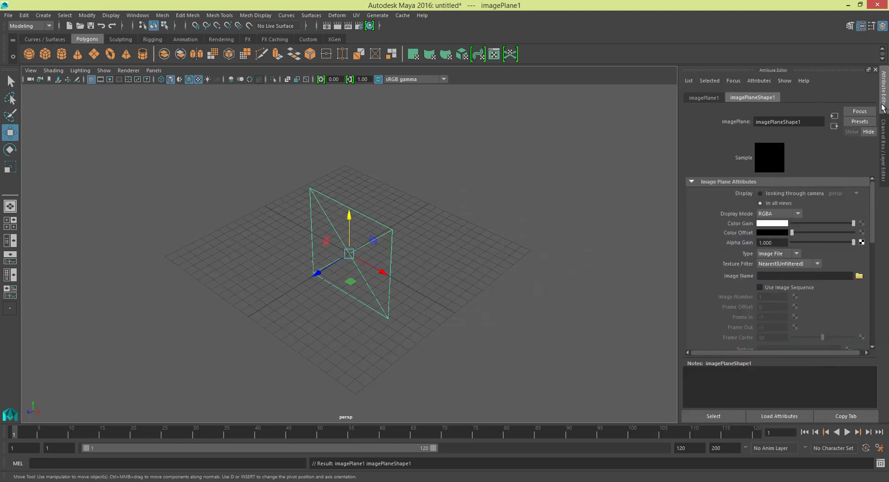
pyautogui.moveTo(500, 227)
pyautogui.keyDown('alt'); pyautogui.mouseDown()
pyautogui.moveTo(407, 204)
pyautogui.moveTo(496, 212)
pyautogui.mouseUp(); pyautogui.keyUp('alt')
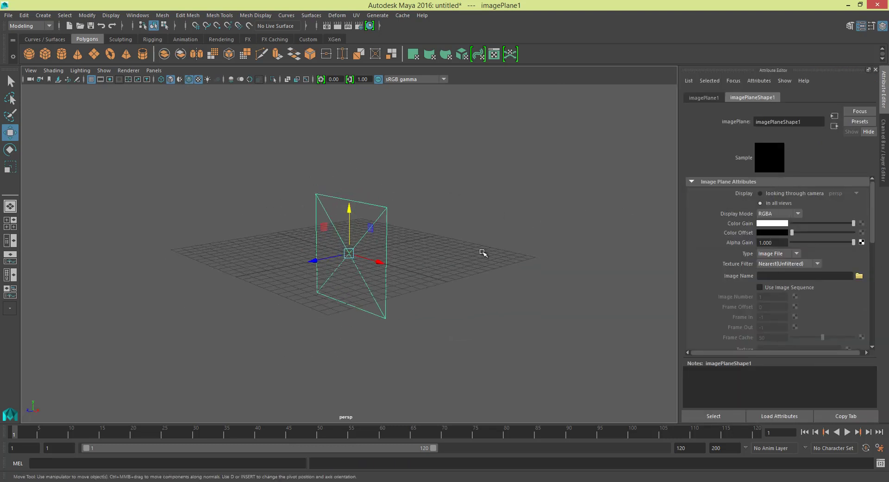
# - Load FIRSTFLOOR_ShaffnerFIXED.jpg from the project's images folder as the free image plane's picture
pyautogui.click(885, 125)
pyautogui.click(884, 101)
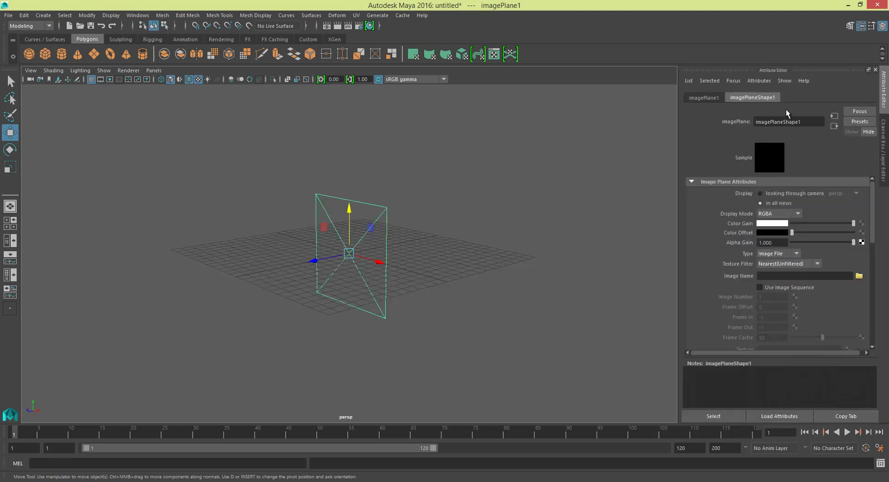
pyautogui.click(859, 276)
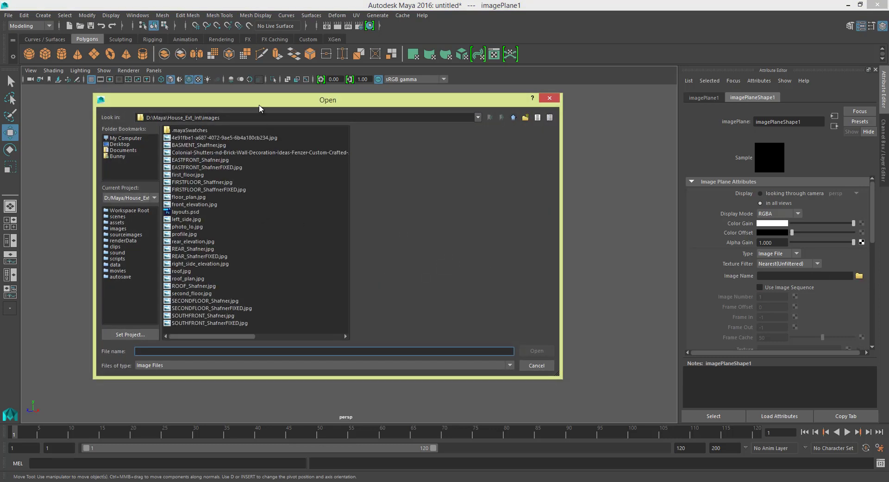
pyautogui.moveTo(259, 108); pyautogui.dragTo(283, 97)
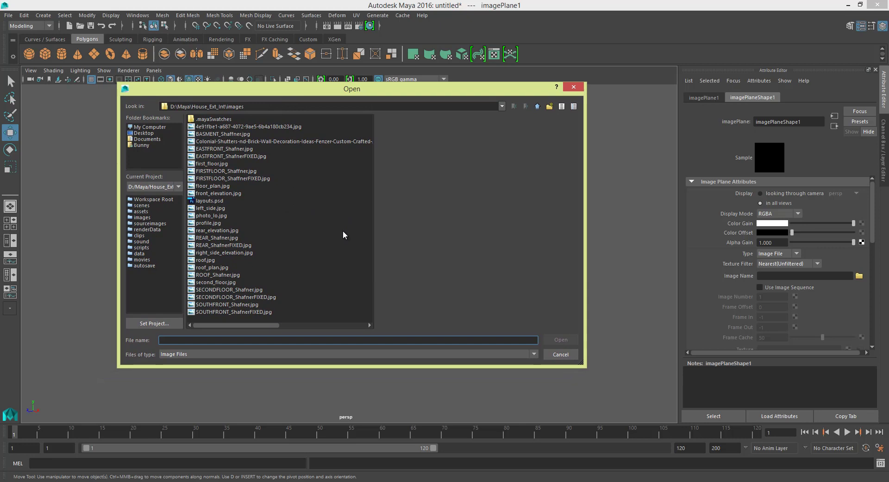
pyautogui.click(286, 173)
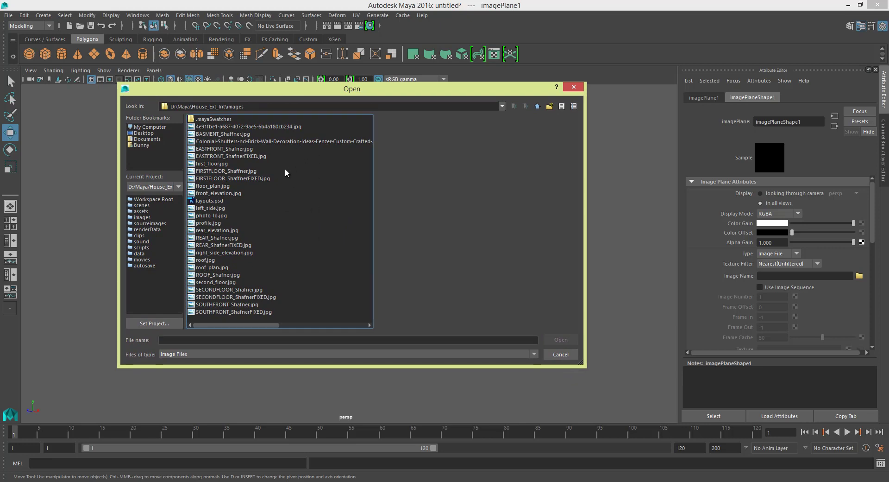
pyautogui.click(211, 179)
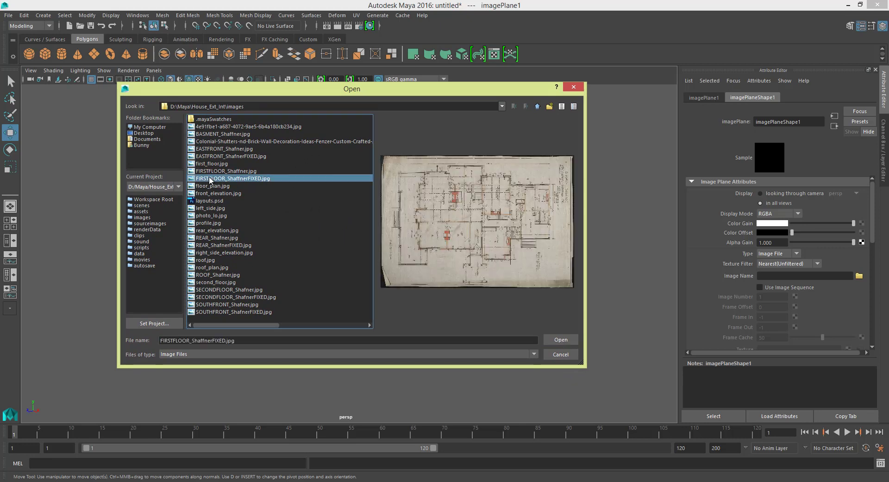
pyautogui.click(560, 340)
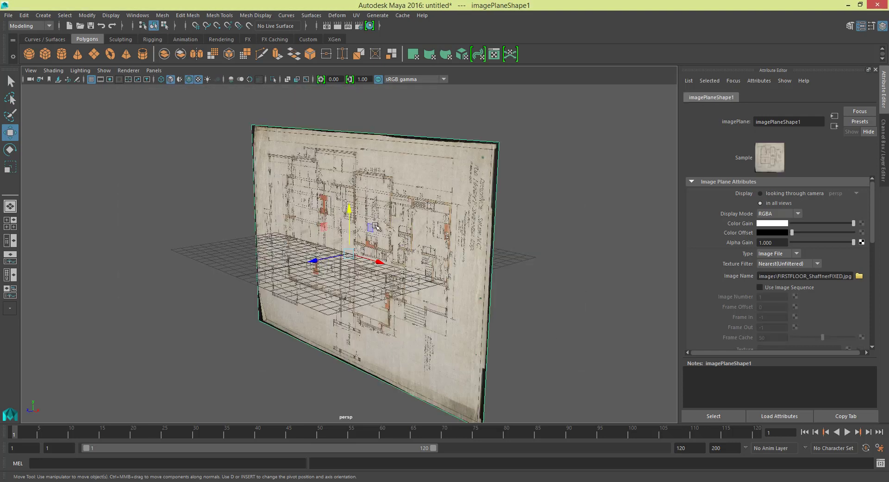
pyautogui.click(10, 149)
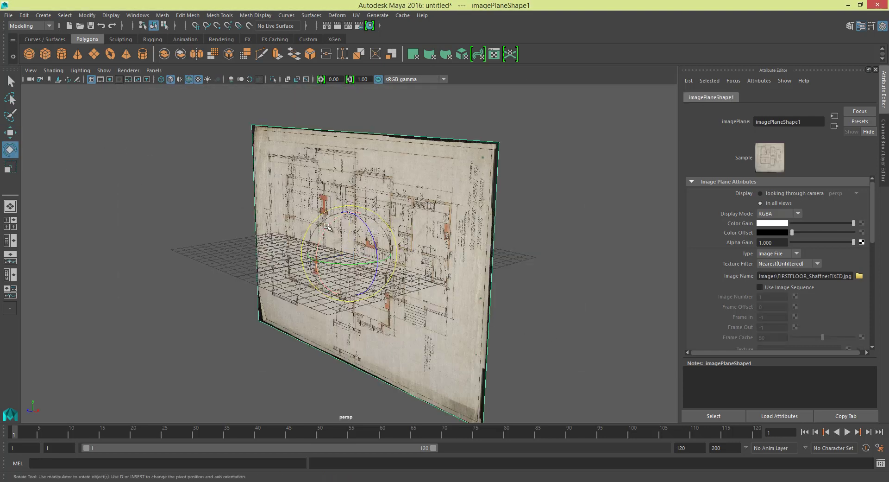
pyautogui.moveTo(326, 225); pyautogui.dragTo(333, 224)
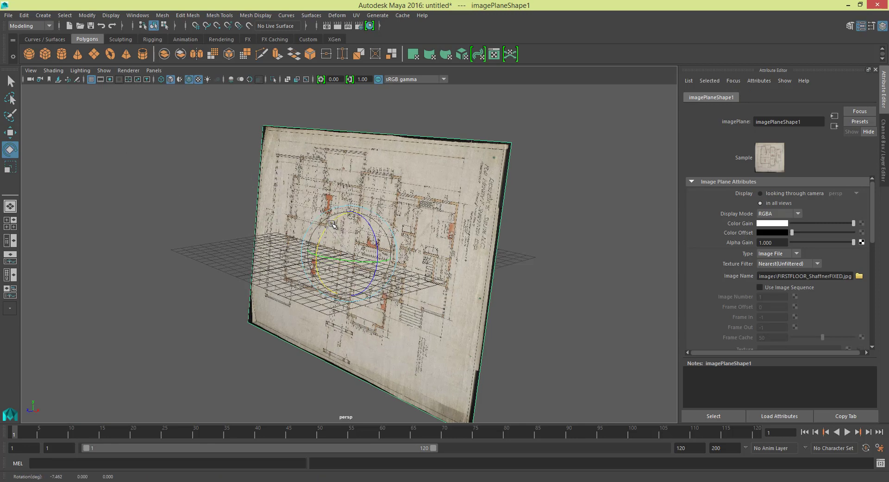
pyautogui.hotkey('ctrl', 'z')
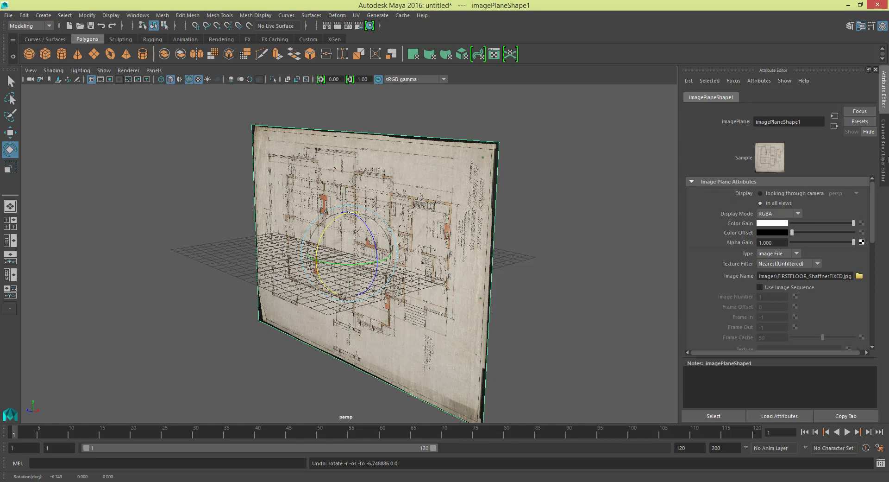
pyautogui.click(883, 153)
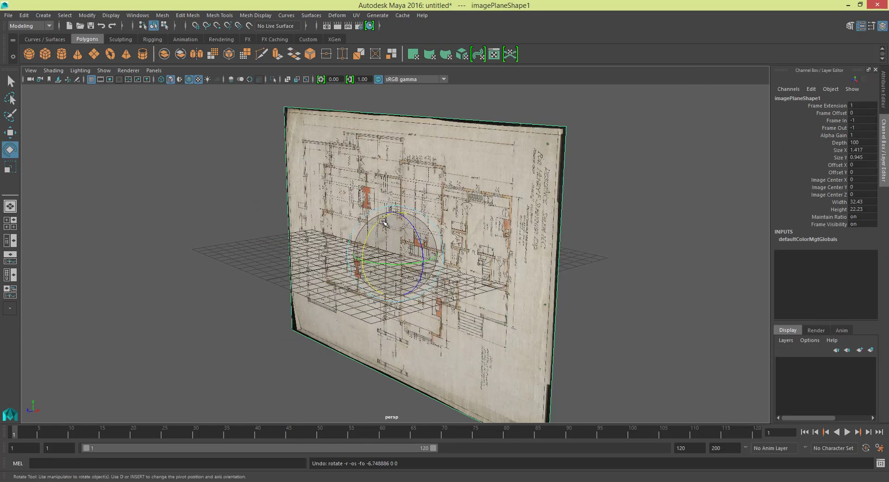
pyautogui.moveTo(383, 222); pyautogui.dragTo(386, 184)
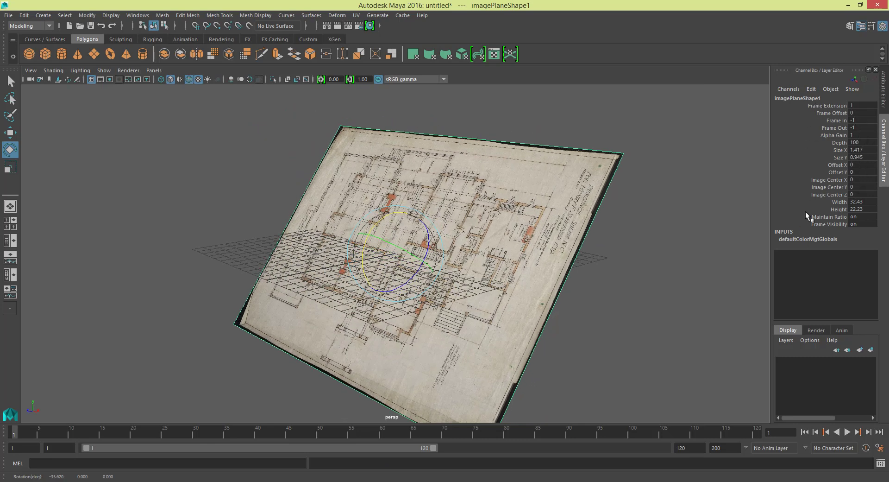
pyautogui.moveTo(388, 225); pyautogui.dragTo(395, 205)
pyautogui.hotkey('ctrl', 'z')
pyautogui.hotkey('ctrl', 'z')
# - Set the Rotate tool's step snap to Relative 10.00 and rotate the image plane -90 degrees about X so it lies flat
pyautogui.doubleClick(10, 149)
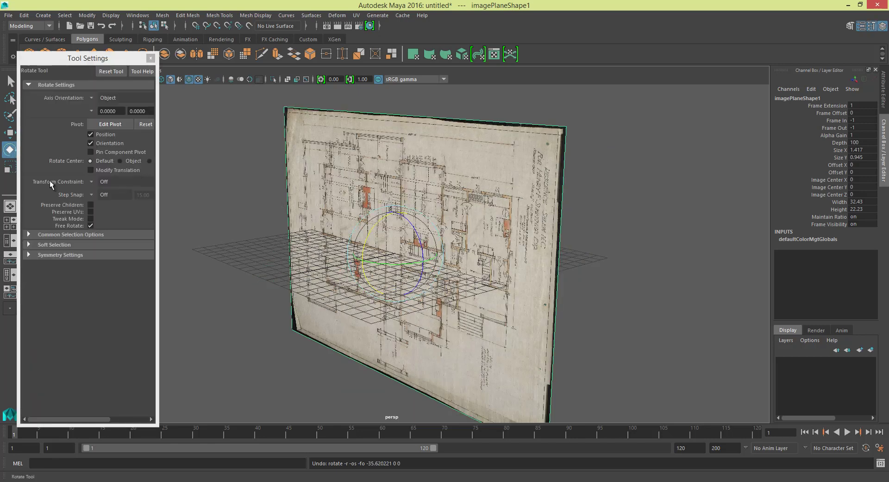
pyautogui.moveTo(158, 226); pyautogui.dragTo(243, 230)
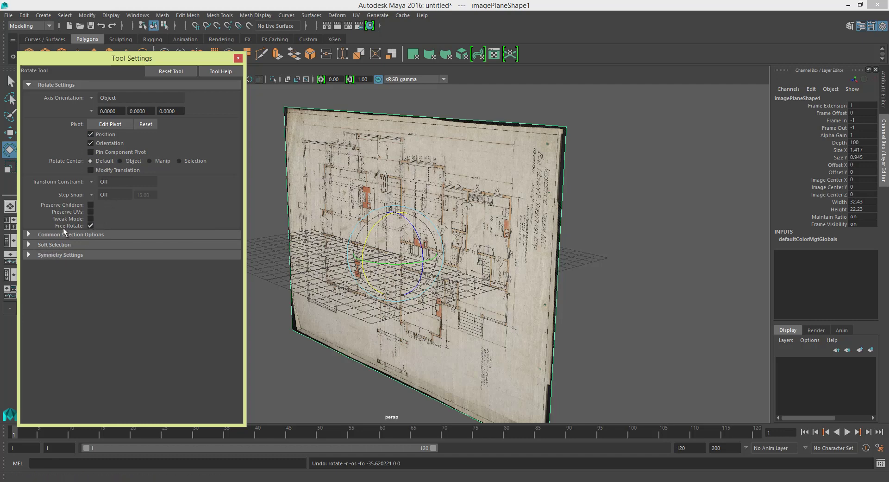
pyautogui.click(58, 255)
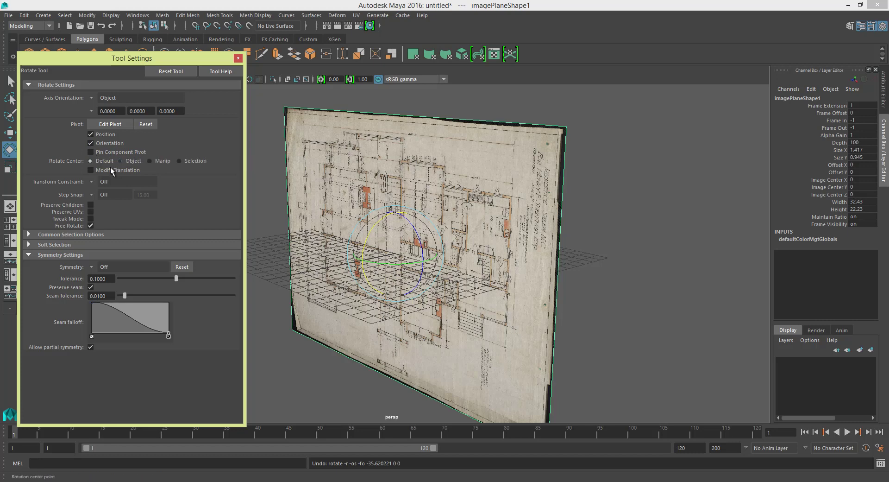
pyautogui.click(91, 194)
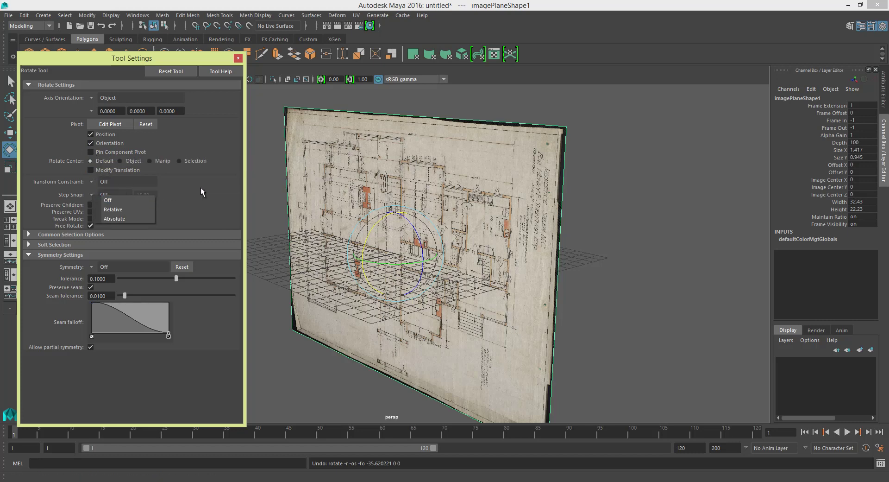
pyautogui.click(201, 187)
pyautogui.click(91, 180)
pyautogui.click(174, 181)
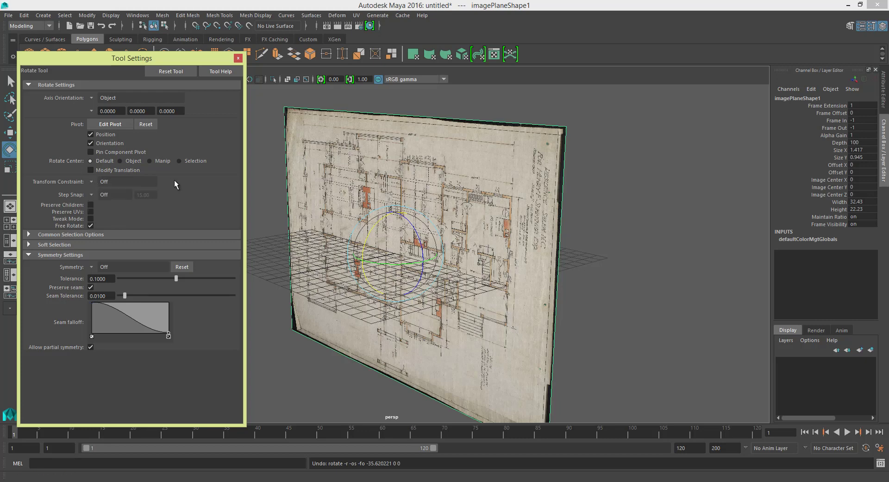
pyautogui.click(93, 194)
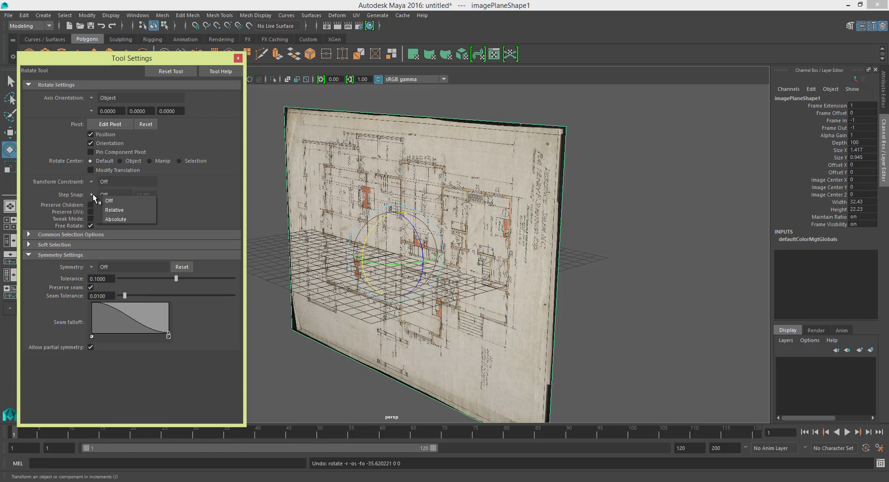
pyautogui.click(114, 210)
pyautogui.write('1')
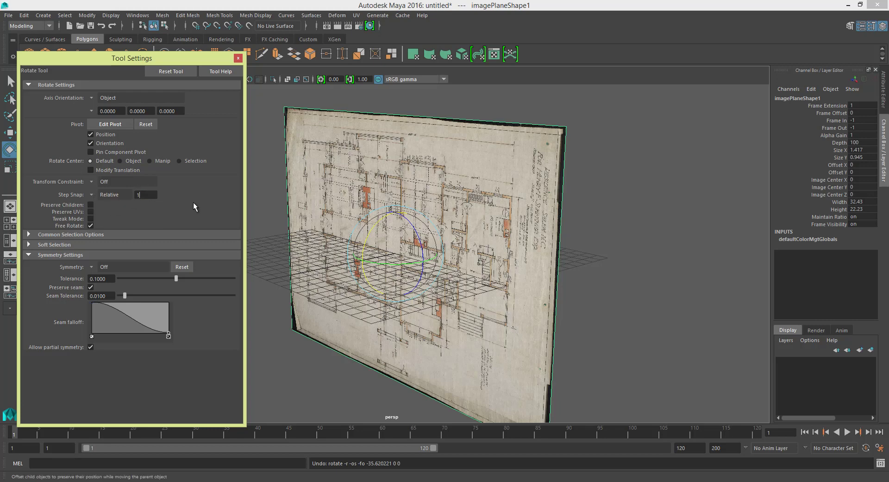
pyautogui.write('0.00')
pyautogui.moveTo(389, 218); pyautogui.dragTo(436, 204)
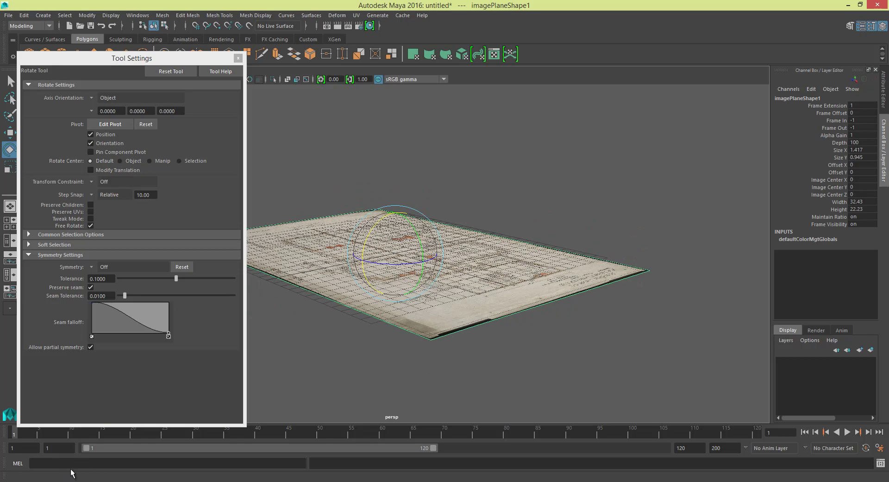
pyautogui.moveTo(407, 241); pyautogui.dragTo(440, 217)
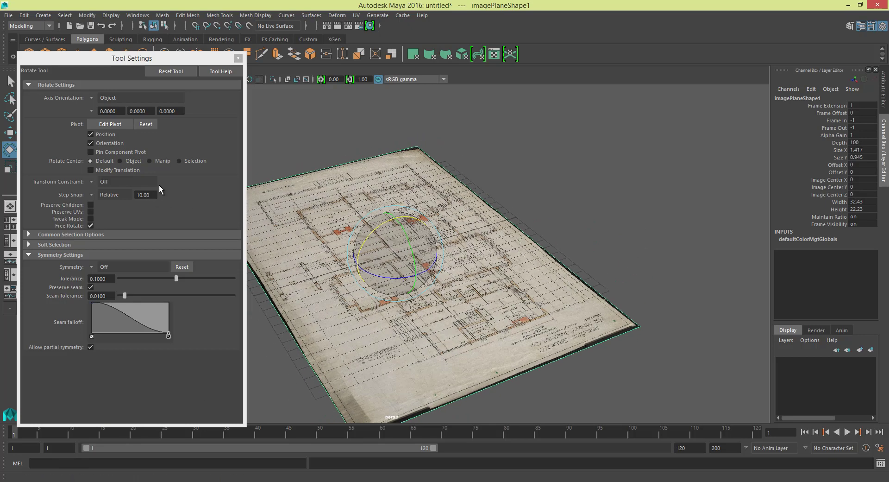
# - Set the Rotate tool's step snap increment to 5.00 and close its settings
pyautogui.moveTo(150, 198); pyautogui.dragTo(140, 197)
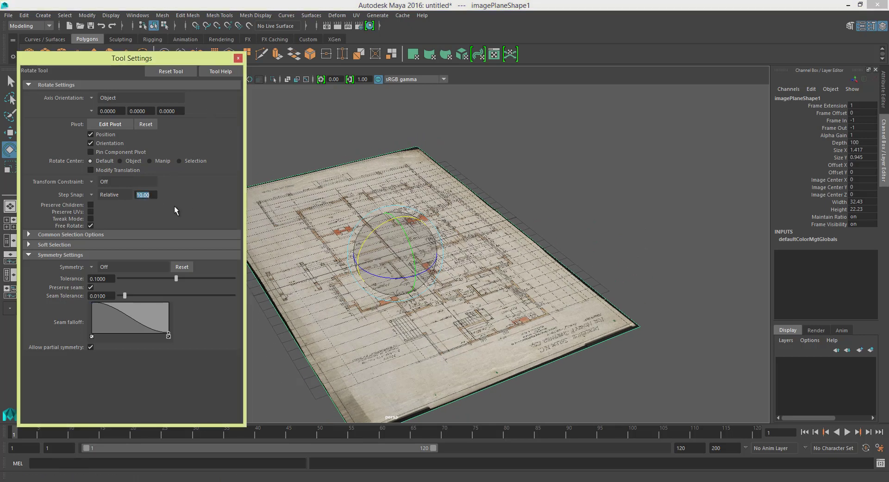
pyautogui.write('5.00')
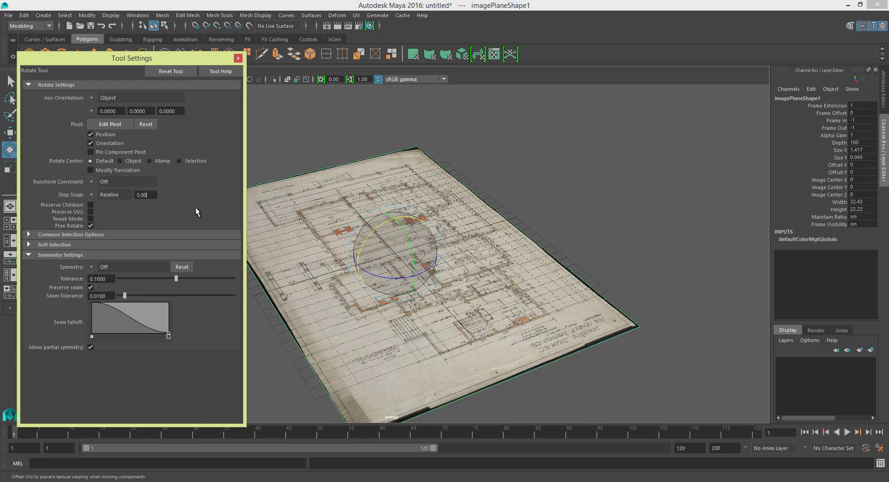
pyautogui.click(238, 57)
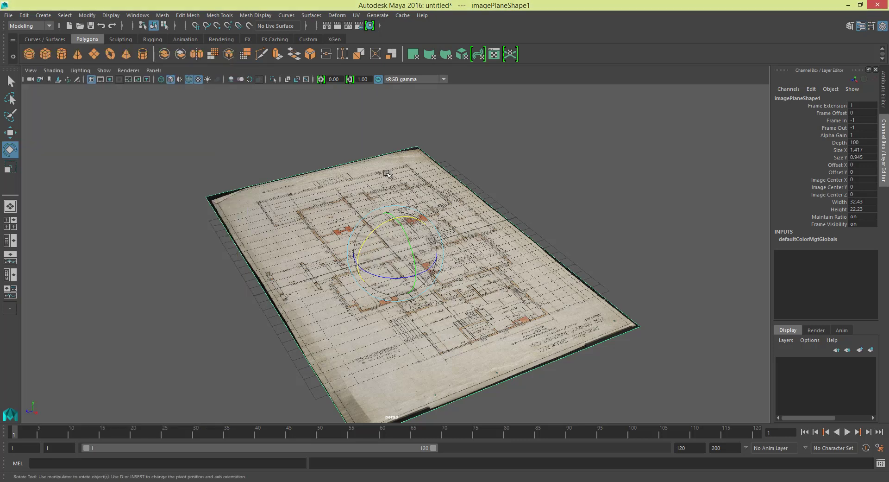
# - Deselect the image plane and hide the grid in the perspective view
pyautogui.click(197, 110)
pyautogui.click(103, 70)
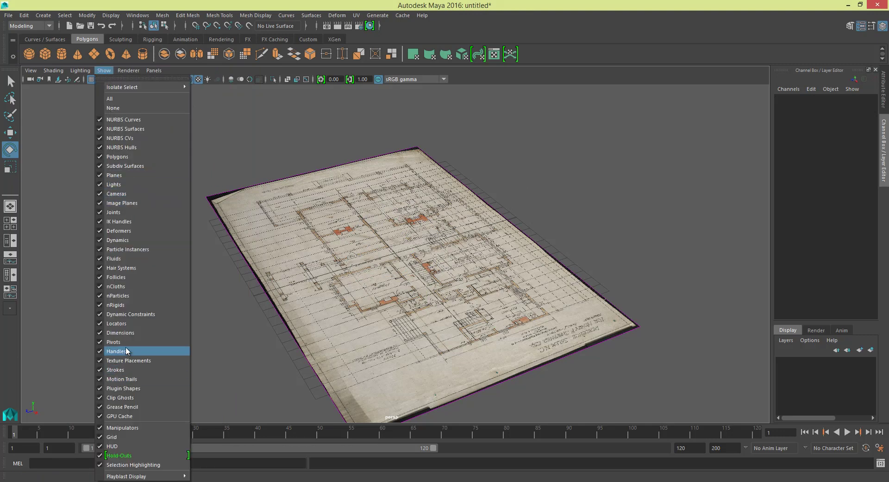
pyautogui.click(116, 437)
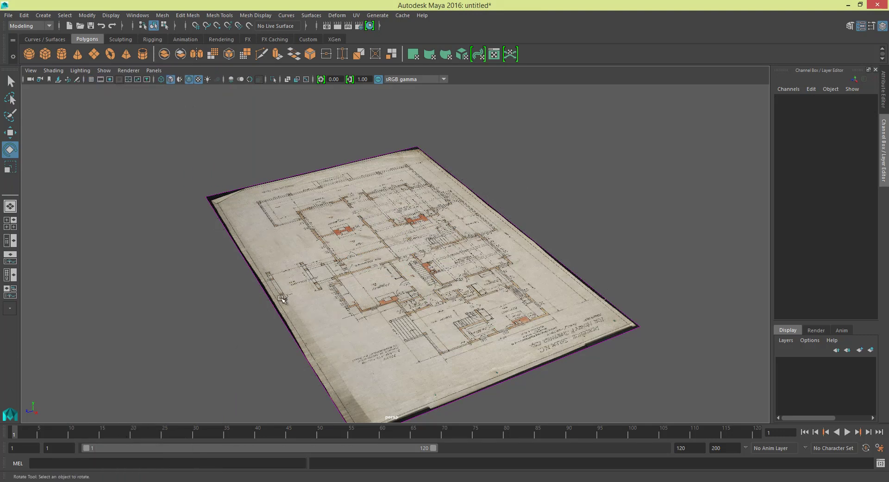
# - Select the floor-plan image plane and set its X, Y and Z scale to 10
pyautogui.keyDown('alt'); pyautogui.moveTo(394, 222); pyautogui.dragTo(413, 229); pyautogui.keyUp('alt')
pyautogui.keyDown('alt'); pyautogui.moveTo(465, 200); pyautogui.dragTo(541, 183); pyautogui.keyUp('alt')
pyautogui.moveTo(551, 178); pyautogui.dragTo(570, 170)
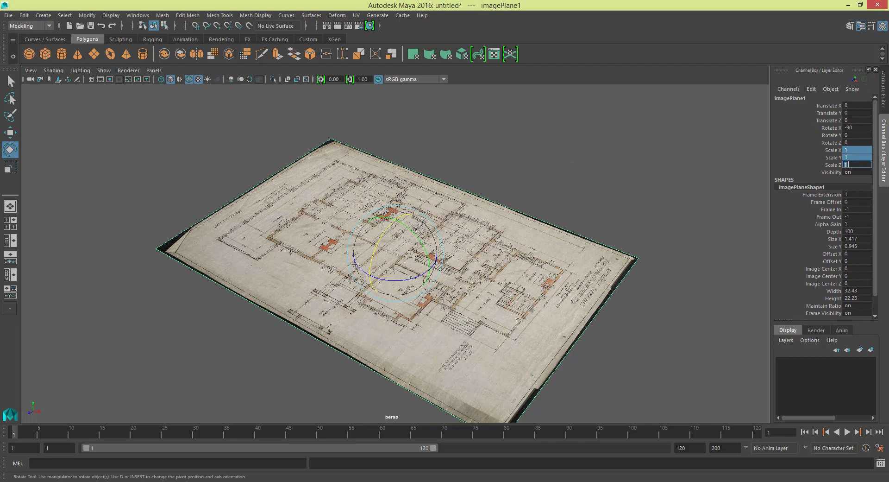
pyautogui.press('Return')
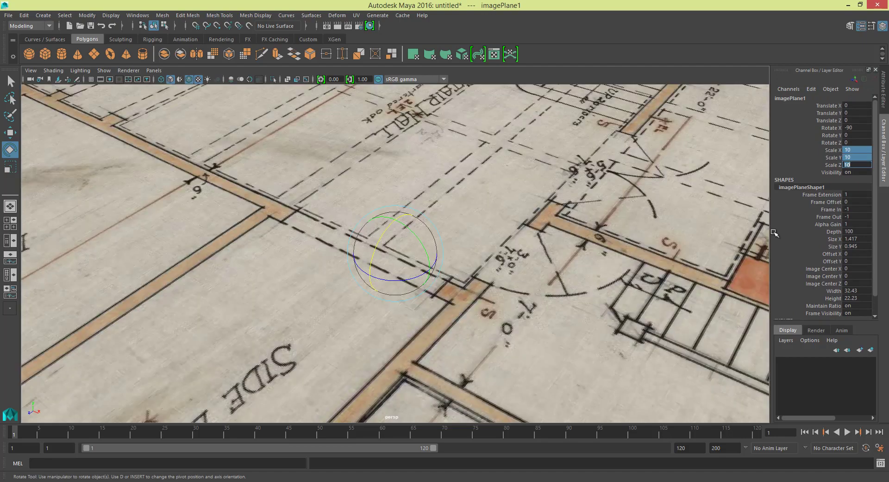
# - Examine the enlarged floor plan from several angles and distances, checking its rooms, walls and overall extent
pyautogui.keyDown('alt'); pyautogui.moveTo(484, 256); pyautogui.dragTo(485, 268, button='middle'); pyautogui.keyUp('alt')
pyautogui.scroll(-10, 489, 259)
pyautogui.scroll(4, 495, 239)
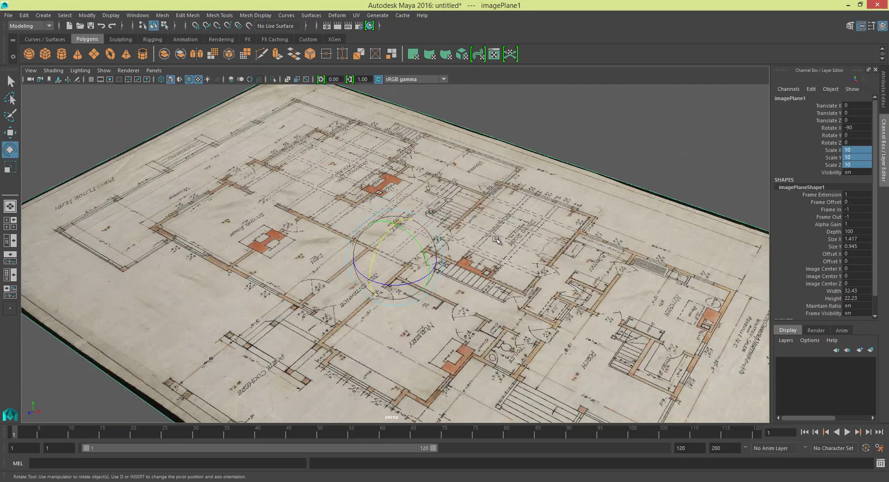
pyautogui.keyDown('alt'); pyautogui.moveTo(495, 239); pyautogui.dragTo(483, 227); pyautogui.keyUp('alt')
pyautogui.scroll(2, 483, 227)
pyautogui.click(610, 107)
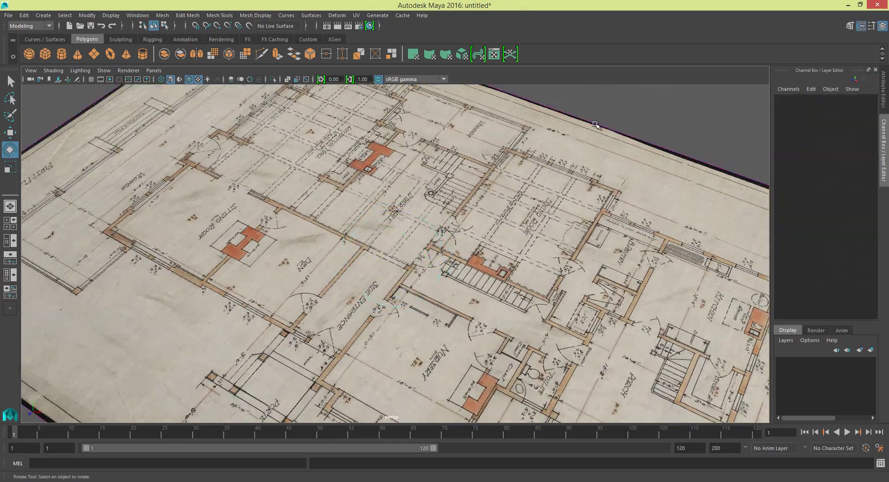
pyautogui.scroll(-3, 556, 153)
pyautogui.click(500, 197)
pyautogui.moveTo(499, 197)
pyautogui.keyDown('alt'); pyautogui.mouseDown()
pyautogui.moveTo(415, 160)
pyautogui.moveTo(496, 183)
pyautogui.mouseUp(); pyautogui.keyUp('alt')
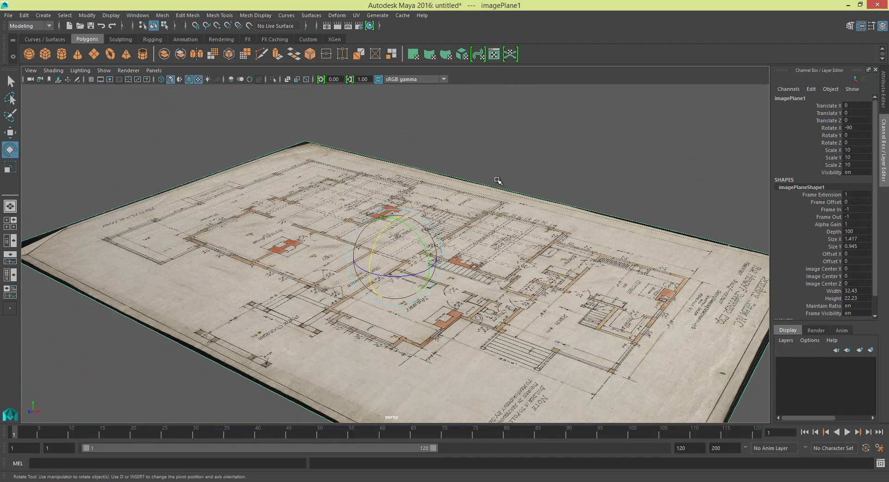
pyautogui.scroll(-4, 503, 151)
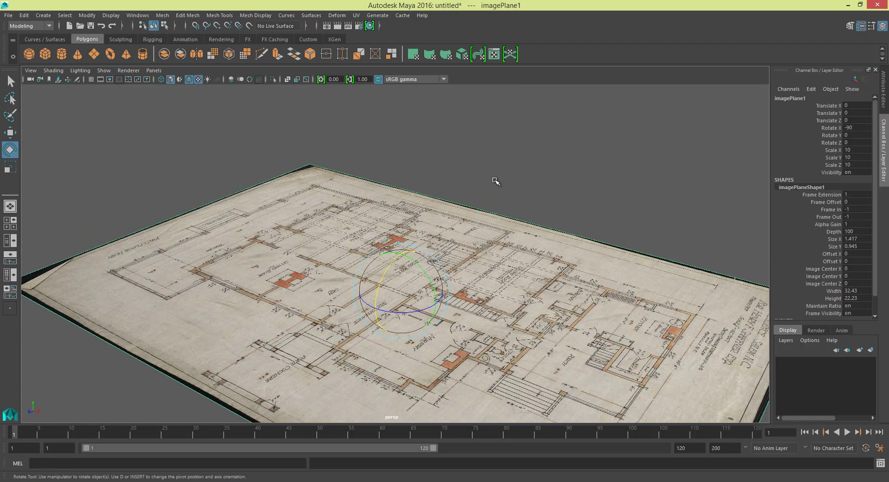
pyautogui.keyDown('alt'); pyautogui.moveTo(478, 184); pyautogui.dragTo(480, 202); pyautogui.keyUp('alt')
pyautogui.scroll(5, 478, 204)
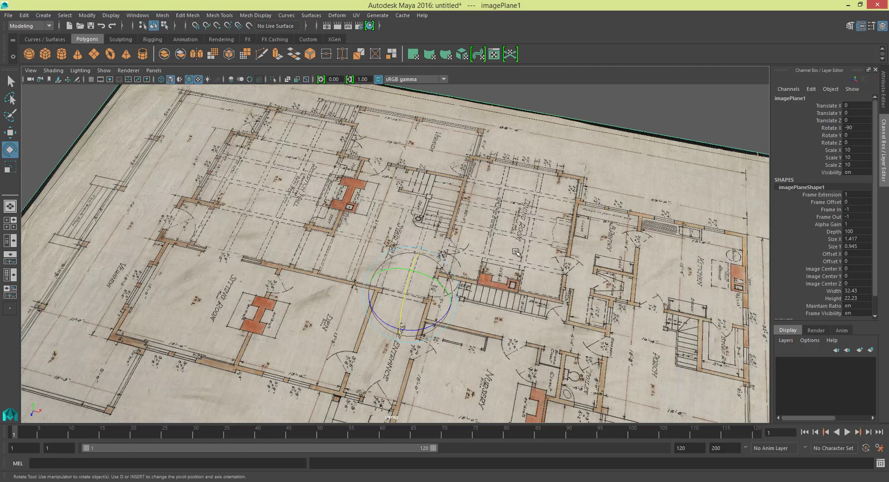
pyautogui.keyDown('alt'); pyautogui.moveTo(480, 203); pyautogui.dragTo(480, 116, button='middle'); pyautogui.keyUp('alt')
pyautogui.scroll(-5, 451, 142)
pyautogui.keyDown('alt'); pyautogui.moveTo(422, 167); pyautogui.dragTo(513, 160); pyautogui.keyUp('alt')
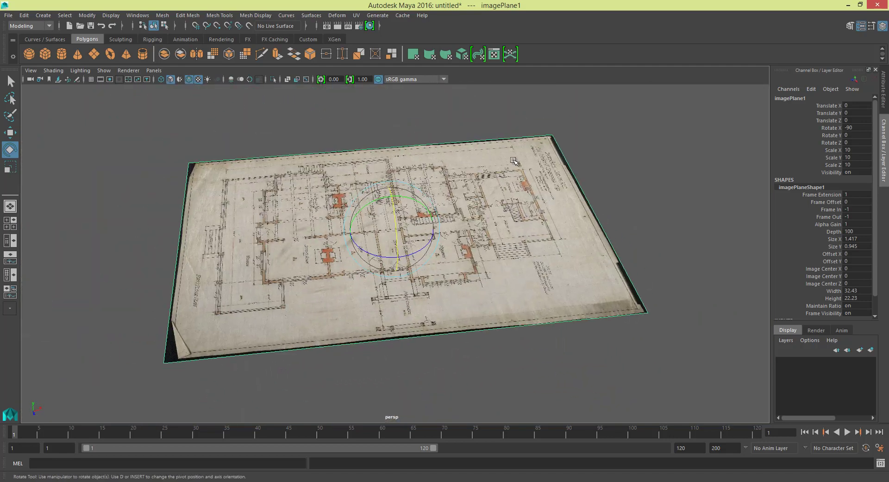
# - Show the image plane's shape attributes and set it to display only when looking through the persp camera
pyautogui.click(880, 105)
pyautogui.keyDown('alt'); pyautogui.moveTo(468, 208); pyautogui.dragTo(499, 222); pyautogui.keyUp('alt')
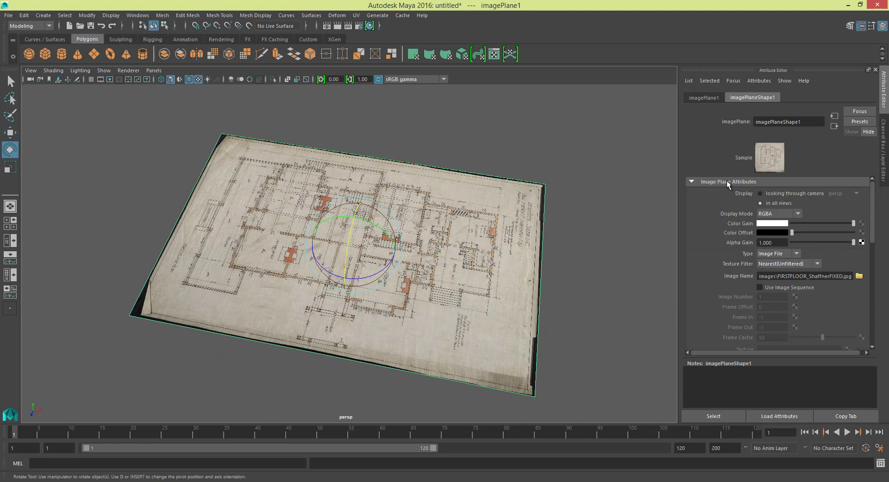
pyautogui.click(791, 192)
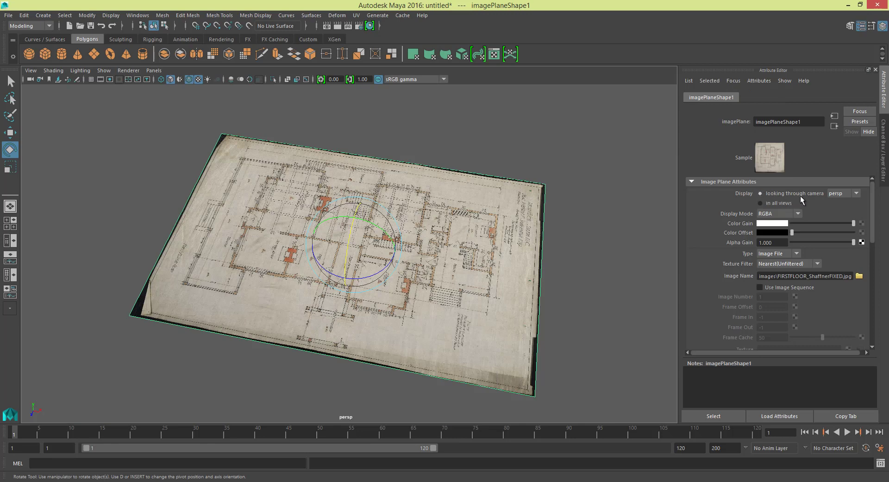
# - Limit the floor-plan image plane's display to the top camera and show the grid in the perspective view
pyautogui.click(856, 193)
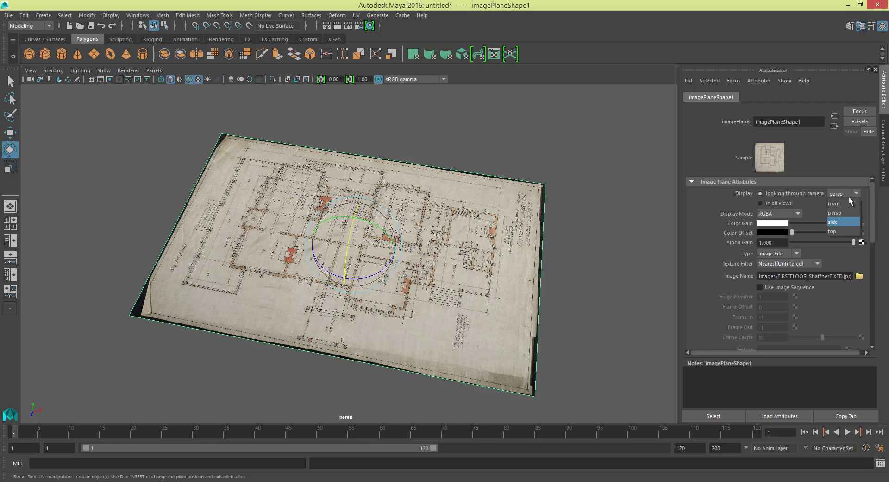
pyautogui.click(837, 231)
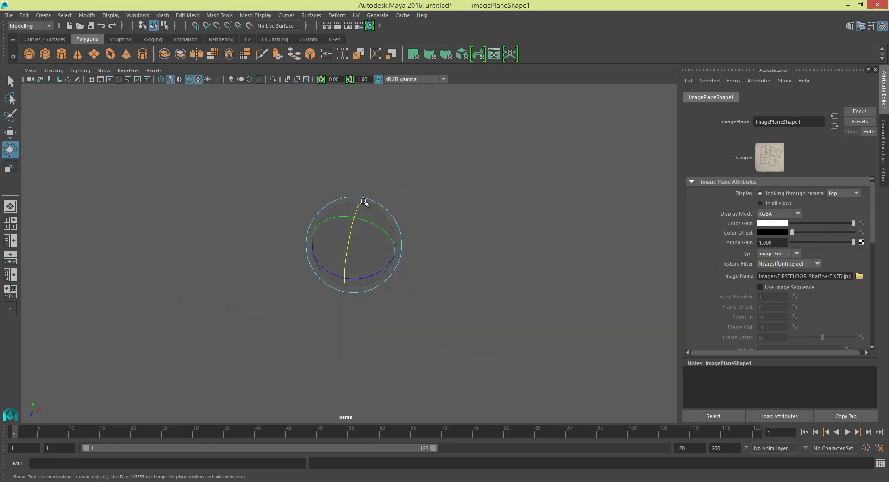
pyautogui.click(104, 70)
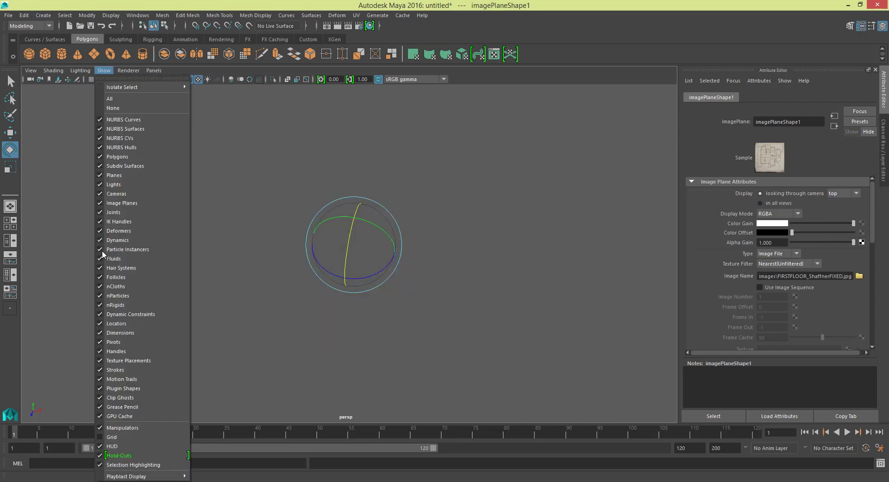
pyautogui.click(112, 437)
pyautogui.click(466, 232)
# - Examine the four-view layout, comparing how the floor plan is displayed in the top and perspective views
pyautogui.press('space')
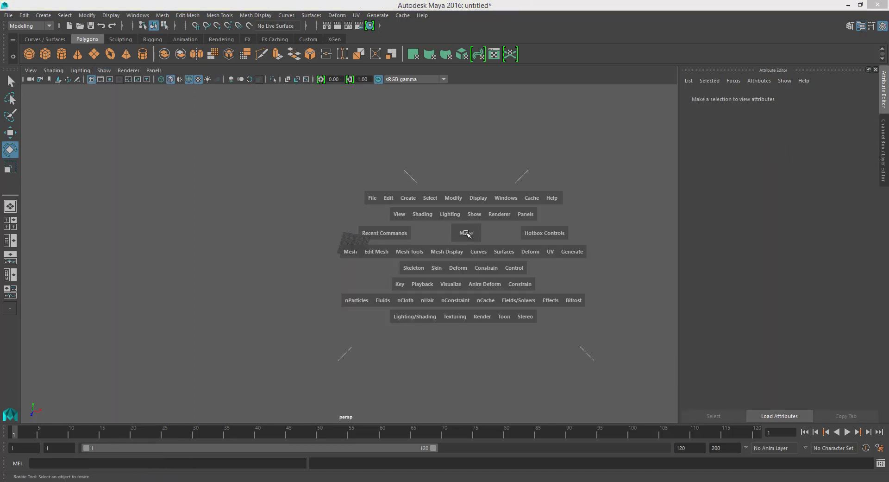
pyautogui.click(271, 164)
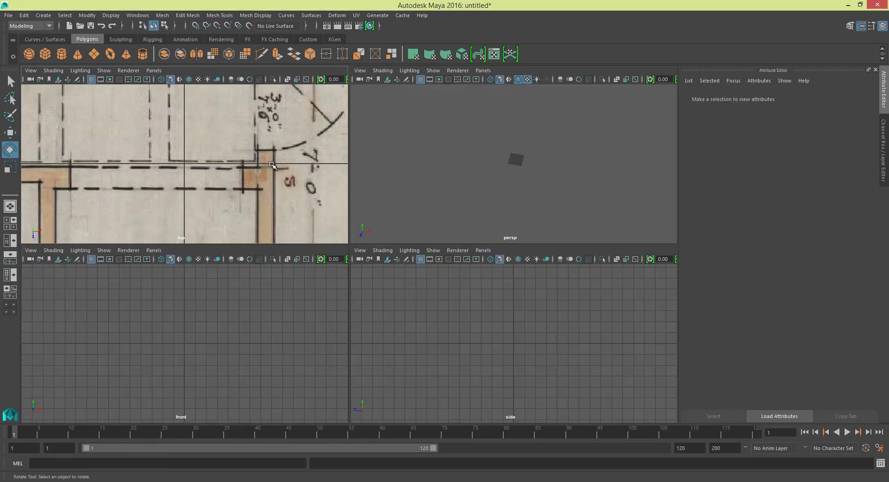
pyautogui.scroll(-10, 259, 167)
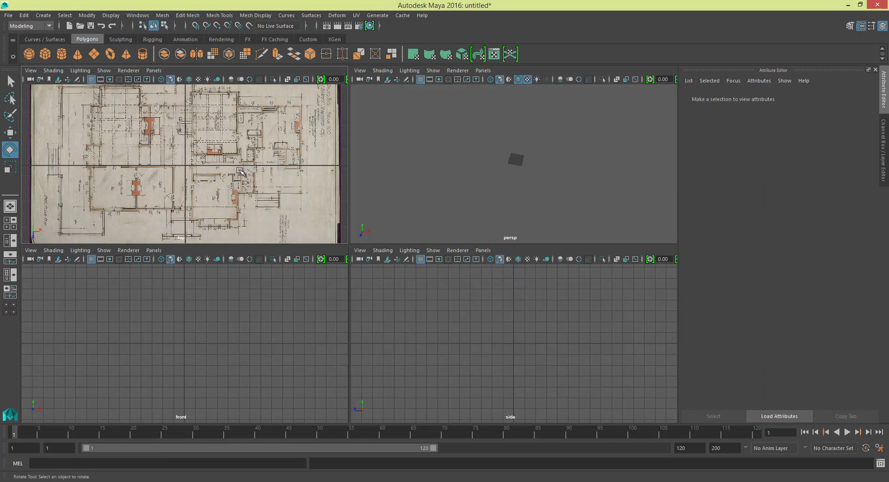
pyautogui.scroll(5, 241, 172)
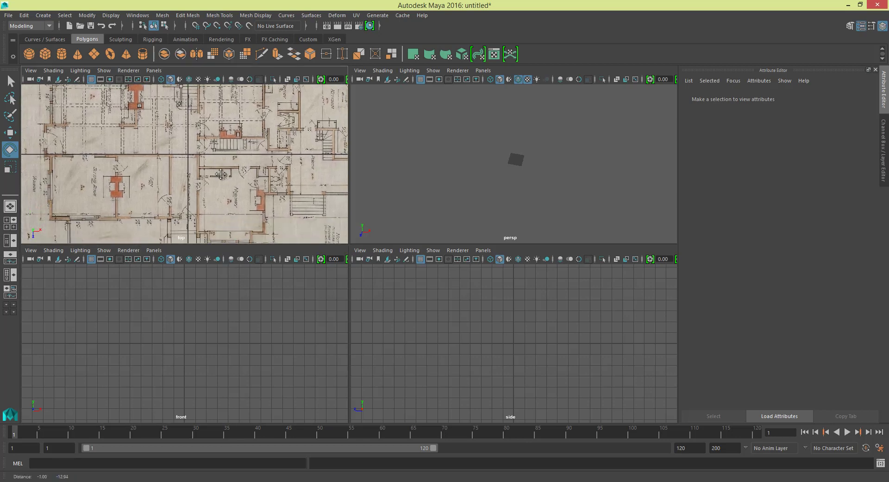
pyautogui.scroll(-6, 220, 175)
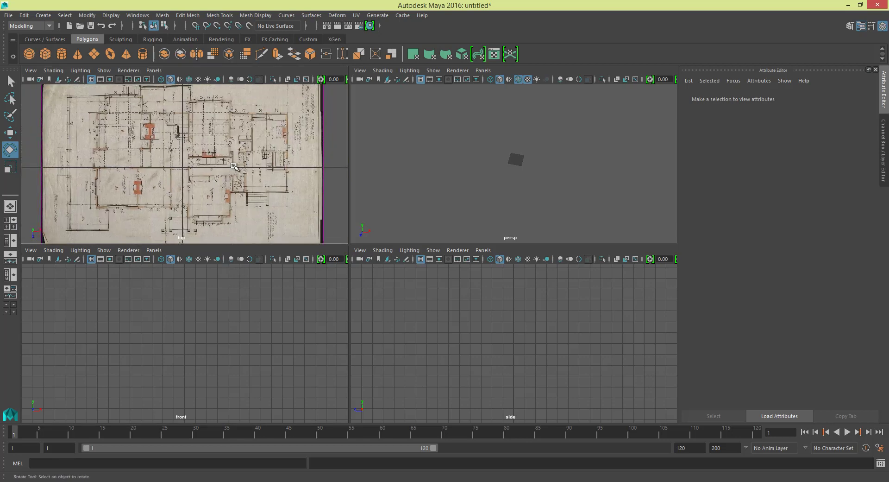
pyautogui.scroll(-3, 234, 167)
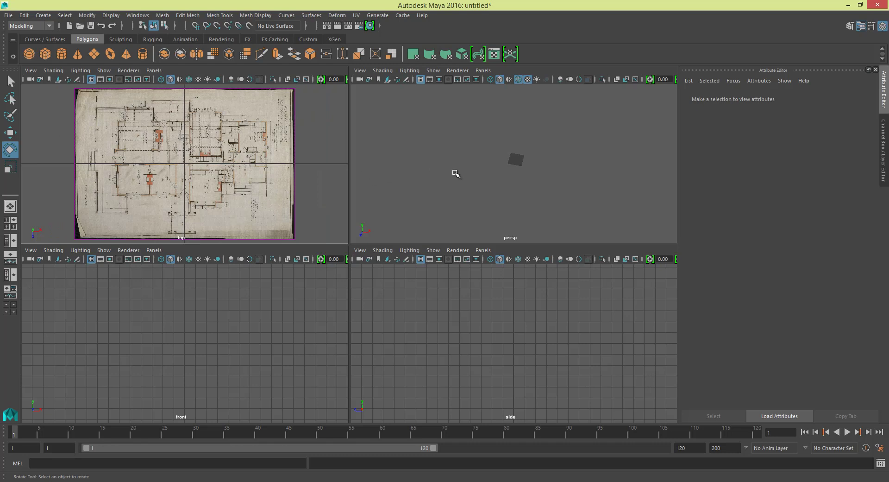
pyautogui.scroll(5, 503, 172)
pyautogui.scroll(-5, 500, 168)
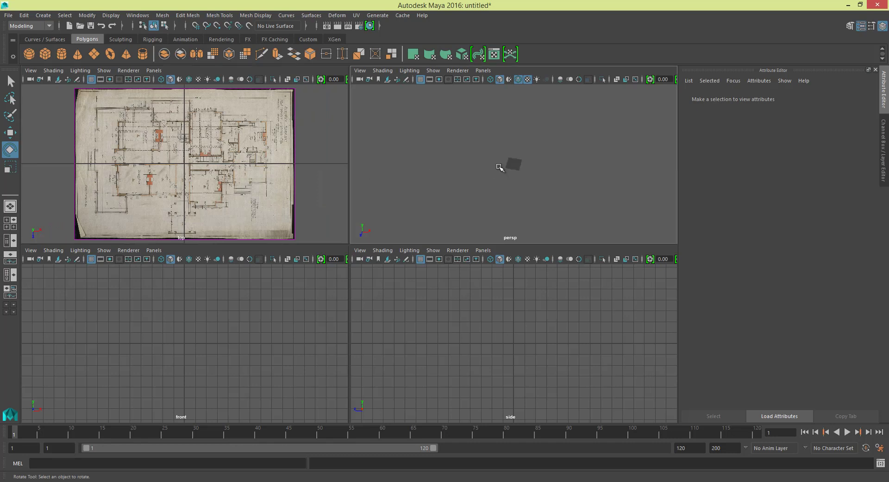
pyautogui.scroll(5, 512, 168)
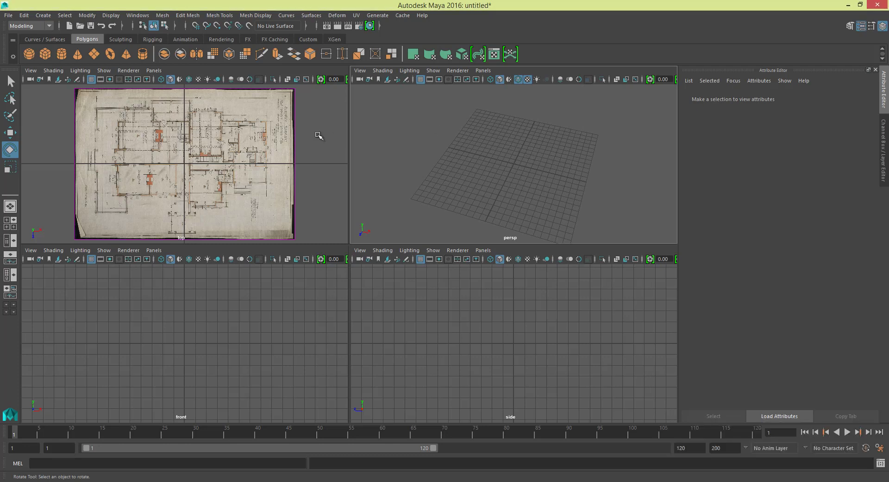
# - Select the floor-plan image plane in the top view and set it to display in all views
pyautogui.click(294, 131)
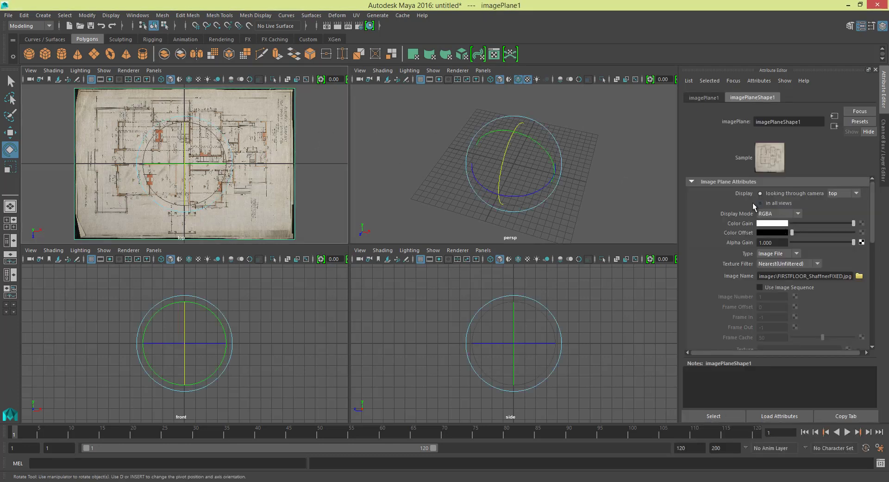
pyautogui.click(855, 192)
pyautogui.click(854, 191)
pyautogui.click(760, 204)
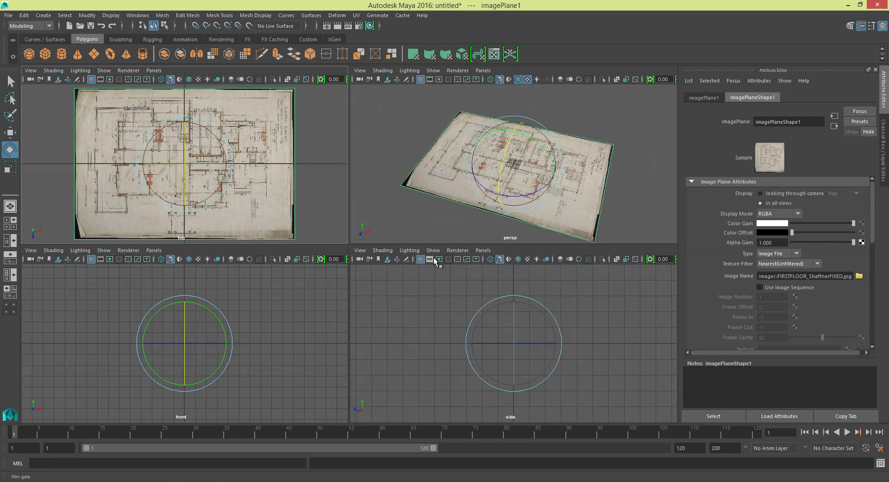
pyautogui.click(420, 259)
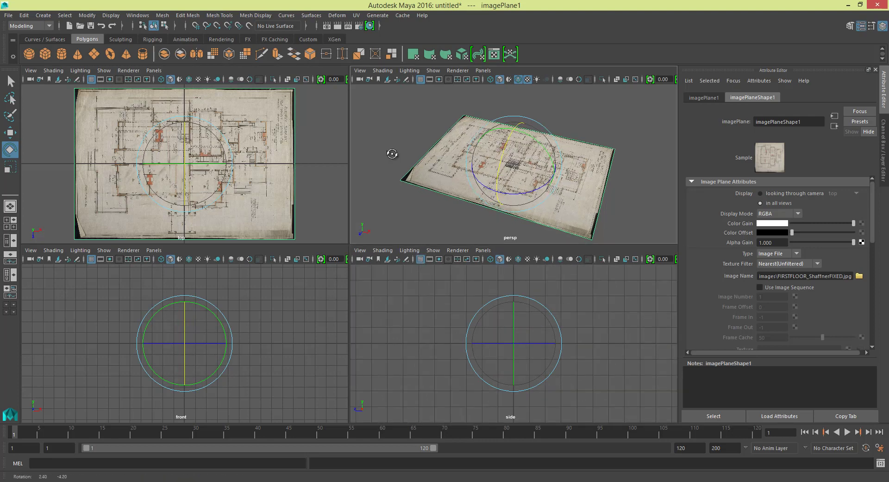
# - Deselect the image plane and examine the floor plan in the perspective view from several angles and distances
pyautogui.click(414, 155)
pyautogui.click(430, 189)
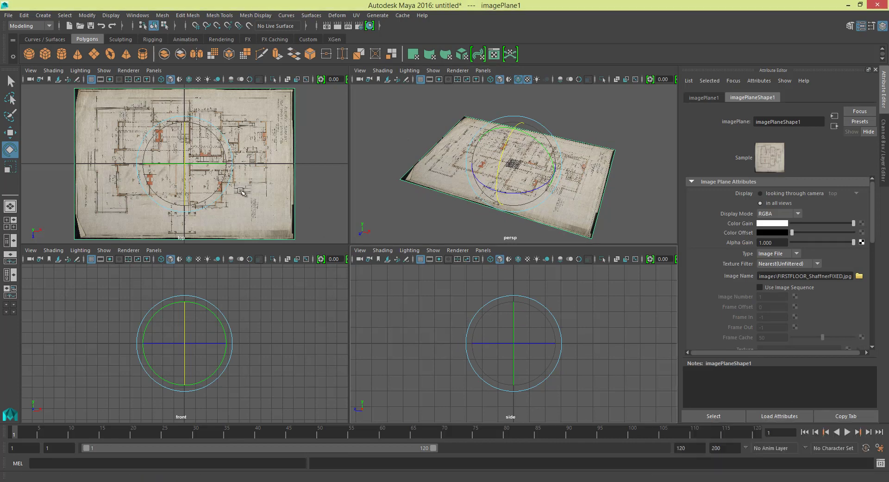
pyautogui.click(374, 130)
pyautogui.keyDown('alt'); pyautogui.moveTo(398, 129); pyautogui.dragTo(435, 123); pyautogui.keyUp('alt')
pyautogui.scroll(5, 435, 123)
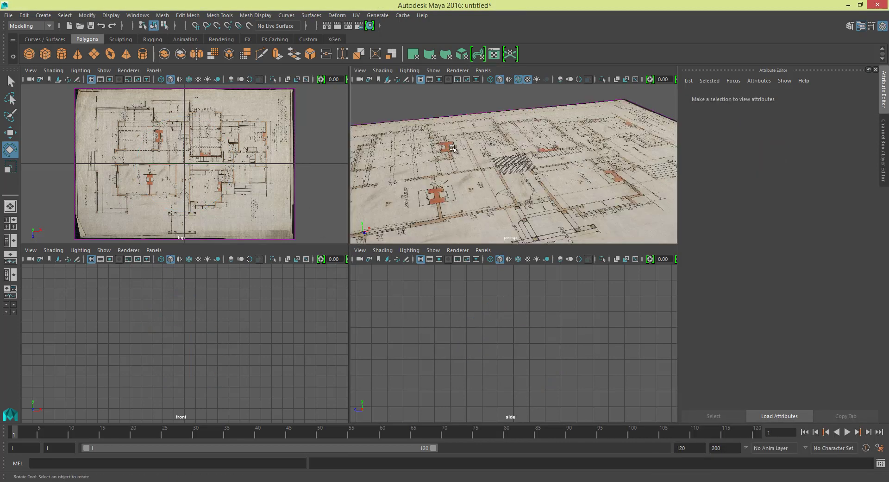
pyautogui.scroll(-1, 479, 167)
pyautogui.press('space')
pyautogui.scroll(-4, 377, 169)
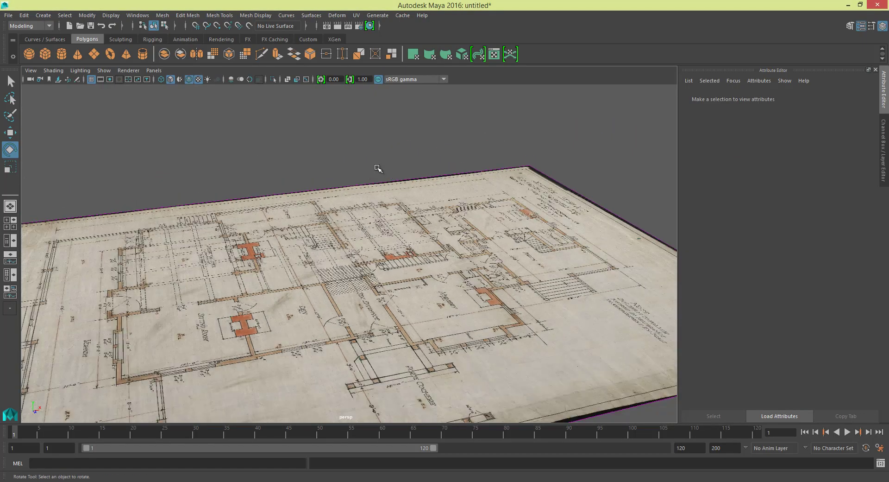
pyautogui.keyDown('alt'); pyautogui.moveTo(369, 173); pyautogui.dragTo(288, 164); pyautogui.keyUp('alt')
pyautogui.keyDown('alt'); pyautogui.moveTo(249, 141); pyautogui.dragTo(226, 143); pyautogui.keyUp('alt')
pyautogui.press('space')
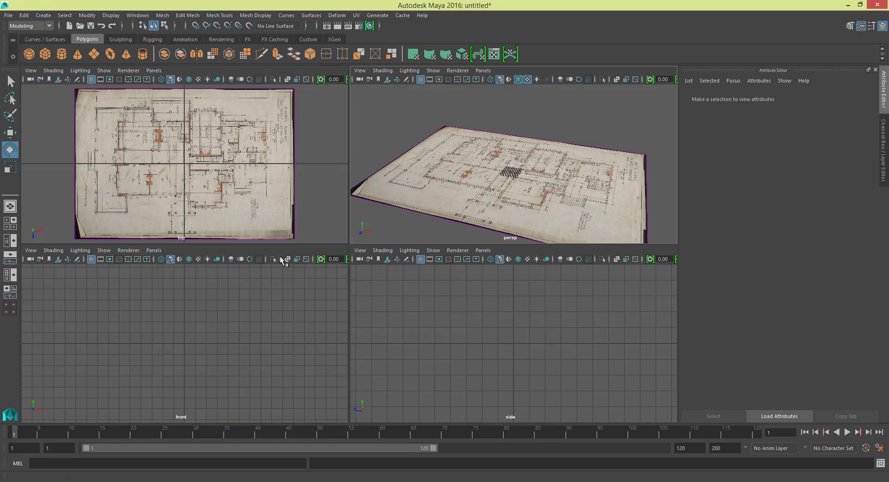
pyautogui.press('space')
pyautogui.keyDown('alt'); pyautogui.moveTo(472, 199); pyautogui.dragTo(448, 187); pyautogui.keyUp('alt')
pyautogui.keyDown('alt'); pyautogui.moveTo(304, 284); pyautogui.dragTo(382, 316); pyautogui.keyUp('alt')
pyautogui.keyDown('alt'); pyautogui.moveTo(431, 310); pyautogui.dragTo(456, 284, button='middle'); pyautogui.keyUp('alt')
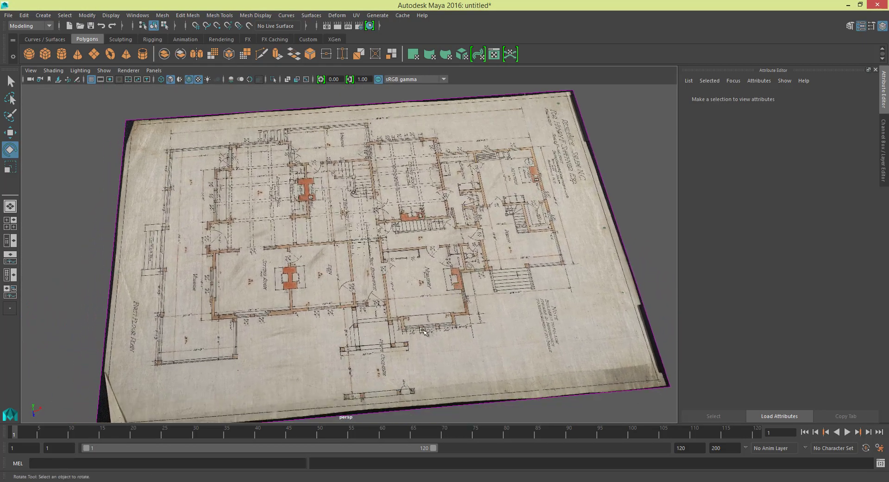
pyautogui.scroll(1, 403, 309)
pyautogui.scroll(-1, 403, 308)
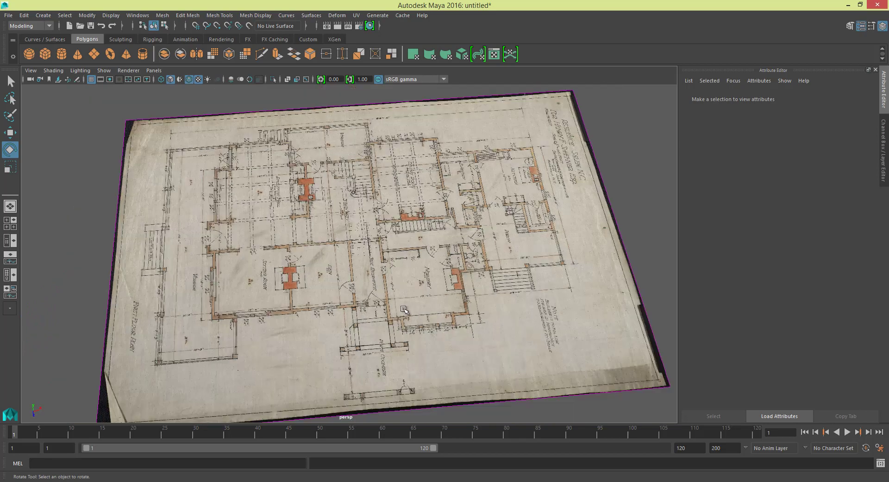
# - Create a second free image plane in the scene
pyautogui.click(49, 17)
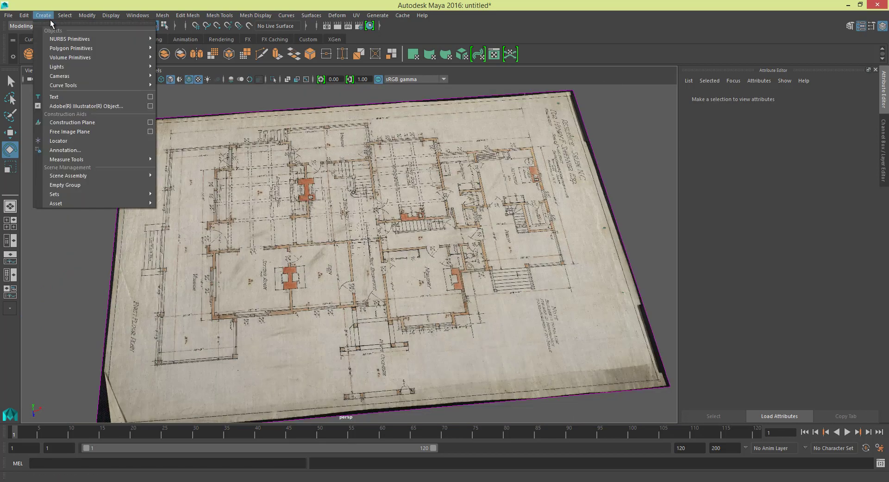
pyautogui.click(69, 131)
pyautogui.keyDown('alt'); pyautogui.moveTo(412, 203); pyautogui.dragTo(424, 172); pyautogui.keyUp('alt')
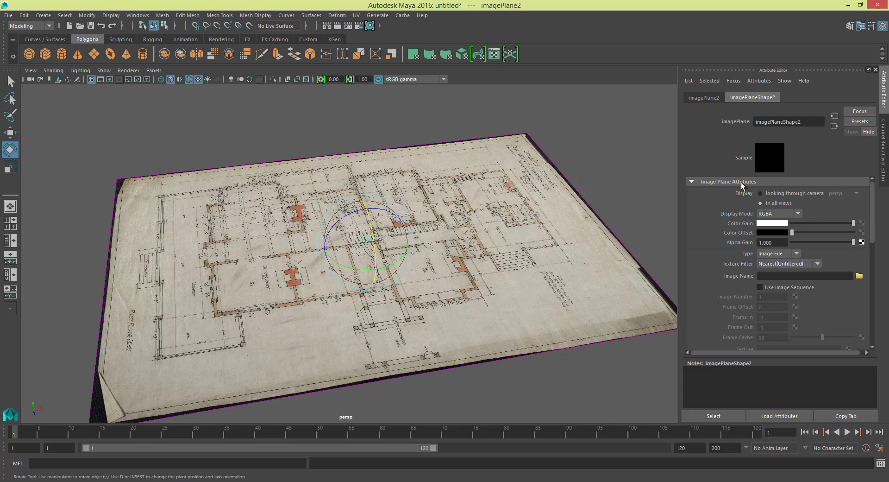
# - Load EASTFRONT_ShafnerFIXED.jpg from the project's images folder into the new image plane
pyautogui.click(859, 276)
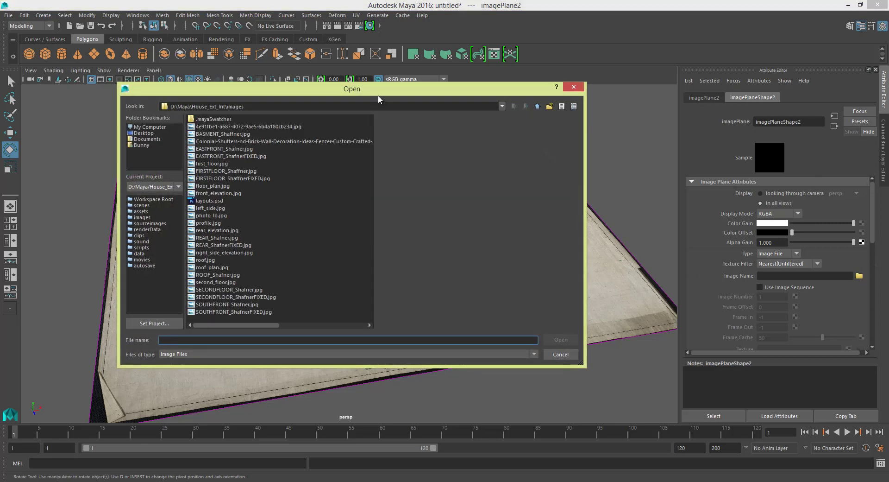
pyautogui.moveTo(378, 98); pyautogui.dragTo(652, 106)
pyautogui.click(506, 181)
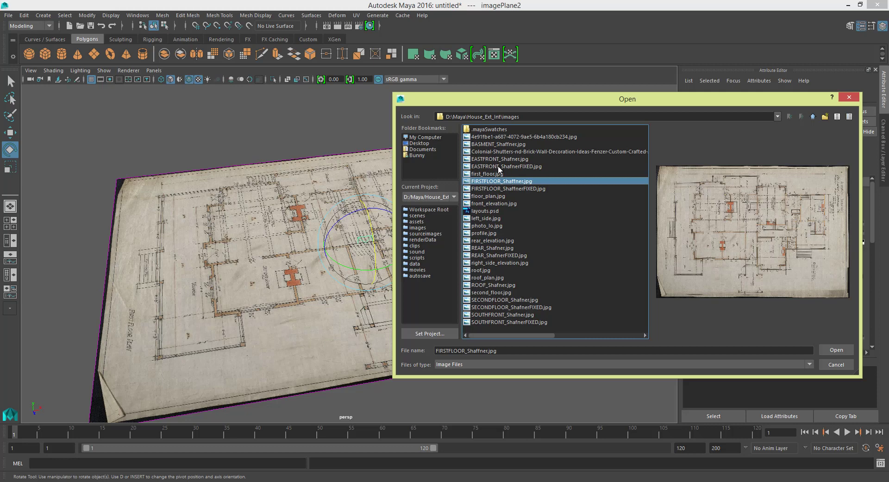
pyautogui.click(499, 166)
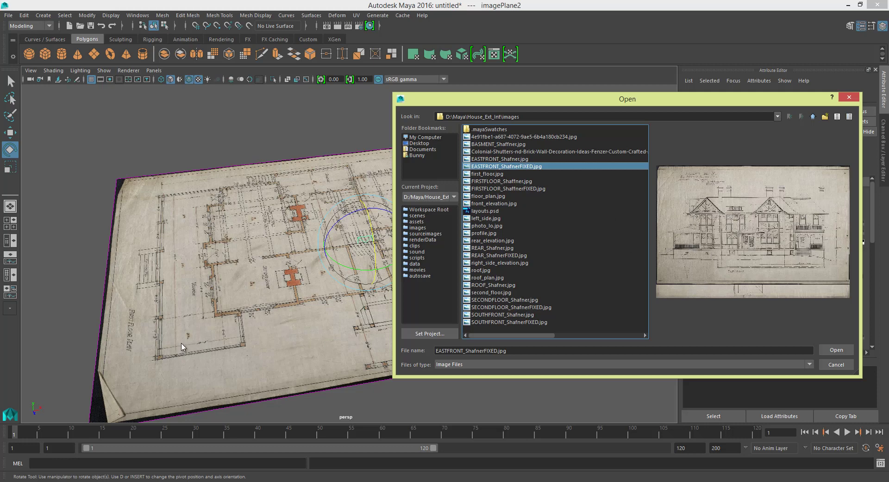
pyautogui.moveTo(563, 106); pyautogui.dragTo(179, 178)
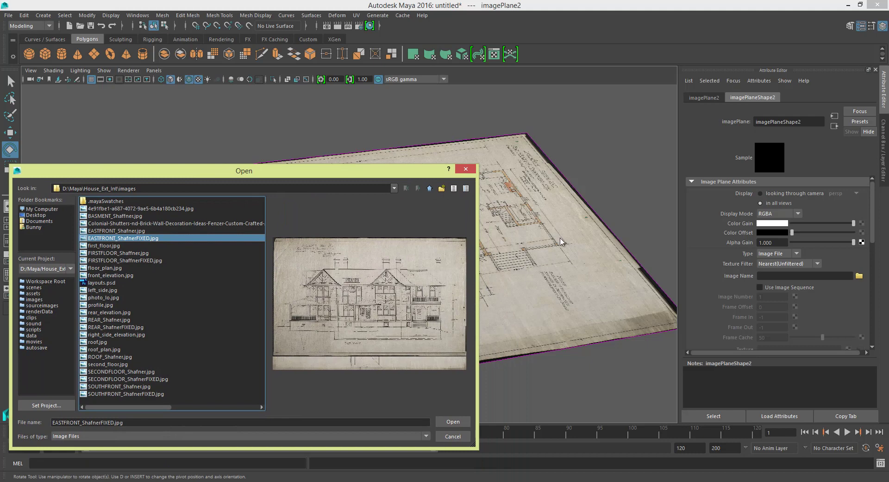
pyautogui.moveTo(366, 176); pyautogui.dragTo(599, 116)
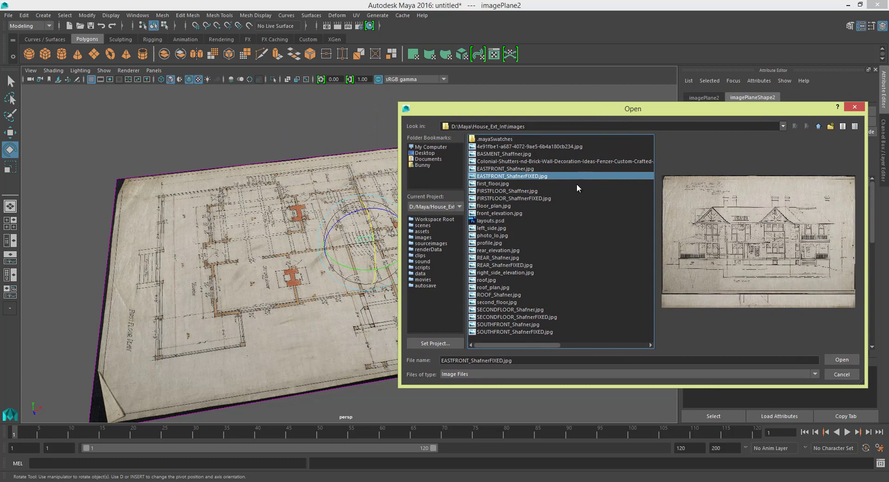
pyautogui.click(839, 360)
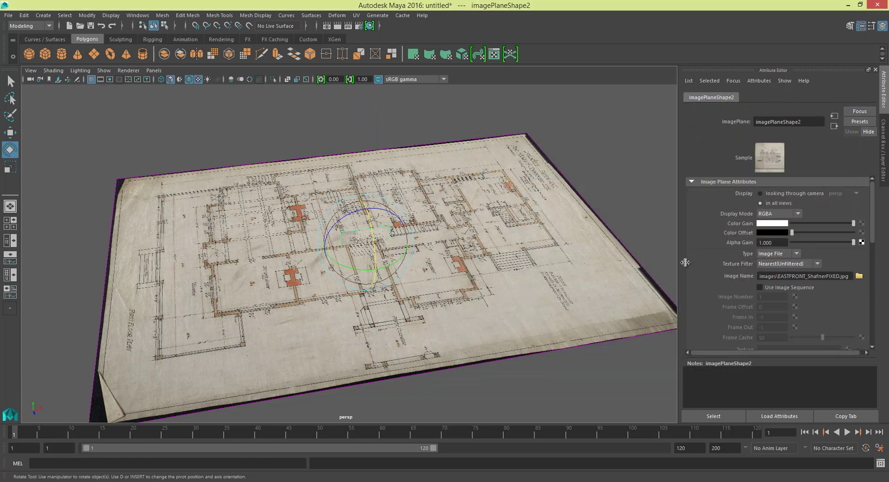
# - Select the east-front elevation image plane and set its X, Y and Z scale to 10
pyautogui.click(884, 137)
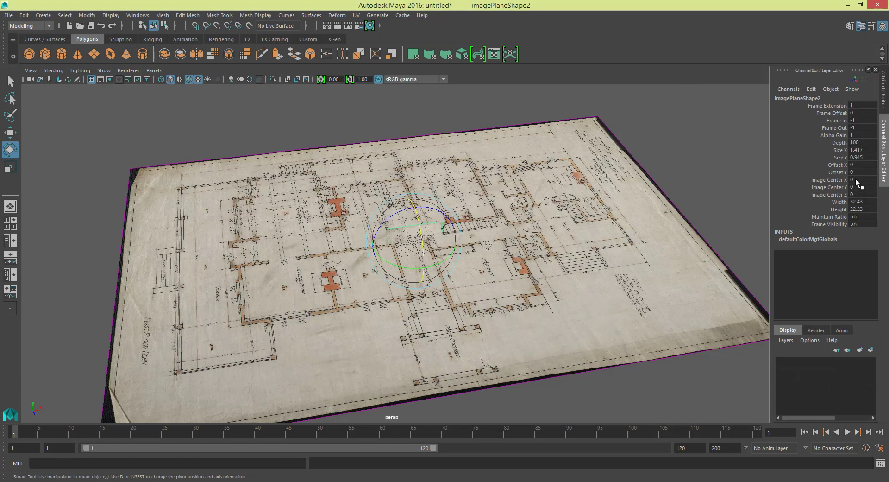
pyautogui.moveTo(429, 202); pyautogui.dragTo(428, 222)
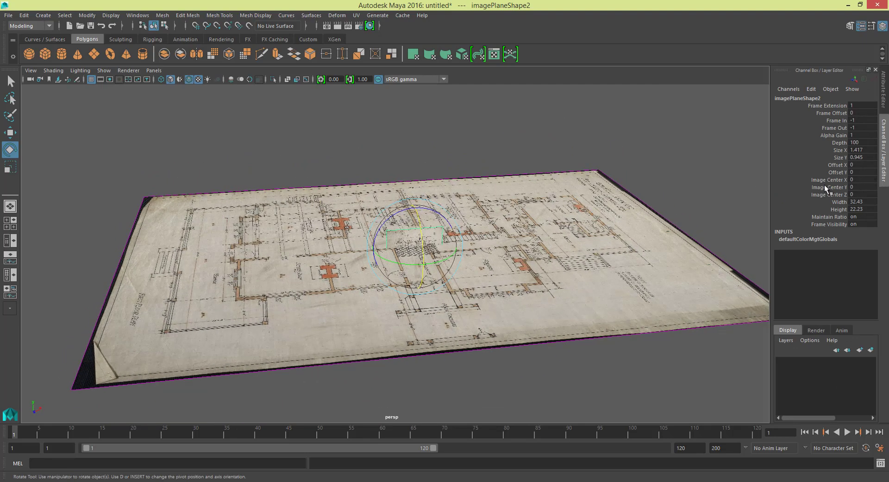
pyautogui.scroll(3, 537, 212)
pyautogui.click(460, 137)
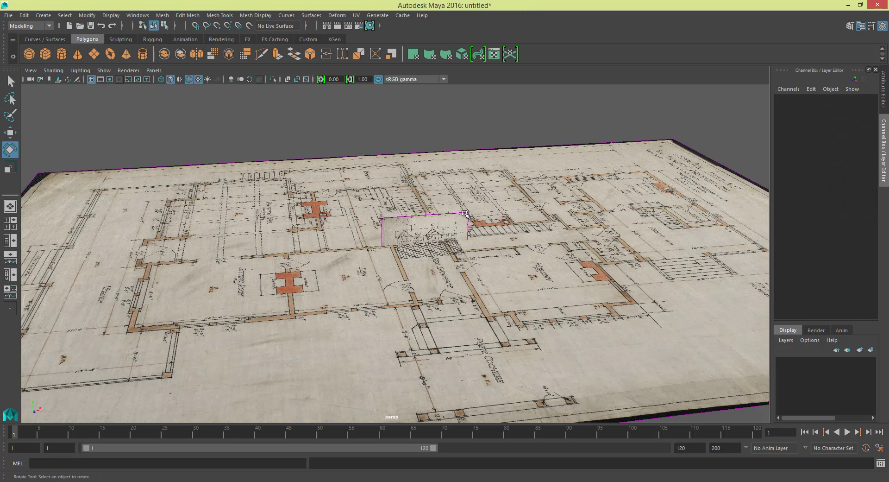
pyautogui.click(461, 216)
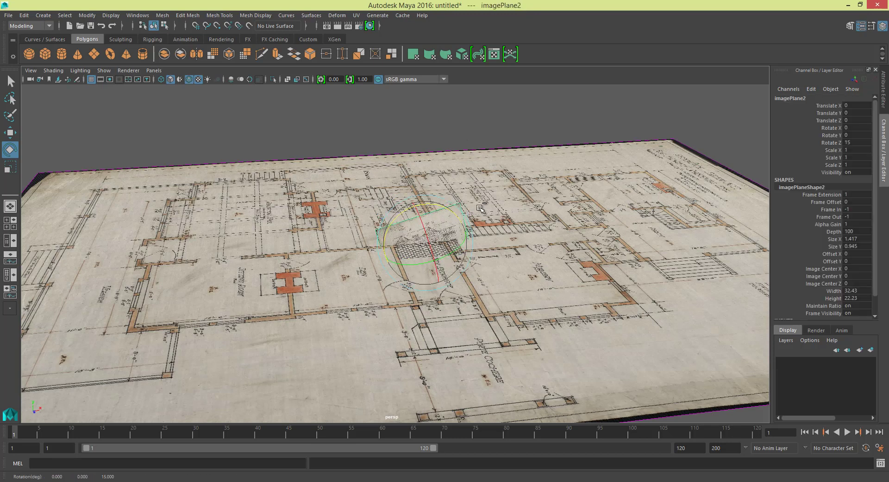
pyautogui.hotkey('ctrl', 'z')
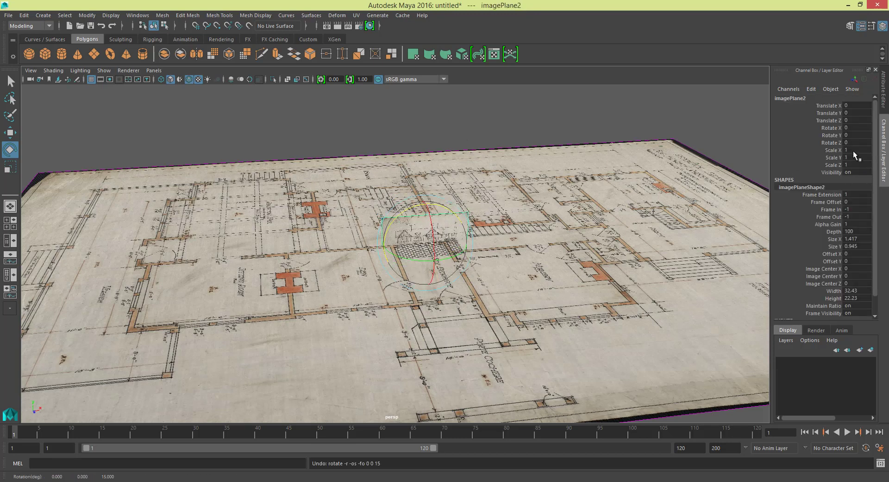
pyautogui.moveTo(855, 154); pyautogui.dragTo(852, 164)
pyautogui.write('10')
pyautogui.press('Return')
pyautogui.scroll(-6, 293, 180)
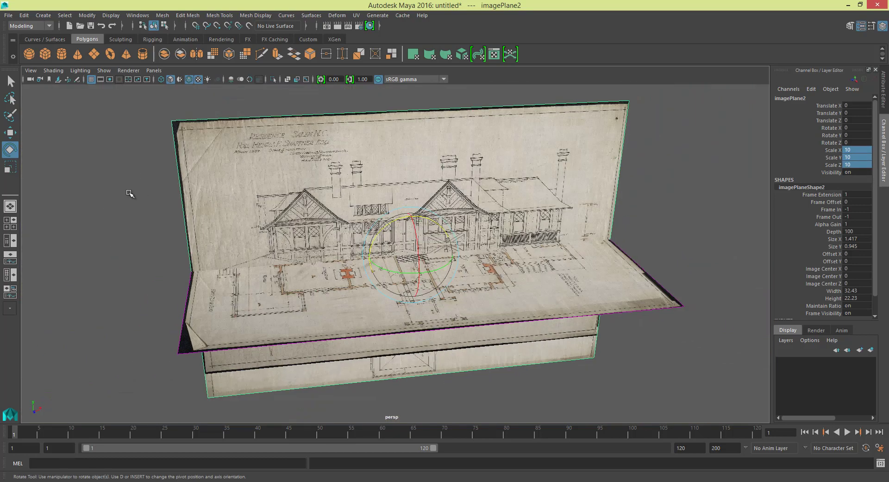
pyautogui.click(129, 193)
pyautogui.moveTo(353, 186)
pyautogui.keyDown('alt'); pyautogui.mouseDown()
pyautogui.moveTo(296, 149)
pyautogui.moveTo(349, 181)
pyautogui.mouseUp(); pyautogui.keyUp('alt')
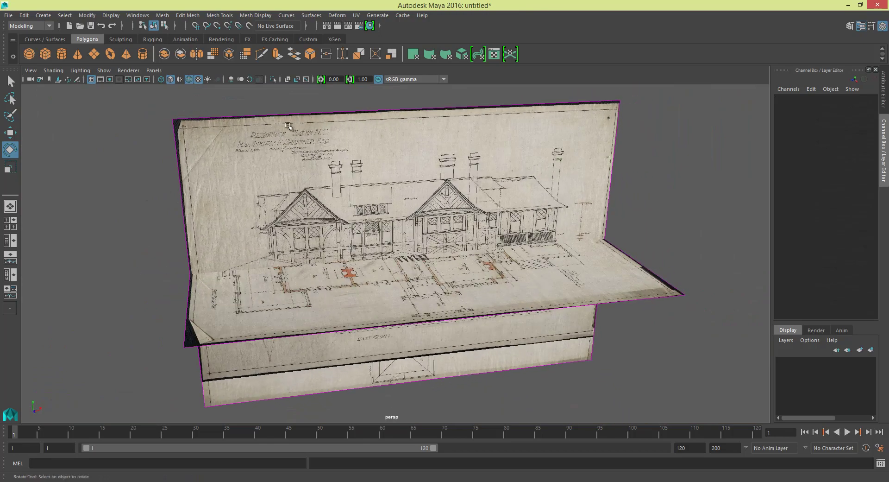
# - Select the east-front elevation image plane and raise it to about 44.6 on Y
pyautogui.click(264, 112)
pyautogui.press('w')
pyautogui.moveTo(411, 213); pyautogui.dragTo(411, 154)
# - Shift the elevation plane along X to about 1.71, lining its drawn walls up with the floor plan
pyautogui.keyDown('alt'); pyautogui.moveTo(507, 171); pyautogui.dragTo(492, 190); pyautogui.keyUp('alt')
pyautogui.keyDown('alt'); pyautogui.moveTo(491, 190); pyautogui.dragTo(366, 170, button='middle'); pyautogui.keyUp('alt')
pyautogui.keyDown('alt'); pyautogui.moveTo(366, 169); pyautogui.dragTo(493, 197, button='right'); pyautogui.keyUp('alt')
pyautogui.keyDown('alt'); pyautogui.moveTo(493, 197); pyautogui.dragTo(482, 176); pyautogui.keyUp('alt')
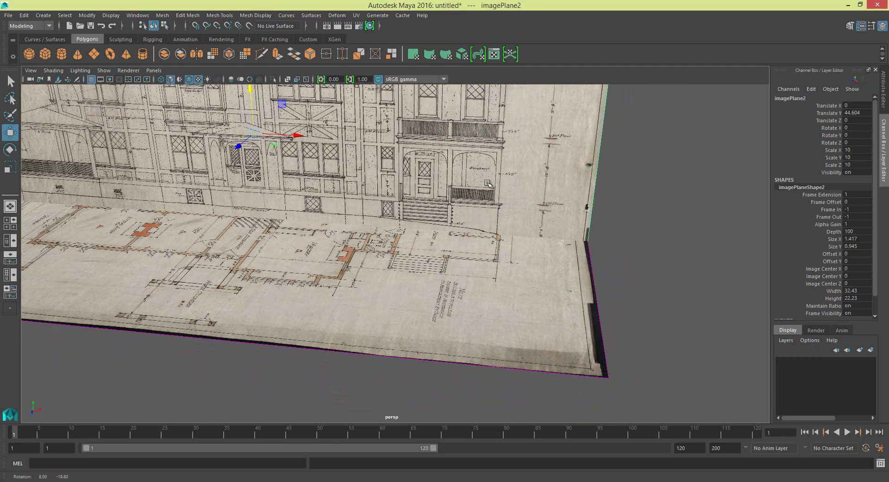
pyautogui.keyDown('alt'); pyautogui.moveTo(343, 160); pyautogui.dragTo(422, 187, button='middle'); pyautogui.keyUp('alt')
pyautogui.keyDown('alt'); pyautogui.moveTo(421, 188); pyautogui.dragTo(449, 193, button='right'); pyautogui.keyUp('alt')
pyautogui.moveTo(366, 147); pyautogui.dragTo(444, 163)
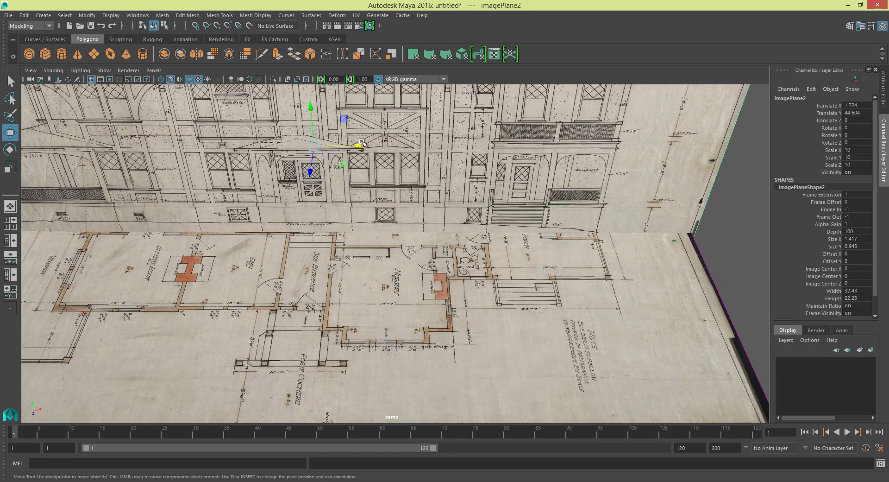
pyautogui.moveTo(361, 145); pyautogui.dragTo(362, 145)
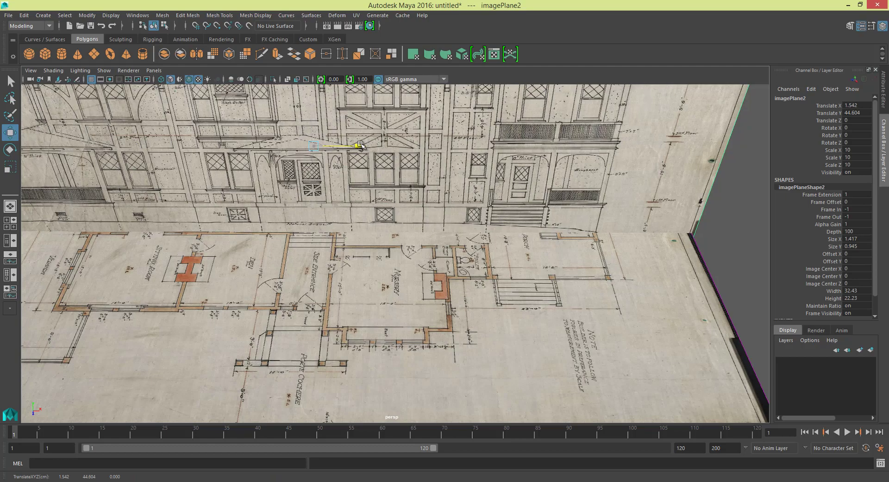
pyautogui.keyDown('alt'); pyautogui.moveTo(351, 149); pyautogui.dragTo(477, 193); pyautogui.keyUp('alt')
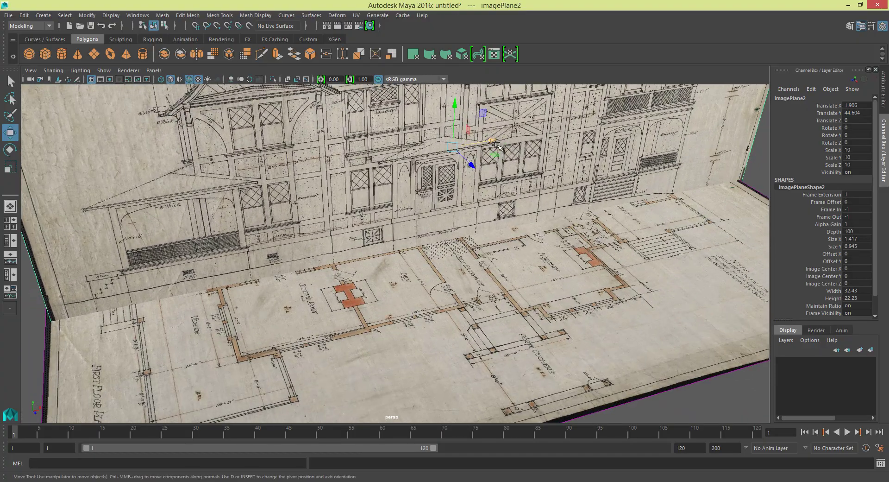
pyautogui.scroll(5, 498, 146)
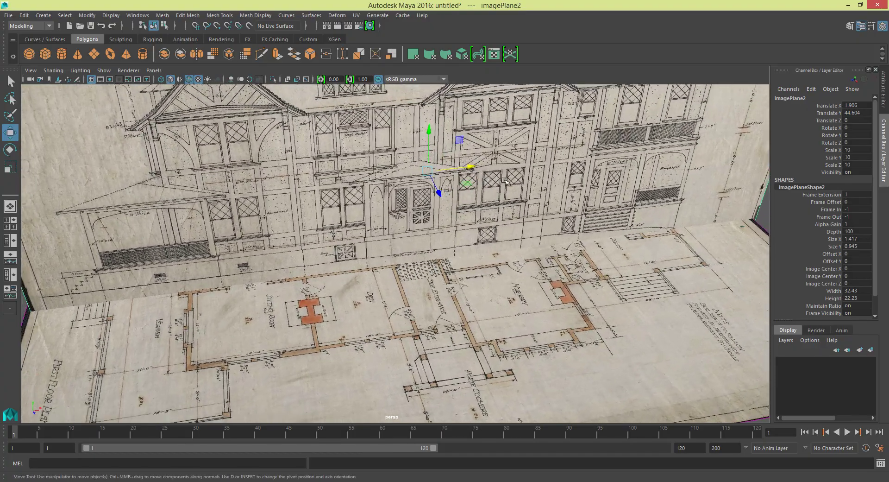
pyautogui.moveTo(472, 167); pyautogui.dragTo(484, 196)
# - Slide the elevation plane forward along Z, and back to about -146 at the floor plan's rear edge
pyautogui.keyDown('alt'); pyautogui.moveTo(483, 187); pyautogui.dragTo(502, 211); pyautogui.keyUp('alt')
pyautogui.moveTo(441, 191); pyautogui.dragTo(289, 206)
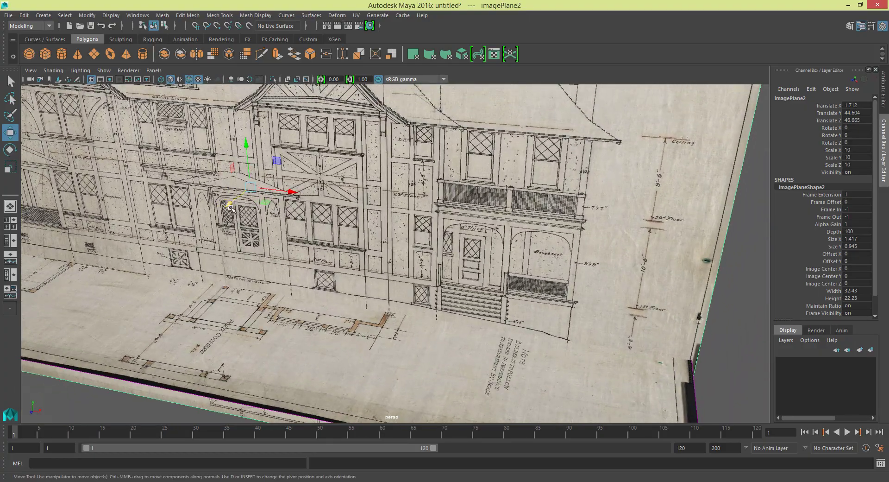
pyautogui.moveTo(230, 205); pyautogui.dragTo(288, 161)
pyautogui.scroll(-5, 288, 160)
pyautogui.keyDown('alt'); pyautogui.moveTo(296, 207); pyautogui.dragTo(259, 173); pyautogui.keyUp('alt')
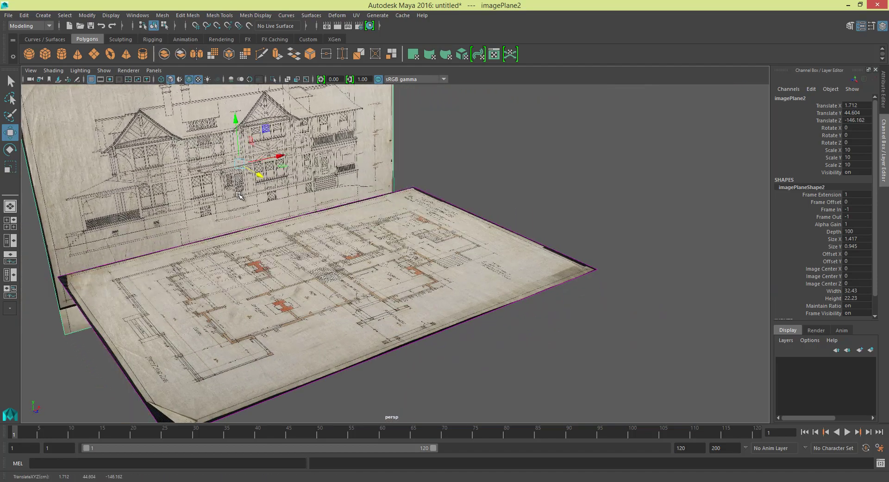
pyautogui.scroll(-6, 241, 197)
pyautogui.keyDown('alt'); pyautogui.moveTo(341, 199); pyautogui.dragTo(291, 197); pyautogui.keyUp('alt')
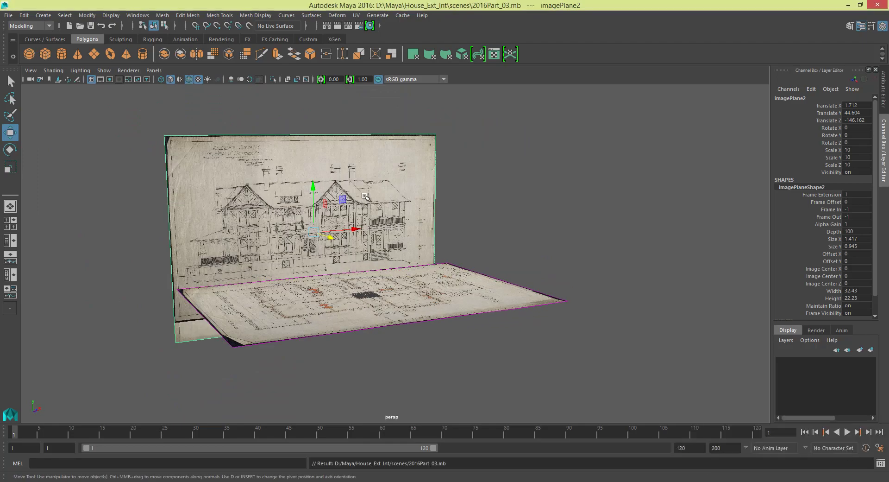
pyautogui.keyDown('alt'); pyautogui.moveTo(365, 197); pyautogui.dragTo(311, 207); pyautogui.keyUp('alt')
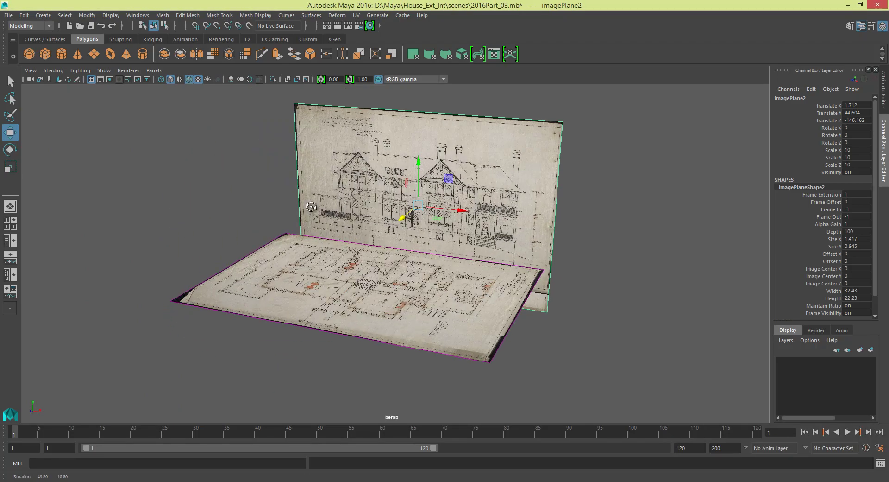
# - Bring the elevation plane forward along Z to about 38, over the front walls of the floor plan
pyautogui.scroll(10, 418, 213)
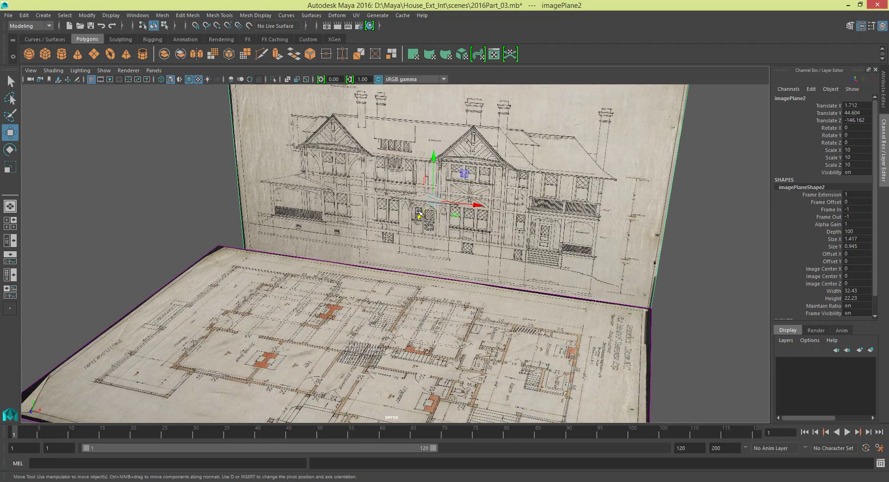
pyautogui.moveTo(418, 213); pyautogui.dragTo(394, 259)
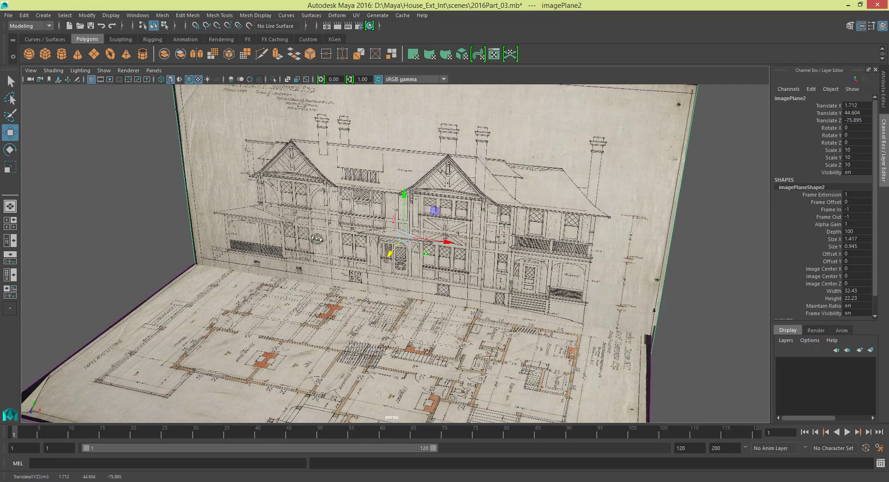
pyautogui.keyDown('alt'); pyautogui.moveTo(317, 239); pyautogui.dragTo(347, 232); pyautogui.keyUp('alt')
pyautogui.keyDown('alt'); pyautogui.moveTo(347, 232); pyautogui.dragTo(431, 201, button='middle'); pyautogui.keyUp('alt')
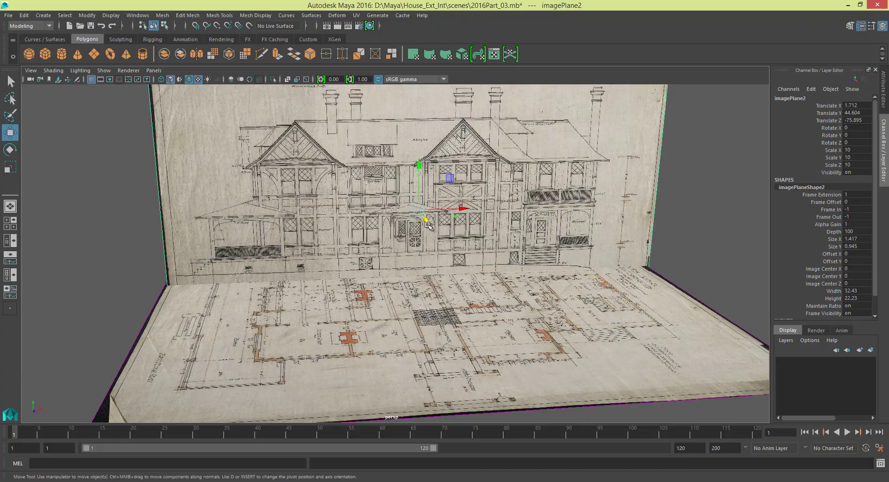
pyautogui.moveTo(428, 225); pyautogui.dragTo(481, 265)
# - Lower the elevation plane to about 39 on Y, comparing the house's base with the floor plan
pyautogui.keyDown('alt'); pyautogui.moveTo(352, 215); pyautogui.dragTo(382, 241); pyautogui.keyUp('alt')
pyautogui.keyDown('alt'); pyautogui.moveTo(462, 245); pyautogui.dragTo(366, 207, button='middle'); pyautogui.keyUp('alt')
pyautogui.moveTo(371, 192); pyautogui.dragTo(381, 198)
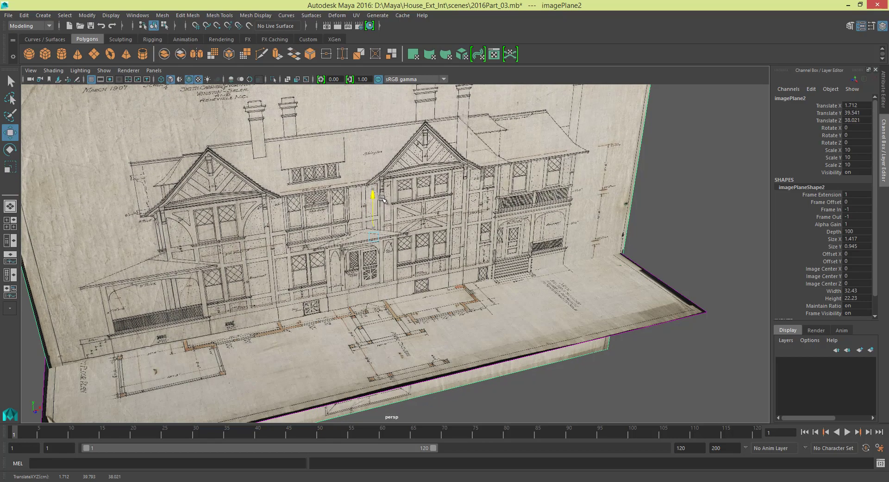
pyautogui.keyDown('alt'); pyautogui.moveTo(381, 200); pyautogui.dragTo(434, 99, button='middle'); pyautogui.keyUp('alt')
pyautogui.keyDown('alt'); pyautogui.moveTo(406, 181); pyautogui.dragTo(429, 160); pyautogui.keyUp('alt')
pyautogui.keyDown('alt'); pyautogui.moveTo(428, 160); pyautogui.dragTo(426, 225, button='middle'); pyautogui.keyUp('alt')
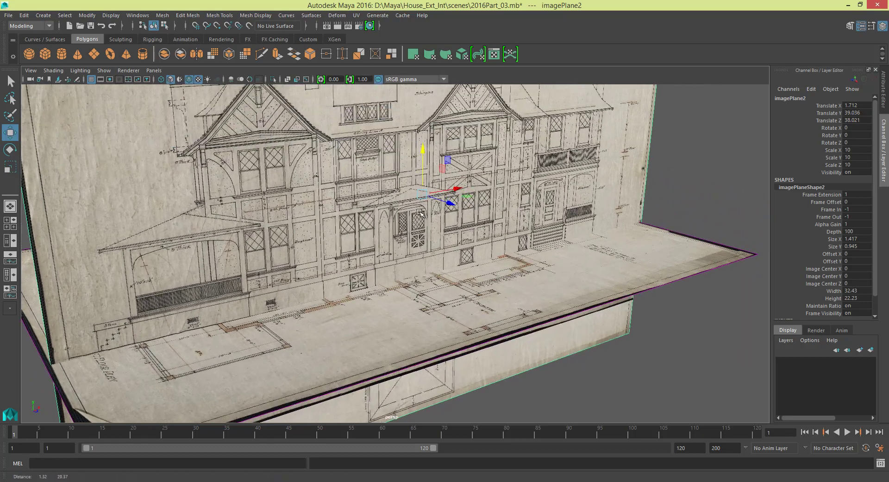
# - Reposition the elevation plane to about 40.1 on Y and 29.1 on Z, matching the porch steps to the plan
pyautogui.moveTo(448, 202); pyautogui.dragTo(380, 244)
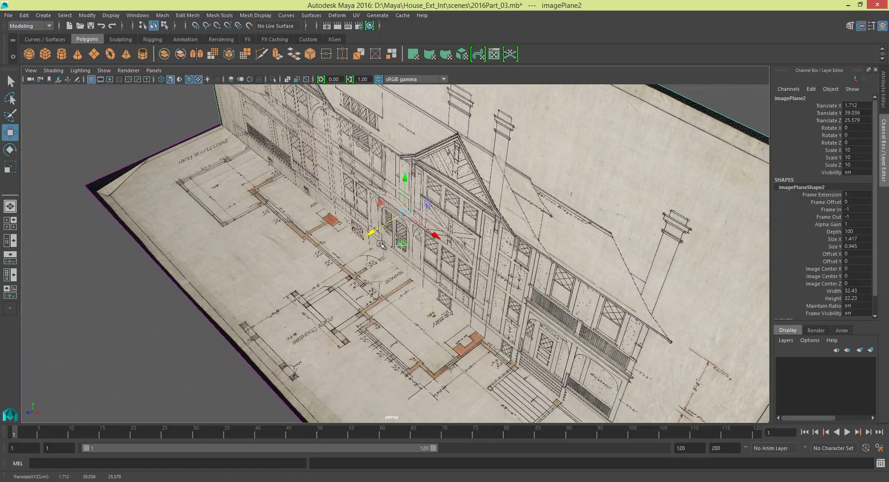
pyautogui.keyDown('alt'); pyautogui.moveTo(380, 244); pyautogui.dragTo(306, 149, button='middle'); pyautogui.keyUp('alt')
pyautogui.moveTo(306, 150)
pyautogui.keyDown('alt'); pyautogui.mouseDown(button='right')
pyautogui.moveTo(287, 153)
pyautogui.moveTo(314, 153)
pyautogui.mouseUp(button='right'); pyautogui.keyUp('alt')
pyautogui.keyDown('alt'); pyautogui.moveTo(380, 195); pyautogui.dragTo(443, 170); pyautogui.keyUp('alt')
pyautogui.keyDown('alt'); pyautogui.moveTo(443, 170); pyautogui.dragTo(428, 213, button='middle'); pyautogui.keyUp('alt')
pyautogui.moveTo(300, 118); pyautogui.dragTo(305, 108)
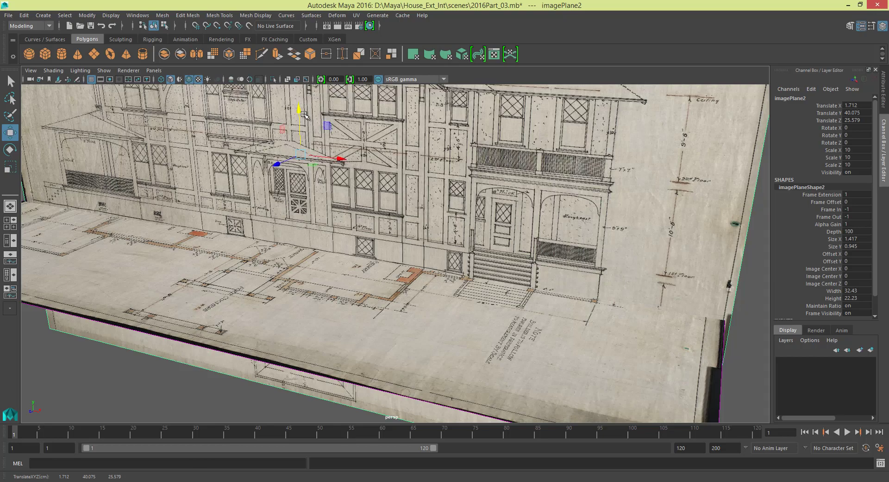
pyautogui.moveTo(284, 161); pyautogui.dragTo(277, 163)
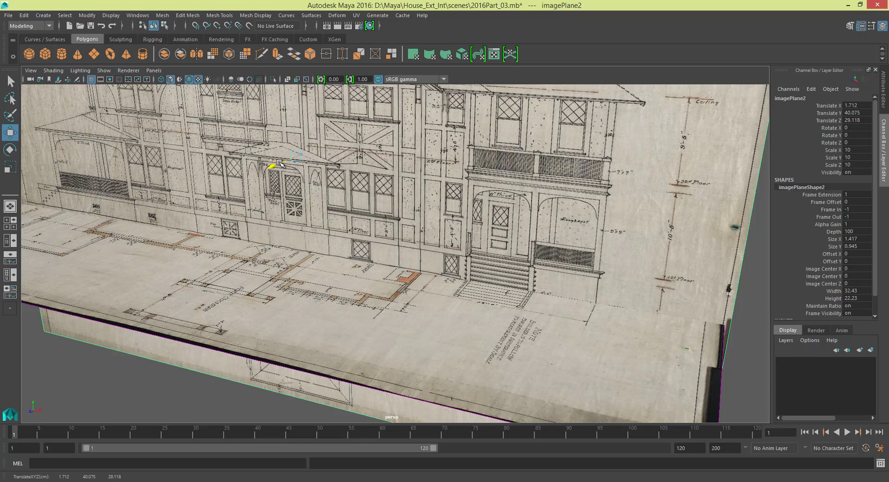
pyautogui.moveTo(287, 158); pyautogui.dragTo(284, 165)
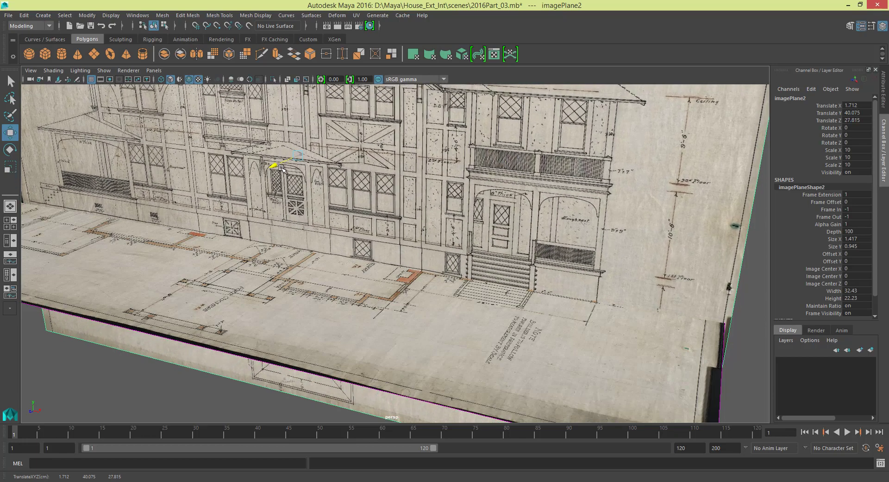
# - Lower the elevation plane to about 30.7 on Y and adjust its depth to about 28.5 on Z
pyautogui.keyDown('alt'); pyautogui.moveTo(126, 149); pyautogui.dragTo(381, 204); pyautogui.keyUp('alt')
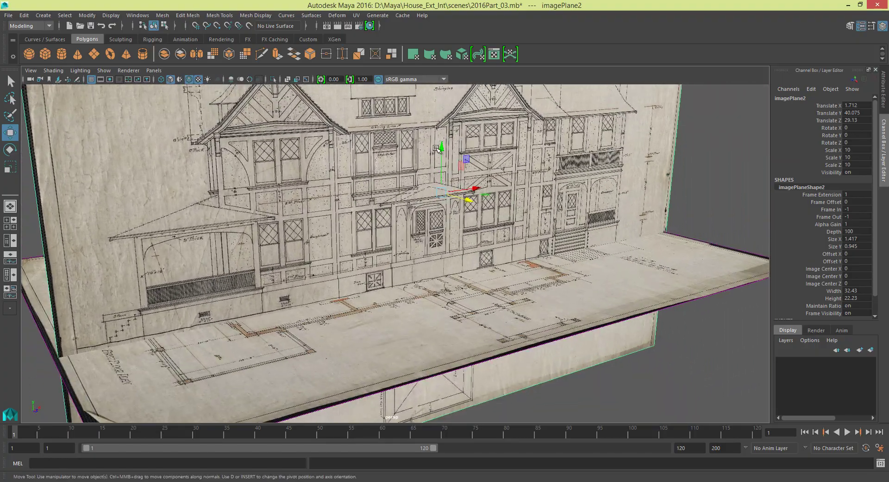
pyautogui.moveTo(440, 146); pyautogui.dragTo(437, 163)
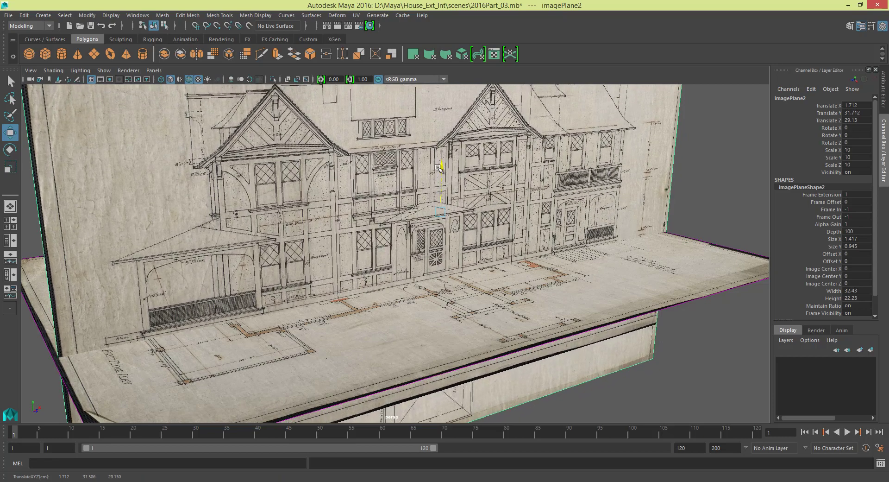
pyautogui.moveTo(438, 165)
pyautogui.mouseDown()
pyautogui.moveTo(441, 155)
pyautogui.moveTo(437, 168)
pyautogui.mouseUp()
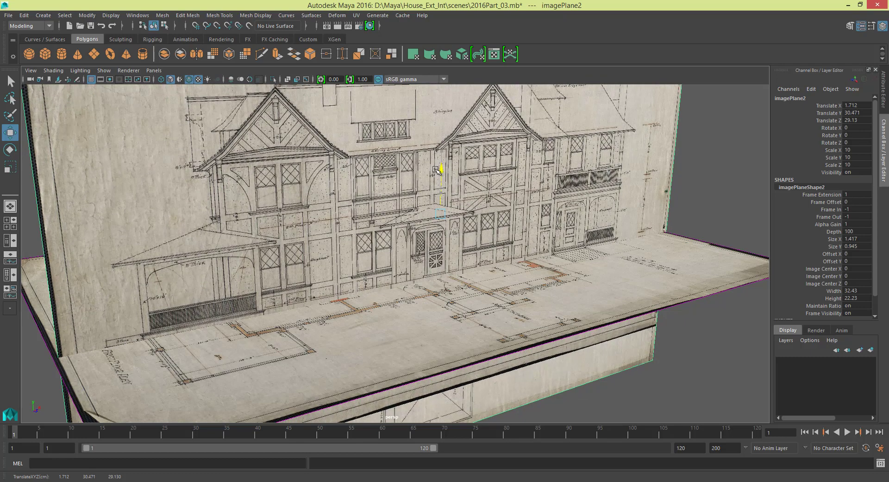
pyautogui.moveTo(436, 167)
pyautogui.mouseDown()
pyautogui.moveTo(437, 149)
pyautogui.moveTo(438, 166)
pyautogui.mouseUp()
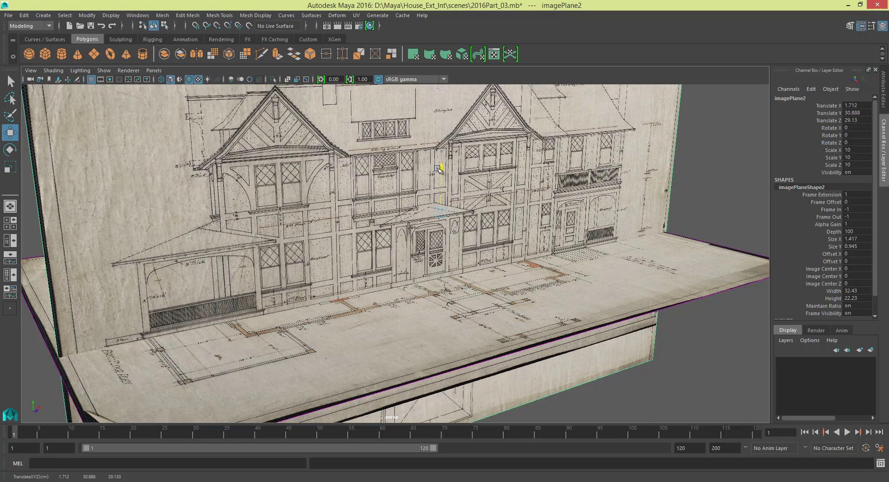
pyautogui.moveTo(438, 169); pyautogui.dragTo(410, 182)
pyautogui.moveTo(377, 224); pyautogui.dragTo(432, 249)
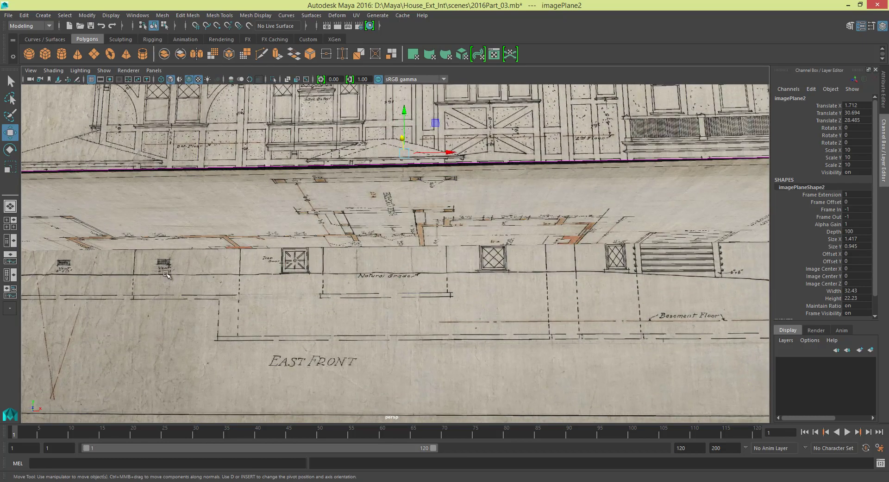
# - Examine from below and above where the floor plan crosses the elevation's foundation, basement and first-floor lines
pyautogui.keyDown('alt'); pyautogui.moveTo(359, 280); pyautogui.dragTo(299, 271); pyautogui.keyUp('alt')
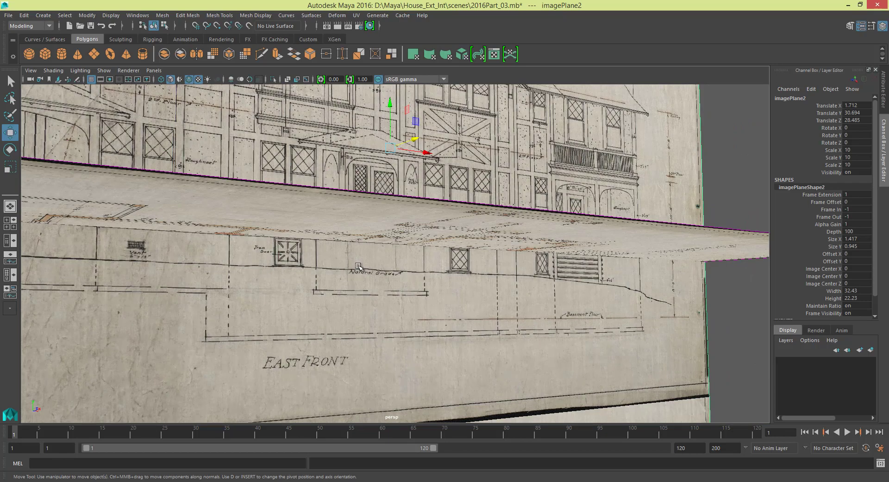
pyautogui.keyDown('alt'); pyautogui.moveTo(272, 259); pyautogui.dragTo(301, 250); pyautogui.keyUp('alt')
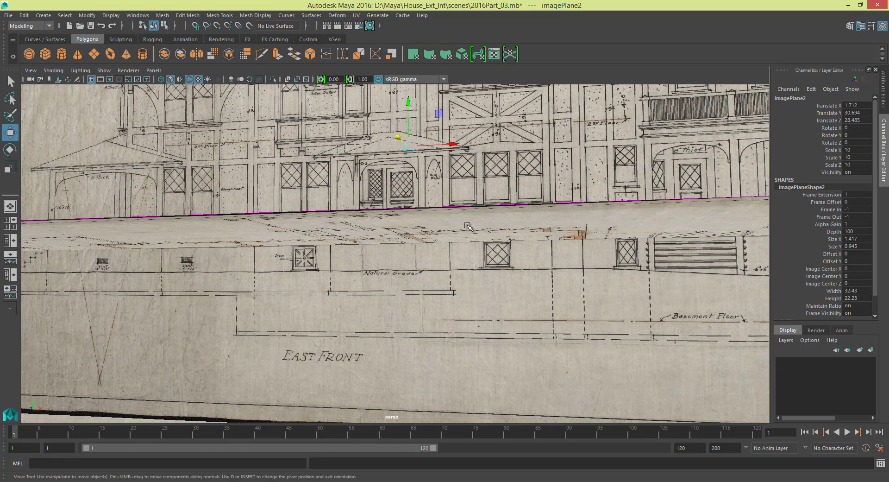
pyautogui.keyDown('alt'); pyautogui.moveTo(531, 201); pyautogui.dragTo(440, 158, button='middle'); pyautogui.keyUp('alt')
pyautogui.keyDown('alt'); pyautogui.moveTo(512, 220); pyautogui.dragTo(500, 208); pyautogui.keyUp('alt')
pyautogui.scroll(-3, 501, 208)
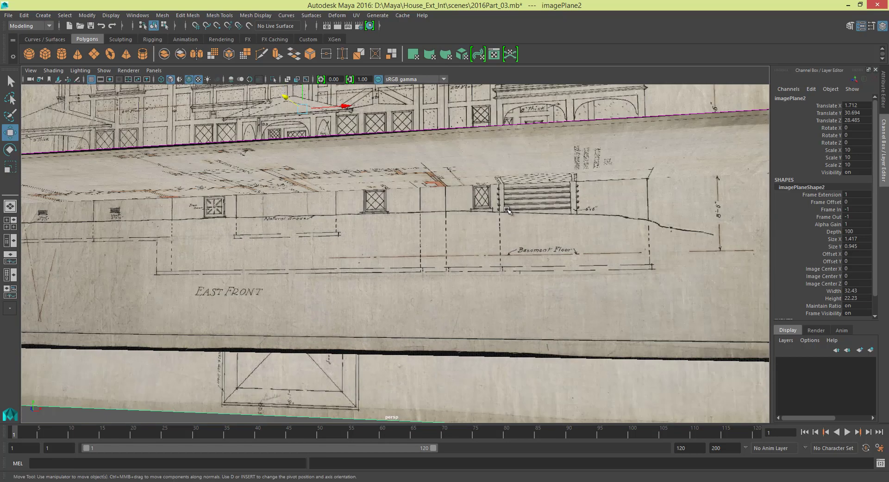
pyautogui.moveTo(515, 249)
pyautogui.keyDown('alt'); pyautogui.mouseDown()
pyautogui.moveTo(513, 274)
pyautogui.moveTo(510, 264)
pyautogui.mouseUp(); pyautogui.keyUp('alt')
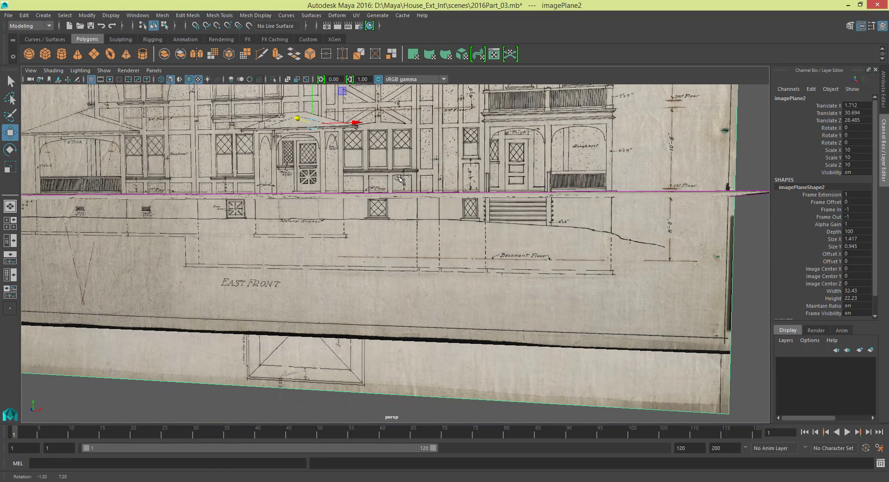
pyautogui.keyDown('alt'); pyautogui.moveTo(401, 122); pyautogui.dragTo(391, 191, button='middle'); pyautogui.keyUp('alt')
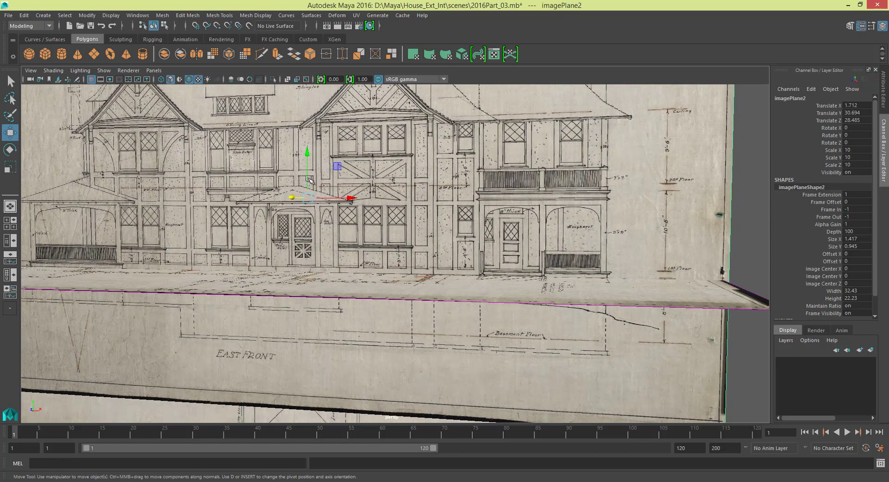
pyautogui.moveTo(395, 182)
pyautogui.keyDown('alt'); pyautogui.mouseDown()
pyautogui.moveTo(392, 170)
pyautogui.moveTo(392, 180)
pyautogui.mouseUp(); pyautogui.keyUp('alt')
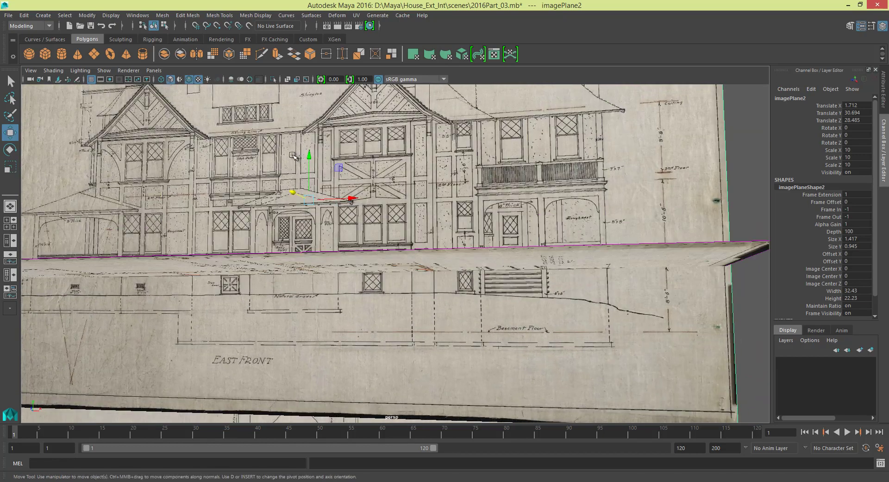
# - Adjust the elevation plane's height to about 28.27 on Y, aligning its 1st Floor line with the floor plan
pyautogui.moveTo(308, 154); pyautogui.dragTo(307, 186)
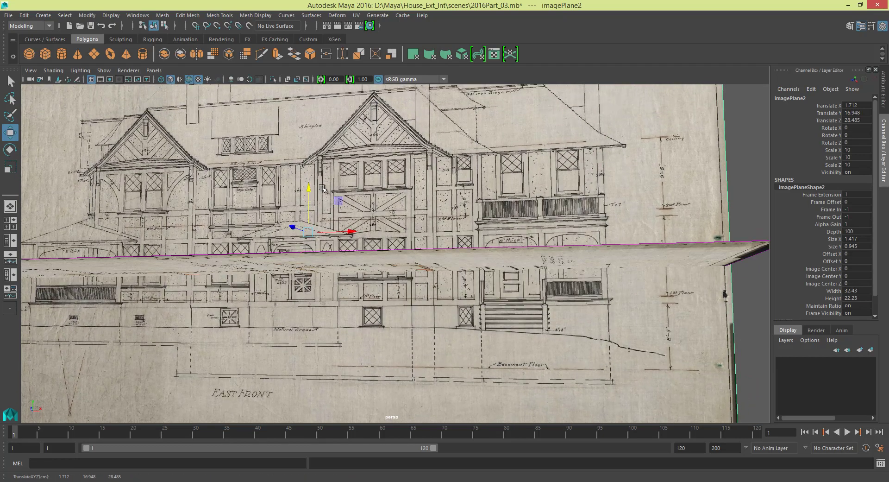
pyautogui.keyDown('alt'); pyautogui.moveTo(567, 258); pyautogui.dragTo(401, 229, button='middle'); pyautogui.keyUp('alt')
pyautogui.keyDown('alt'); pyautogui.moveTo(401, 228); pyautogui.dragTo(512, 273, button='right'); pyautogui.keyUp('alt')
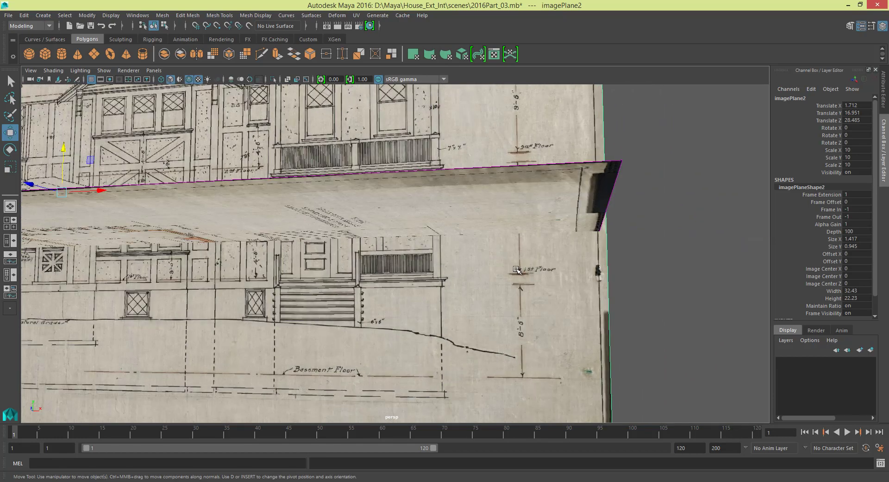
pyautogui.keyDown('alt'); pyautogui.moveTo(506, 270); pyautogui.dragTo(387, 187); pyautogui.keyUp('alt')
pyautogui.keyDown('alt'); pyautogui.moveTo(387, 188); pyautogui.dragTo(406, 166, button='middle'); pyautogui.keyUp('alt')
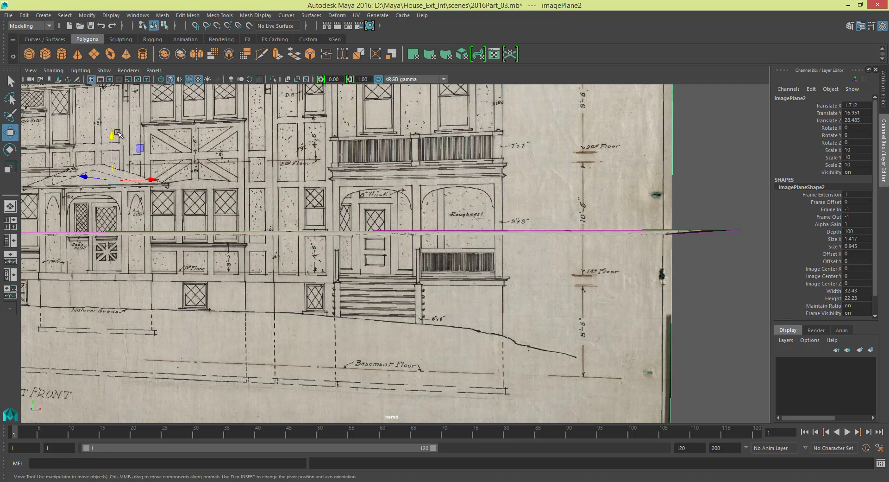
pyautogui.moveTo(111, 134); pyautogui.dragTo(126, 98)
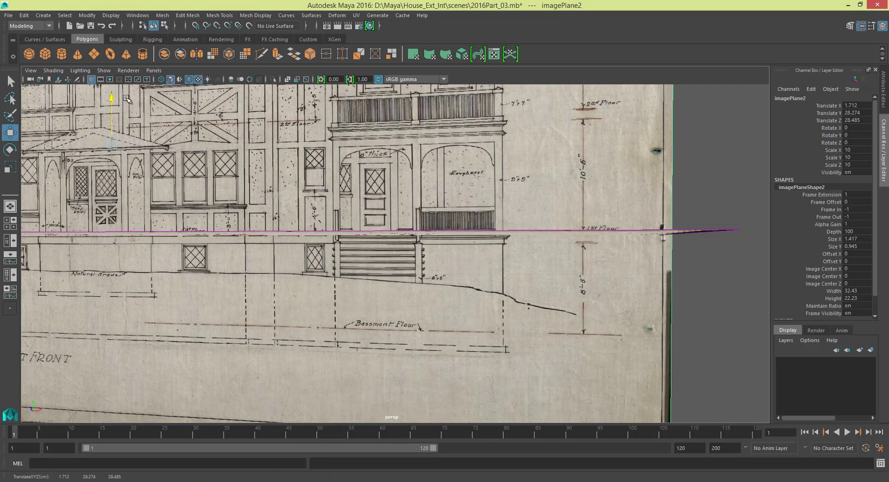
pyautogui.keyDown('alt'); pyautogui.moveTo(262, 139); pyautogui.dragTo(258, 164); pyautogui.keyUp('alt')
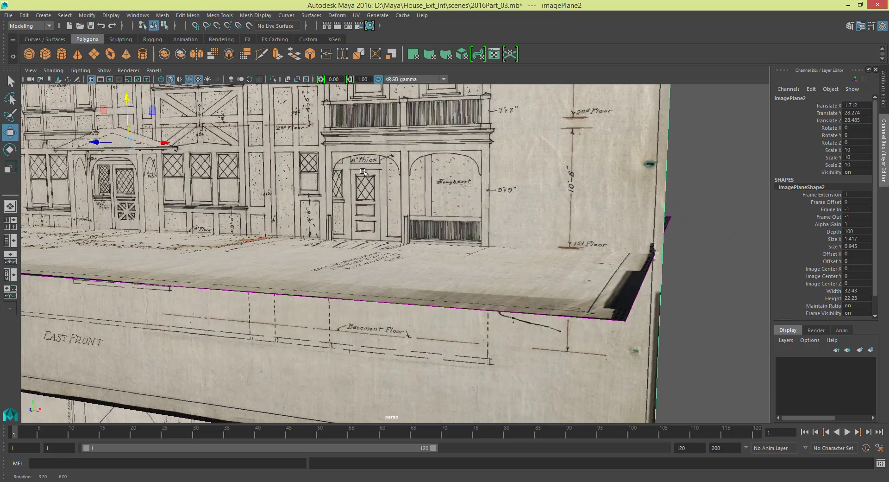
pyautogui.keyDown('alt'); pyautogui.moveTo(413, 183); pyautogui.dragTo(408, 202, button='middle'); pyautogui.keyUp('alt')
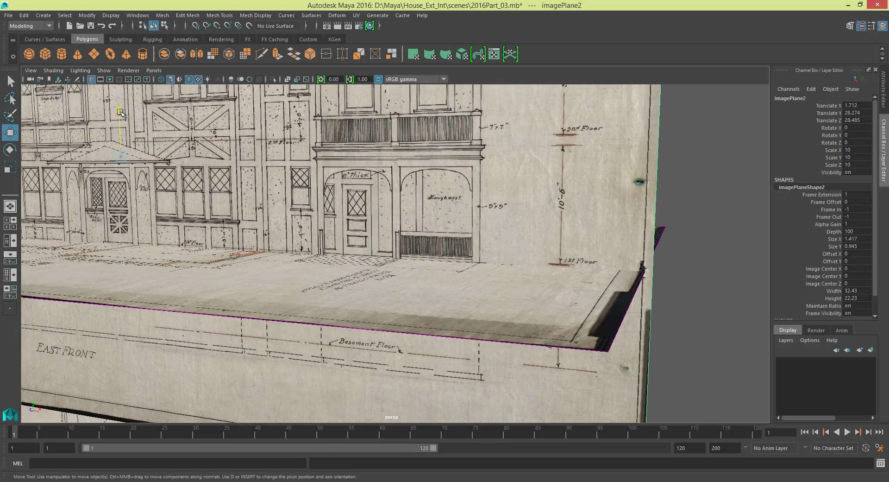
# - Lower the elevation plane to about 27.55 on Y and move it back to about 15.76 on Z
pyautogui.moveTo(121, 111); pyautogui.dragTo(121, 114)
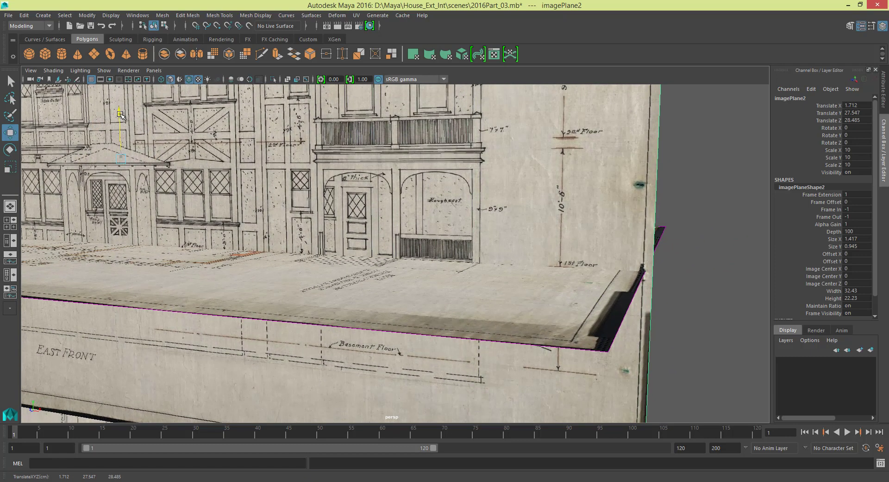
pyautogui.keyDown('alt'); pyautogui.moveTo(465, 226); pyautogui.dragTo(456, 238); pyautogui.keyUp('alt')
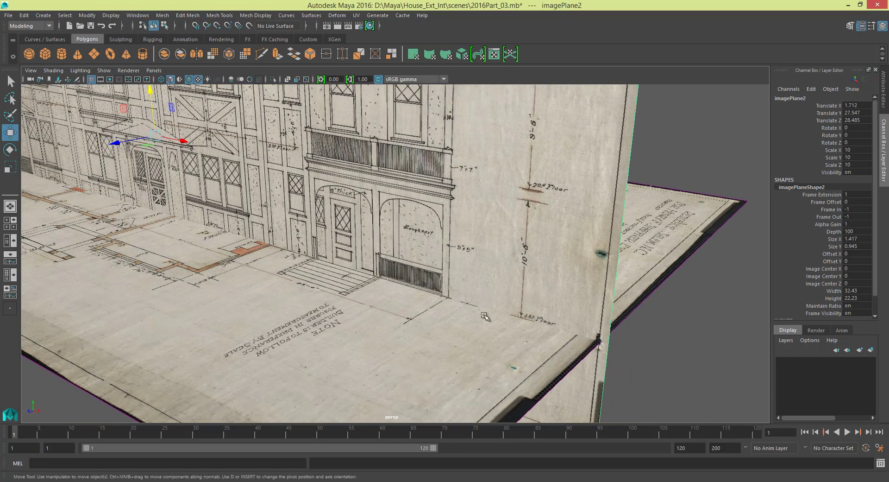
pyautogui.keyDown('alt'); pyautogui.moveTo(423, 282); pyautogui.dragTo(486, 285); pyautogui.keyUp('alt')
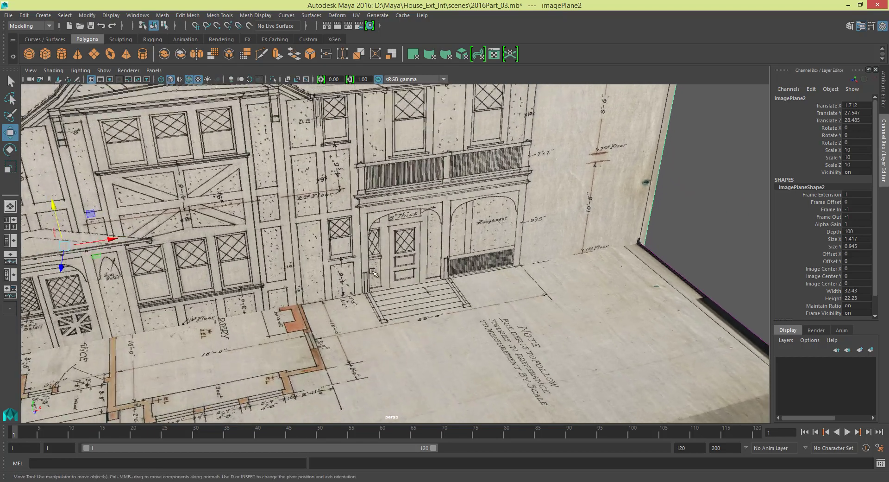
pyautogui.keyDown('alt'); pyautogui.moveTo(372, 271); pyautogui.dragTo(513, 214, button='middle'); pyautogui.keyUp('alt')
pyautogui.keyDown('alt'); pyautogui.moveTo(513, 214); pyautogui.dragTo(315, 196, button='right'); pyautogui.keyUp('alt')
pyautogui.moveTo(326, 227); pyautogui.dragTo(314, 212)
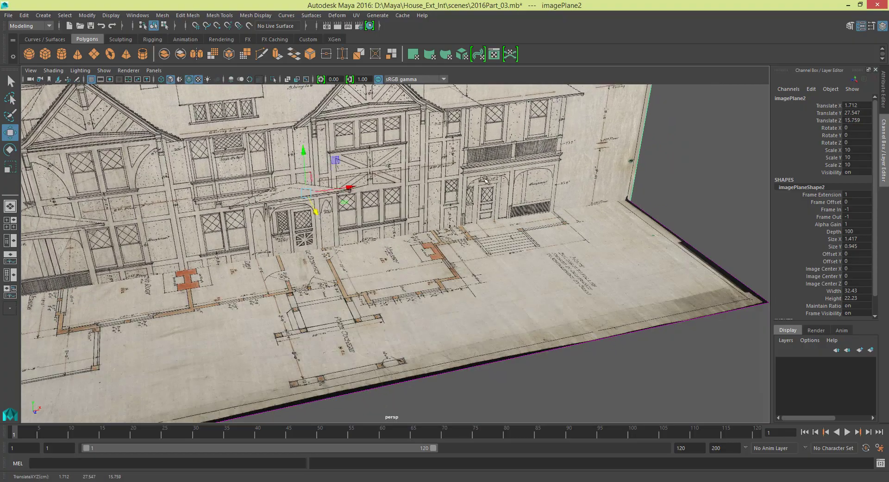
# - Fine-tune the elevation plane's height to about 27.41 on Y, matching its 1st Floor line to the floor plan
pyautogui.keyDown('alt'); pyautogui.moveTo(484, 179); pyautogui.dragTo(324, 202); pyautogui.keyUp('alt')
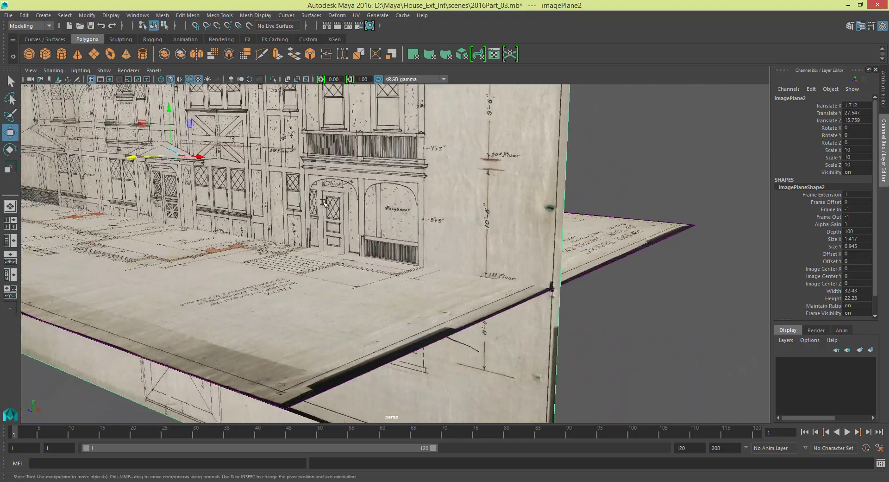
pyautogui.keyDown('alt'); pyautogui.moveTo(420, 224); pyautogui.dragTo(364, 226, button='middle'); pyautogui.keyUp('alt')
pyautogui.scroll(3, 365, 226)
pyautogui.keyDown('alt'); pyautogui.moveTo(309, 215); pyautogui.dragTo(336, 206, button='middle'); pyautogui.keyUp('alt')
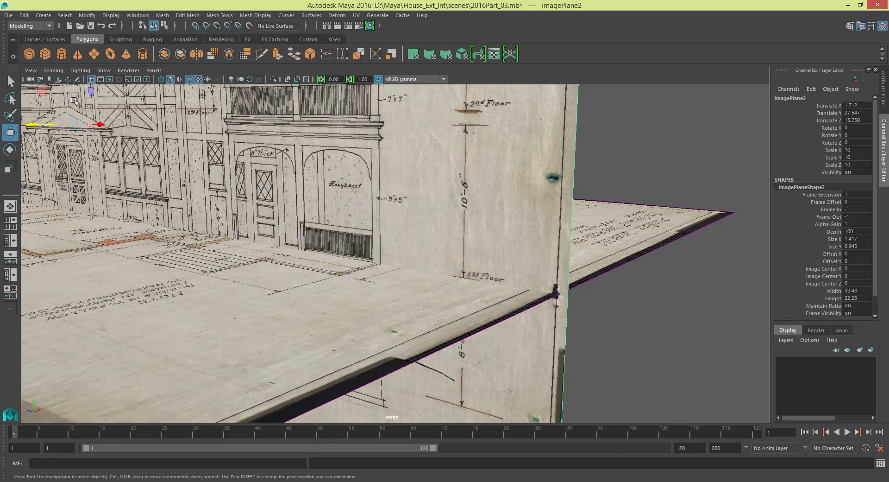
pyautogui.moveTo(74, 100); pyautogui.dragTo(81, 101)
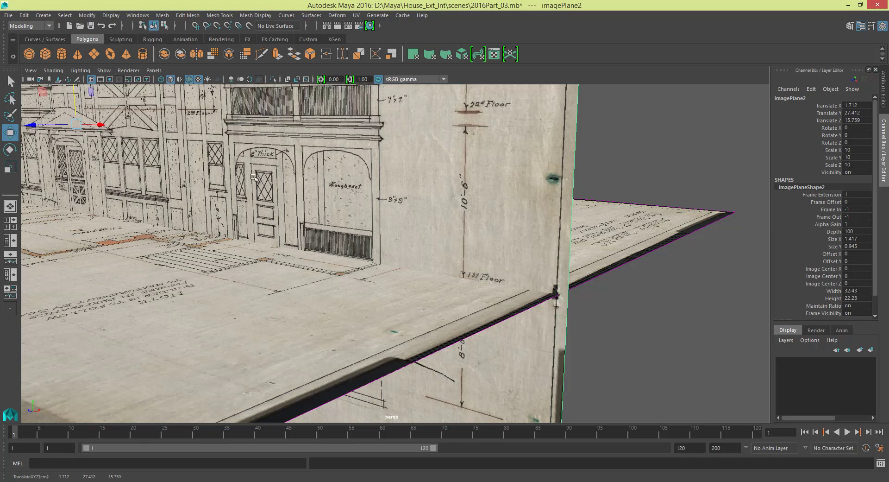
# - Move the elevation plane back behind the floor plan's edge, to about -173.47 on Z
pyautogui.keyDown('alt'); pyautogui.moveTo(253, 177); pyautogui.dragTo(278, 190); pyautogui.keyUp('alt')
pyautogui.keyDown('alt'); pyautogui.moveTo(278, 189); pyautogui.dragTo(222, 199, button='right'); pyautogui.keyUp('alt')
pyautogui.moveTo(246, 204)
pyautogui.keyDown('alt'); pyautogui.mouseDown()
pyautogui.moveTo(222, 226)
pyautogui.moveTo(280, 176)
pyautogui.moveTo(268, 179)
pyautogui.mouseUp(); pyautogui.keyUp('alt')
pyautogui.keyDown('alt'); pyautogui.moveTo(406, 197); pyautogui.dragTo(409, 282, button='middle'); pyautogui.keyUp('alt')
pyautogui.scroll(3, 409, 281)
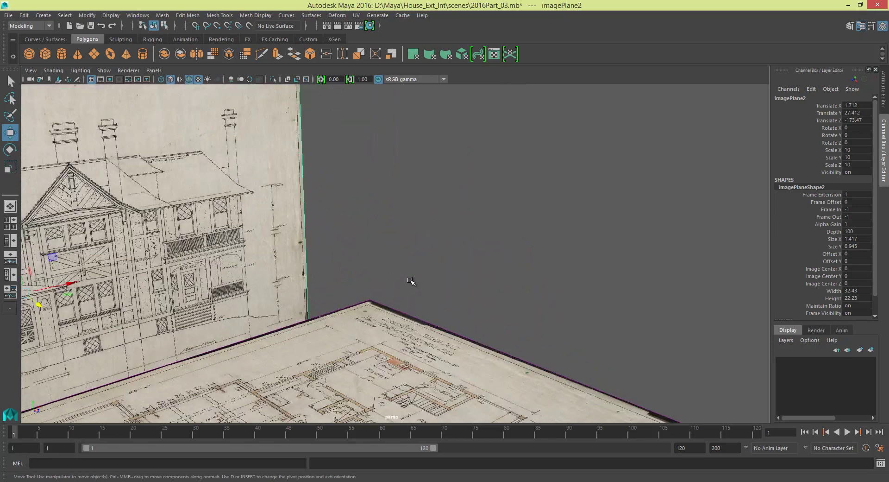
# - Examine the elevation's 1st Floor, 2nd Floor and Ceiling height marks, the porch, and its placement behind the floor plan
pyautogui.moveTo(409, 282)
pyautogui.keyDown('alt'); pyautogui.mouseDown()
pyautogui.moveTo(331, 227)
pyautogui.moveTo(349, 236)
pyautogui.mouseUp(); pyautogui.keyUp('alt')
pyautogui.keyDown('alt'); pyautogui.moveTo(307, 250); pyautogui.dragTo(301, 251, button='middle'); pyautogui.keyUp('alt')
pyautogui.scroll(6, 300, 259)
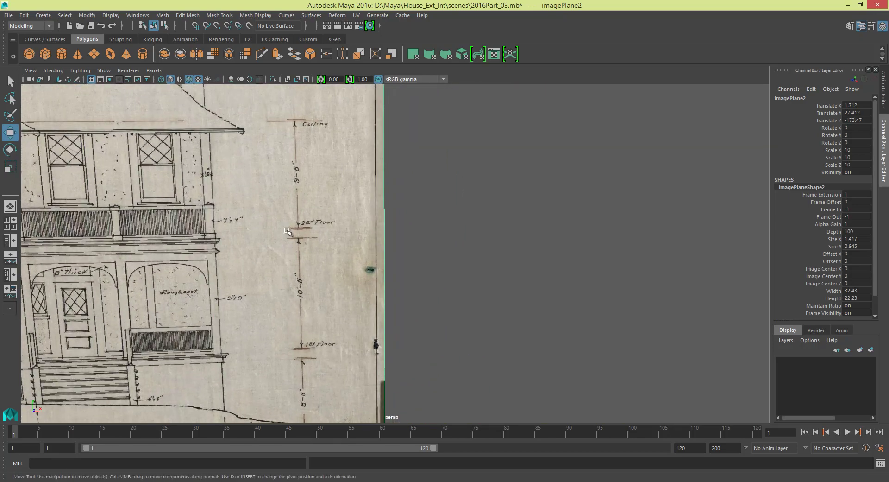
pyautogui.keyDown('alt'); pyautogui.moveTo(323, 263); pyautogui.dragTo(407, 212, button='middle'); pyautogui.keyUp('alt')
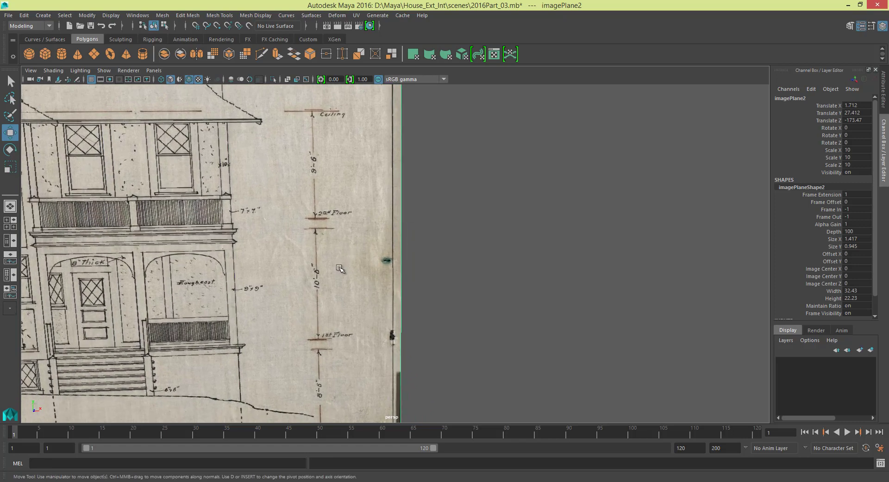
pyautogui.scroll(-2, 330, 275)
pyautogui.keyDown('alt'); pyautogui.moveTo(233, 276); pyautogui.dragTo(303, 174, button='middle'); pyautogui.keyUp('alt')
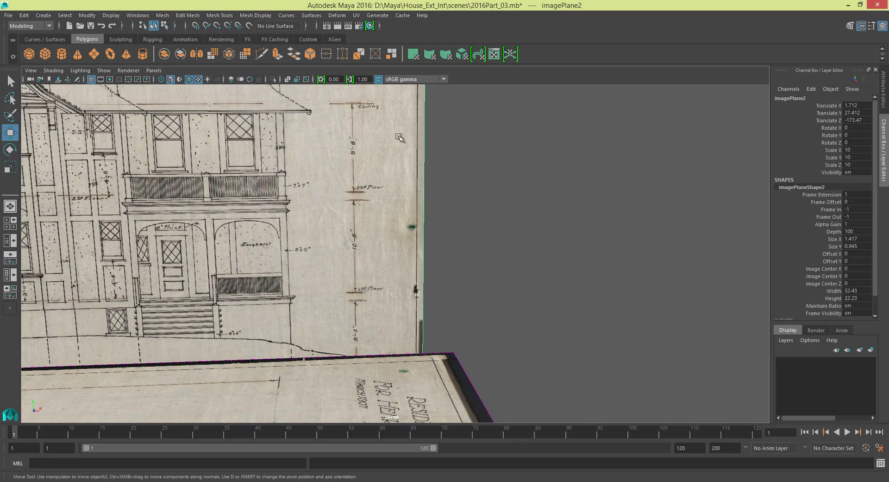
pyautogui.keyDown('alt'); pyautogui.moveTo(362, 95); pyautogui.dragTo(363, 116, button='middle'); pyautogui.keyUp('alt')
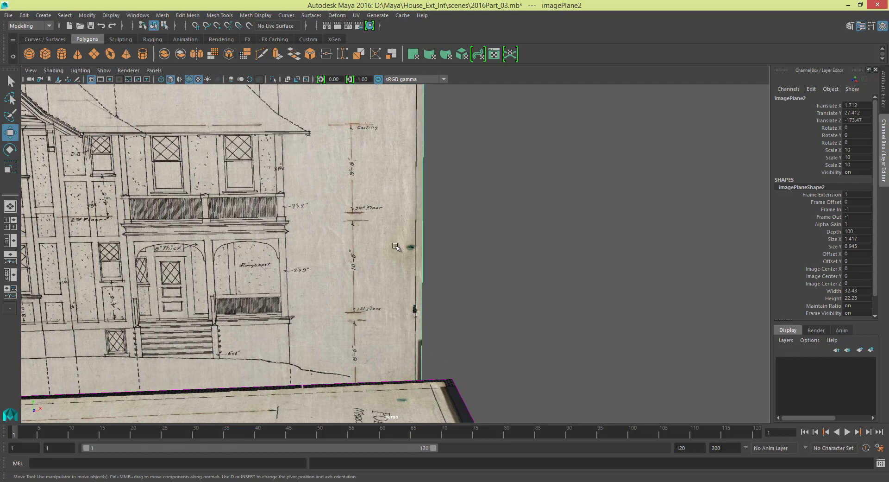
pyautogui.keyDown('alt'); pyautogui.moveTo(378, 329); pyautogui.dragTo(383, 322, button='middle'); pyautogui.keyUp('alt')
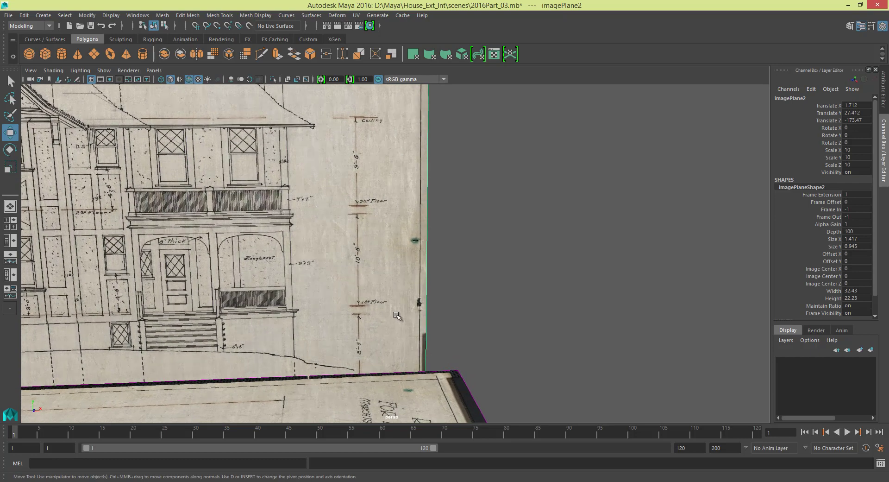
pyautogui.scroll(-5, 397, 316)
pyautogui.scroll(-2, 453, 302)
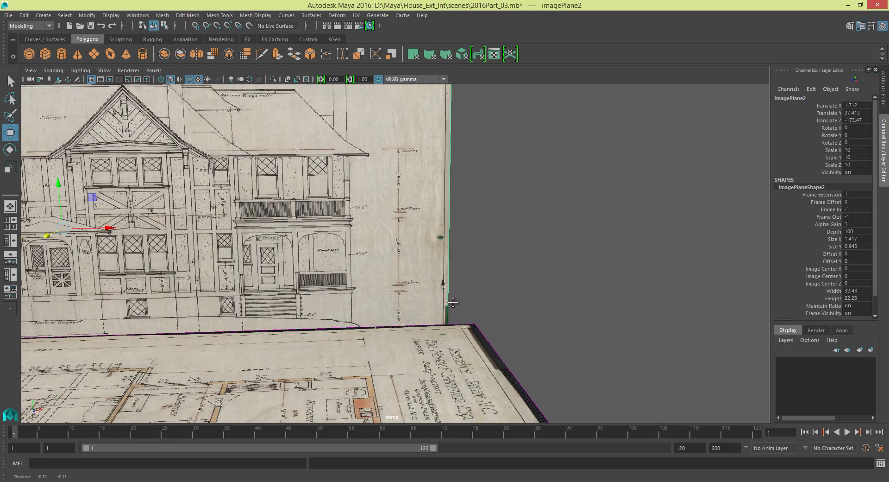
pyautogui.moveTo(453, 302)
pyautogui.keyDown('alt'); pyautogui.mouseDown(button='middle')
pyautogui.moveTo(590, 281)
pyautogui.moveTo(440, 287)
pyautogui.mouseUp(button='middle'); pyautogui.keyUp('alt')
pyautogui.scroll(2, 427, 291)
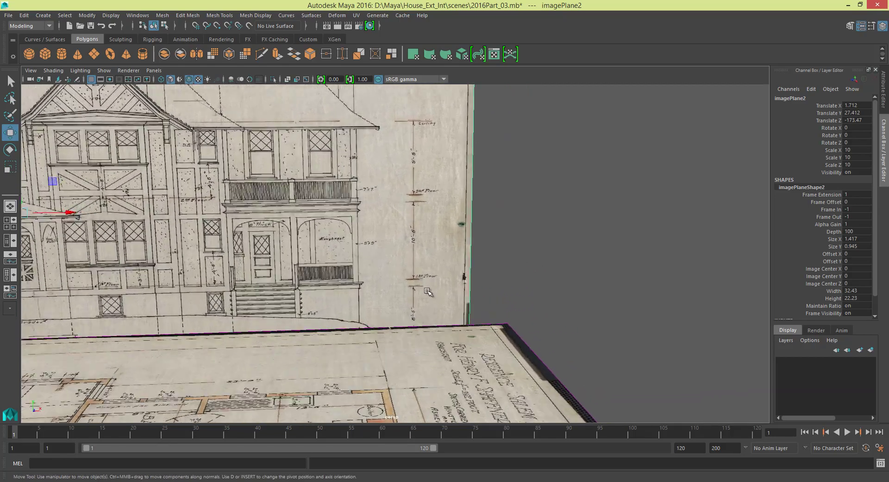
pyautogui.scroll(2, 427, 291)
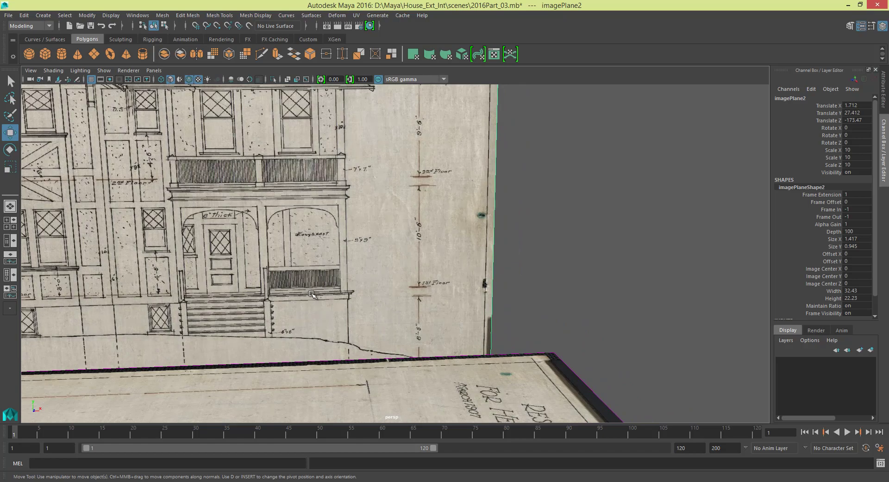
pyautogui.scroll(-4, 314, 293)
pyautogui.moveTo(236, 212)
pyautogui.keyDown('alt'); pyautogui.mouseDown(button='middle')
pyautogui.moveTo(369, 189)
pyautogui.moveTo(485, 191)
pyautogui.mouseUp(button='middle'); pyautogui.keyUp('alt')
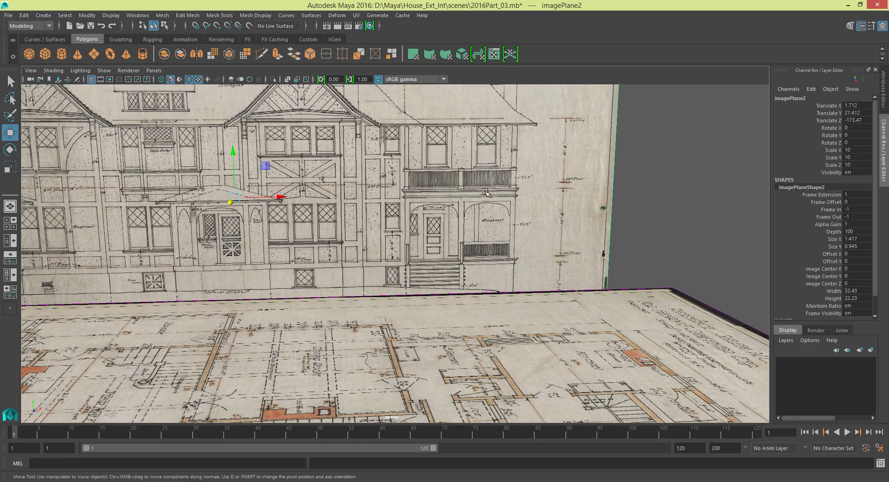
pyautogui.keyDown('alt'); pyautogui.moveTo(485, 192); pyautogui.dragTo(328, 228); pyautogui.keyUp('alt')
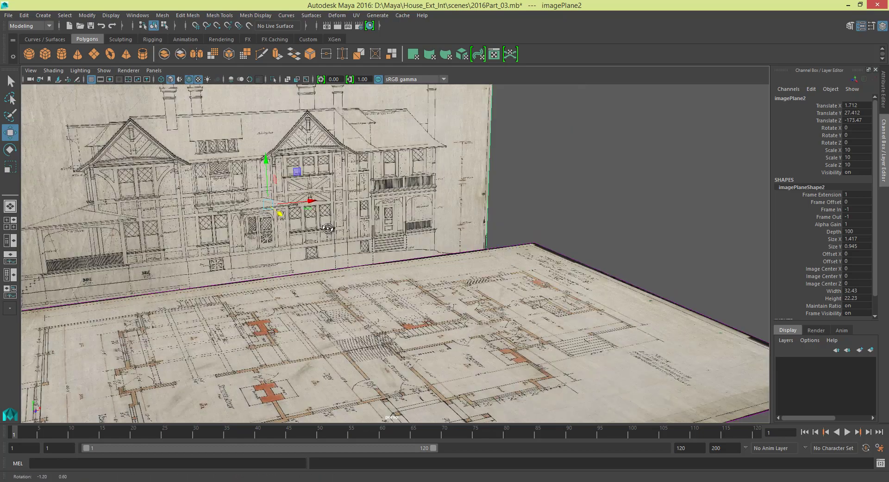
pyautogui.scroll(-5, 327, 228)
# - Deselect the elevation plane and save the scene
pyautogui.click(550, 188)
pyautogui.keyDown('alt'); pyautogui.moveTo(549, 188); pyautogui.dragTo(461, 236); pyautogui.keyUp('alt')
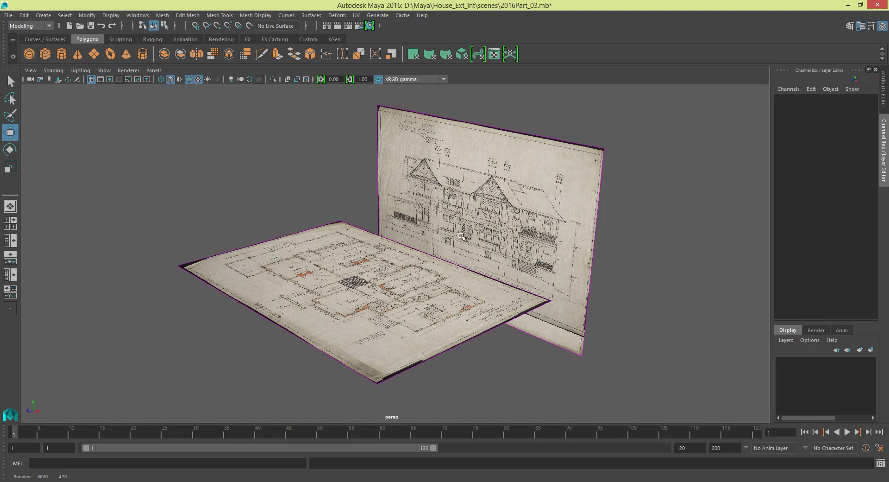
pyautogui.scroll(3, 462, 237)
pyautogui.click(50, 16)
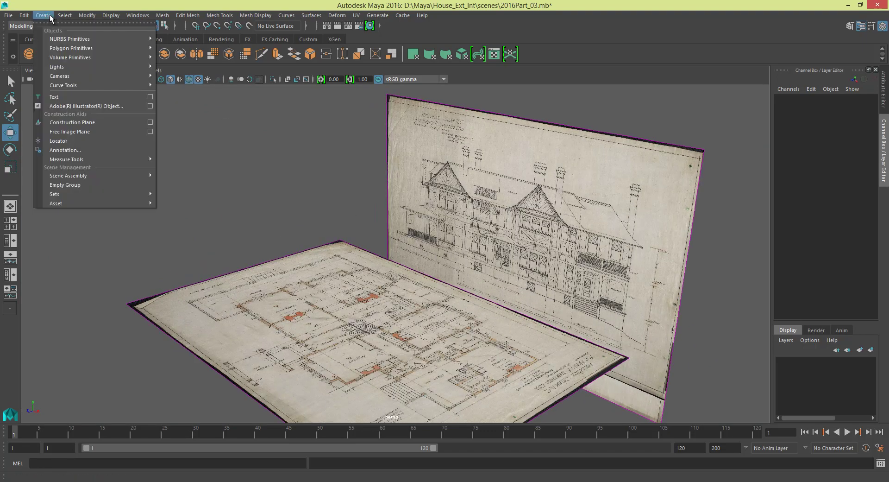
pyautogui.click(50, 16)
pyautogui.hotkey('ctrl', 's')
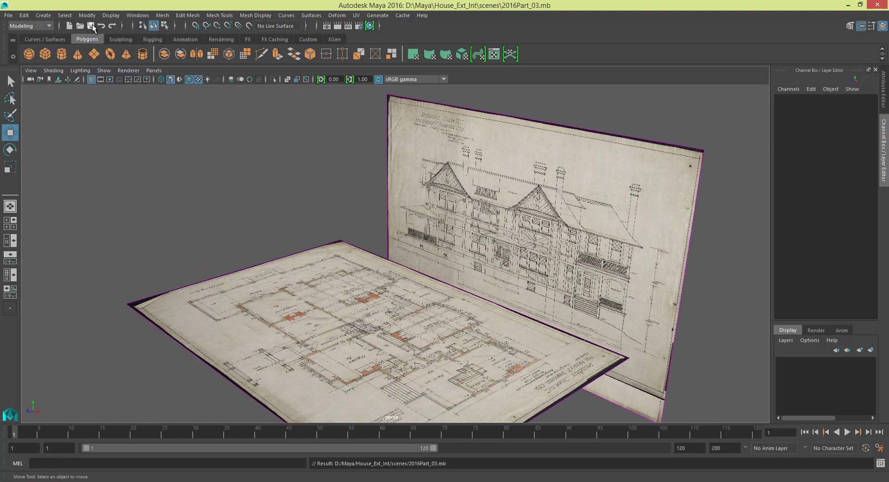
# - Create a new free image plane at the origin and show its detailed attributes
pyautogui.click(47, 16)
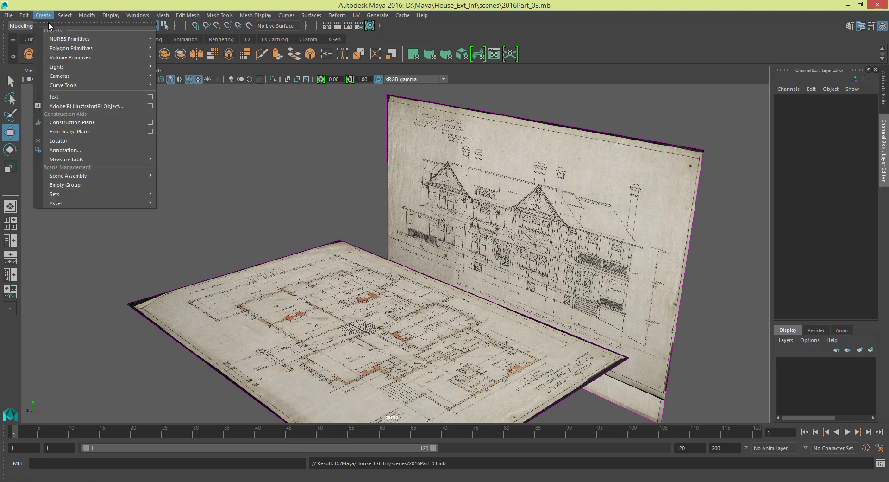
pyautogui.click(84, 132)
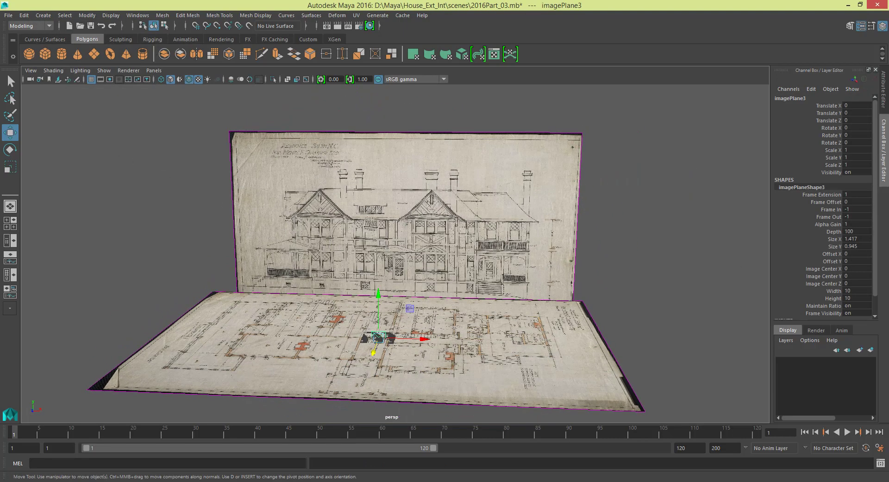
pyautogui.click(882, 156)
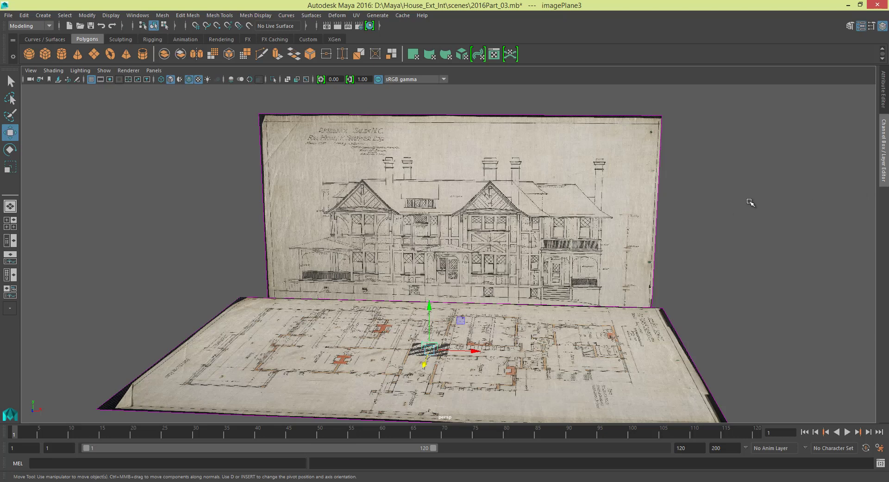
pyautogui.click(885, 106)
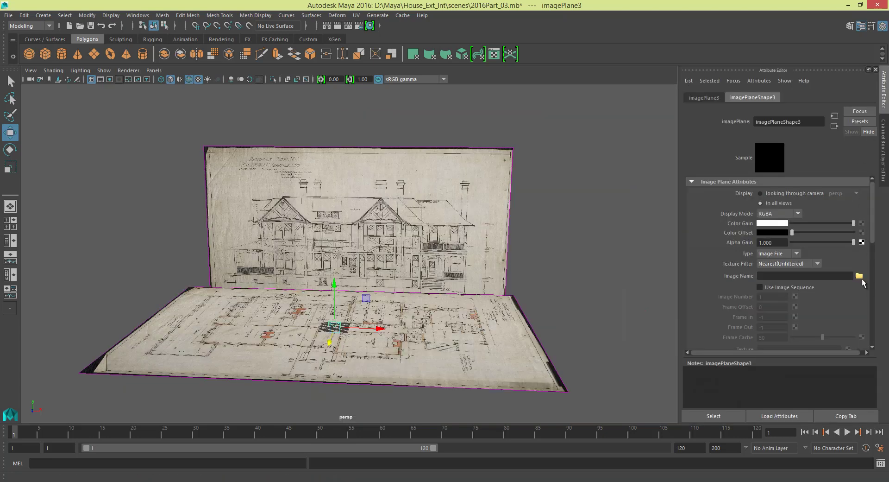
pyautogui.click(859, 276)
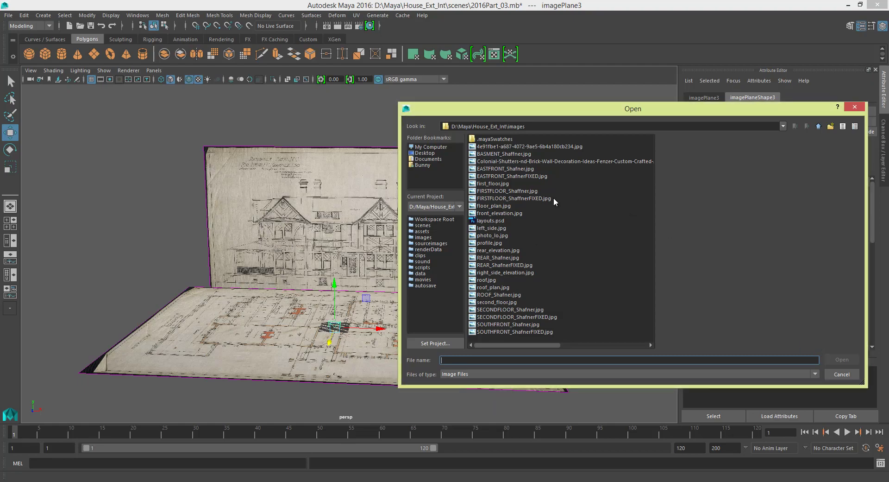
pyautogui.click(841, 374)
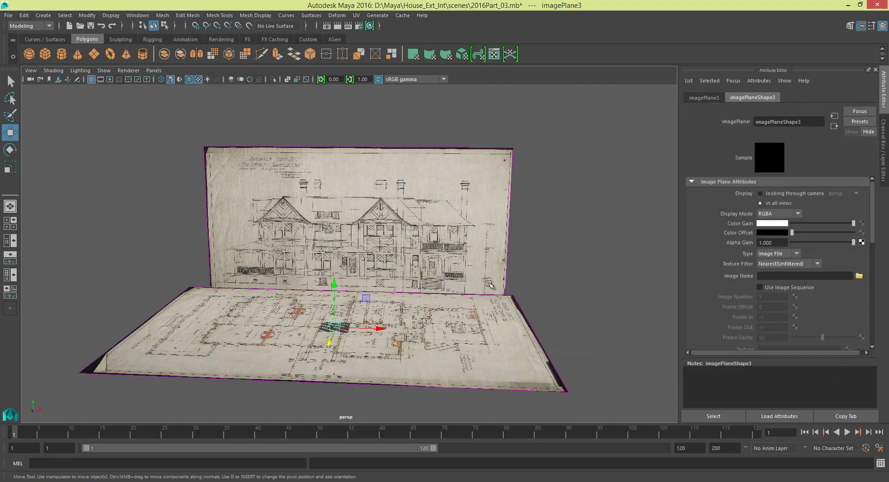
pyautogui.keyDown('alt'); pyautogui.moveTo(463, 320); pyautogui.dragTo(547, 228, button='middle'); pyautogui.keyUp('alt')
pyautogui.scroll(5, 544, 236)
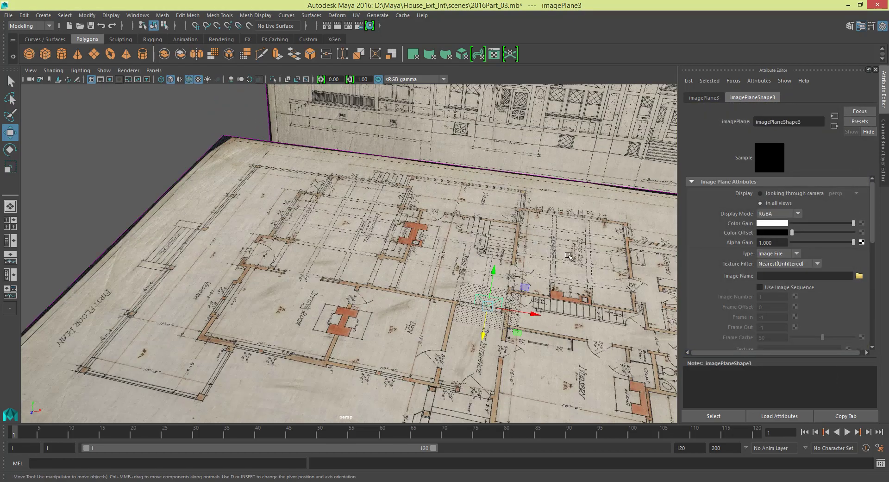
pyautogui.keyDown('alt'); pyautogui.moveTo(569, 257); pyautogui.dragTo(563, 236, button='middle'); pyautogui.keyUp('alt')
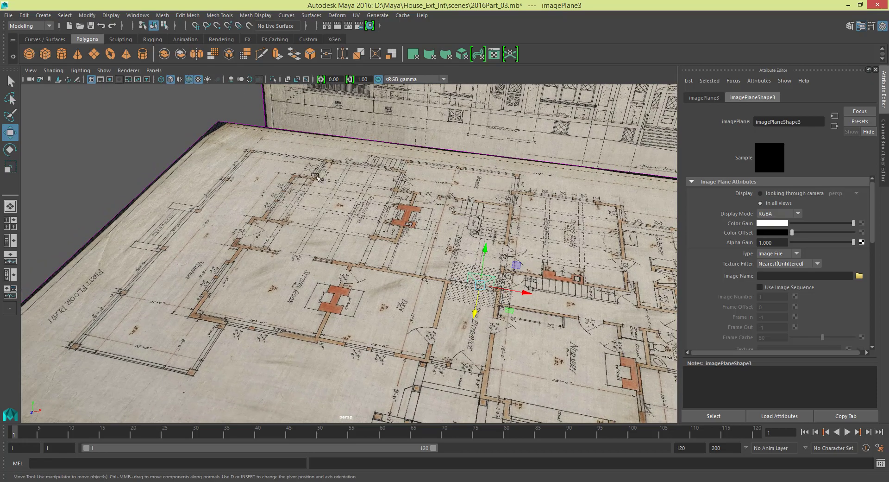
pyautogui.keyDown('alt'); pyautogui.moveTo(544, 281); pyautogui.dragTo(510, 273, button='middle'); pyautogui.keyUp('alt')
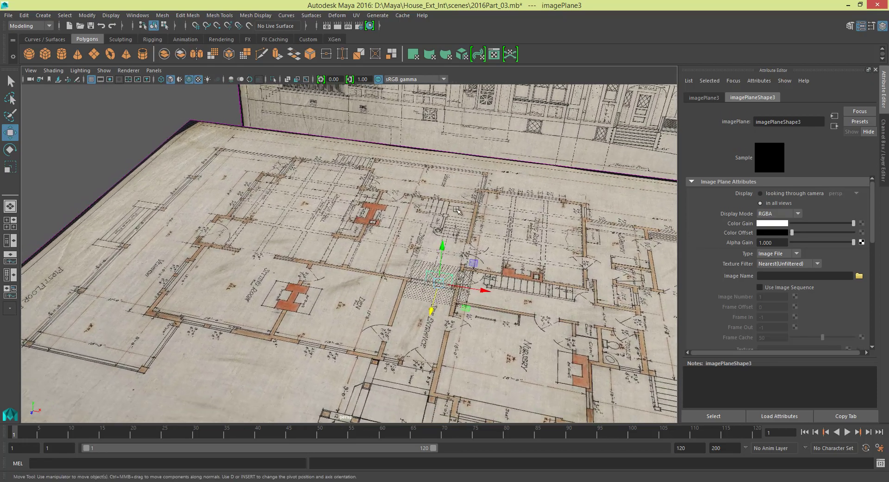
# - Preview REAR_ShafnerFIXED.jpg, but load WEST_Shaffner.jpg as the new image plane's picture
pyautogui.click(859, 276)
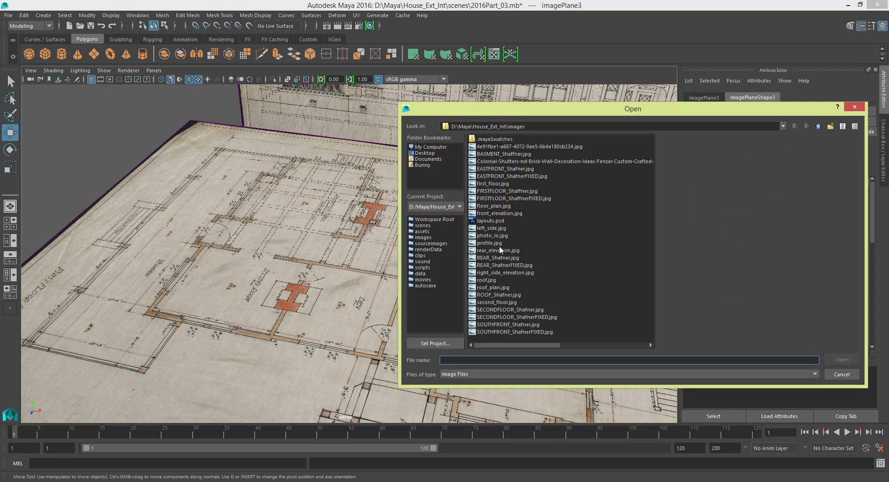
pyautogui.click(501, 265)
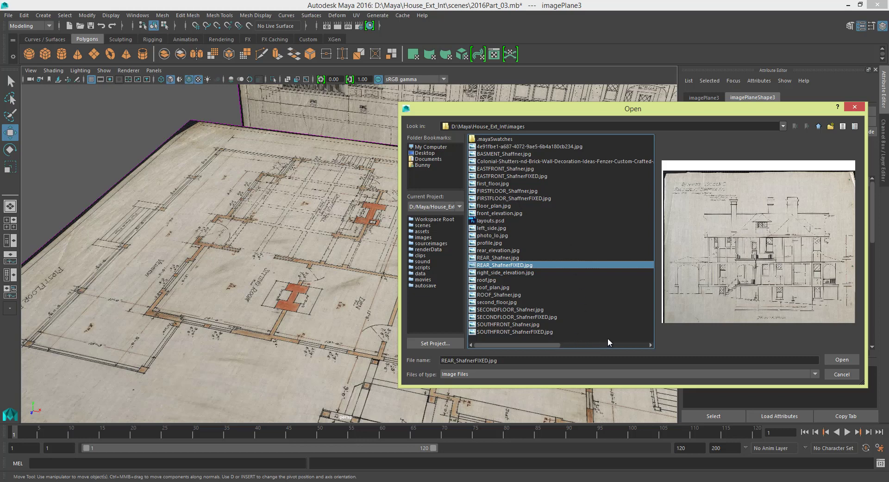
pyautogui.click(628, 343)
pyautogui.click(488, 147)
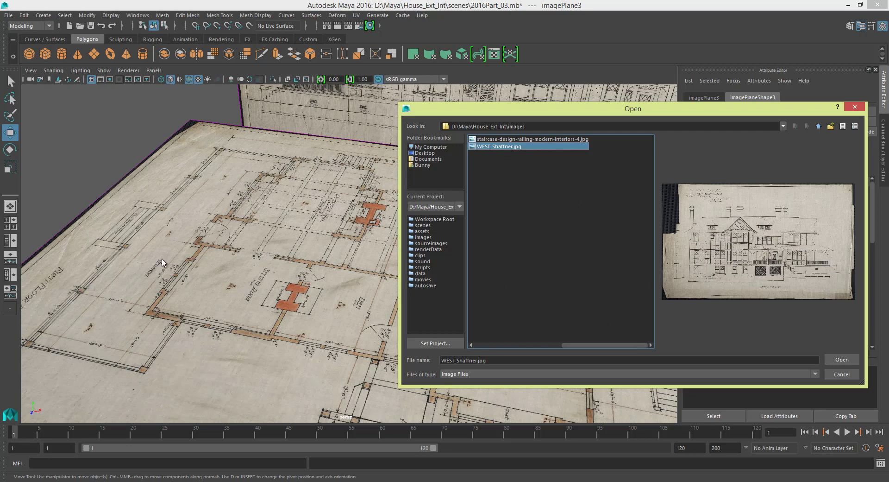
pyautogui.click(840, 360)
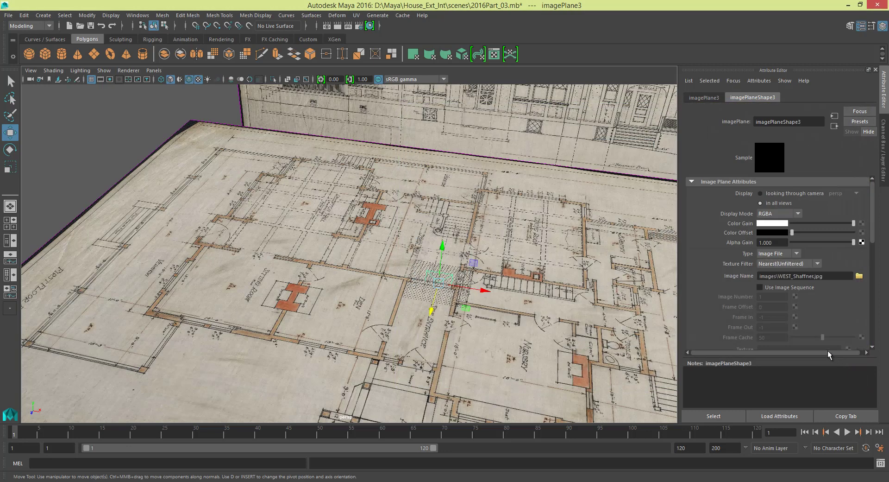
pyautogui.keyDown('alt'); pyautogui.moveTo(444, 213); pyautogui.dragTo(438, 207); pyautogui.keyUp('alt')
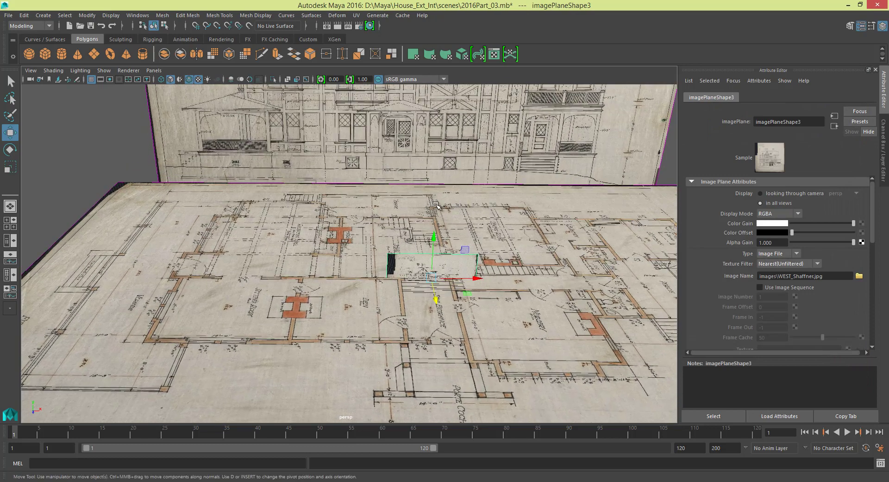
# - Rotate the new west elevation plane -90 degrees about Y, then display its transform values
pyautogui.press('e')
pyautogui.moveTo(453, 292); pyautogui.dragTo(396, 239)
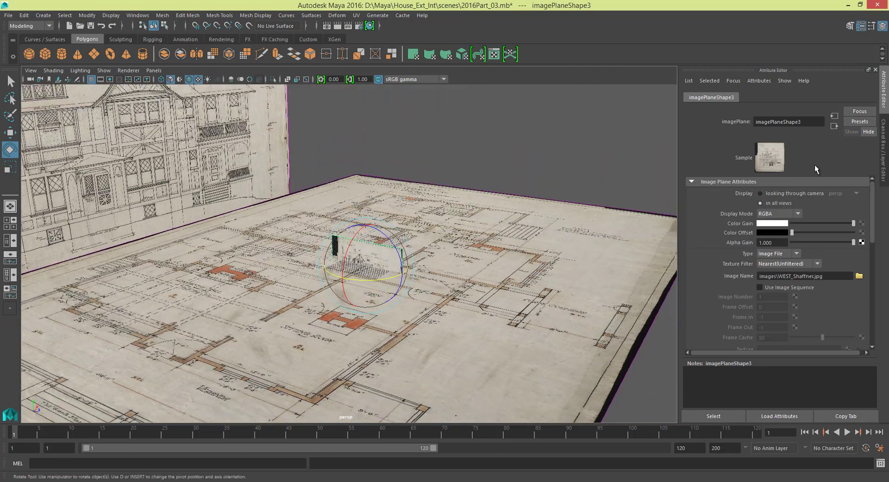
pyautogui.press('q')
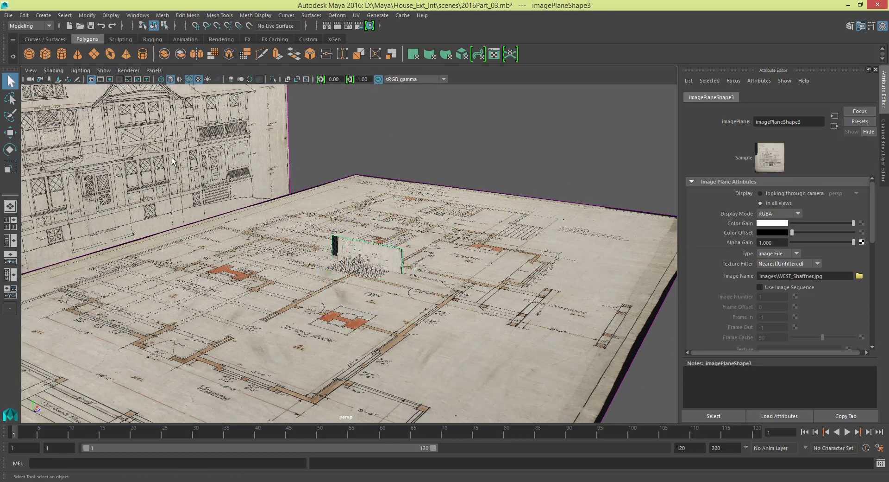
pyautogui.click(884, 126)
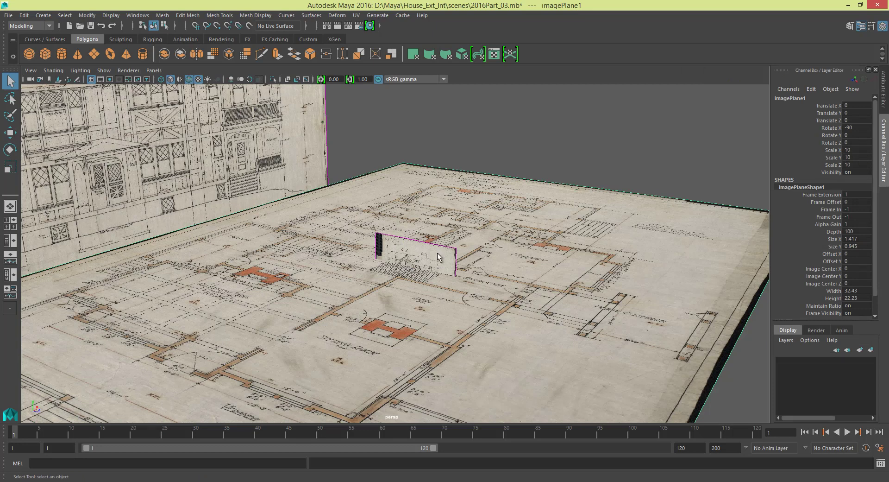
pyautogui.click(515, 250)
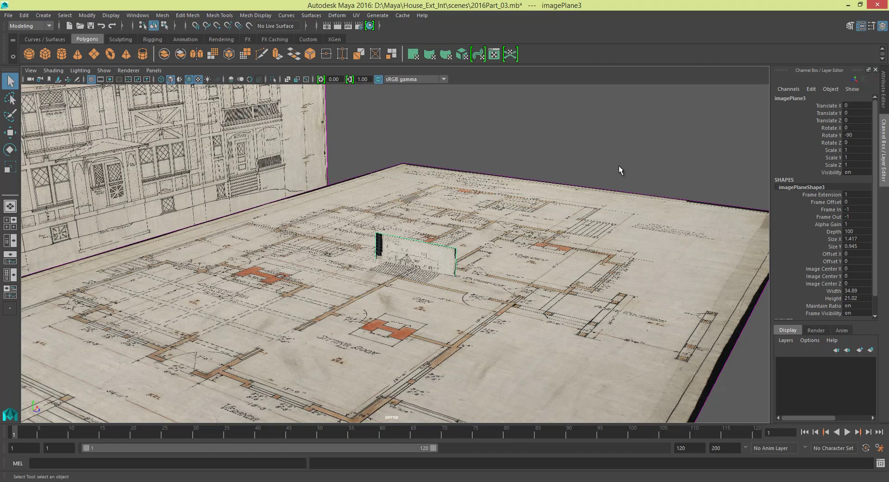
# - Scale the west elevation plane to 10 on the X, Y and Z axes
pyautogui.keyDown('alt'); pyautogui.moveTo(558, 185); pyautogui.dragTo(542, 188); pyautogui.keyUp('alt')
pyautogui.scroll(8, 509, 163)
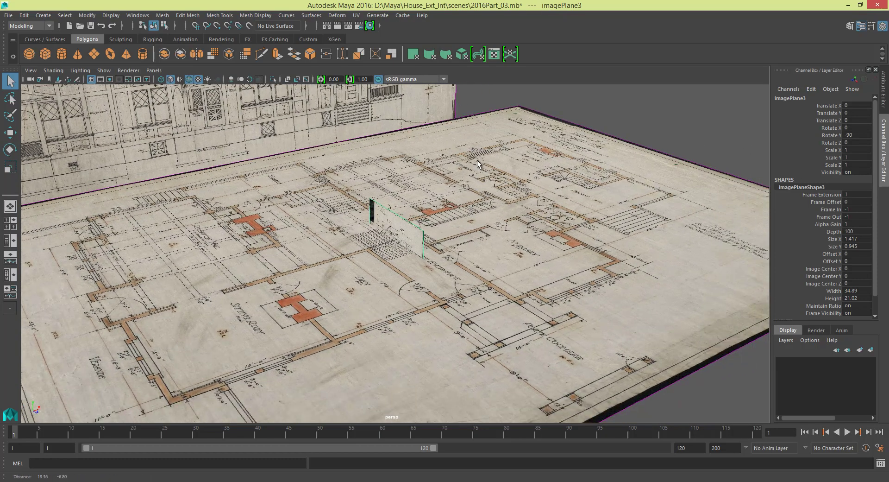
pyautogui.scroll(-3, 497, 157)
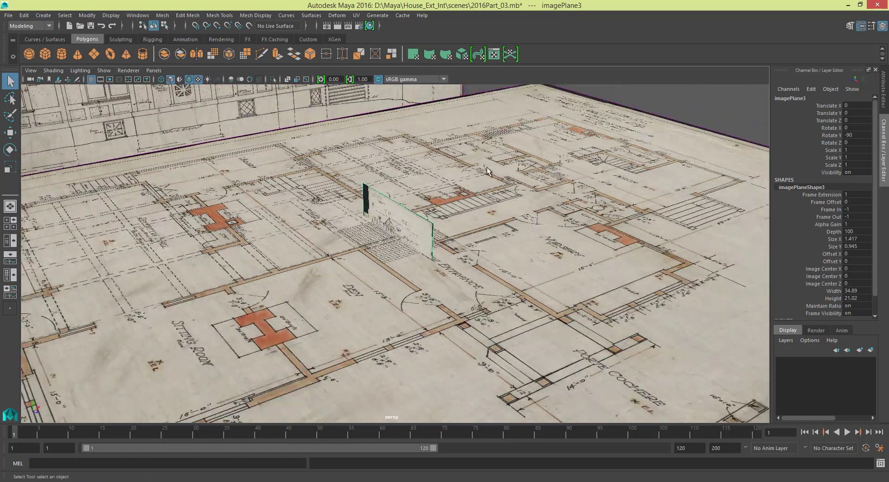
pyautogui.keyDown('alt'); pyautogui.moveTo(359, 175); pyautogui.dragTo(359, 175); pyautogui.keyUp('alt')
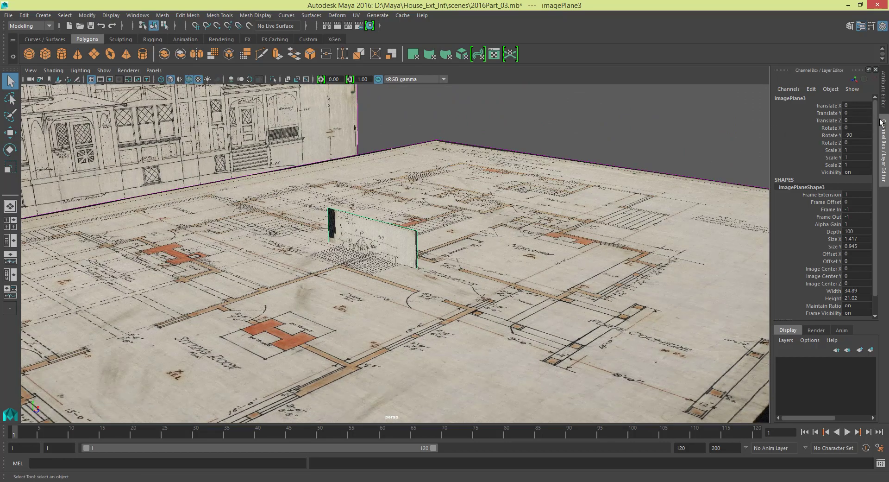
pyautogui.scroll(5, 469, 138)
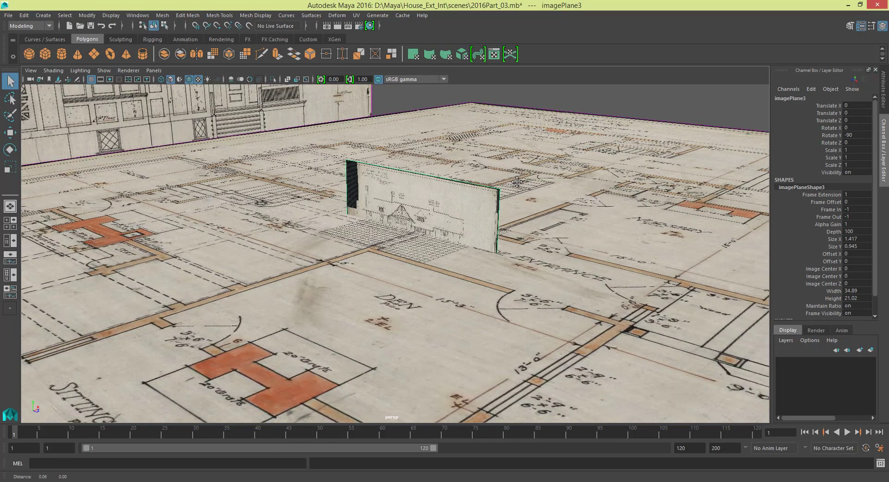
pyautogui.scroll(3, 552, 184)
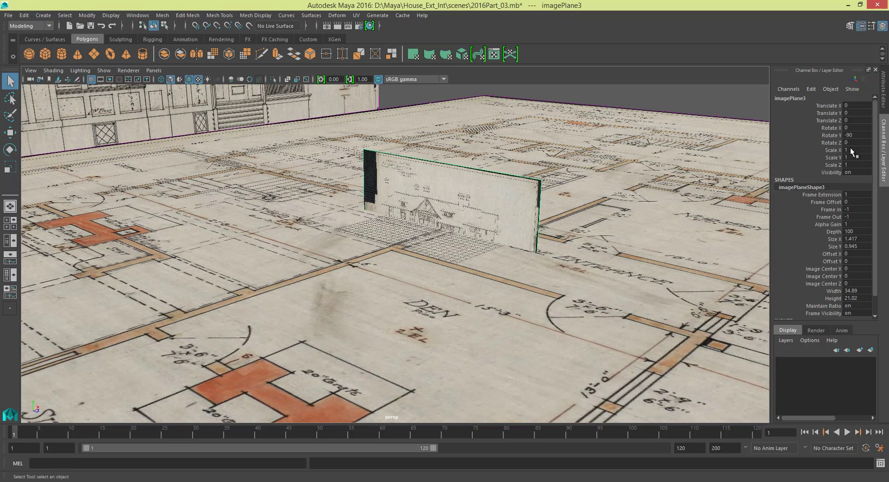
pyautogui.moveTo(846, 165); pyautogui.dragTo(849, 165)
pyautogui.write('10')
pyautogui.press('Return')
# - Examine how the scaled west elevation sits against the floor plan and east elevation in the perspective and side views
pyautogui.keyDown('alt'); pyautogui.moveTo(586, 200); pyautogui.dragTo(319, 185); pyautogui.keyUp('alt')
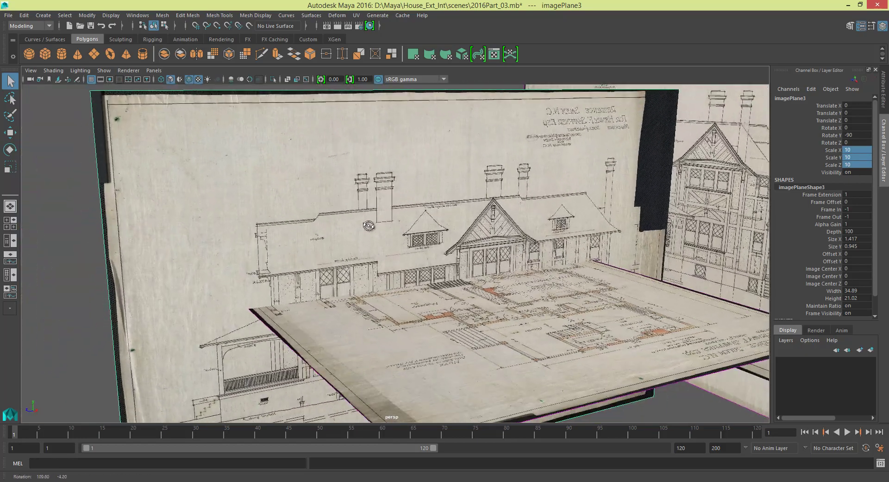
pyautogui.scroll(-3, 395, 241)
pyautogui.keyDown('alt'); pyautogui.moveTo(395, 241); pyautogui.dragTo(324, 250); pyautogui.keyUp('alt')
pyautogui.press('space')
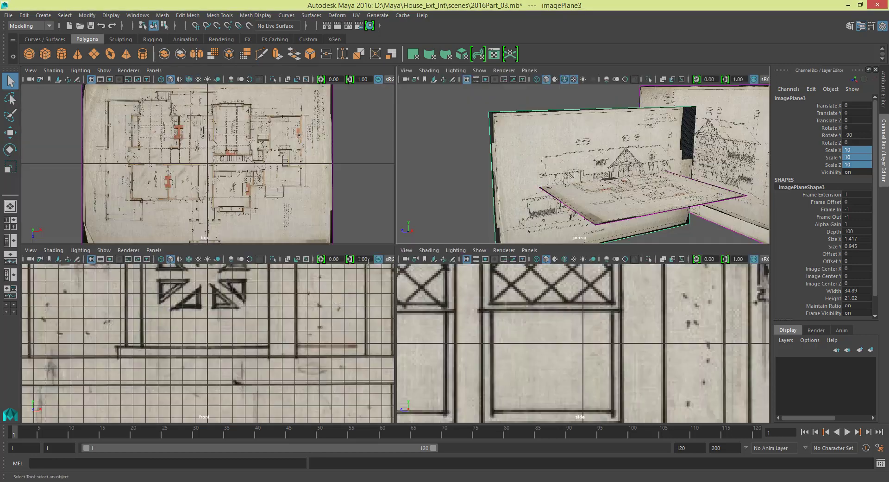
pyautogui.scroll(-10, 566, 341)
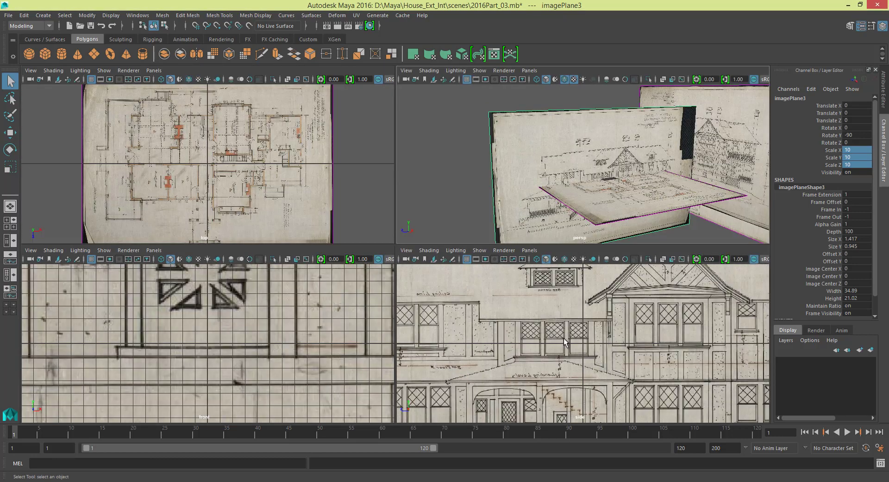
pyautogui.scroll(-3, 563, 338)
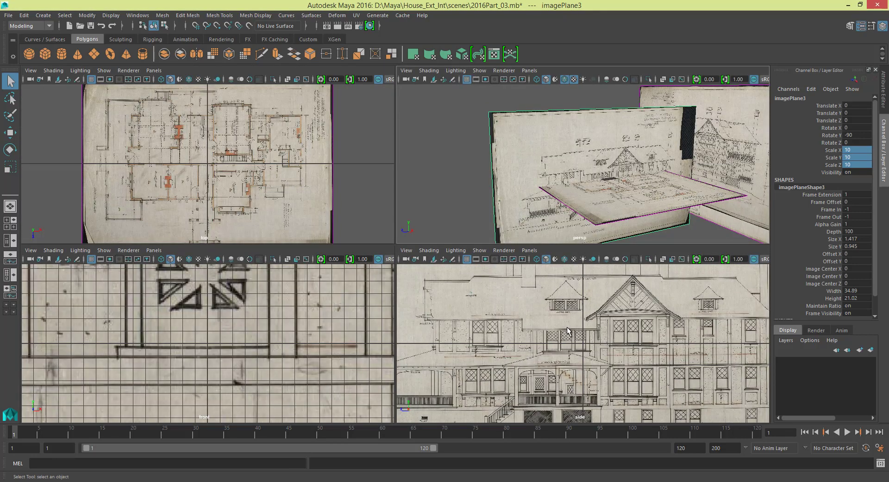
pyautogui.scroll(-2, 567, 327)
pyautogui.keyDown('alt'); pyautogui.moveTo(551, 203); pyautogui.dragTo(558, 218); pyautogui.keyUp('alt')
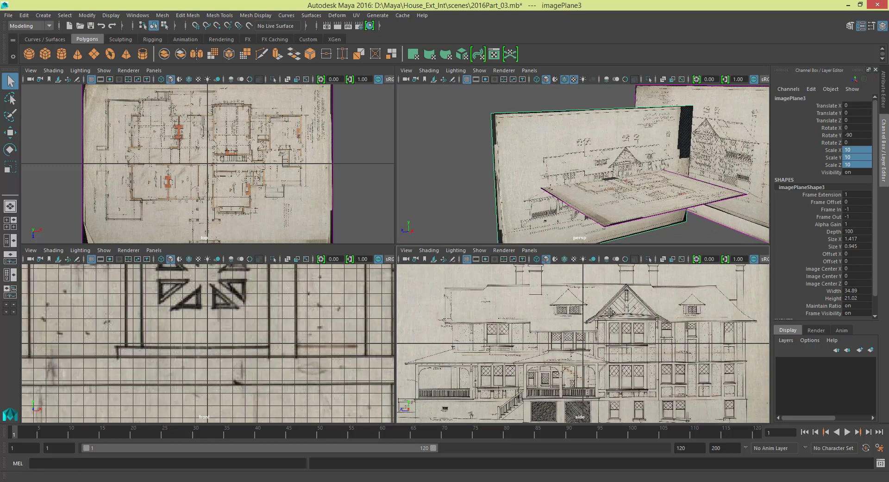
pyautogui.keyDown('alt'); pyautogui.moveTo(609, 312); pyautogui.dragTo(567, 316, button='middle'); pyautogui.keyUp('alt')
pyautogui.keyDown('alt'); pyautogui.moveTo(575, 171); pyautogui.dragTo(603, 198, button='middle'); pyautogui.keyUp('alt')
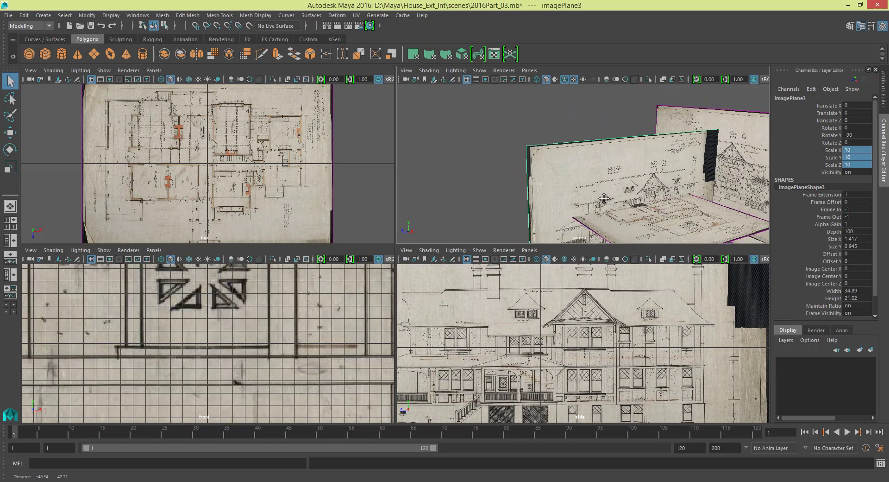
pyautogui.keyDown('alt'); pyautogui.moveTo(604, 198); pyautogui.dragTo(614, 226); pyautogui.keyUp('alt')
pyautogui.click(470, 140)
pyautogui.press('space')
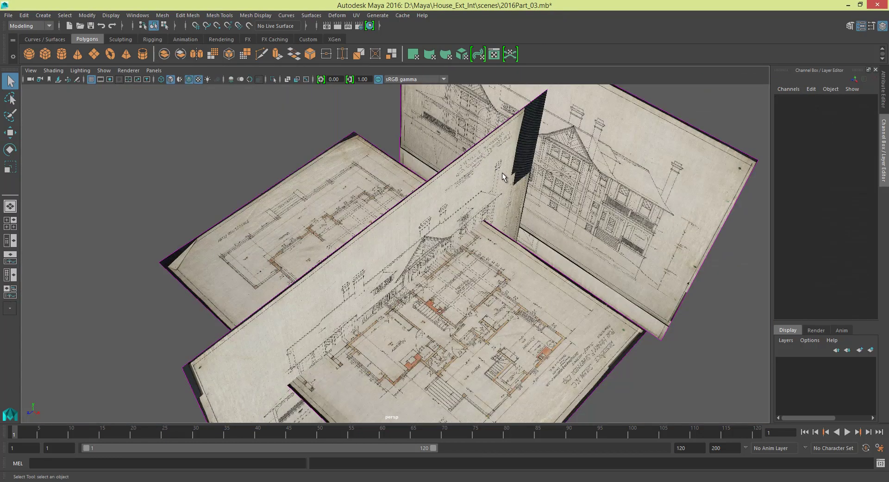
# - Select the west elevation plane and raise it vertically to a Translate Y of about 38.5
pyautogui.scroll(5, 474, 229)
pyautogui.click(474, 229)
pyautogui.keyDown('alt'); pyautogui.moveTo(474, 229); pyautogui.dragTo(452, 151); pyautogui.keyUp('alt')
pyautogui.press('w')
pyautogui.scroll(-3, 453, 197)
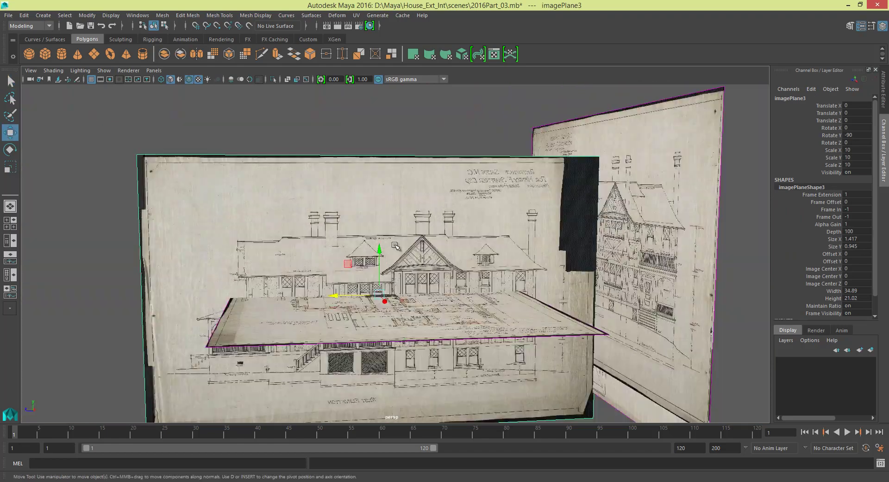
pyautogui.moveTo(381, 251); pyautogui.dragTo(416, 152)
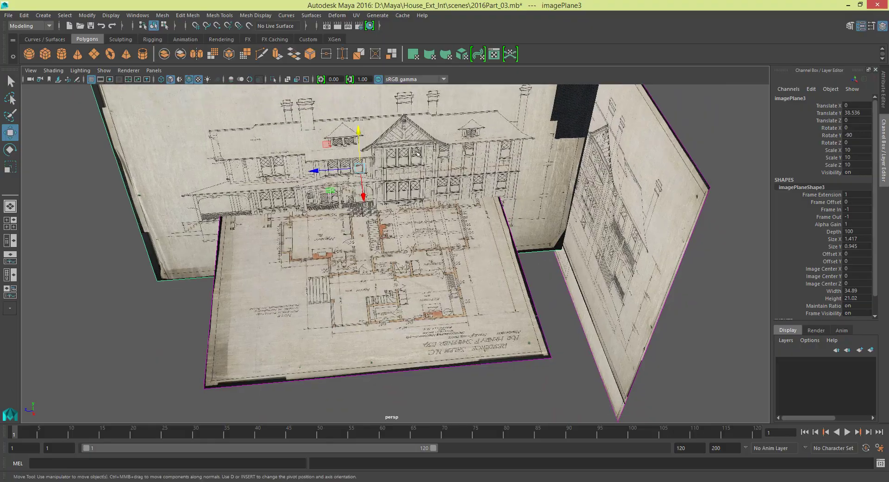
# - Slide the west elevation plane along X over the floor plan, ending at a Translate X of about -0.8
pyautogui.keyDown('alt'); pyautogui.moveTo(319, 158); pyautogui.dragTo(479, 158); pyautogui.keyUp('alt')
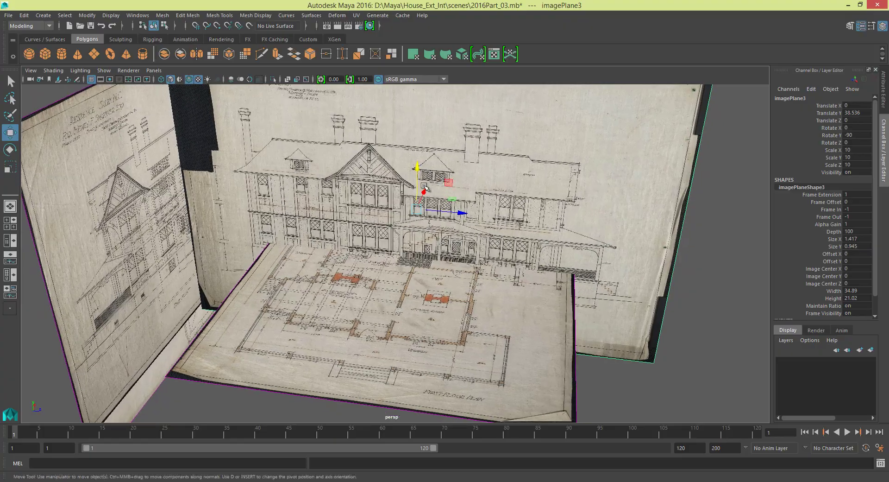
pyautogui.moveTo(425, 188); pyautogui.dragTo(312, 208)
pyautogui.keyDown('alt'); pyautogui.moveTo(352, 274); pyautogui.dragTo(337, 300); pyautogui.keyUp('alt')
pyautogui.scroll(3, 360, 297)
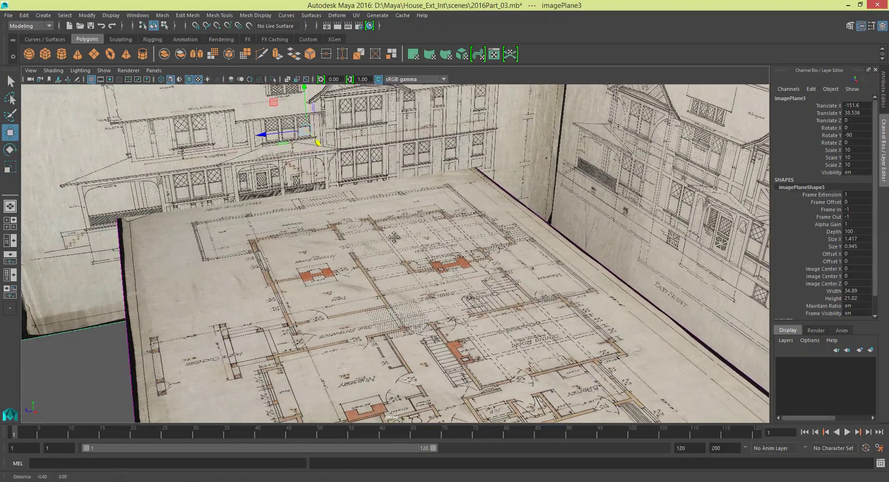
pyautogui.keyDown('alt'); pyautogui.moveTo(355, 235); pyautogui.dragTo(455, 260, button='middle'); pyautogui.keyUp('alt')
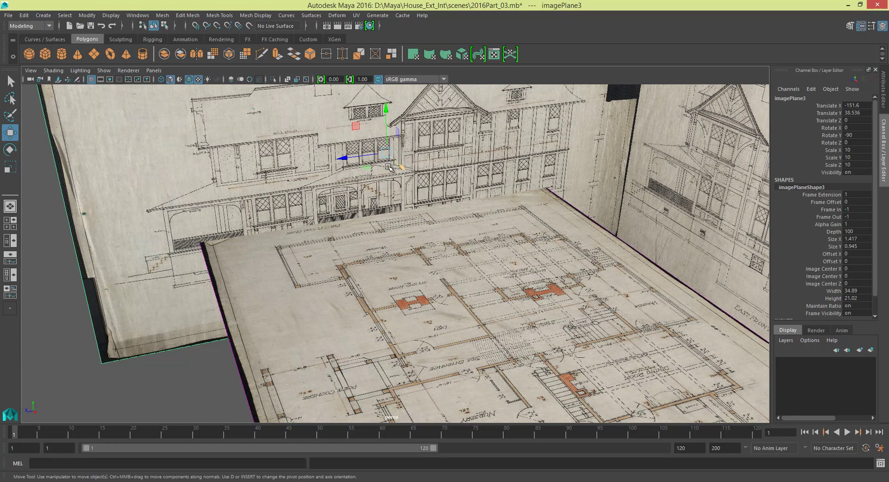
pyautogui.moveTo(404, 168); pyautogui.dragTo(430, 212)
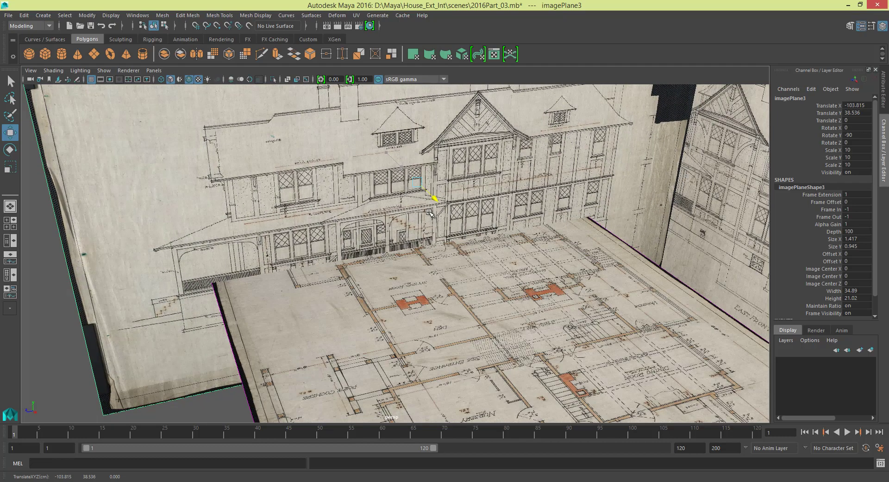
pyautogui.keyDown('alt'); pyautogui.moveTo(430, 212); pyautogui.dragTo(487, 219); pyautogui.keyUp('alt')
pyautogui.keyDown('alt'); pyautogui.moveTo(387, 234); pyautogui.dragTo(490, 211); pyautogui.keyUp('alt')
pyautogui.keyDown('alt'); pyautogui.moveTo(489, 212); pyautogui.dragTo(543, 246, button='middle'); pyautogui.keyUp('alt')
pyautogui.scroll(4, 543, 246)
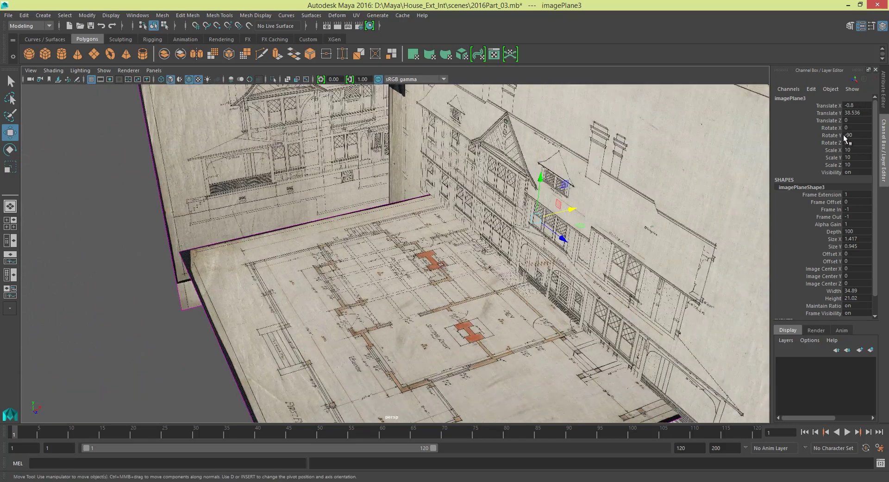
# - Preview REAR_ShafnerFIXED.jpg, but replace the west elevation plane's picture with SOUTHFRONT_ShafnerFIXED.jpg
pyautogui.click(884, 104)
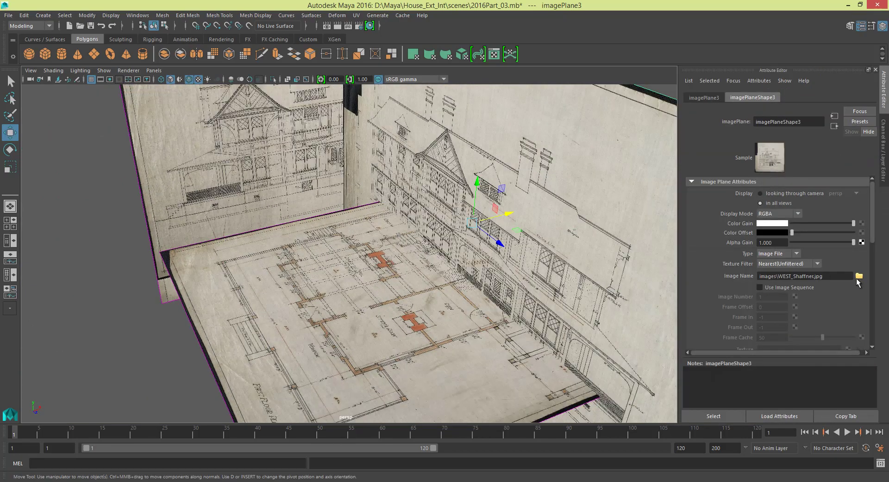
pyautogui.click(859, 277)
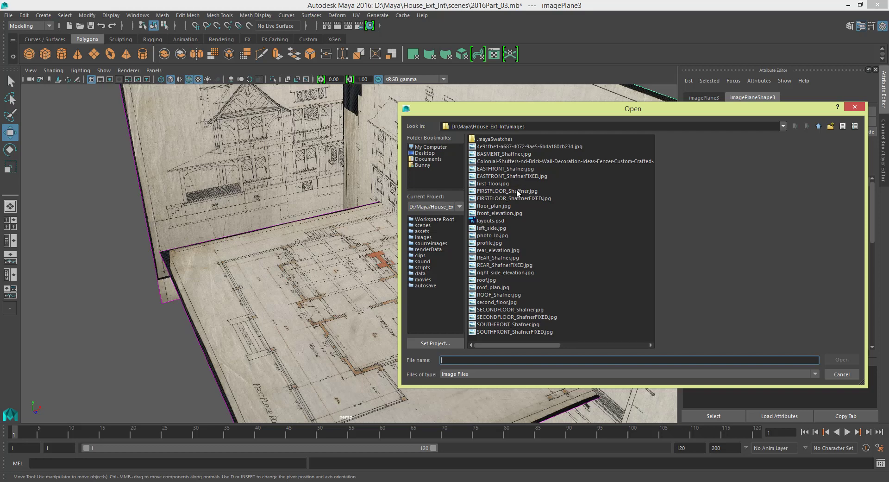
pyautogui.click(520, 265)
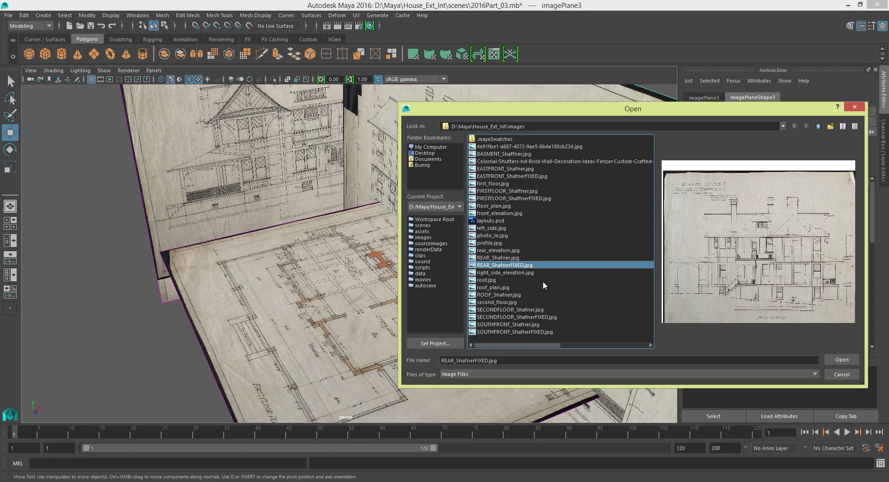
pyautogui.click(514, 332)
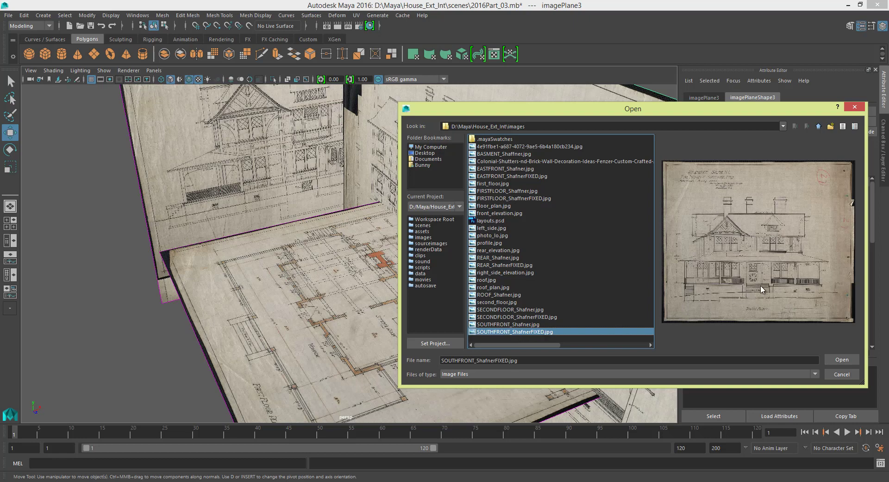
pyautogui.click(842, 359)
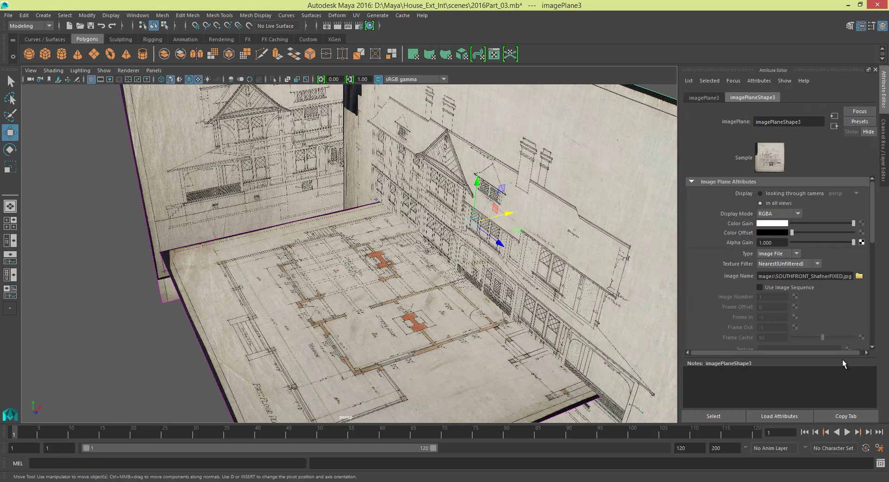
# - Move the south front plane along X to about -79 and along Z to about -57
pyautogui.keyDown('alt'); pyautogui.moveTo(524, 256); pyautogui.dragTo(562, 225); pyautogui.keyUp('alt')
pyautogui.moveTo(471, 214); pyautogui.dragTo(415, 263)
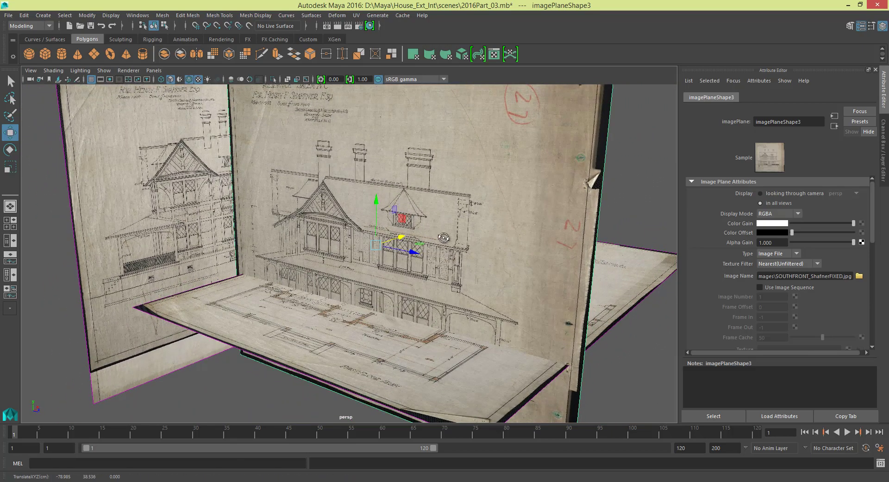
pyautogui.keyDown('alt'); pyautogui.moveTo(444, 237); pyautogui.dragTo(469, 228); pyautogui.keyUp('alt')
pyautogui.moveTo(506, 277)
pyautogui.keyDown('alt'); pyautogui.mouseDown(button='middle')
pyautogui.moveTo(431, 247)
pyautogui.moveTo(425, 222)
pyautogui.mouseUp(button='middle'); pyautogui.keyUp('alt')
pyautogui.moveTo(425, 222)
pyautogui.keyDown('alt'); pyautogui.mouseDown(button='right')
pyautogui.moveTo(478, 394)
pyautogui.moveTo(489, 354)
pyautogui.mouseUp(button='right'); pyautogui.keyUp('alt')
pyautogui.keyDown('alt'); pyautogui.moveTo(488, 354); pyautogui.dragTo(419, 271, button='middle'); pyautogui.keyUp('alt')
pyautogui.keyDown('alt'); pyautogui.moveTo(390, 221); pyautogui.dragTo(524, 313); pyautogui.keyUp('alt')
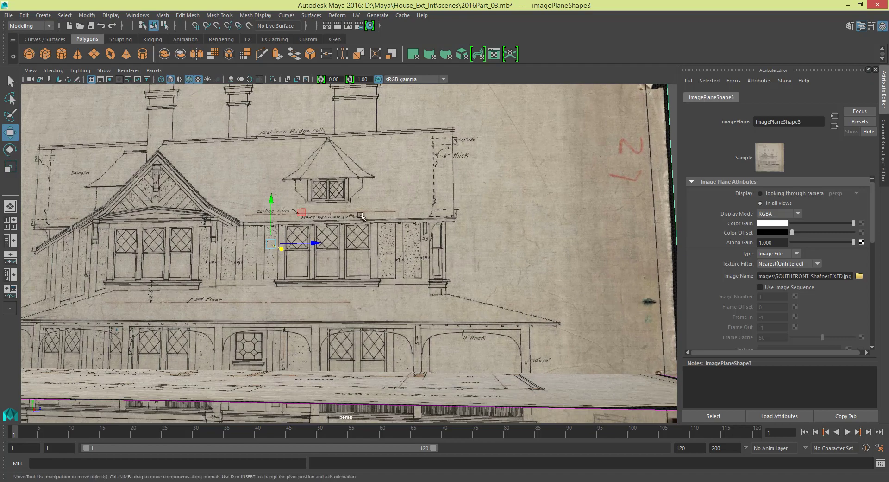
pyautogui.scroll(-6, 361, 216)
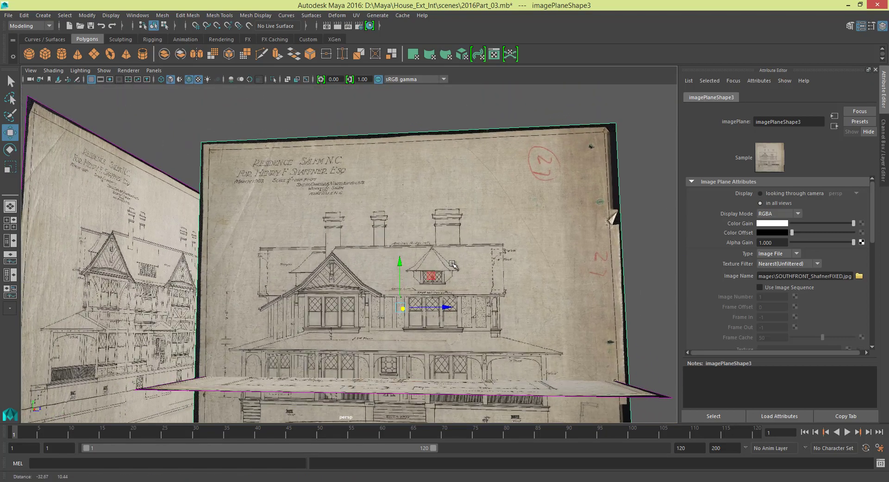
pyautogui.moveTo(446, 308); pyautogui.dragTo(342, 292)
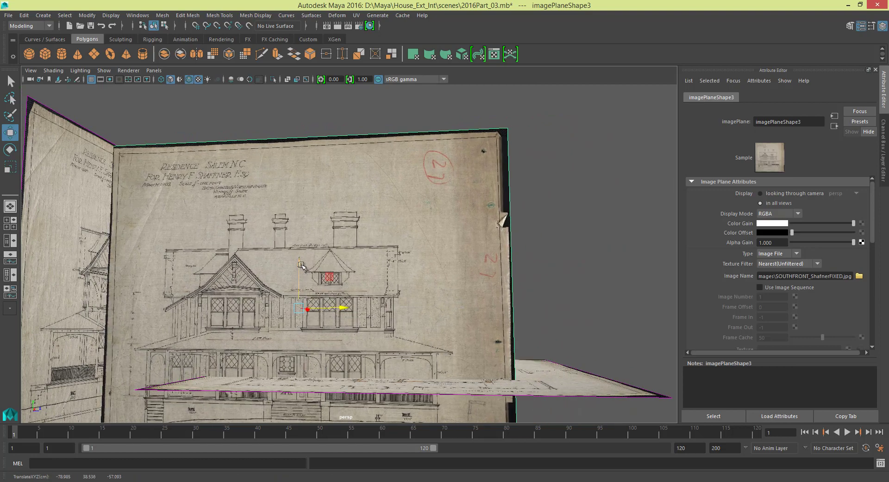
pyautogui.moveTo(301, 265); pyautogui.dragTo(301, 263)
# - Raise the south front plane to a Translate Y of about 69, bringing its ground line near the floor plan
pyautogui.scroll(-10, 301, 263)
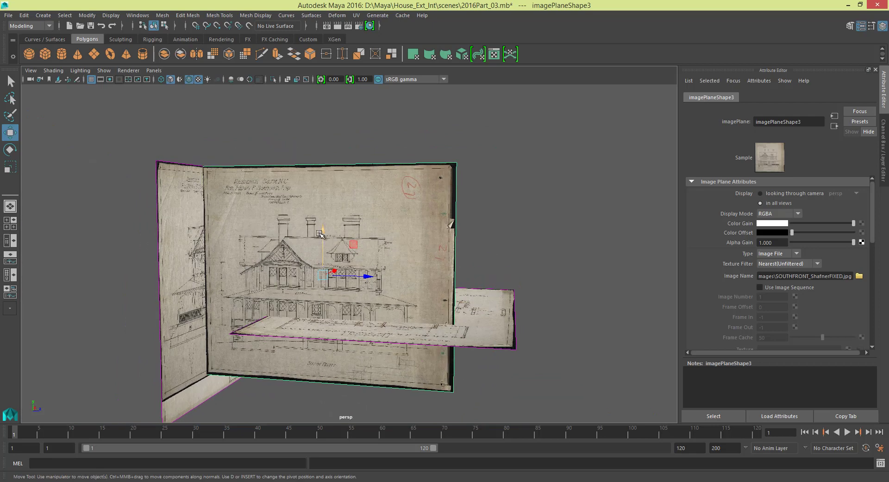
pyautogui.moveTo(319, 234); pyautogui.dragTo(324, 230)
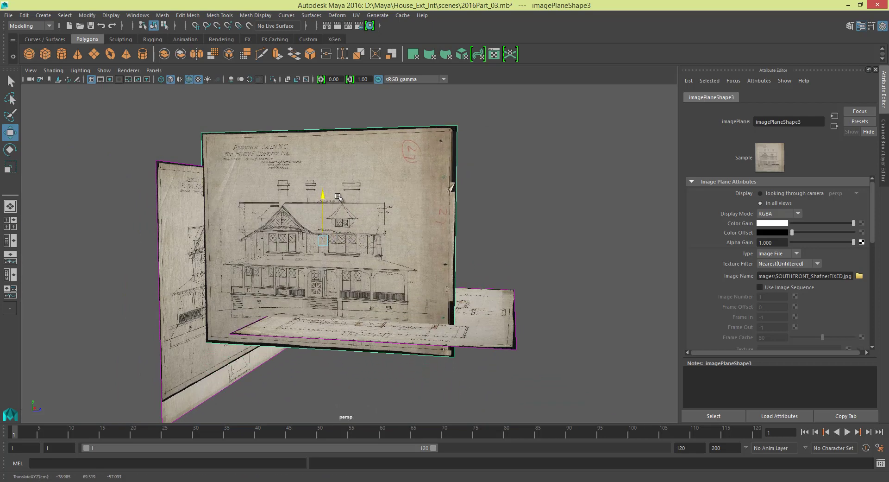
pyautogui.moveTo(338, 196)
pyautogui.mouseDown()
pyautogui.moveTo(344, 190)
pyautogui.moveTo(355, 200)
pyautogui.moveTo(359, 190)
pyautogui.mouseUp()
pyautogui.scroll(8, 416, 241)
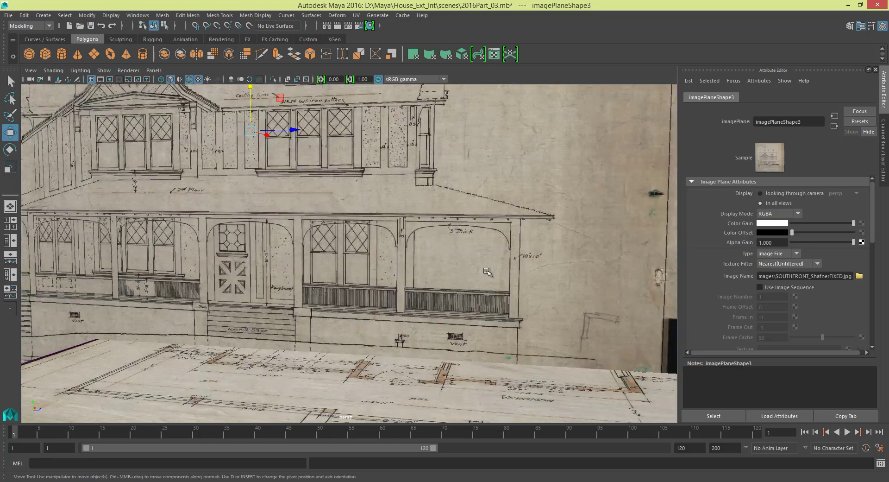
# - Lower the south front plane to a Translate Y of about 64 and slide it along Z to about 2.8
pyautogui.keyDown('alt'); pyautogui.moveTo(466, 288); pyautogui.dragTo(477, 276); pyautogui.keyUp('alt')
pyautogui.scroll(-4, 478, 276)
pyautogui.keyDown('alt'); pyautogui.moveTo(477, 276); pyautogui.dragTo(407, 268, button='middle'); pyautogui.keyUp('alt')
pyautogui.keyDown('alt'); pyautogui.moveTo(417, 324); pyautogui.dragTo(426, 278); pyautogui.keyUp('alt')
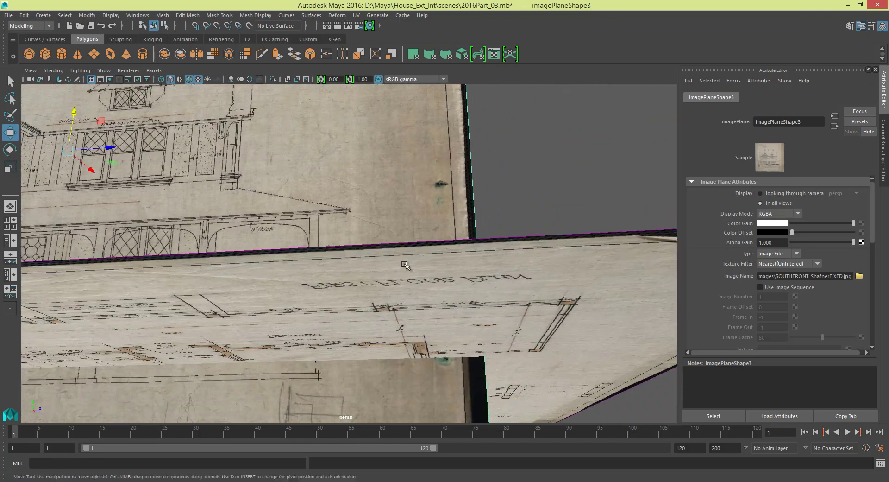
pyautogui.keyDown('alt'); pyautogui.moveTo(426, 287); pyautogui.dragTo(417, 365, button='middle'); pyautogui.keyUp('alt')
pyautogui.keyDown('alt'); pyautogui.moveTo(411, 272); pyautogui.dragTo(405, 316); pyautogui.keyUp('alt')
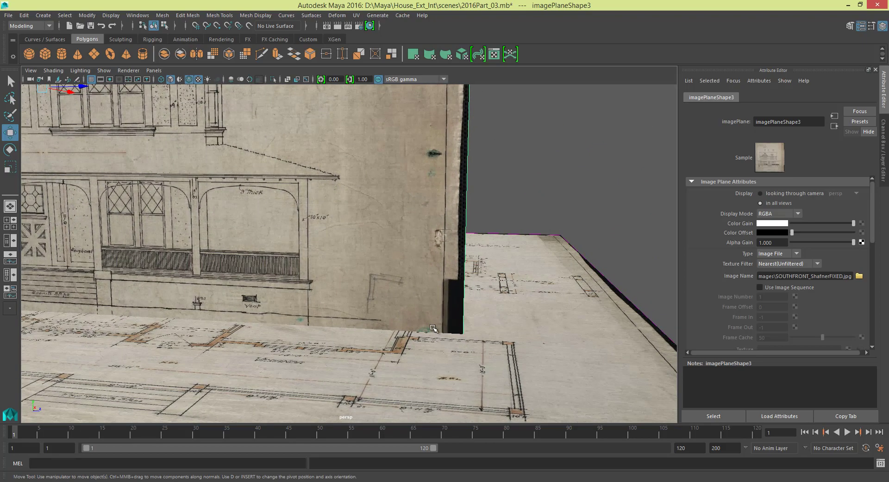
pyautogui.keyDown('alt'); pyautogui.moveTo(297, 291); pyautogui.dragTo(504, 298, button='middle'); pyautogui.keyUp('alt')
pyautogui.keyDown('alt'); pyautogui.moveTo(504, 298); pyautogui.dragTo(374, 218, button='right'); pyautogui.keyUp('alt')
pyautogui.keyDown('alt'); pyautogui.moveTo(374, 217); pyautogui.dragTo(437, 258, button='middle'); pyautogui.keyUp('alt')
pyautogui.moveTo(415, 239); pyautogui.dragTo(500, 262)
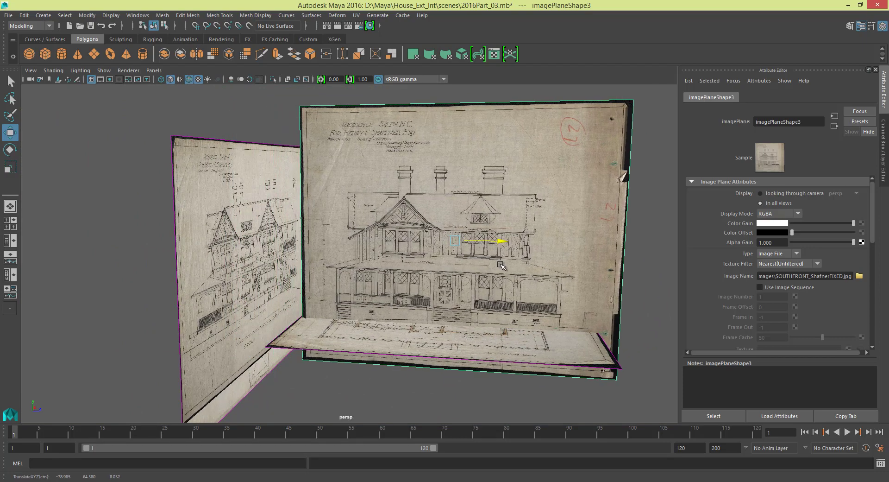
pyautogui.scroll(6, 509, 269)
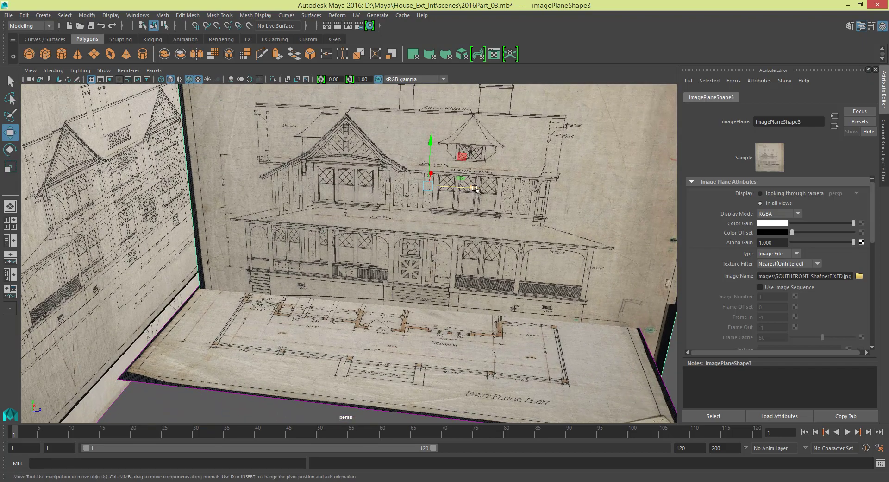
pyautogui.moveTo(476, 188); pyautogui.dragTo(463, 190)
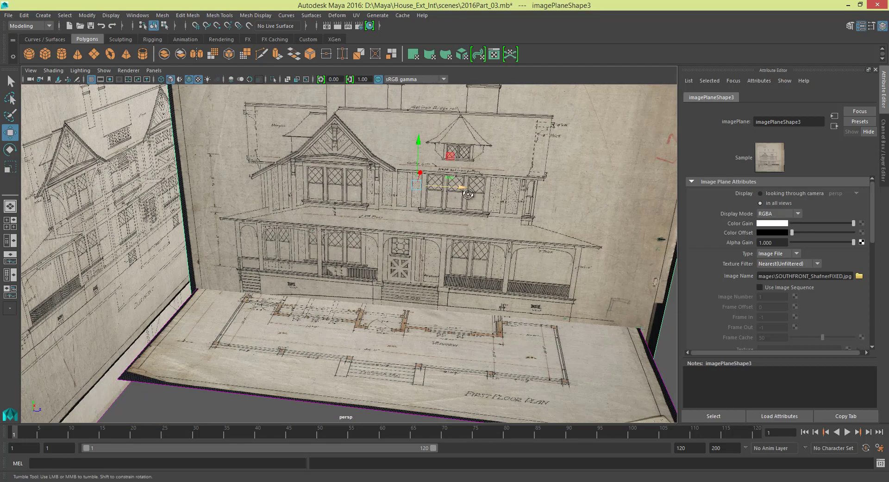
# - Slide the south front plane along X over the floor plan to a Translate X of about -28
pyautogui.moveTo(467, 194)
pyautogui.keyDown('alt'); pyautogui.mouseDown()
pyautogui.moveTo(358, 206)
pyautogui.moveTo(380, 216)
pyautogui.moveTo(477, 195)
pyautogui.mouseUp(); pyautogui.keyUp('alt')
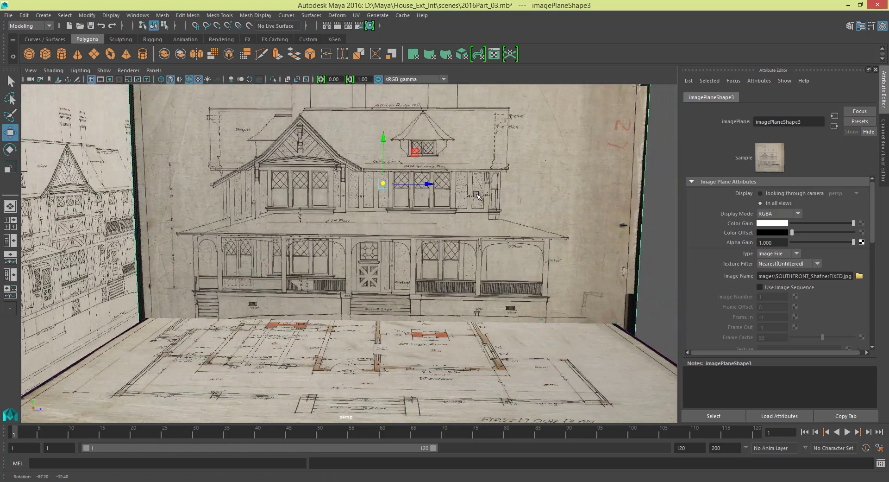
pyautogui.scroll(5, 477, 195)
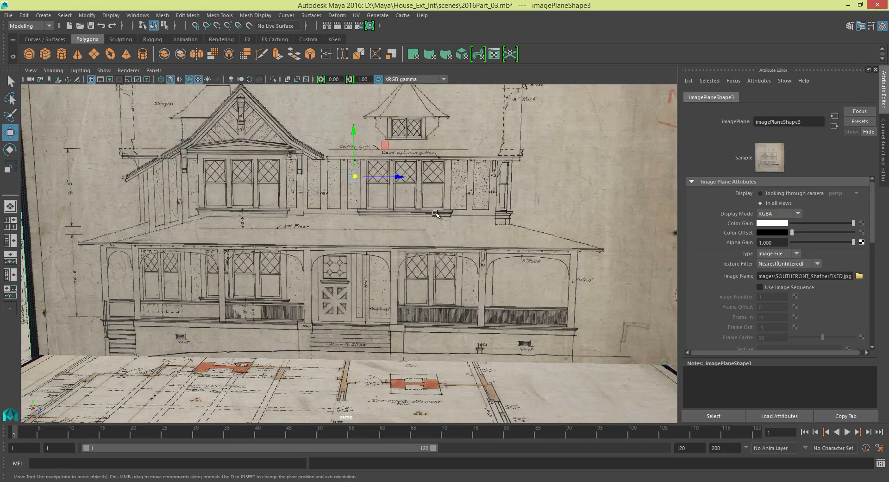
pyautogui.scroll(-2, 435, 214)
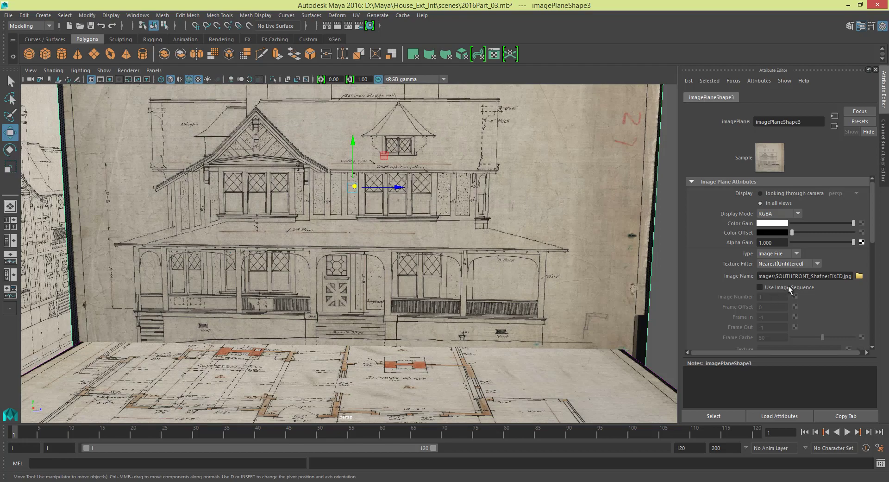
pyautogui.keyDown('alt'); pyautogui.moveTo(619, 247); pyautogui.dragTo(585, 188); pyautogui.keyUp('alt')
pyautogui.keyDown('alt'); pyautogui.moveTo(585, 187); pyautogui.dragTo(581, 210, button='middle'); pyautogui.keyUp('alt')
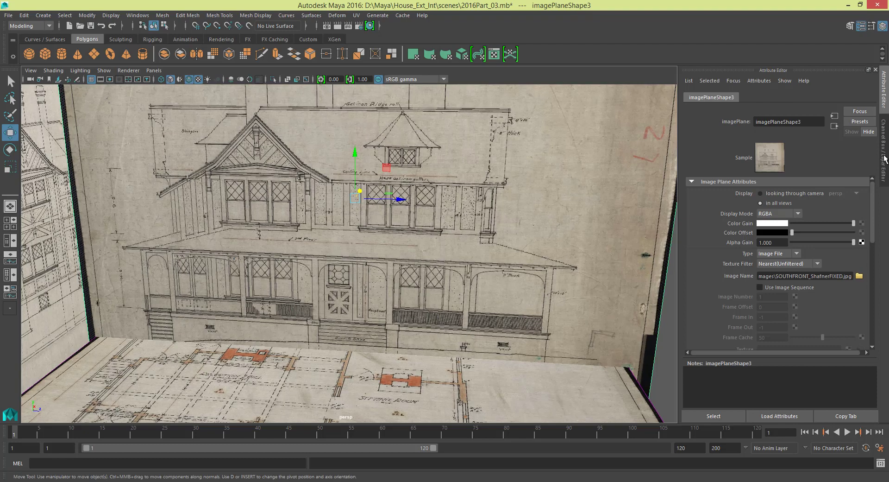
# - Show the south front plane's transform channels and set its Scale X, Y and Z to 9
pyautogui.click(885, 124)
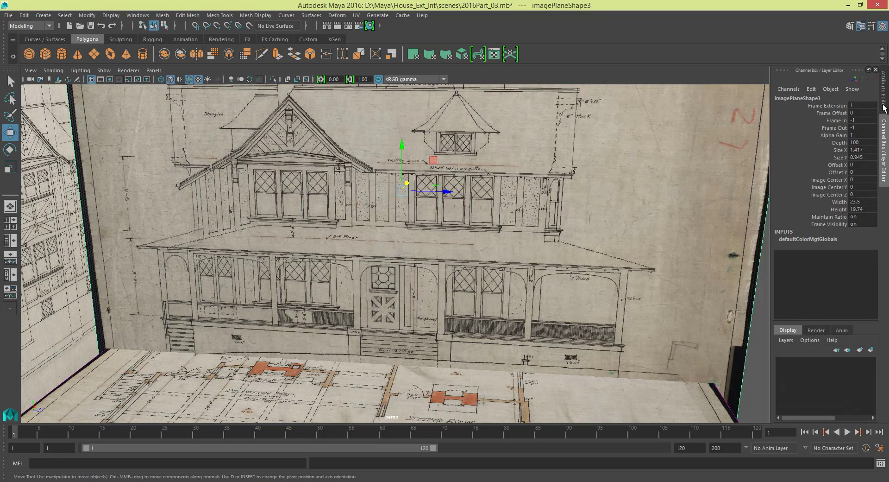
pyautogui.keyDown('alt'); pyautogui.moveTo(551, 207); pyautogui.dragTo(518, 207); pyautogui.keyUp('alt')
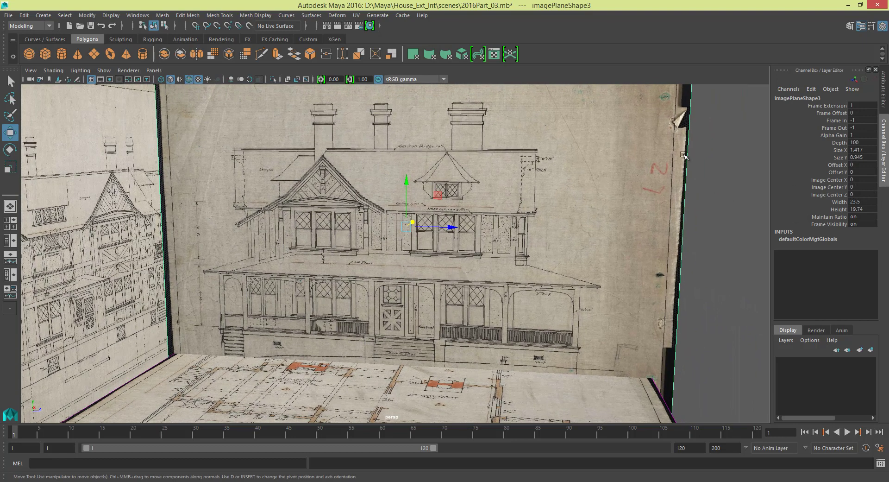
pyautogui.click(708, 152)
pyautogui.click(672, 152)
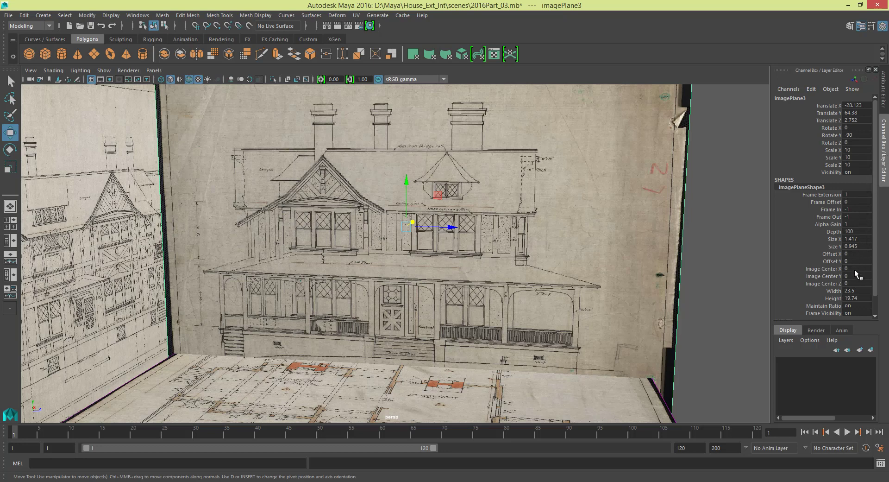
pyautogui.moveTo(874, 231)
pyautogui.mouseDown()
pyautogui.moveTo(876, 247)
pyautogui.moveTo(878, 220)
pyautogui.mouseUp()
pyautogui.moveTo(857, 150); pyautogui.dragTo(860, 165)
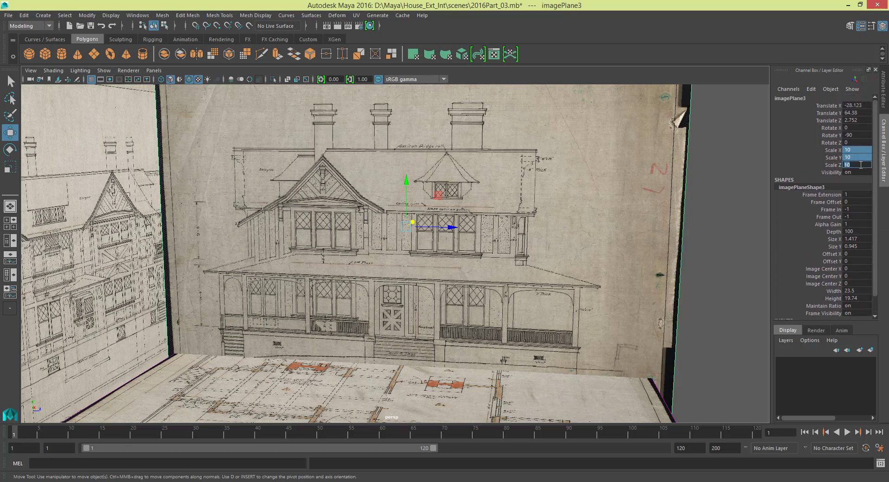
pyautogui.write('9')
pyautogui.press('Return')
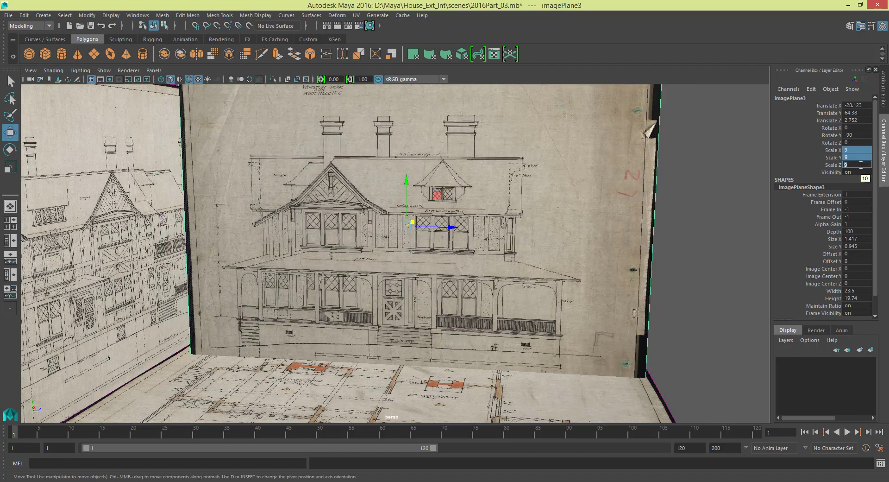
# - Reposition the south front plane at about X -68, Y 55 and Z -12 against the floor plan
pyautogui.keyDown('alt'); pyautogui.moveTo(521, 220); pyautogui.dragTo(482, 158); pyautogui.keyUp('alt')
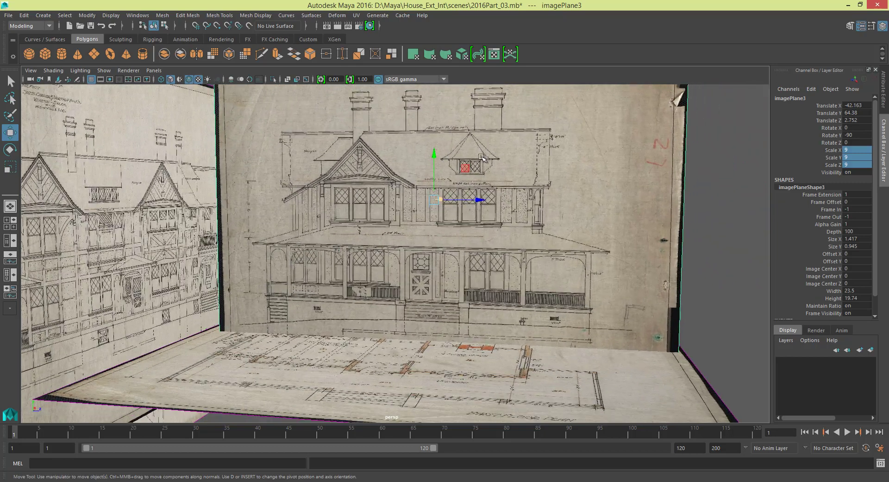
pyautogui.moveTo(483, 203); pyautogui.dragTo(436, 176)
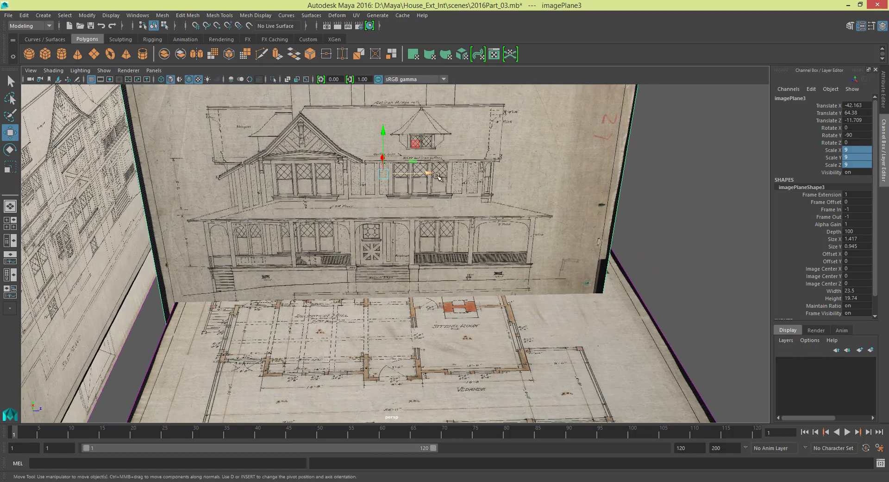
pyautogui.moveTo(384, 132); pyautogui.dragTo(376, 155)
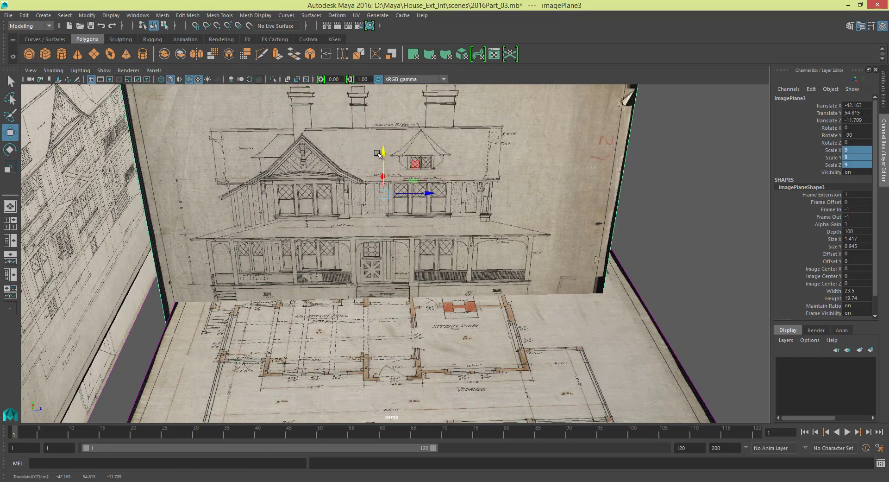
pyautogui.keyDown('alt'); pyautogui.moveTo(436, 200); pyautogui.dragTo(417, 158, button='middle'); pyautogui.keyUp('alt')
pyautogui.moveTo(401, 153)
pyautogui.mouseDown()
pyautogui.moveTo(421, 145)
pyautogui.moveTo(401, 164)
pyautogui.moveTo(586, 188)
pyautogui.mouseUp()
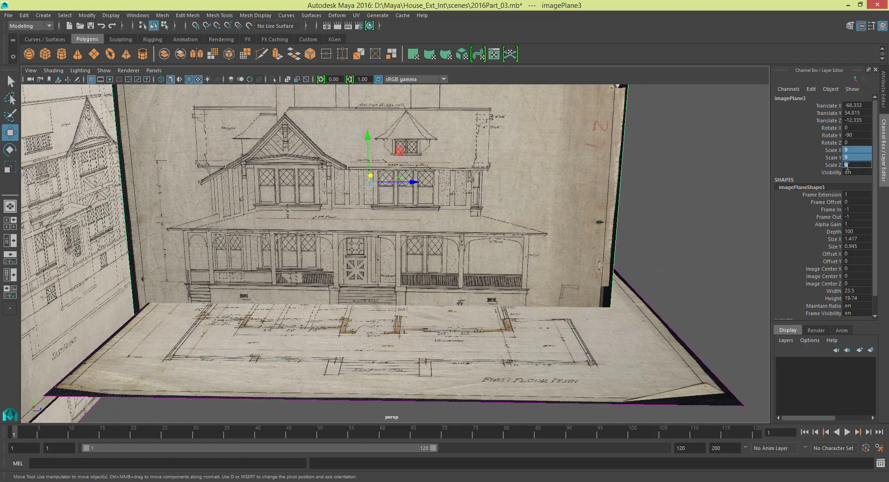
# - Set the south front plane's Scale X, Y and Z to 10 and raise it to a Translate Y of about 61
pyautogui.write('0')
pyautogui.press('Return')
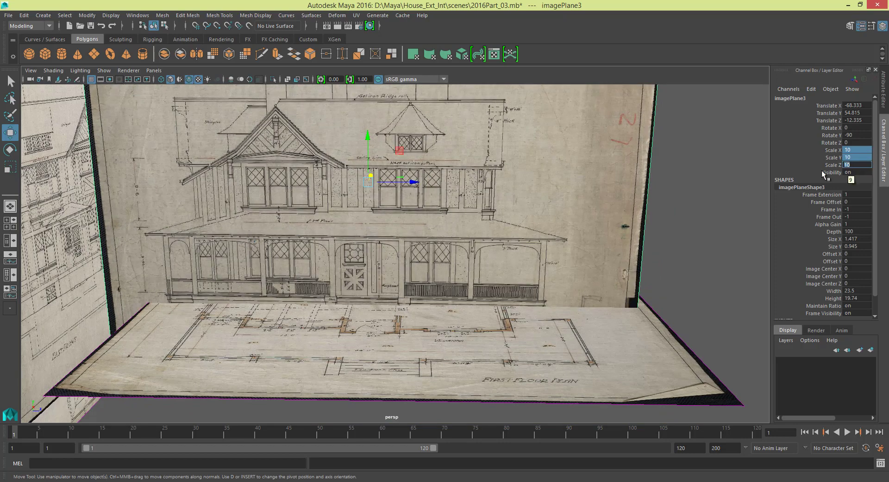
pyautogui.keyDown('alt'); pyautogui.moveTo(562, 153); pyautogui.dragTo(554, 161, button='middle'); pyautogui.keyUp('alt')
pyautogui.moveTo(357, 142); pyautogui.dragTo(362, 130)
# - Move the south front plane along X to about -129 and along Z to about -3.6, toward the front steps
pyautogui.moveTo(405, 175); pyautogui.dragTo(355, 234)
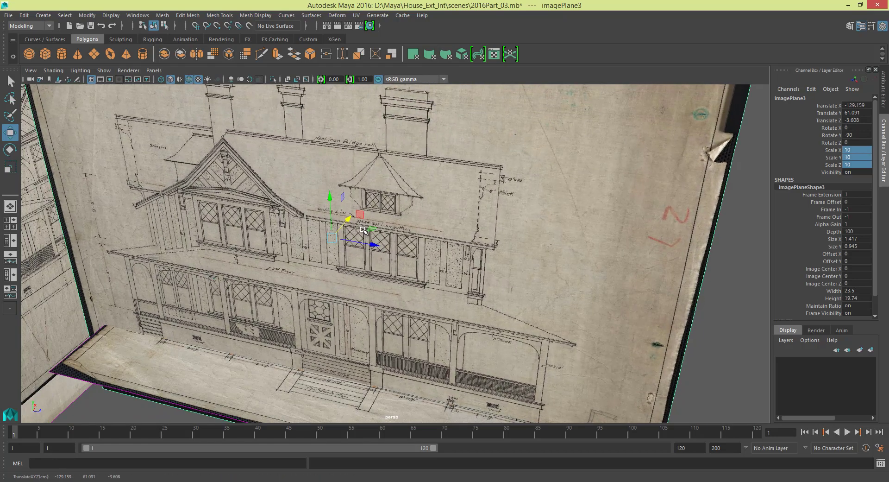
pyautogui.keyDown('alt'); pyautogui.moveTo(276, 406); pyautogui.dragTo(338, 338, button='middle'); pyautogui.keyUp('alt')
pyautogui.keyDown('alt'); pyautogui.moveTo(325, 253); pyautogui.dragTo(350, 251, button='middle'); pyautogui.keyUp('alt')
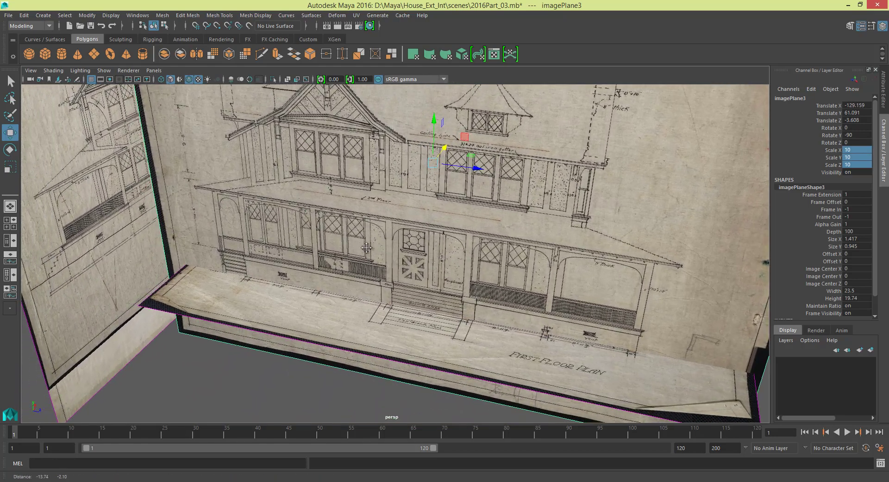
pyautogui.moveTo(350, 250)
pyautogui.keyDown('alt'); pyautogui.mouseDown()
pyautogui.moveTo(390, 235)
pyautogui.moveTo(357, 250)
pyautogui.mouseUp(); pyautogui.keyUp('alt')
# - Slide the south front plane along X to about -98 and nudge it along Z to about -3.8
pyautogui.moveTo(429, 149); pyautogui.dragTo(684, 160)
pyautogui.keyDown('alt'); pyautogui.moveTo(487, 176); pyautogui.dragTo(540, 157, button='middle'); pyautogui.keyUp('alt')
pyautogui.keyDown('alt'); pyautogui.moveTo(539, 157); pyautogui.dragTo(569, 157); pyautogui.keyUp('alt')
pyautogui.moveTo(393, 107); pyautogui.dragTo(408, 164)
pyautogui.keyDown('alt'); pyautogui.moveTo(686, 310); pyautogui.dragTo(639, 291); pyautogui.keyUp('alt')
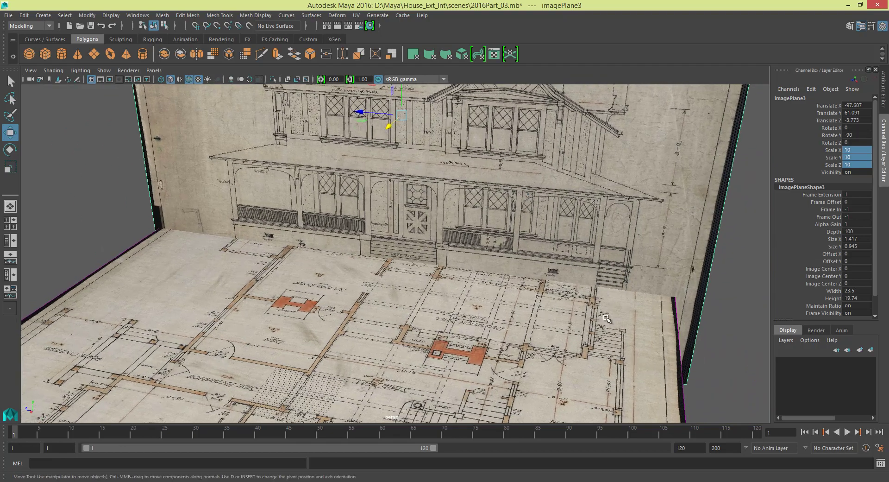
# - Slide the south front plane further across the floor plan to a Translate X of about -44
pyautogui.moveTo(390, 131); pyautogui.dragTo(424, 202)
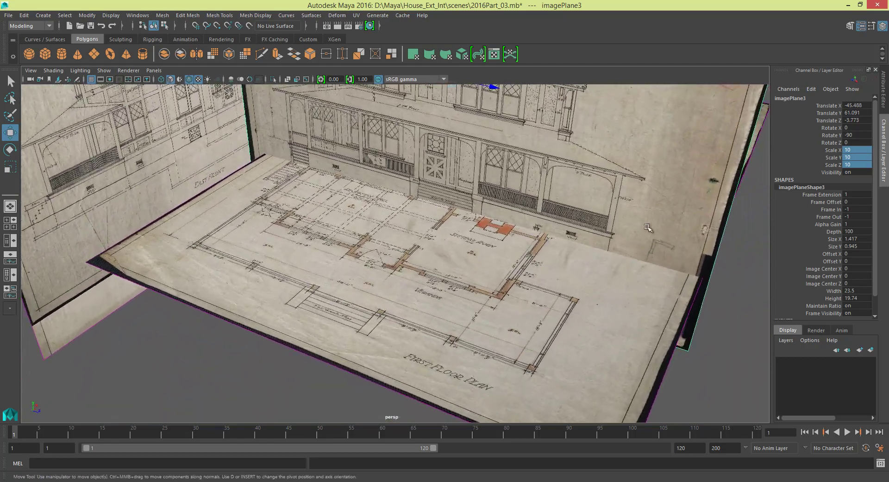
pyautogui.keyDown('alt'); pyautogui.moveTo(592, 233); pyautogui.dragTo(446, 129); pyautogui.keyUp('alt')
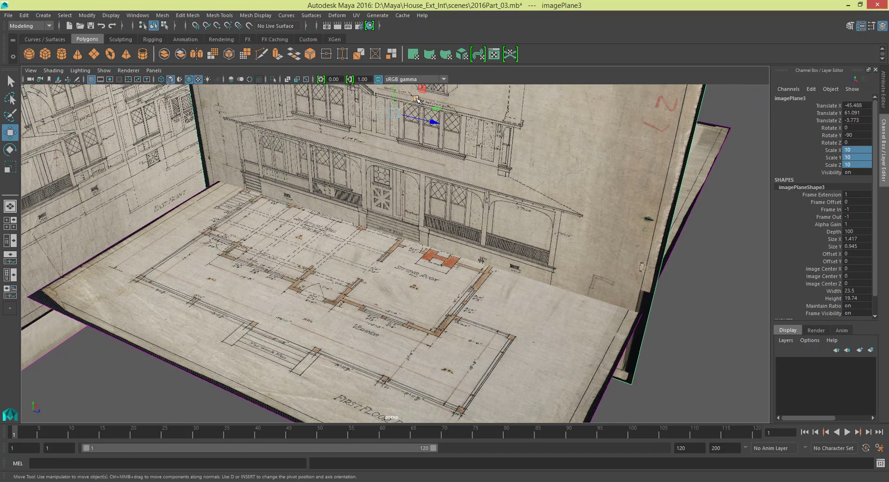
pyautogui.moveTo(416, 99)
pyautogui.mouseDown()
pyautogui.moveTo(353, 228)
pyautogui.moveTo(419, 95)
pyautogui.mouseUp()
pyautogui.scroll(-4, 485, 185)
pyautogui.keyDown('alt'); pyautogui.moveTo(484, 185); pyautogui.dragTo(519, 197); pyautogui.keyUp('alt')
# - Show the four-view layout and hide the grid in the side view
pyautogui.press('space')
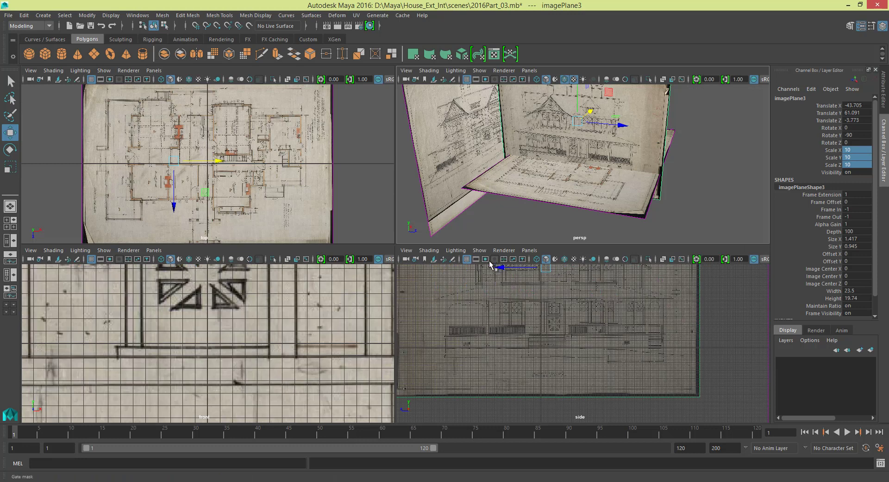
pyautogui.click(467, 259)
pyautogui.keyDown('alt'); pyautogui.moveTo(541, 317); pyautogui.dragTo(565, 353, button='middle'); pyautogui.keyUp('alt')
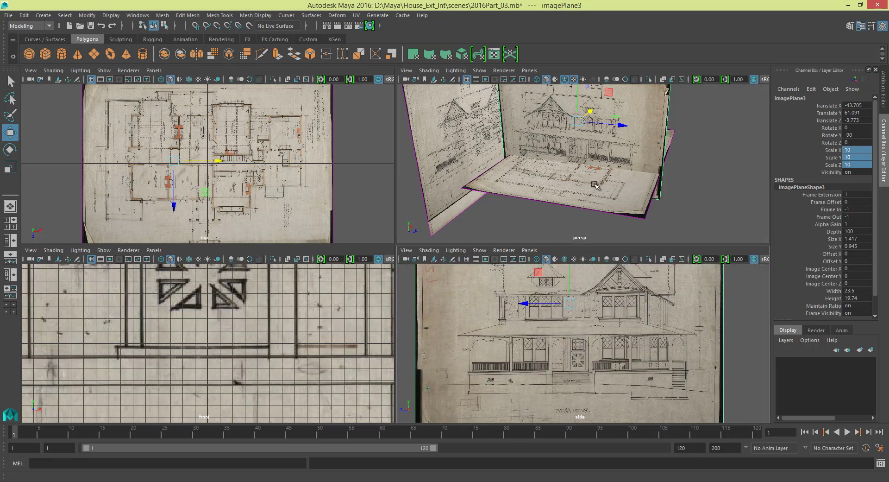
# - Slide the south front plane along X to about -215, near the floor plan's edge, and maximize the perspective view
pyautogui.keyDown('alt'); pyautogui.moveTo(598, 185); pyautogui.dragTo(471, 172); pyautogui.keyUp('alt')
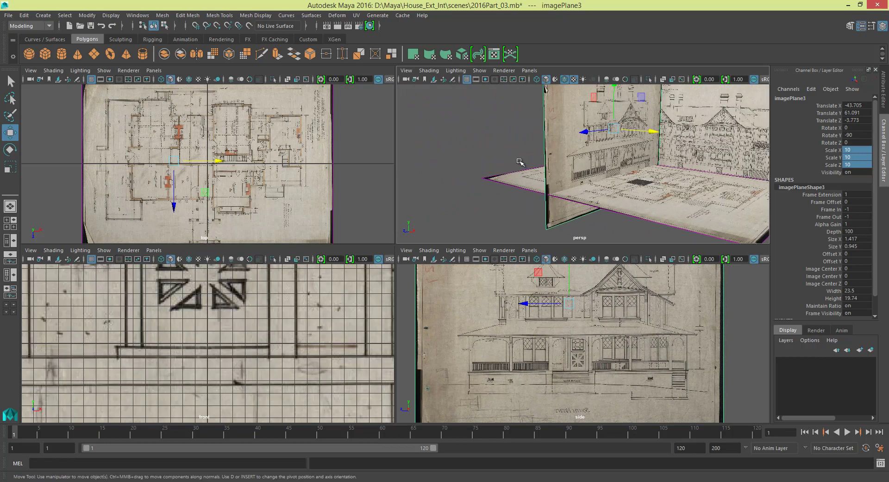
pyautogui.keyDown('alt'); pyautogui.moveTo(519, 161); pyautogui.dragTo(490, 203, button='middle'); pyautogui.keyUp('alt')
pyautogui.keyDown('alt'); pyautogui.moveTo(490, 202); pyautogui.dragTo(482, 190, button='right'); pyautogui.keyUp('alt')
pyautogui.keyDown('alt'); pyautogui.moveTo(464, 183); pyautogui.dragTo(440, 187); pyautogui.keyUp('alt')
pyautogui.moveTo(591, 174); pyautogui.dragTo(575, 133)
pyautogui.click(551, 144)
pyautogui.press('space')
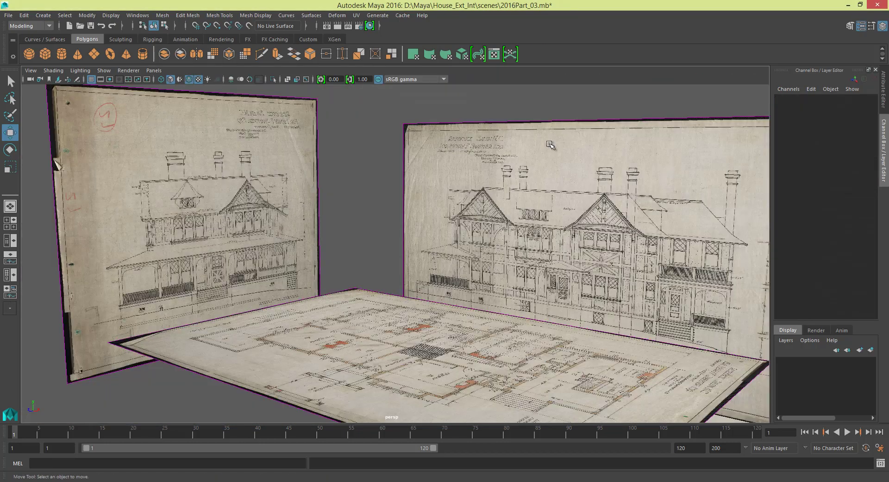
pyautogui.click(232, 179)
pyautogui.click(447, 211)
pyautogui.keyDown('alt'); pyautogui.moveTo(380, 180); pyautogui.dragTo(414, 191); pyautogui.keyUp('alt')
pyautogui.click(413, 191)
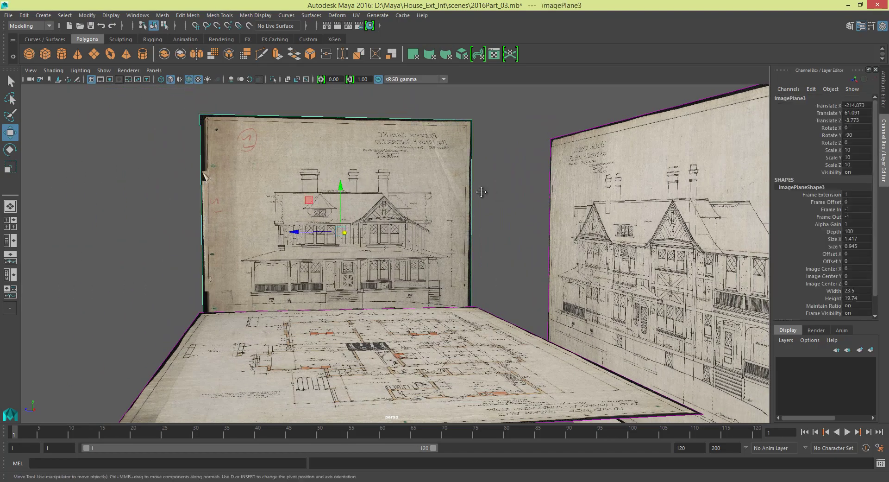
pyautogui.keyDown('alt'); pyautogui.moveTo(480, 189); pyautogui.dragTo(375, 156); pyautogui.keyUp('alt')
# - Create a polygon plane scaled uniformly to about 447 and raised to a Translate Y of about 86
pyautogui.click(430, 191)
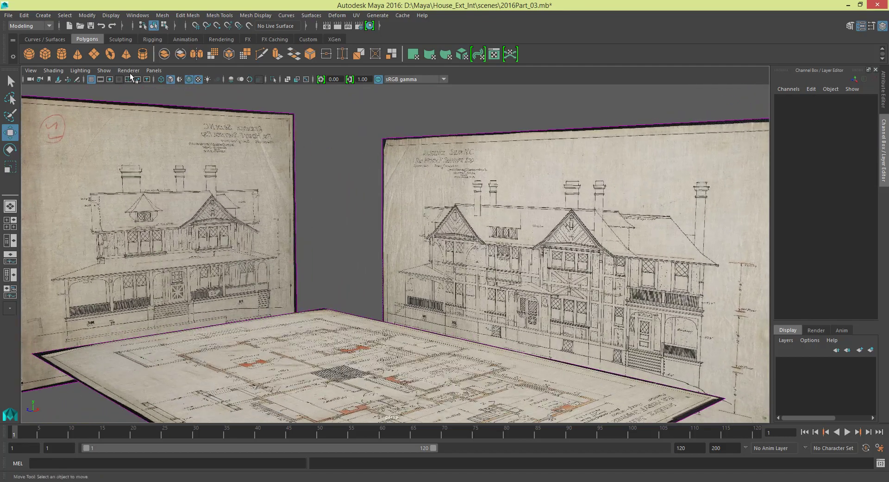
pyautogui.click(102, 57)
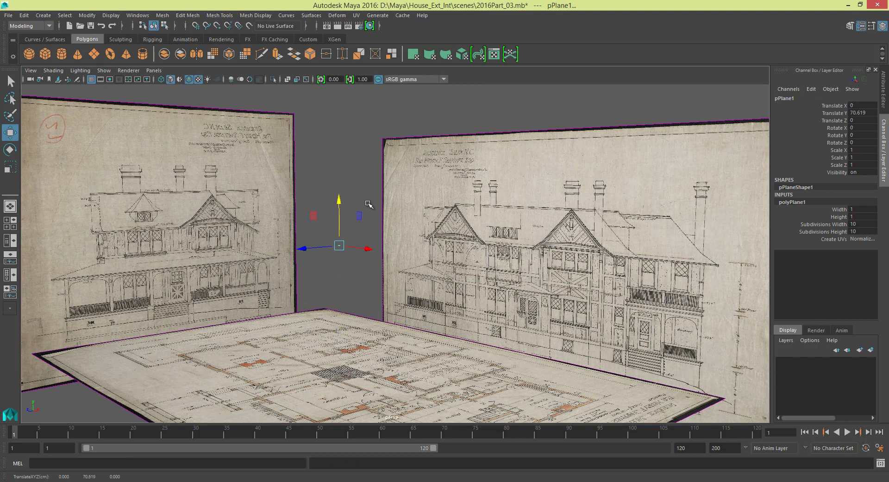
pyautogui.press('e')
pyautogui.moveTo(345, 245); pyautogui.dragTo(448, 254)
pyautogui.moveTo(341, 248); pyautogui.dragTo(539, 230)
pyautogui.moveTo(339, 207); pyautogui.dragTo(359, 175)
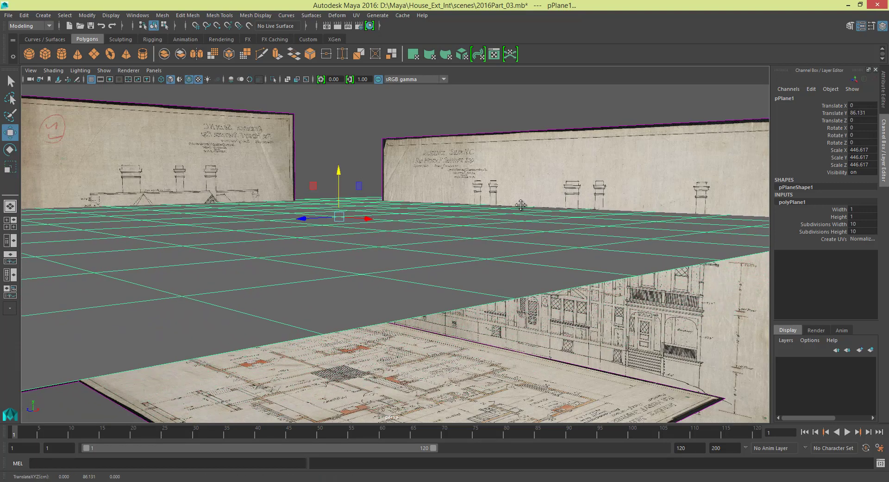
# - Raise the polygon plane to a Translate Y of about 104.2, near the chimney tops on both elevations
pyautogui.keyDown('alt'); pyautogui.moveTo(359, 174); pyautogui.dragTo(176, 294, button='middle'); pyautogui.keyUp('alt')
pyautogui.keyDown('alt'); pyautogui.moveTo(176, 294); pyautogui.dragTo(437, 315, button='right'); pyautogui.keyUp('alt')
pyautogui.keyDown('alt'); pyautogui.moveTo(437, 315); pyautogui.dragTo(589, 272, button='middle'); pyautogui.keyUp('alt')
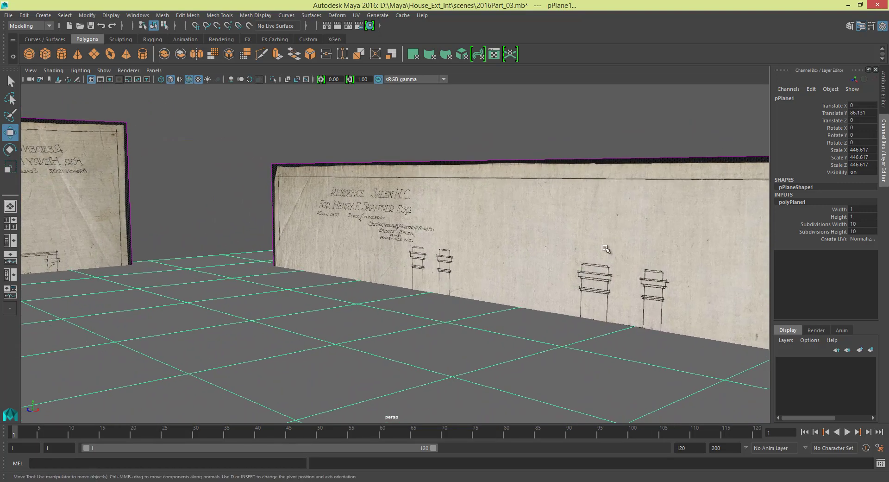
pyautogui.scroll(-1, 607, 248)
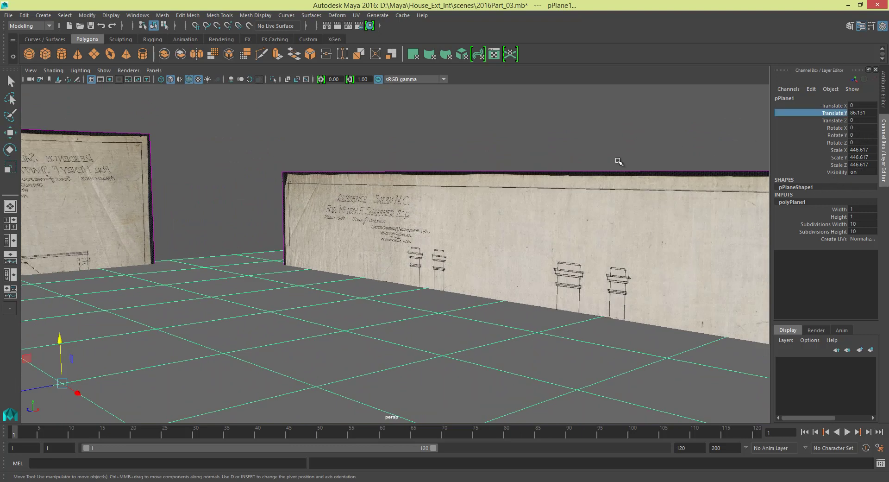
pyautogui.moveTo(619, 161); pyautogui.dragTo(628, 161, button='middle')
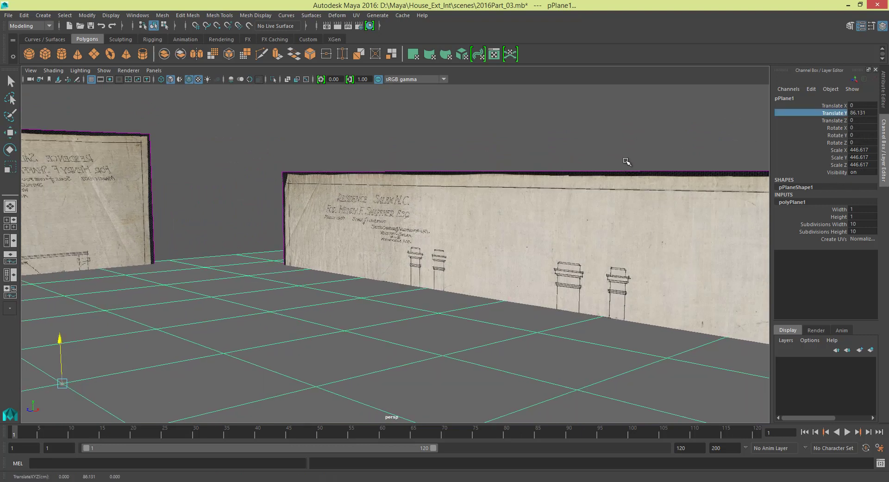
pyautogui.keyDown('alt'); pyautogui.moveTo(568, 187); pyautogui.dragTo(410, 290); pyautogui.keyUp('alt')
pyautogui.moveTo(352, 303); pyautogui.dragTo(550, 255)
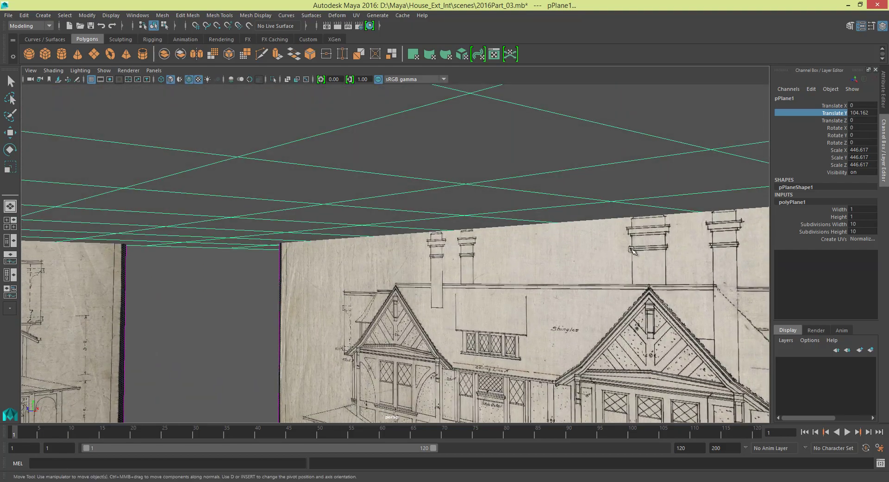
pyautogui.keyDown('alt'); pyautogui.moveTo(611, 231); pyautogui.dragTo(517, 290, button='middle'); pyautogui.keyUp('alt')
pyautogui.keyDown('alt'); pyautogui.moveTo(517, 256); pyautogui.dragTo(427, 251); pyautogui.keyUp('alt')
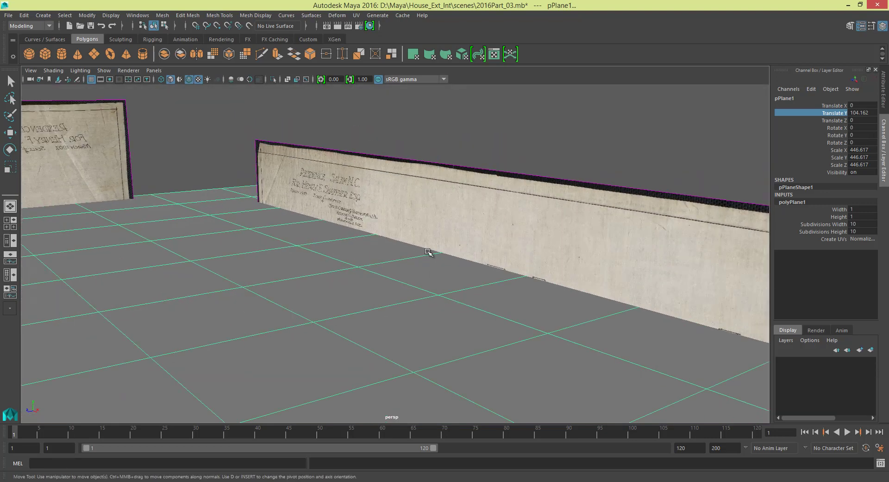
pyautogui.keyDown('alt'); pyautogui.moveTo(332, 259); pyautogui.dragTo(397, 244); pyautogui.keyUp('alt')
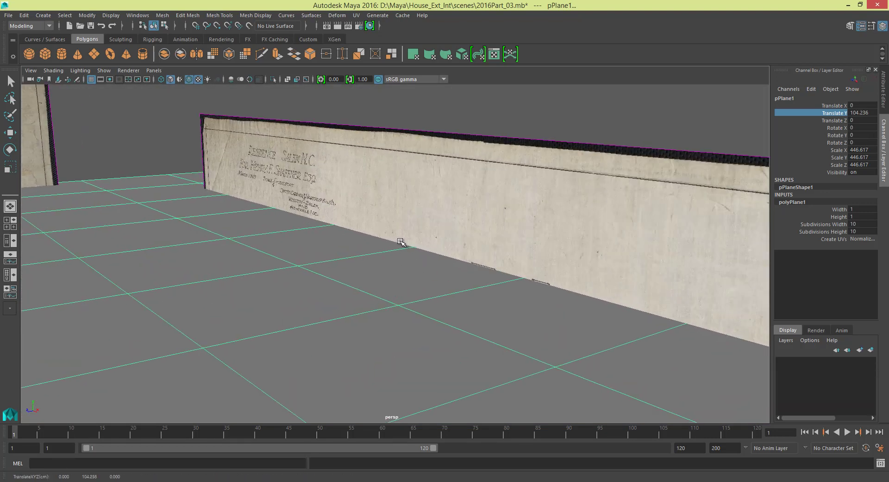
pyautogui.keyDown('alt'); pyautogui.moveTo(316, 243); pyautogui.dragTo(419, 297); pyautogui.keyUp('alt')
# - Adjust the south front plane's height to a Translate Y of about 50.26 to match the other elevation
pyautogui.click(298, 207)
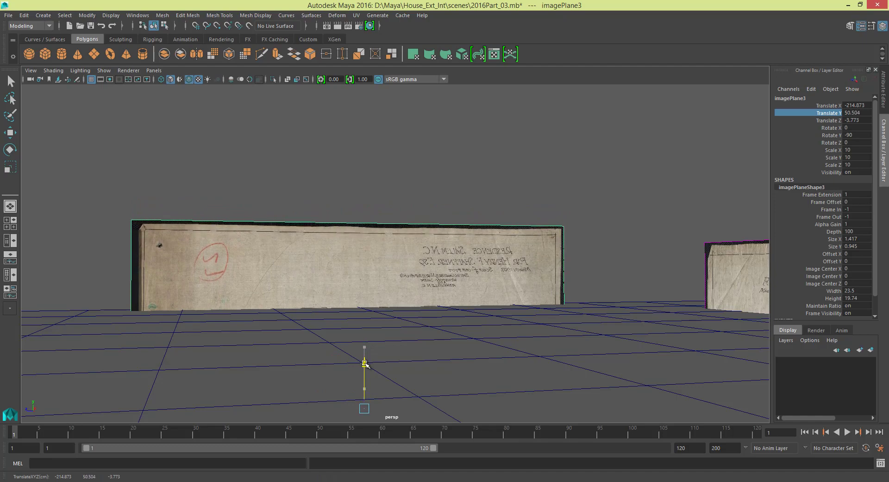
pyautogui.keyDown('alt'); pyautogui.moveTo(432, 308); pyautogui.dragTo(407, 296, button='right'); pyautogui.keyUp('alt')
pyautogui.moveTo(469, 374)
pyautogui.keyDown('alt'); pyautogui.mouseDown()
pyautogui.moveTo(470, 359)
pyautogui.moveTo(475, 373)
pyautogui.mouseUp(); pyautogui.keyUp('alt')
pyautogui.keyDown('alt'); pyautogui.moveTo(517, 329); pyautogui.dragTo(510, 249, button='middle'); pyautogui.keyUp('alt')
pyautogui.keyDown('alt'); pyautogui.moveTo(510, 249); pyautogui.dragTo(316, 253); pyautogui.keyUp('alt')
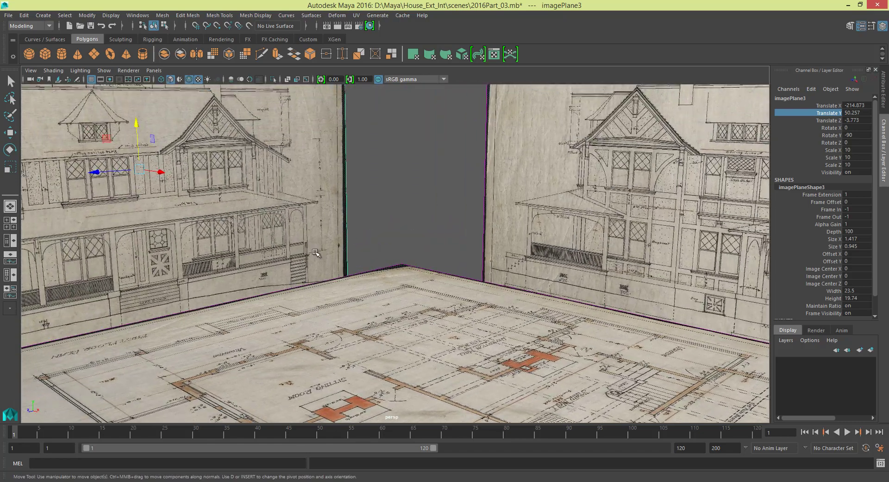
# - Slide the south front plane along X over the floor plan to about -128.7
pyautogui.moveTo(158, 173); pyautogui.dragTo(361, 271)
pyautogui.keyDown('alt'); pyautogui.moveTo(575, 343); pyautogui.dragTo(491, 281, button='middle'); pyautogui.keyUp('alt')
pyautogui.keyDown('alt'); pyautogui.moveTo(483, 234); pyautogui.dragTo(522, 396); pyautogui.keyUp('alt')
pyautogui.keyDown('alt'); pyautogui.moveTo(492, 197); pyautogui.dragTo(462, 273, button='middle'); pyautogui.keyUp('alt')
pyautogui.scroll(-4, 470, 257)
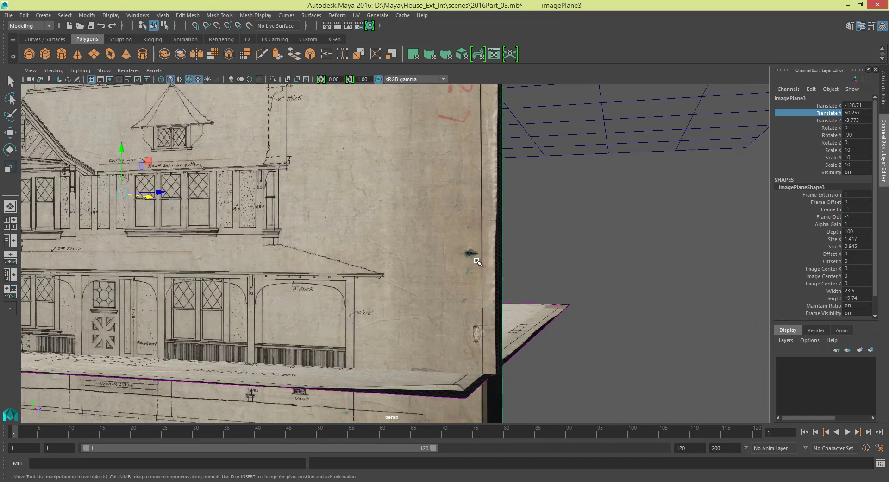
pyautogui.keyDown('alt'); pyautogui.moveTo(421, 239); pyautogui.dragTo(308, 243); pyautogui.keyUp('alt')
pyautogui.keyDown('alt'); pyautogui.moveTo(362, 246); pyautogui.dragTo(186, 326, button='middle'); pyautogui.keyUp('alt')
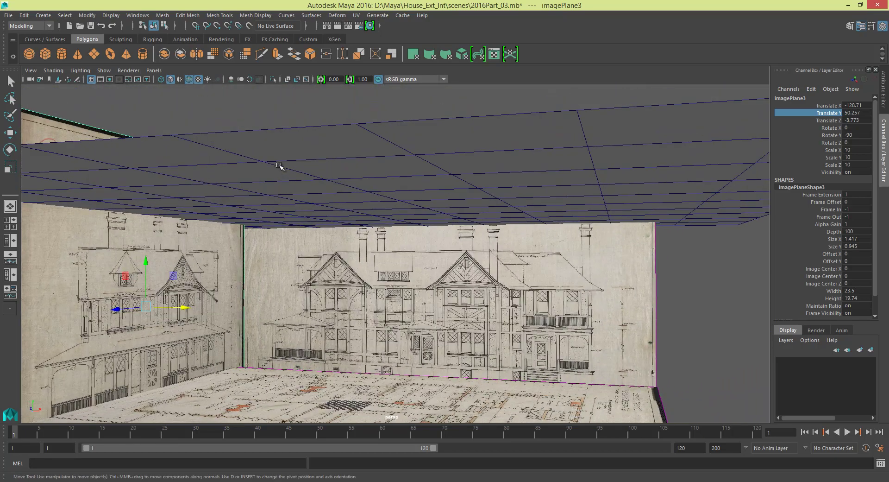
# - Lower the polygon plane to a Translate Y of about 32.5, at the second-floor line of the front elevation
pyautogui.click(350, 150)
pyautogui.moveTo(343, 162); pyautogui.dragTo(376, 294)
pyautogui.keyDown('alt'); pyautogui.moveTo(377, 294); pyautogui.dragTo(236, 280, button='middle'); pyautogui.keyUp('alt')
pyautogui.scroll(5, 549, 303)
pyautogui.keyDown('alt'); pyautogui.moveTo(548, 303); pyautogui.dragTo(456, 252, button='middle'); pyautogui.keyUp('alt')
pyautogui.scroll(2, 470, 307)
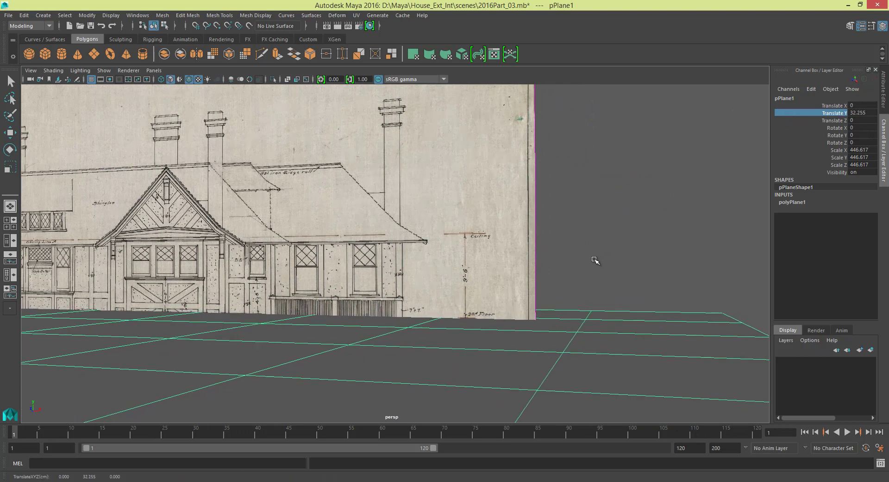
pyautogui.moveTo(595, 260); pyautogui.dragTo(597, 259, button='middle')
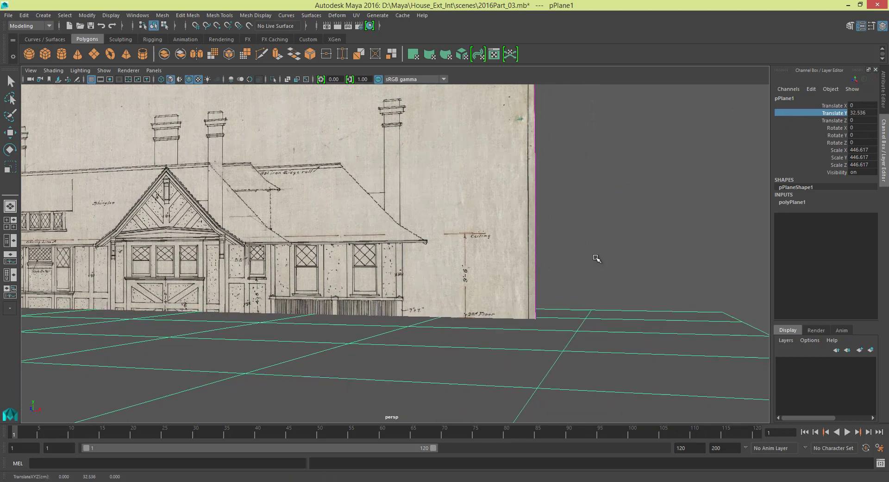
# - Examine where the polygon plane cuts both elevations to compare their second-floor levels from several angles
pyautogui.scroll(-5, 290, 297)
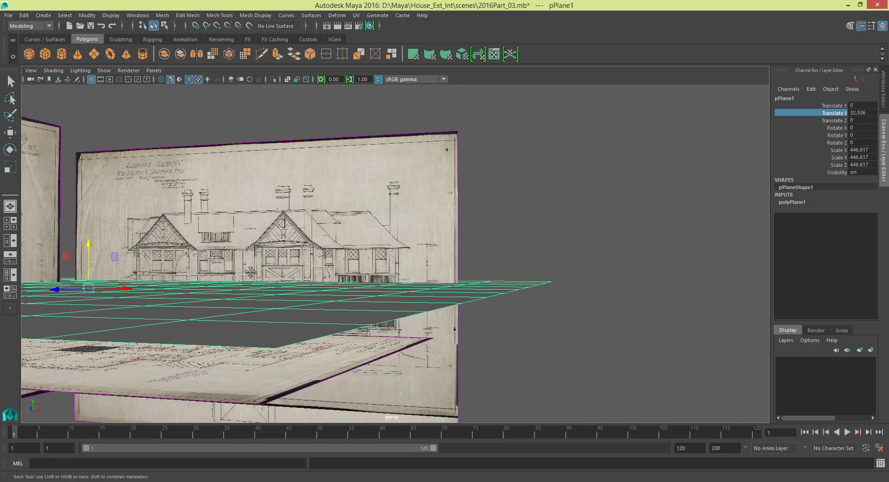
pyautogui.keyDown('alt'); pyautogui.moveTo(290, 296); pyautogui.dragTo(551, 293, button='middle'); pyautogui.keyUp('alt')
pyautogui.keyDown('alt'); pyautogui.moveTo(324, 277); pyautogui.dragTo(289, 257); pyautogui.keyUp('alt')
pyautogui.keyDown('alt'); pyautogui.moveTo(671, 315); pyautogui.dragTo(352, 254, button='middle'); pyautogui.keyUp('alt')
pyautogui.keyDown('alt'); pyautogui.moveTo(494, 265); pyautogui.dragTo(395, 257, button='middle'); pyautogui.keyUp('alt')
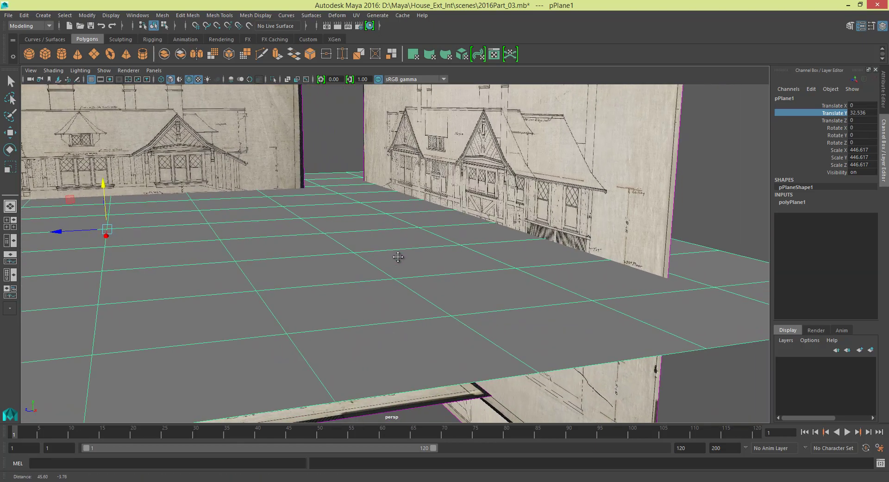
pyautogui.keyDown('alt'); pyautogui.moveTo(397, 257); pyautogui.dragTo(500, 314); pyautogui.keyUp('alt')
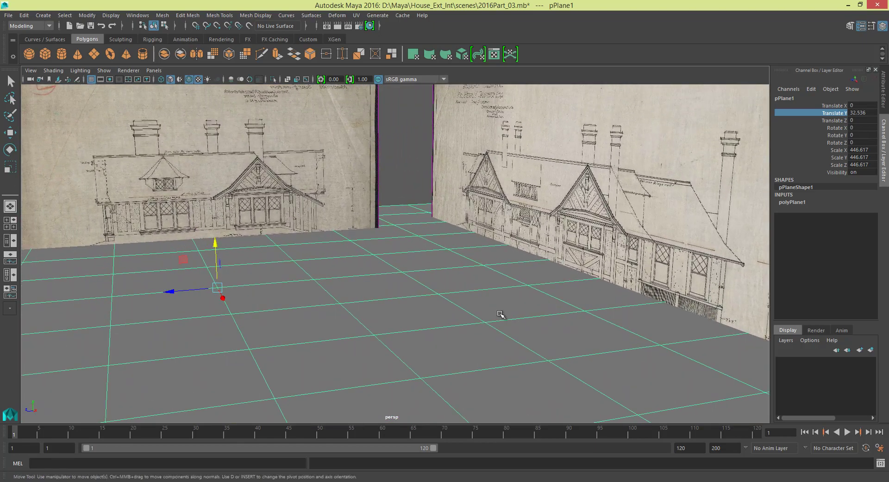
pyautogui.keyDown('alt'); pyautogui.moveTo(377, 226); pyautogui.dragTo(428, 259, button='middle'); pyautogui.keyUp('alt')
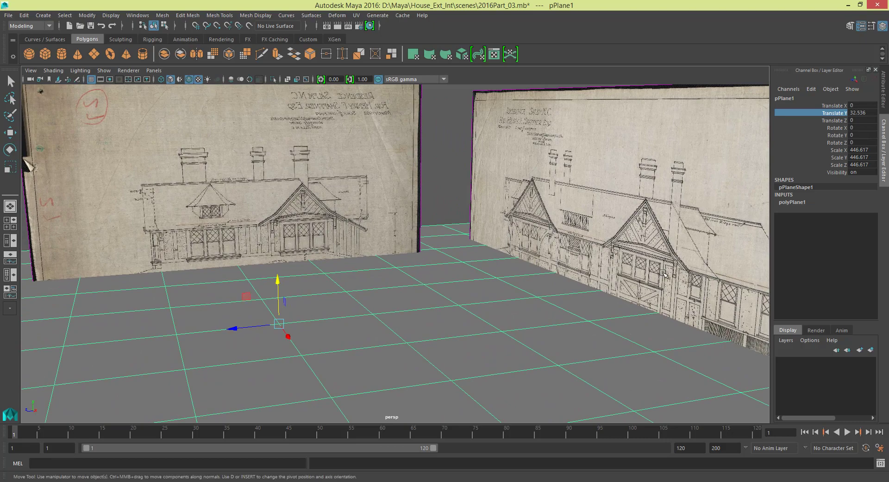
pyautogui.keyDown('alt'); pyautogui.moveTo(664, 273); pyautogui.dragTo(501, 178); pyautogui.keyUp('alt')
pyautogui.moveTo(606, 229)
pyautogui.keyDown('alt'); pyautogui.mouseDown(button='middle')
pyautogui.moveTo(366, 203)
pyautogui.moveTo(568, 212)
pyautogui.mouseUp(button='middle'); pyautogui.keyUp('alt')
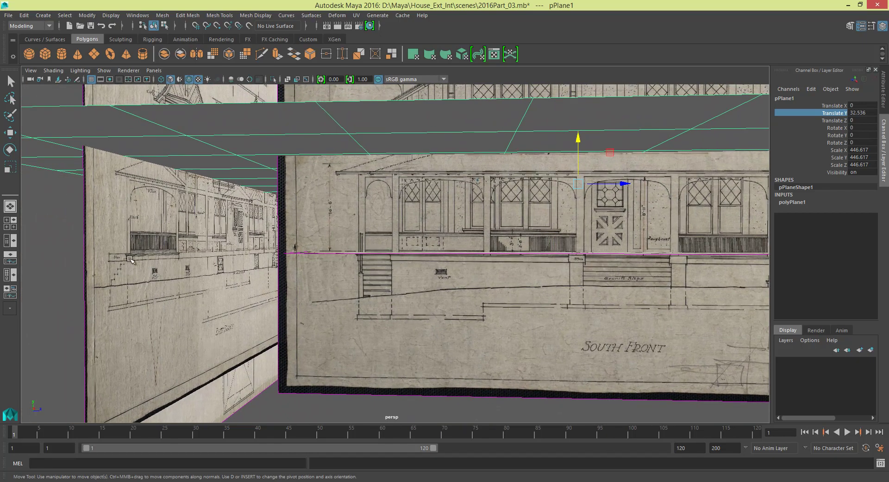
pyautogui.keyDown('alt'); pyautogui.moveTo(530, 201); pyautogui.dragTo(520, 200, button='right'); pyautogui.keyUp('alt')
pyautogui.scroll(-10, 520, 200)
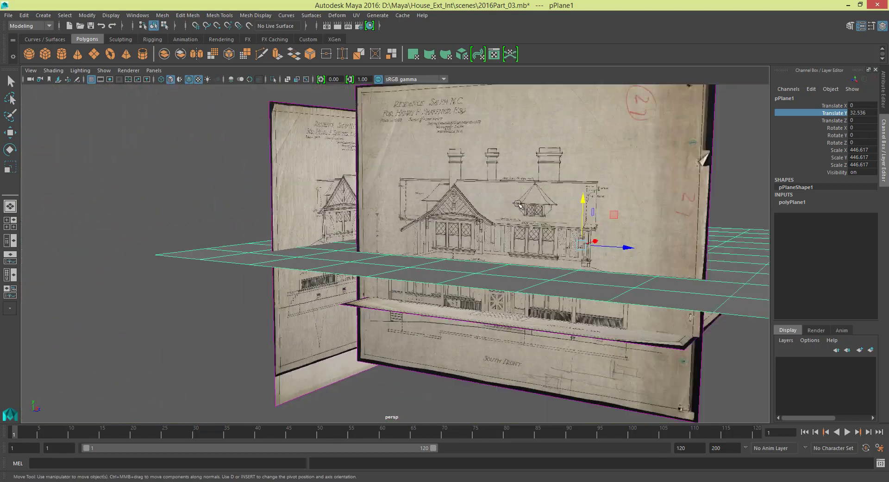
# - Delete the polygon plane used for the height check
pyautogui.click(601, 229)
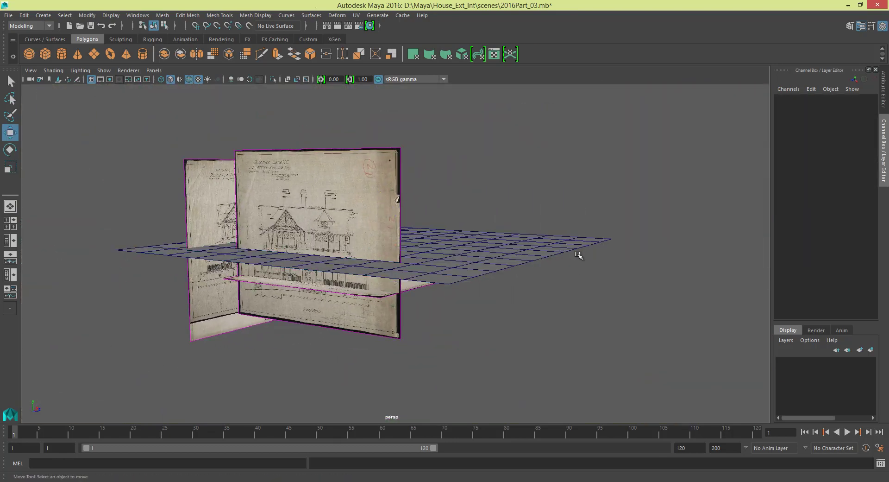
pyautogui.click(548, 248)
pyautogui.press('Delete')
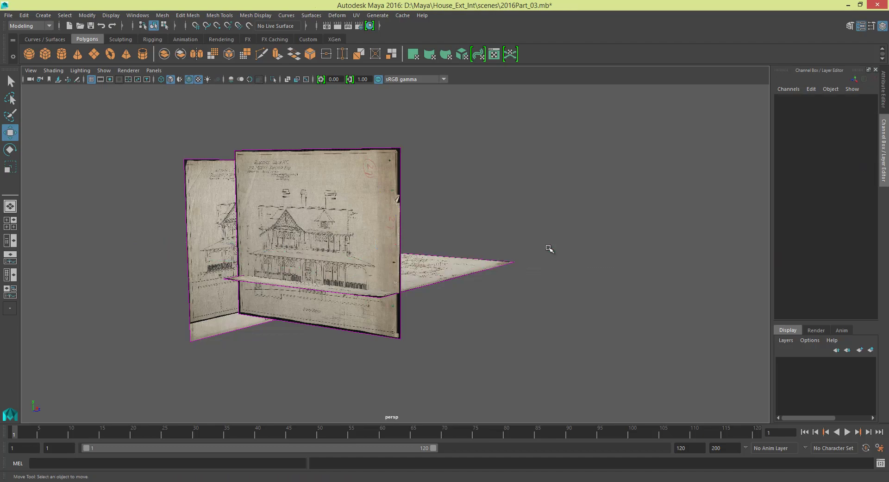
# - Slide the south front plane back along X to about -212, near the floor plan's edge
pyautogui.keyDown('alt'); pyautogui.moveTo(484, 227); pyautogui.dragTo(300, 164); pyautogui.keyUp('alt')
pyautogui.click(298, 163)
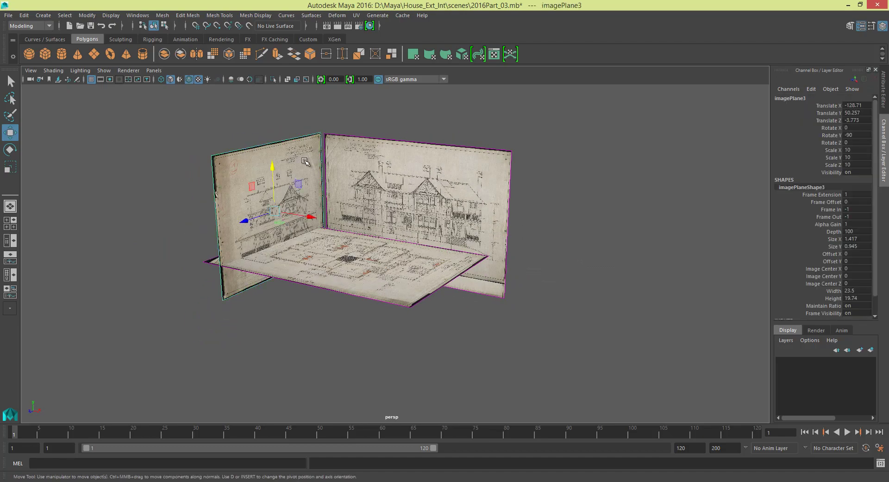
pyautogui.keyDown('alt'); pyautogui.moveTo(298, 163); pyautogui.dragTo(376, 286, button='middle'); pyautogui.keyUp('alt')
pyautogui.scroll(2, 375, 286)
pyautogui.scroll(3, 375, 286)
pyautogui.moveTo(346, 332); pyautogui.dragTo(269, 309)
# - Deselect the south front plane and save the scene
pyautogui.keyDown('alt'); pyautogui.moveTo(345, 273); pyautogui.dragTo(317, 209, button='middle'); pyautogui.keyUp('alt')
pyautogui.click(326, 201)
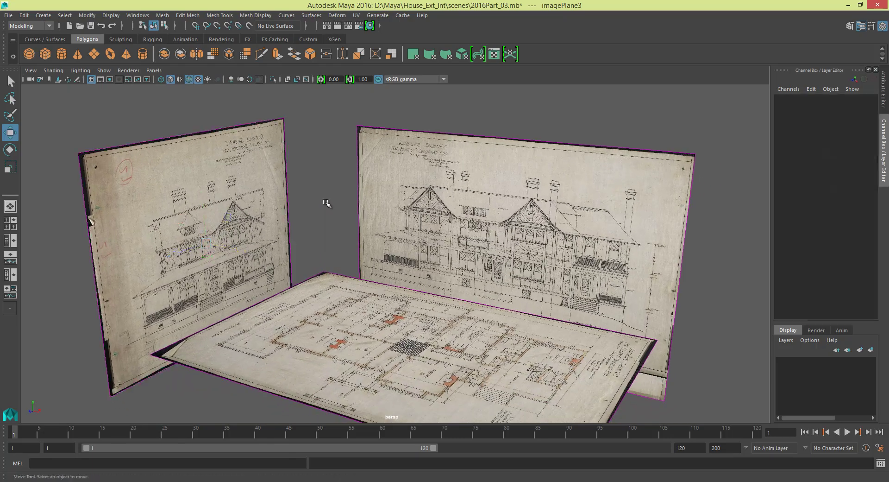
pyautogui.keyDown('alt'); pyautogui.moveTo(348, 228); pyautogui.dragTo(368, 214); pyautogui.keyUp('alt')
pyautogui.hotkey('ctrl', 's')
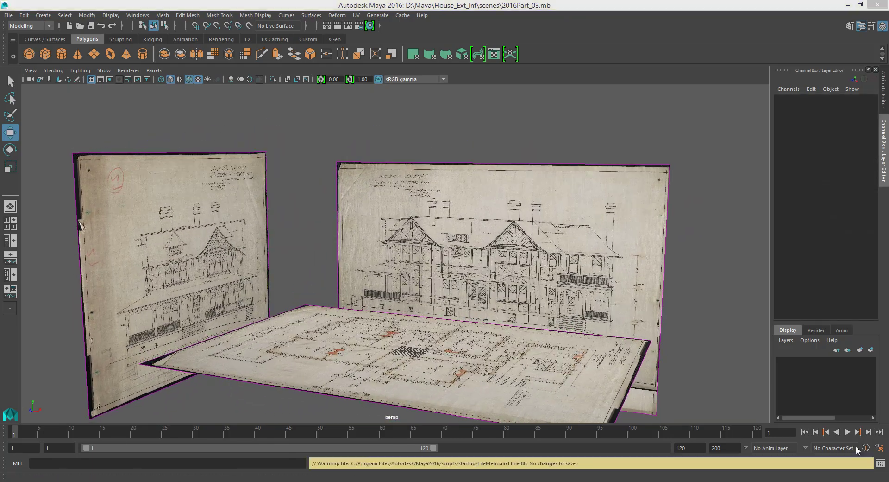
# - Select the south front elevation plane with all three blueprints in view
pyautogui.keyDown('alt'); pyautogui.moveTo(427, 218); pyautogui.dragTo(398, 217); pyautogui.keyUp('alt')
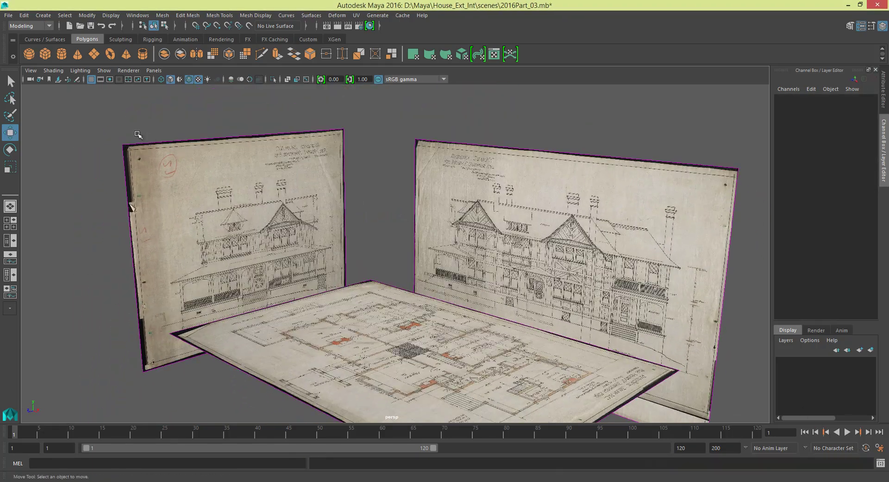
pyautogui.click(178, 179)
pyautogui.keyDown('alt'); pyautogui.moveTo(322, 185); pyautogui.dragTo(332, 194, button='middle'); pyautogui.keyUp('alt')
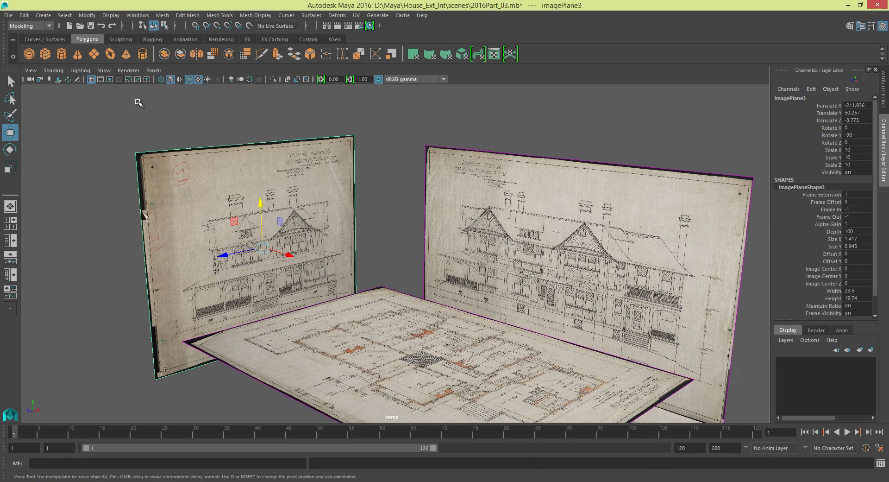
# - Try X-Ray shading in the perspective view and switch it off again
pyautogui.click(53, 70)
pyautogui.click(76, 164)
pyautogui.click(54, 70)
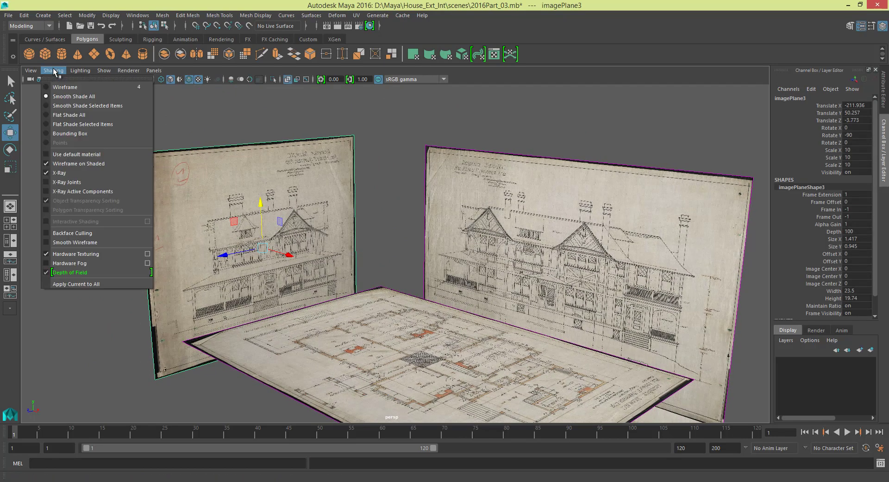
pyautogui.click(65, 173)
# - Slide the south front plane along X across the floor plan to about 257, beyond its opposite edge
pyautogui.moveTo(149, 155)
pyautogui.keyDown('alt'); pyautogui.mouseDown()
pyautogui.moveTo(138, 134)
pyautogui.moveTo(181, 180)
pyautogui.mouseUp(); pyautogui.keyUp('alt')
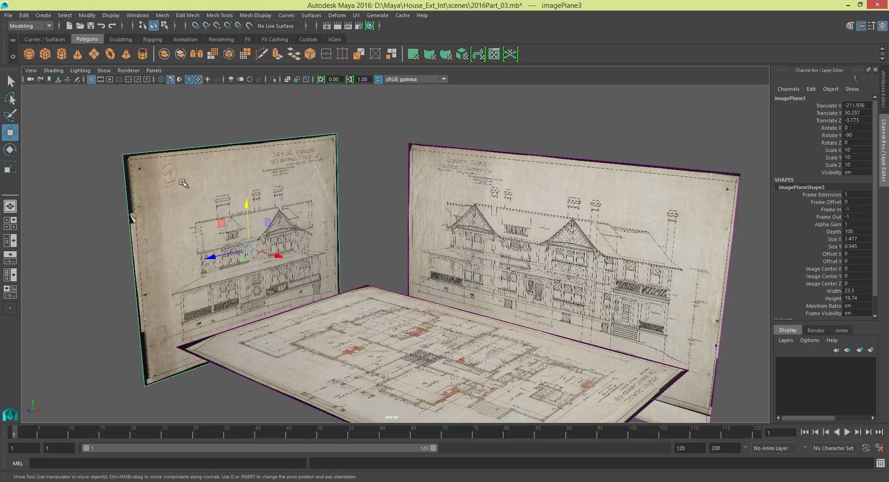
pyautogui.moveTo(277, 258); pyautogui.dragTo(721, 352)
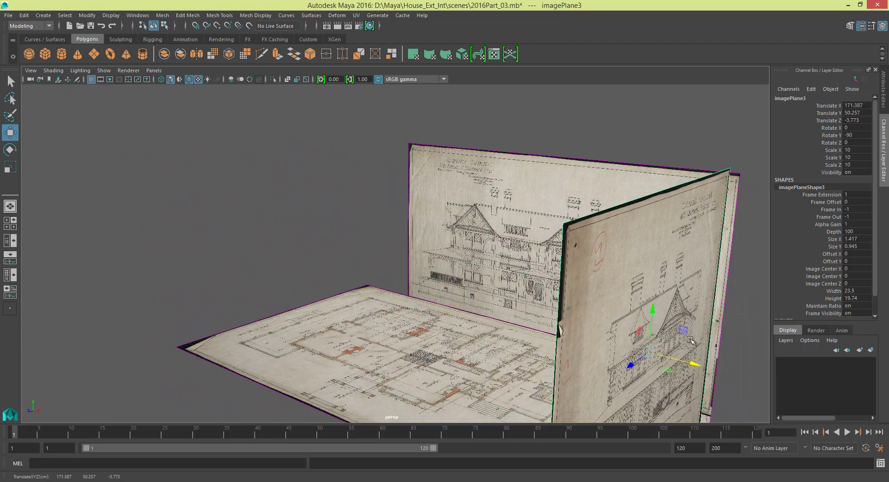
pyautogui.keyDown('alt'); pyautogui.moveTo(300, 236); pyautogui.dragTo(445, 234); pyautogui.keyUp('alt')
pyautogui.moveTo(455, 204); pyautogui.dragTo(475, 185)
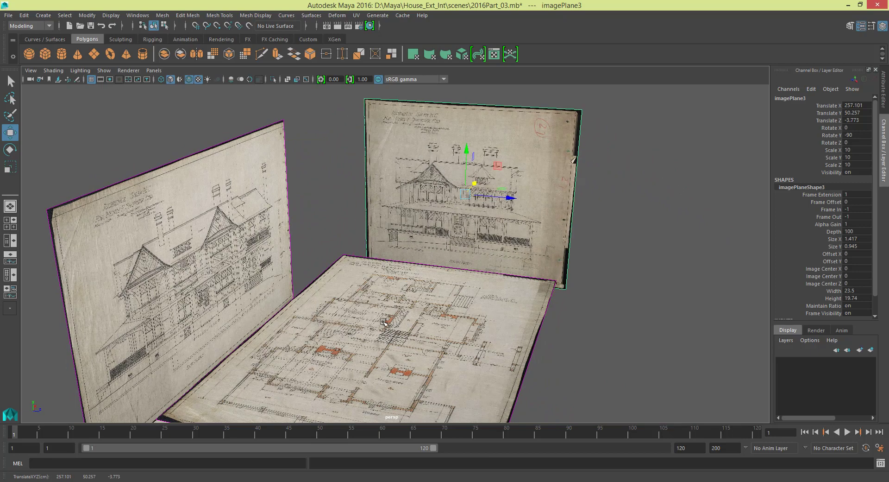
pyautogui.keyDown('alt'); pyautogui.moveTo(385, 322); pyautogui.dragTo(440, 260, button='middle'); pyautogui.keyUp('alt')
# - Show the four-view layout and hide the grid in the front view
pyautogui.press('space')
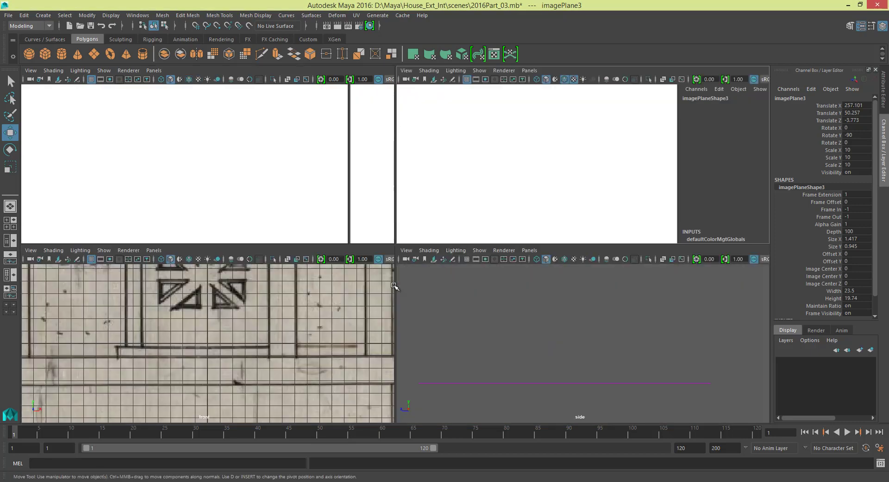
pyautogui.keyDown('alt'); pyautogui.moveTo(275, 346); pyautogui.dragTo(122, 277, button='right'); pyautogui.keyUp('alt')
pyautogui.click(91, 260)
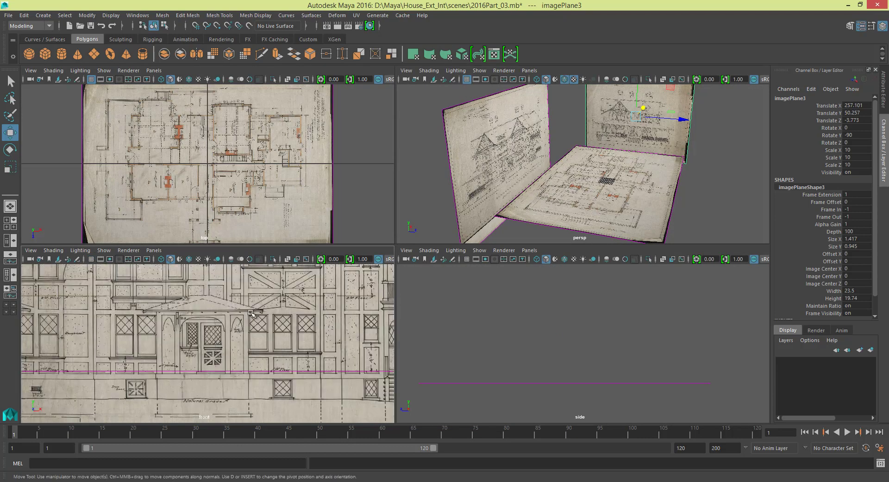
# - Compare how the elevation planes and floor plan sit in the front, side and perspective views
pyautogui.scroll(-5, 273, 347)
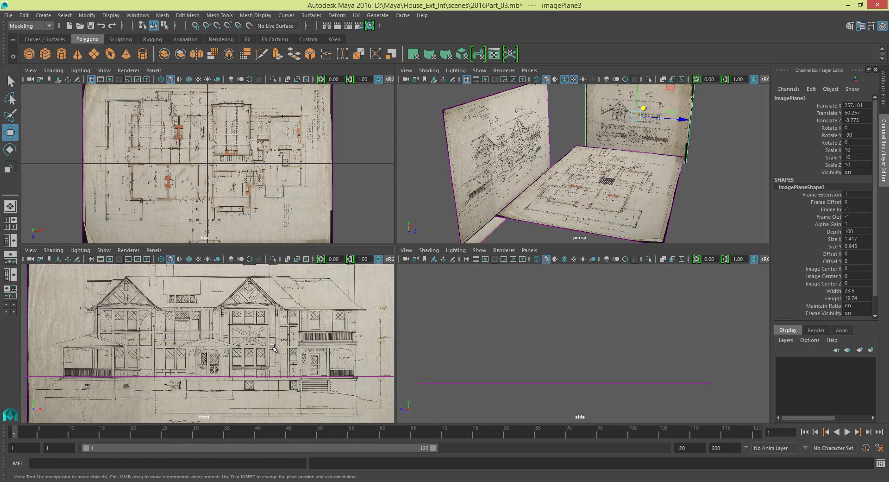
pyautogui.scroll(5, 273, 346)
pyautogui.keyDown('alt'); pyautogui.moveTo(273, 347); pyautogui.dragTo(297, 329, button='middle'); pyautogui.keyUp('alt')
pyautogui.keyDown('alt'); pyautogui.moveTo(533, 188); pyautogui.dragTo(473, 173); pyautogui.keyUp('alt')
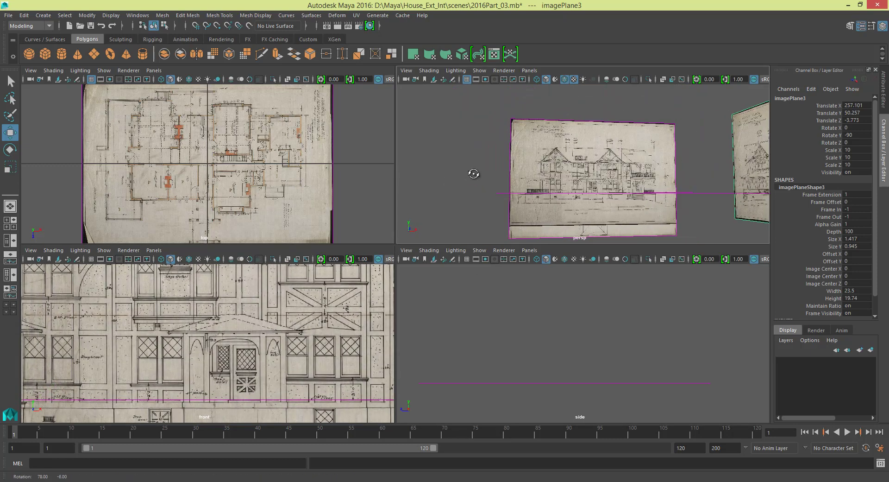
pyautogui.keyDown('alt'); pyautogui.moveTo(504, 280); pyautogui.dragTo(544, 330, button='middle'); pyautogui.keyUp('alt')
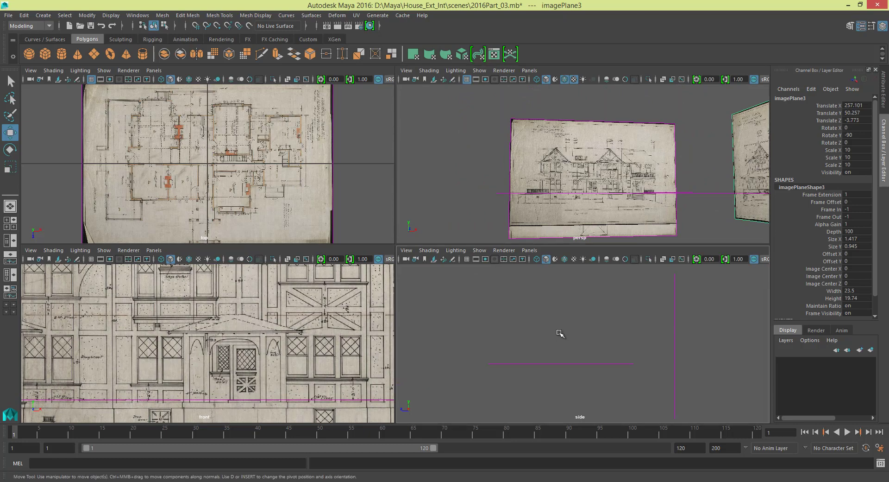
pyautogui.keyDown('alt'); pyautogui.moveTo(556, 183); pyautogui.dragTo(577, 177); pyautogui.keyUp('alt')
pyautogui.keyDown('alt'); pyautogui.moveTo(628, 182); pyautogui.dragTo(628, 183); pyautogui.keyUp('alt')
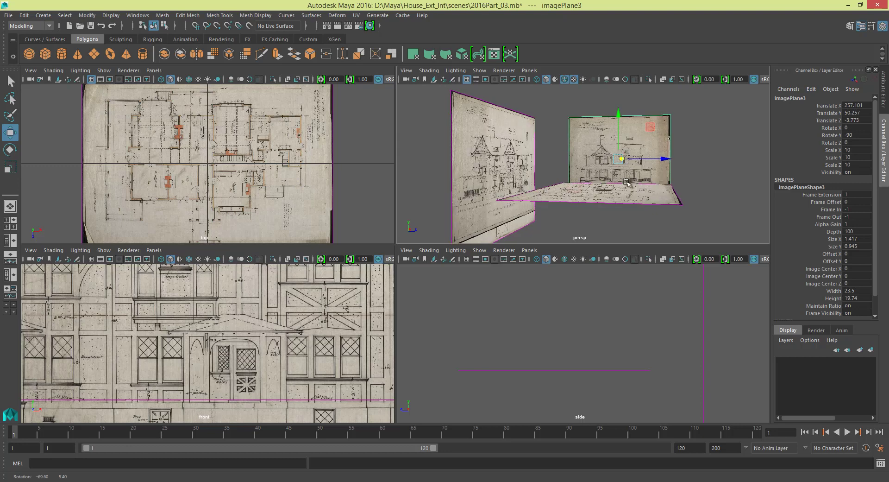
# - Examine the elevation planes around the floor plan, enlarging the perspective view to fill the workspace
pyautogui.keyDown('alt'); pyautogui.moveTo(665, 182); pyautogui.dragTo(616, 205, button='middle'); pyautogui.keyUp('alt')
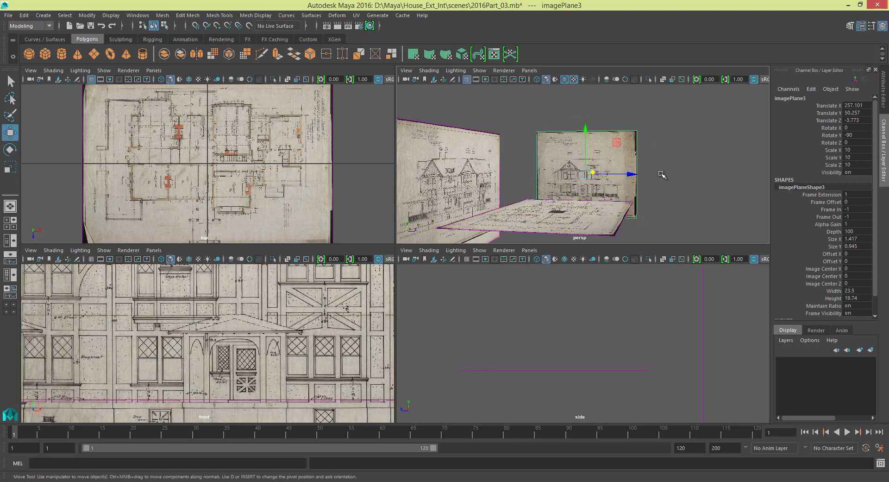
pyautogui.click(671, 155)
pyautogui.click(634, 155)
pyautogui.scroll(4, 640, 163)
pyautogui.moveTo(651, 153)
pyautogui.keyDown('alt'); pyautogui.mouseDown(button='middle')
pyautogui.moveTo(639, 163)
pyautogui.moveTo(657, 150)
pyautogui.mouseUp(button='middle'); pyautogui.keyUp('alt')
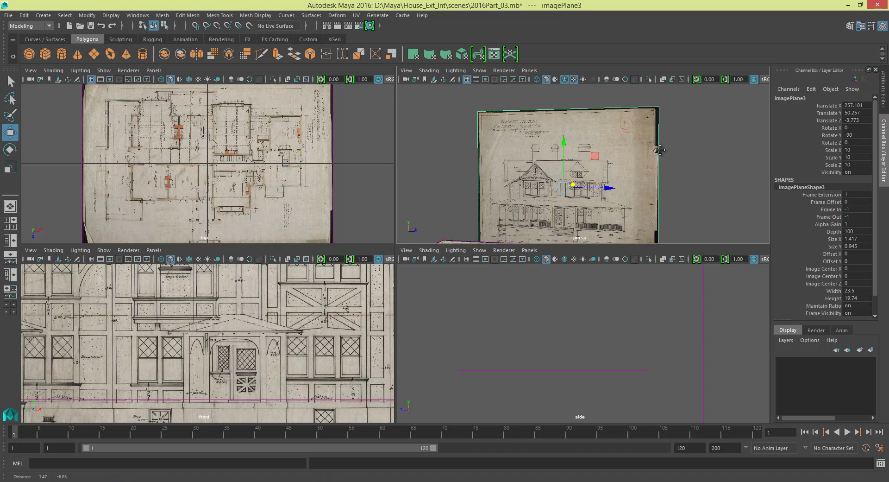
pyautogui.keyDown('alt'); pyautogui.moveTo(657, 150); pyautogui.dragTo(563, 160); pyautogui.keyUp('alt')
pyautogui.click(496, 155)
pyautogui.press('space')
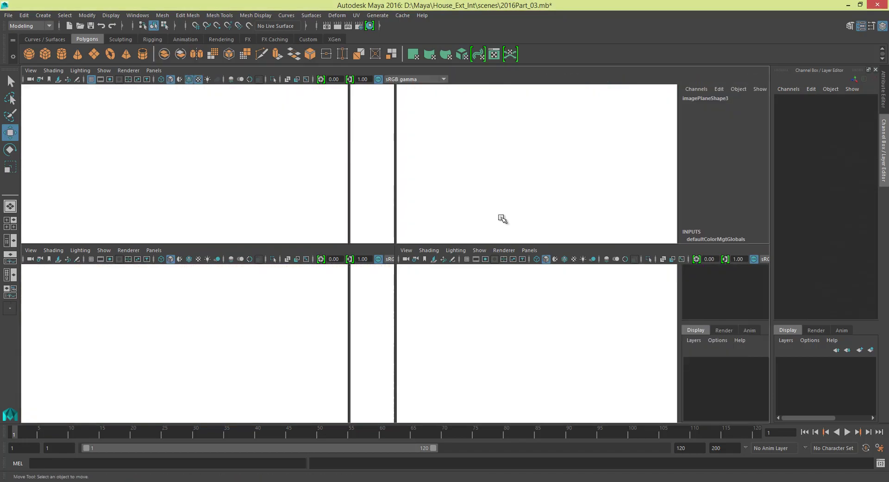
pyautogui.keyDown('alt'); pyautogui.moveTo(502, 221); pyautogui.dragTo(99, 246); pyautogui.keyUp('alt')
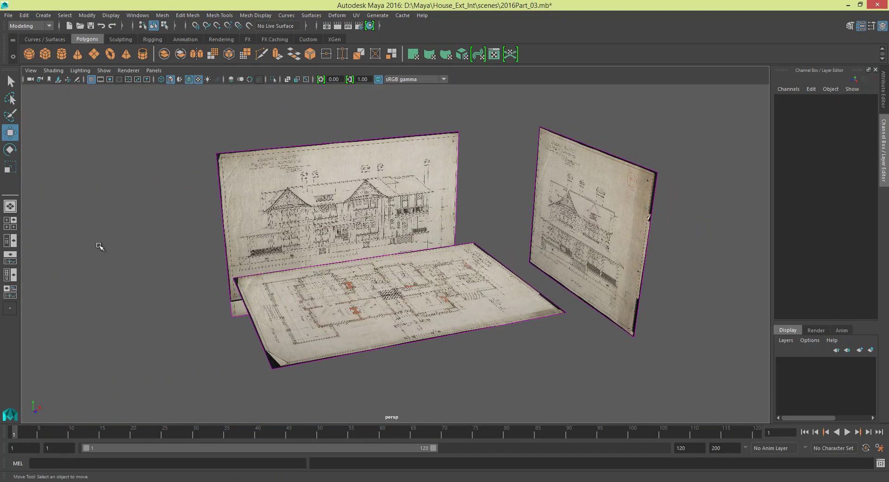
# - Create a new free image plane at the origin for the rear elevation
pyautogui.click(47, 17)
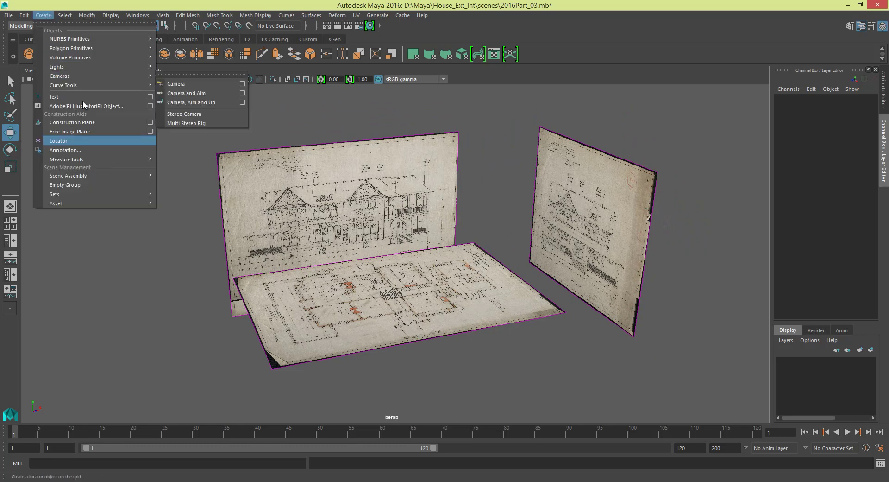
pyautogui.click(72, 132)
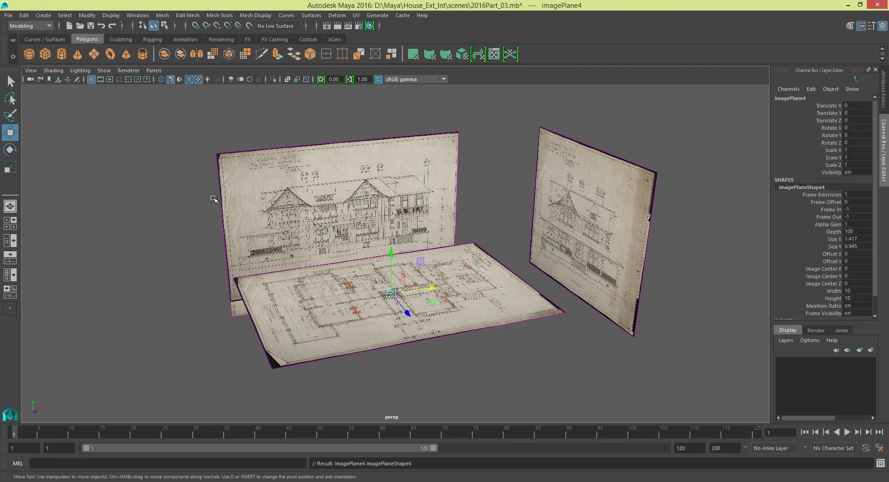
pyautogui.keyDown('alt'); pyautogui.moveTo(426, 295); pyautogui.dragTo(449, 287); pyautogui.keyUp('alt')
pyautogui.scroll(5, 427, 321)
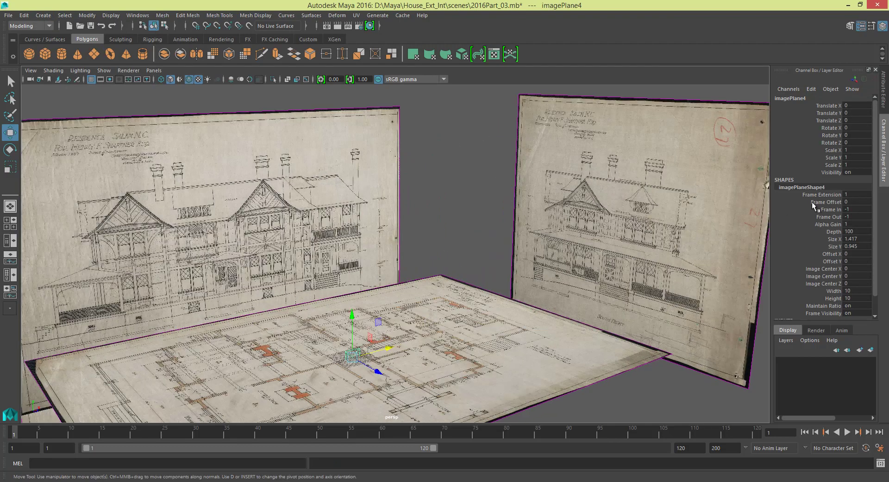
# - Load REAR_ShafnerFIXED.jpg from the project's images folder as the new image plane's picture
pyautogui.click(885, 149)
pyautogui.click(885, 105)
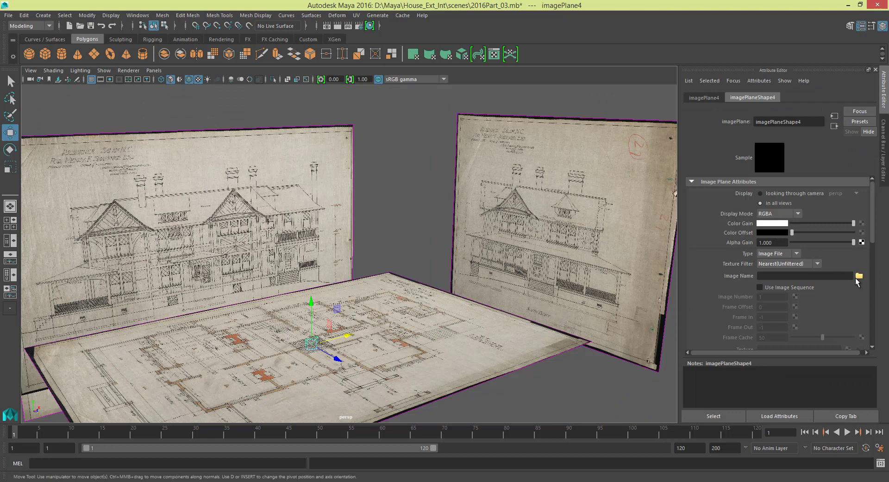
pyautogui.click(859, 276)
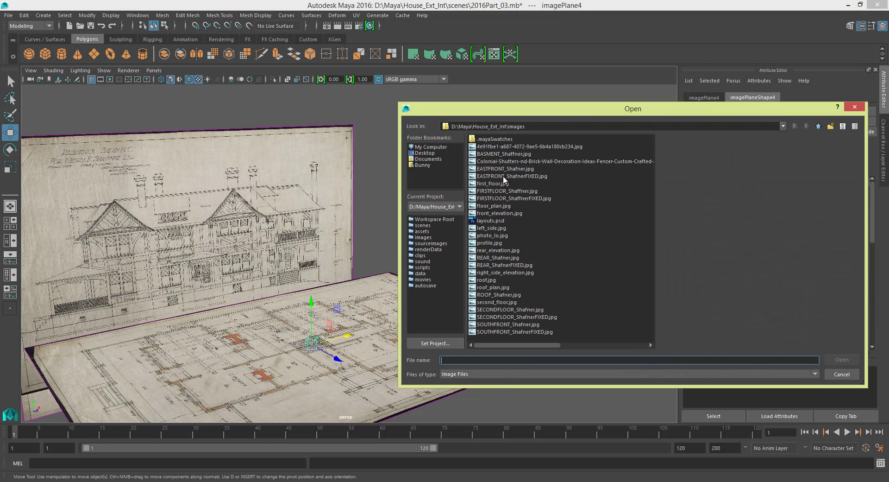
pyautogui.click(503, 177)
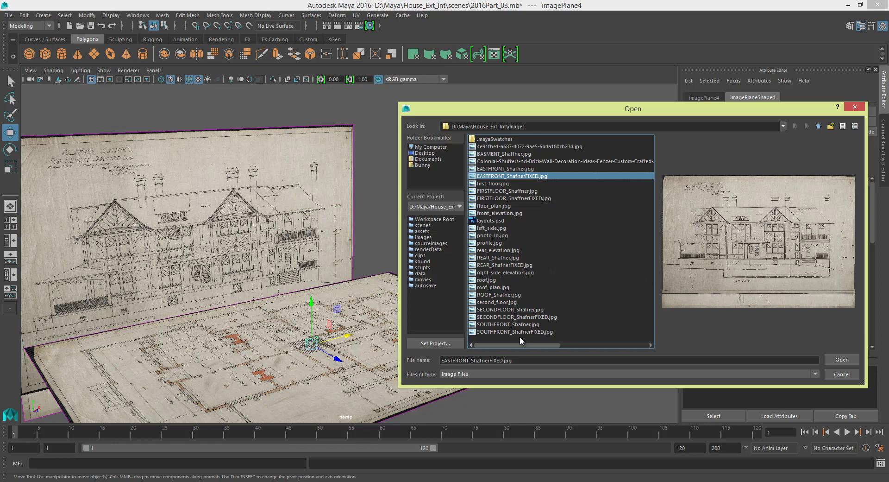
pyautogui.moveTo(538, 345)
pyautogui.mouseDown()
pyautogui.moveTo(639, 348)
pyautogui.moveTo(531, 334)
pyautogui.mouseUp()
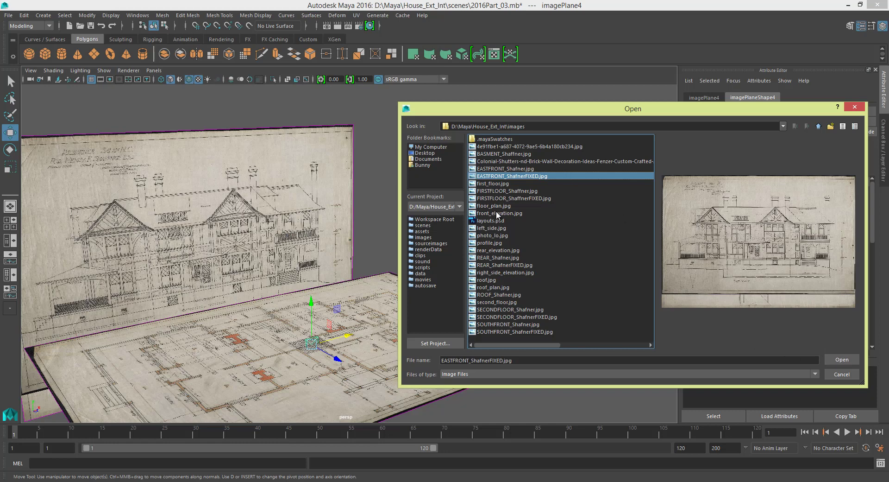
pyautogui.click(499, 266)
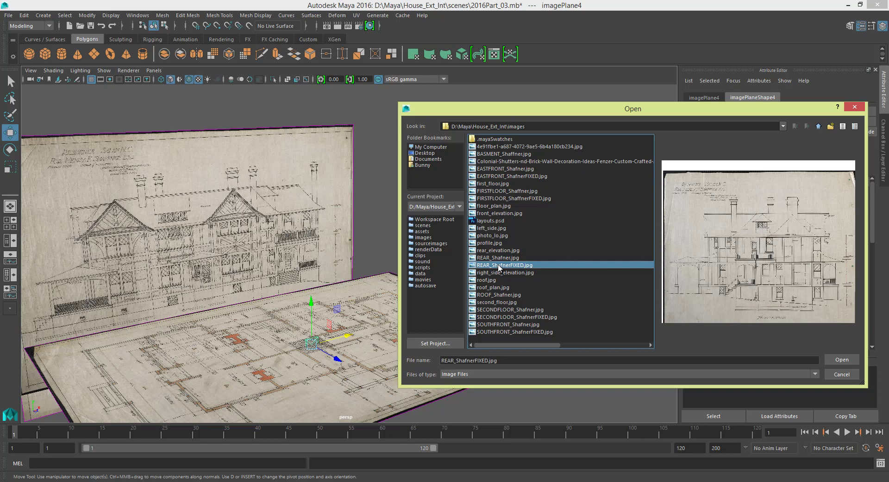
pyautogui.click(838, 361)
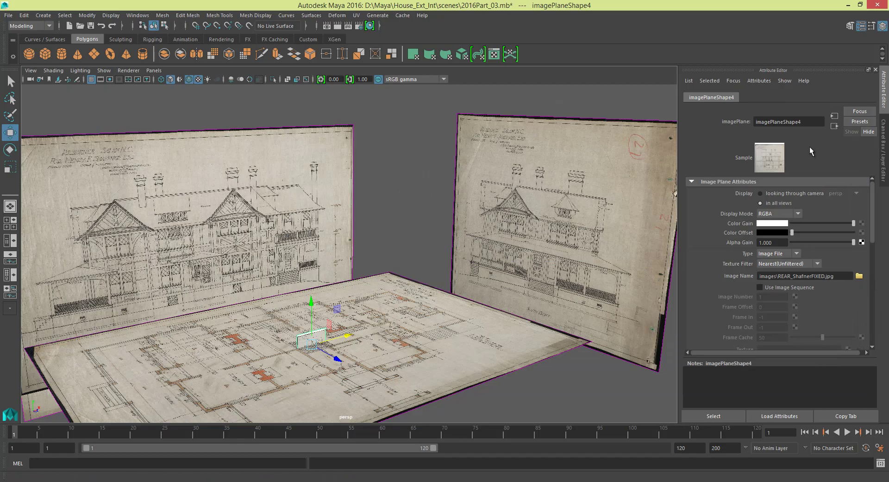
# - Examine the small rear elevation plane's size and position against the first-floor plan from several angles
pyautogui.keyDown('alt'); pyautogui.moveTo(390, 303); pyautogui.dragTo(416, 263, button='middle'); pyautogui.keyUp('alt')
pyautogui.scroll(5, 416, 266)
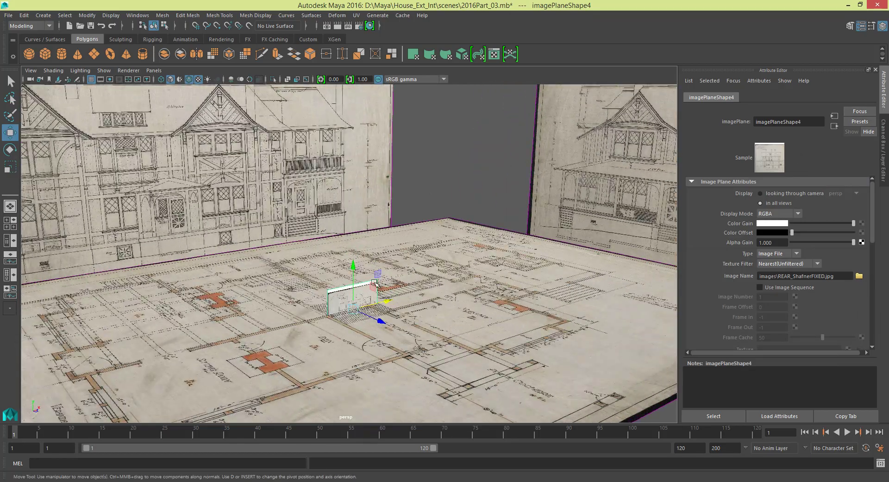
pyautogui.keyDown('alt'); pyautogui.moveTo(448, 210); pyautogui.dragTo(309, 245, button='middle'); pyautogui.keyUp('alt')
pyautogui.keyDown('alt'); pyautogui.moveTo(309, 245); pyautogui.dragTo(491, 243); pyautogui.keyUp('alt')
pyautogui.keyDown('alt'); pyautogui.moveTo(361, 244); pyautogui.dragTo(365, 241, button='middle'); pyautogui.keyUp('alt')
pyautogui.keyDown('alt'); pyautogui.moveTo(366, 241); pyautogui.dragTo(361, 302); pyautogui.keyUp('alt')
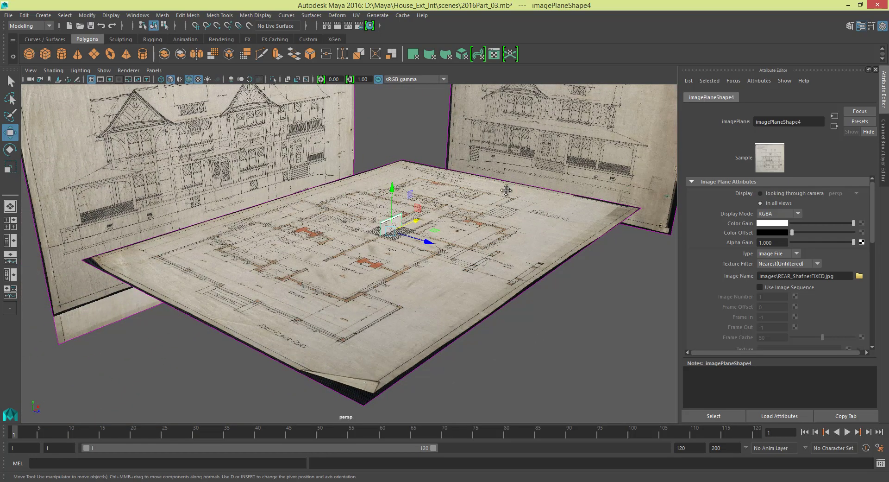
pyautogui.keyDown('alt'); pyautogui.moveTo(506, 191); pyautogui.dragTo(413, 208, button='middle'); pyautogui.keyUp('alt')
pyautogui.keyDown('alt'); pyautogui.moveTo(454, 200); pyautogui.dragTo(358, 200); pyautogui.keyUp('alt')
pyautogui.moveTo(657, 297)
pyautogui.keyDown('alt'); pyautogui.mouseDown()
pyautogui.moveTo(463, 195)
pyautogui.moveTo(392, 180)
pyautogui.moveTo(510, 218)
pyautogui.moveTo(560, 222)
pyautogui.mouseUp(); pyautogui.keyUp('alt')
pyautogui.keyDown('alt'); pyautogui.moveTo(400, 209); pyautogui.dragTo(500, 204, button='middle'); pyautogui.keyUp('alt')
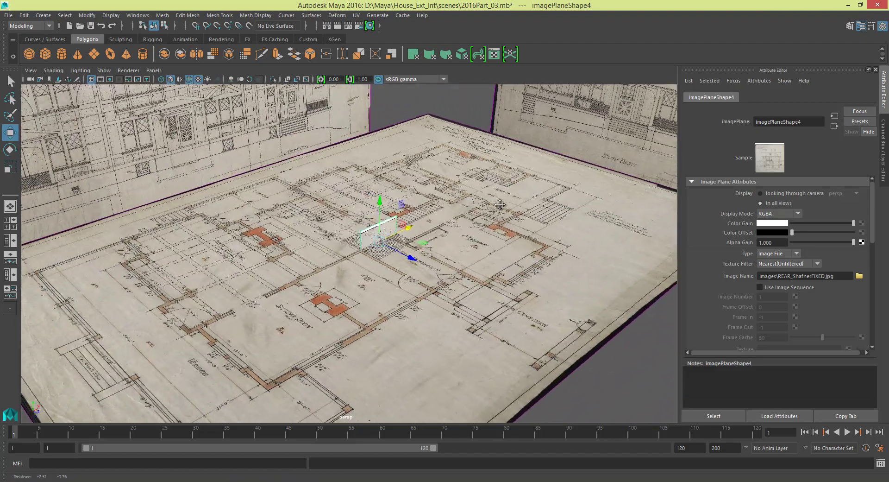
# - Select the rear elevation plane and set its X, Y and Z scale to 10
pyautogui.keyDown('alt'); pyautogui.moveTo(328, 204); pyautogui.dragTo(356, 204, button='right'); pyautogui.keyUp('alt')
pyautogui.click(374, 216)
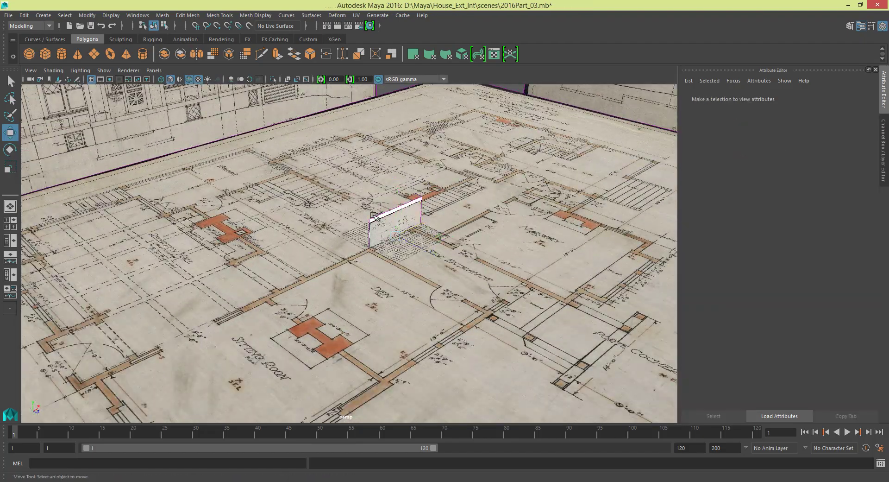
pyautogui.click(378, 216)
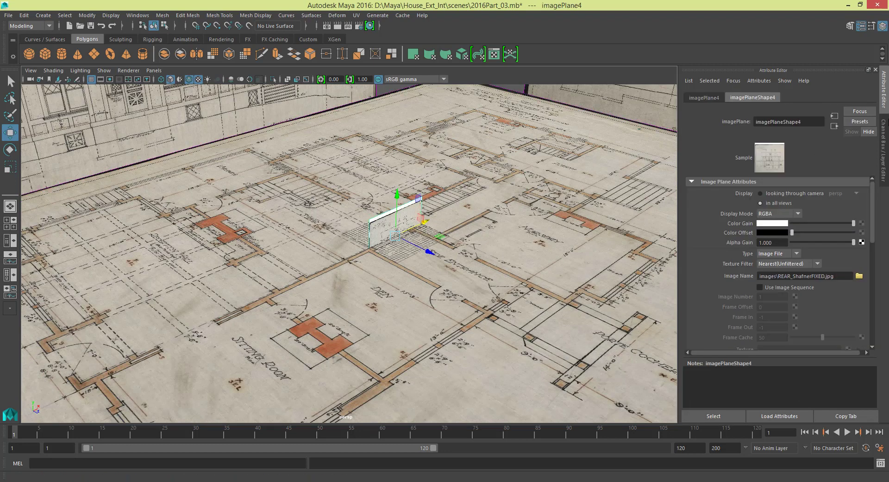
pyautogui.click(885, 123)
pyautogui.moveTo(857, 149); pyautogui.dragTo(860, 165)
pyautogui.write('10')
pyautogui.press('Return')
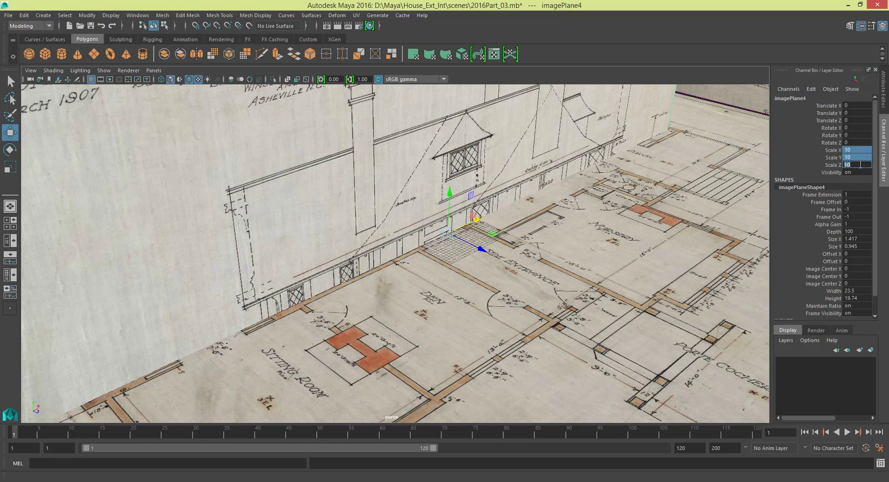
# - Raise the rear elevation plane along Y to about 73 so its drawing stands above the floor plan
pyautogui.keyDown('alt'); pyautogui.moveTo(516, 178); pyautogui.dragTo(561, 254, button='middle'); pyautogui.keyUp('alt')
pyautogui.keyDown('alt'); pyautogui.moveTo(560, 254); pyautogui.dragTo(510, 224, button='right'); pyautogui.keyUp('alt')
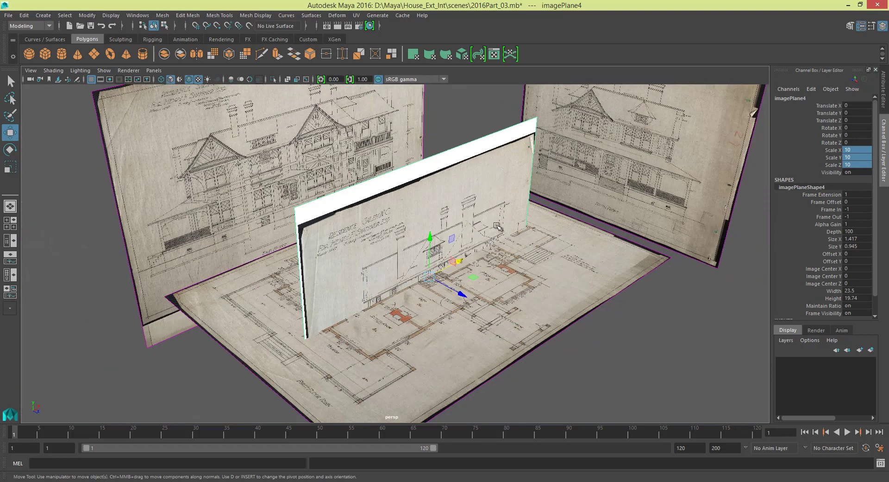
pyautogui.scroll(2, 489, 231)
pyautogui.press('e')
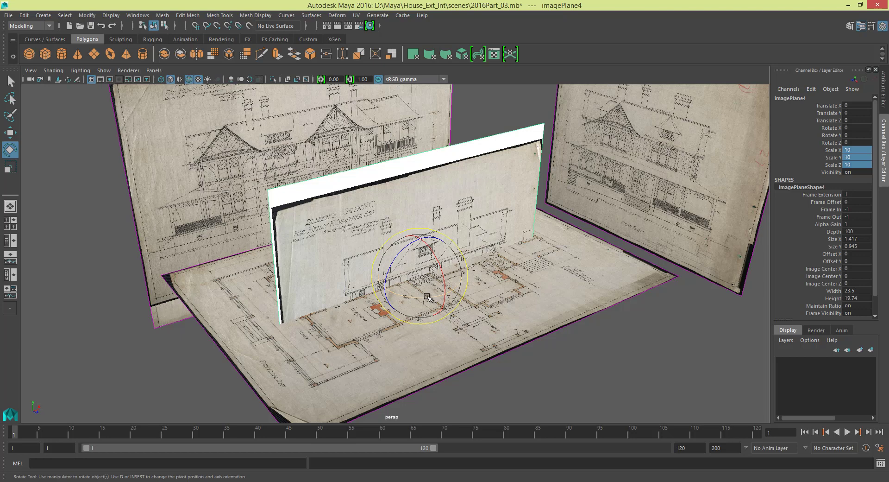
pyautogui.press('w')
pyautogui.moveTo(423, 238); pyautogui.dragTo(426, 153)
# - Rotate the rear elevation plane 90 degrees about Y so it stands perpendicular to the east front plane
pyautogui.press('e')
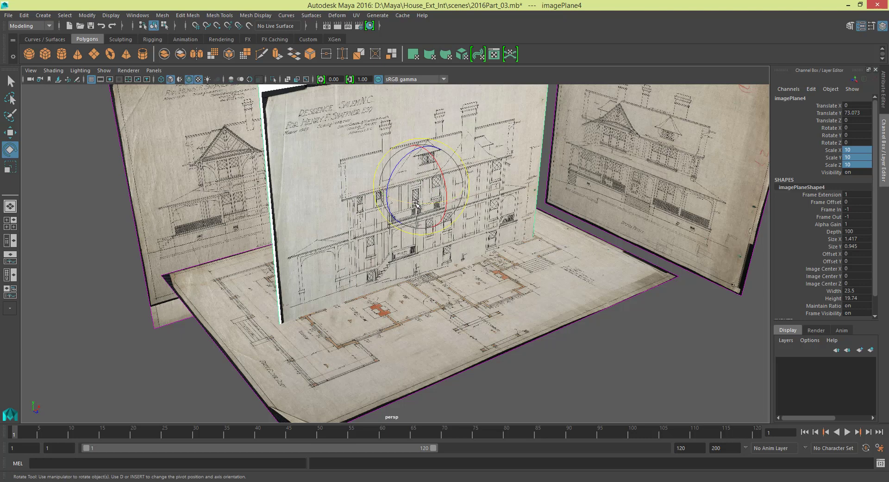
pyautogui.click(416, 205)
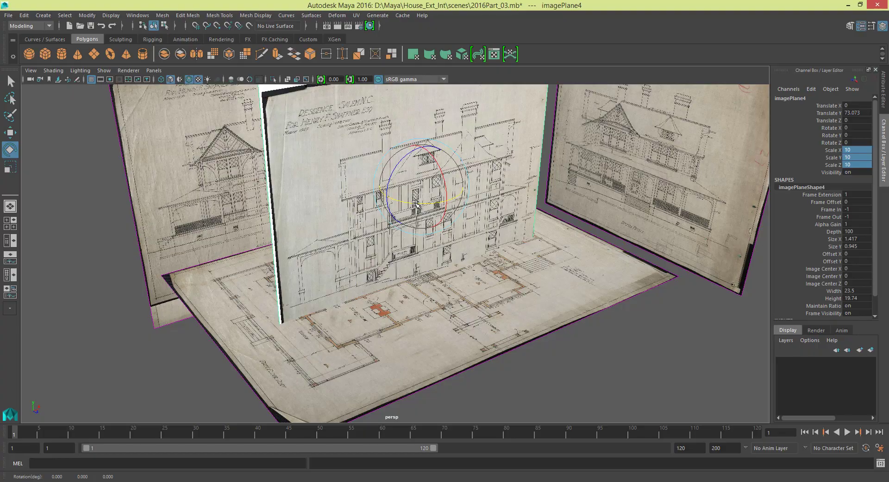
pyautogui.keyDown('alt'); pyautogui.moveTo(415, 204); pyautogui.dragTo(412, 352); pyautogui.keyUp('alt')
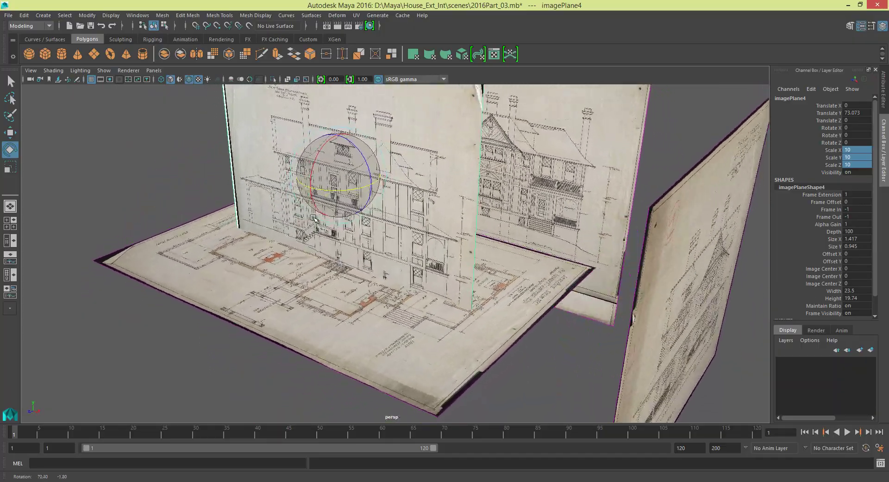
pyautogui.keyDown('alt'); pyautogui.moveTo(404, 320); pyautogui.dragTo(416, 318, button='right'); pyautogui.keyUp('alt')
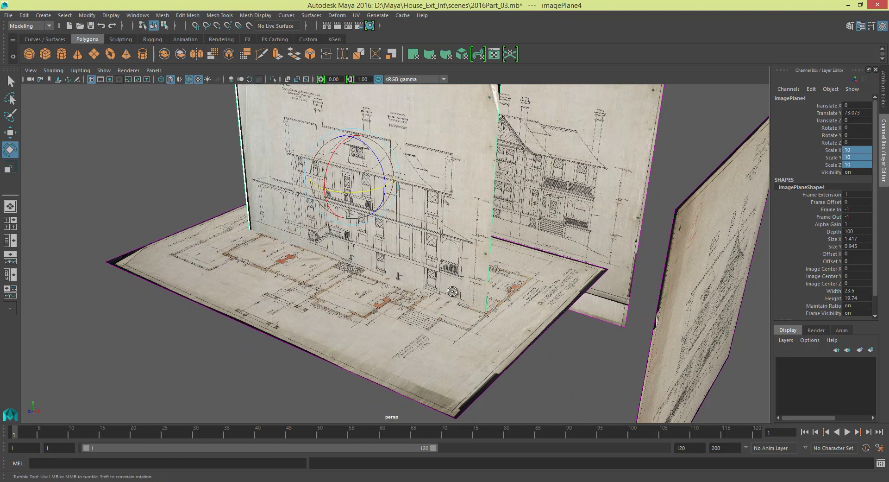
pyautogui.keyDown('alt'); pyautogui.moveTo(424, 313); pyautogui.dragTo(330, 262); pyautogui.keyUp('alt')
pyautogui.scroll(5, 321, 249)
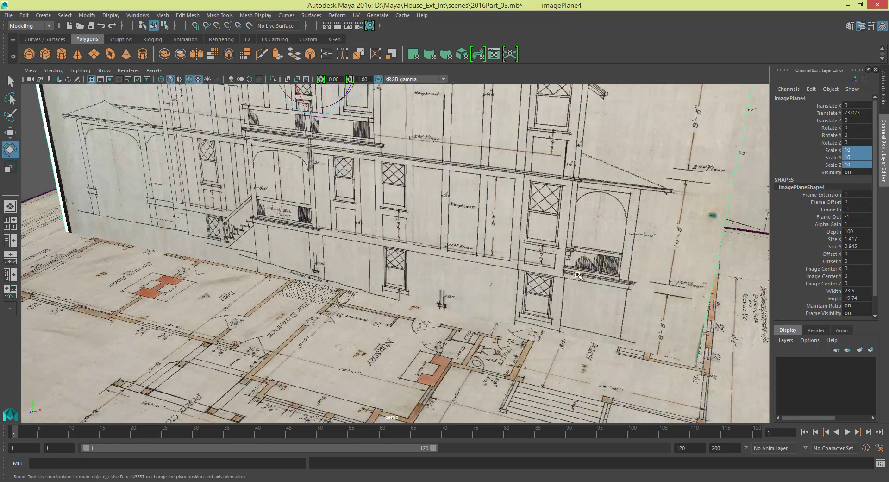
pyautogui.keyDown('alt'); pyautogui.moveTo(578, 275); pyautogui.dragTo(401, 227); pyautogui.keyUp('alt')
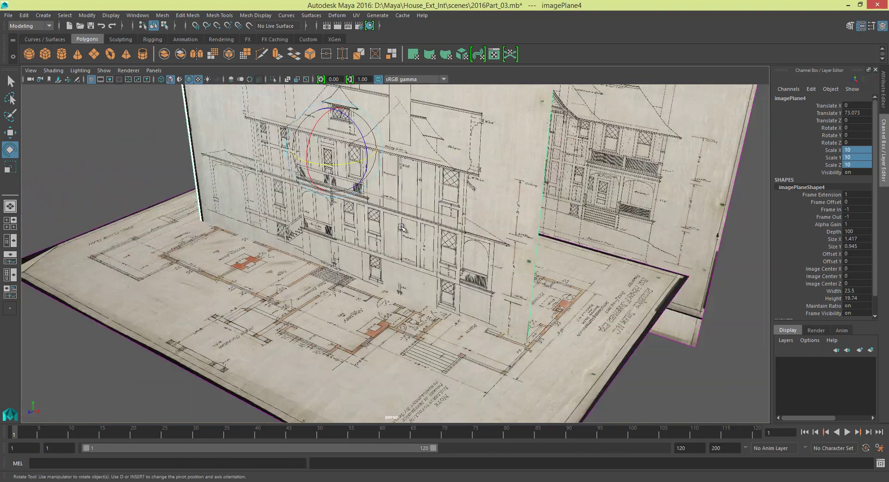
pyautogui.moveTo(341, 166); pyautogui.dragTo(401, 163)
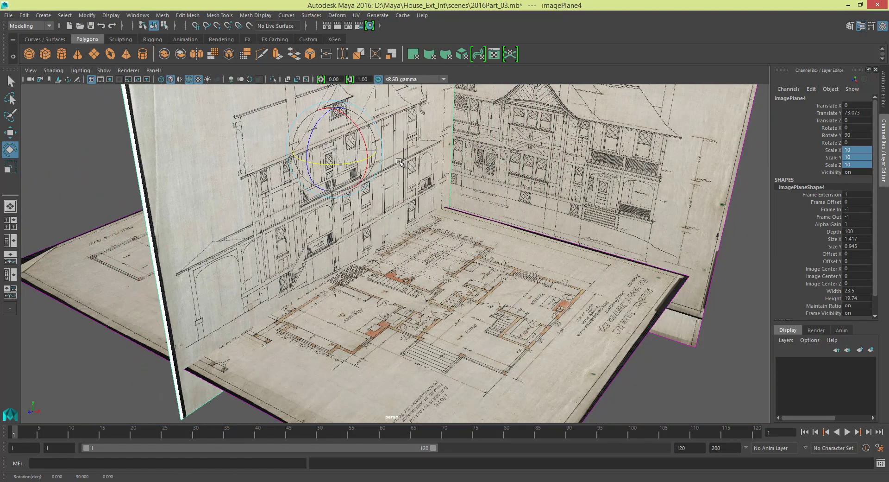
# - Shift the rear elevation plane along X to about 4.9 and check it against the floor plan's walls
pyautogui.keyDown('alt'); pyautogui.moveTo(451, 182); pyautogui.dragTo(405, 195); pyautogui.keyUp('alt')
pyautogui.keyDown('alt'); pyautogui.moveTo(464, 254); pyautogui.dragTo(475, 229, button='middle'); pyautogui.keyUp('alt')
pyautogui.press('w')
pyautogui.keyDown('alt'); pyautogui.moveTo(371, 175); pyautogui.dragTo(387, 183, button='middle'); pyautogui.keyUp('alt')
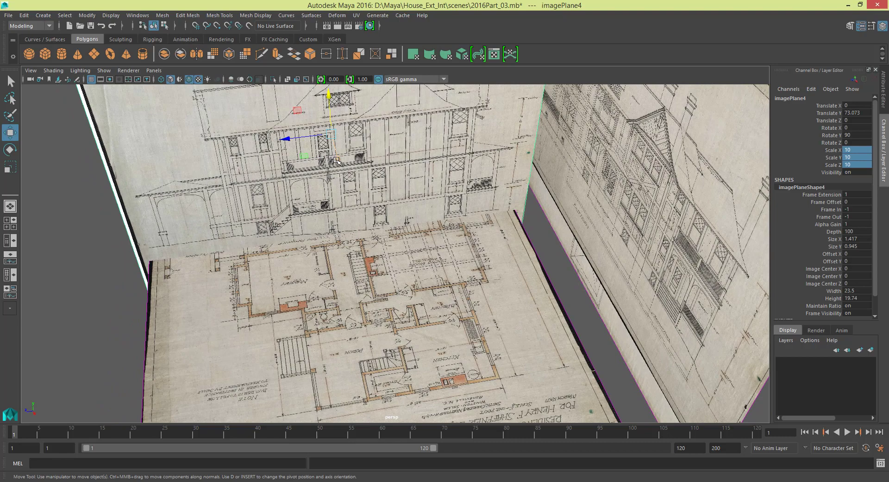
pyautogui.moveTo(337, 160); pyautogui.dragTo(345, 163)
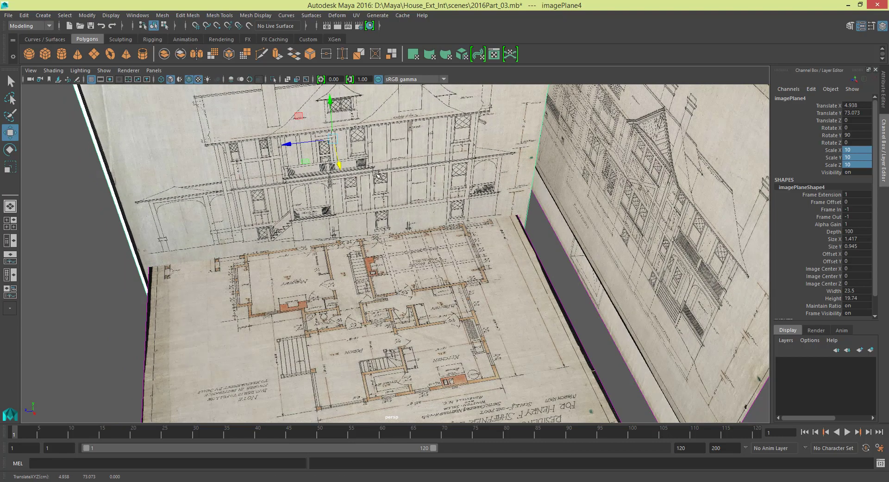
pyautogui.keyDown('alt'); pyautogui.moveTo(486, 228); pyautogui.dragTo(481, 228); pyautogui.keyUp('alt')
pyautogui.scroll(3, 430, 234)
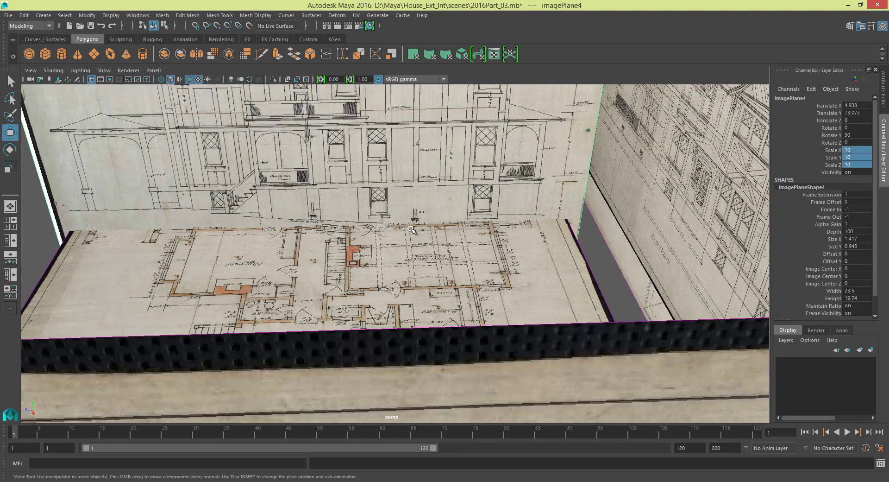
# - Reduce the south front image plane's Alpha Gain to about 0.046 so the planes behind it can be seen
pyautogui.scroll(-5, 399, 224)
pyautogui.click(491, 304)
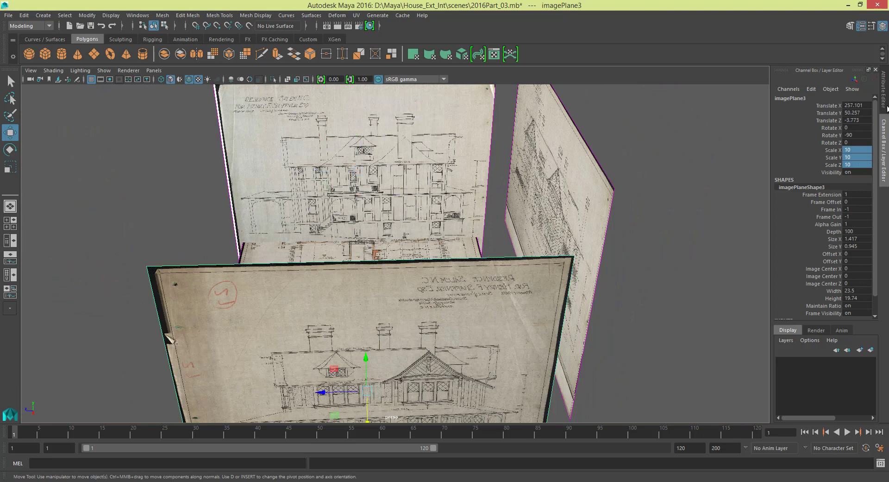
pyautogui.click(885, 105)
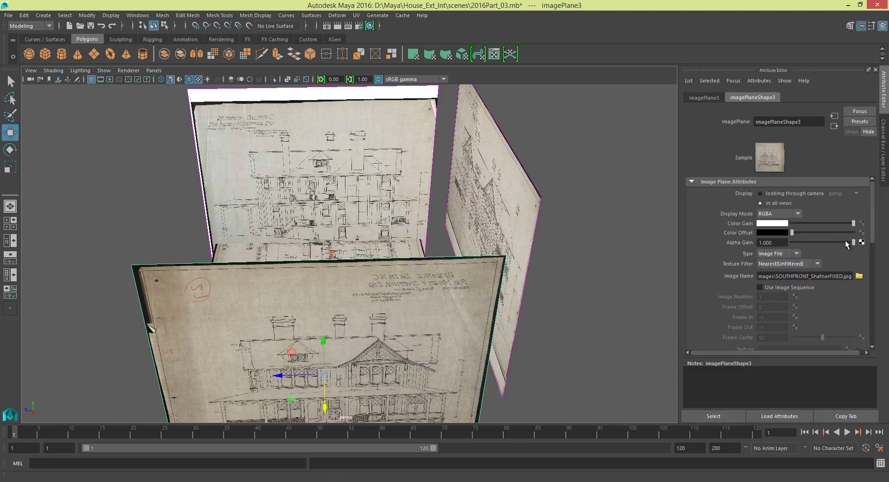
pyautogui.moveTo(846, 244); pyautogui.dragTo(796, 244)
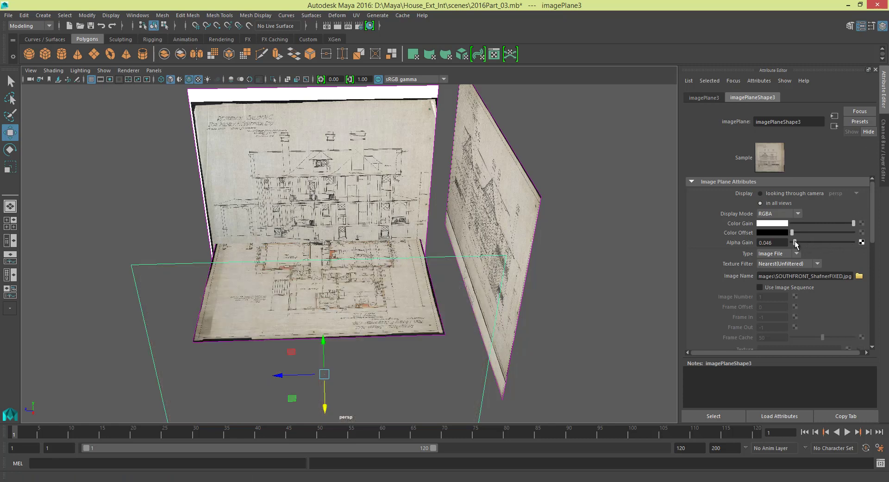
pyautogui.keyDown('alt'); pyautogui.moveTo(326, 208); pyautogui.dragTo(376, 205); pyautogui.keyUp('alt')
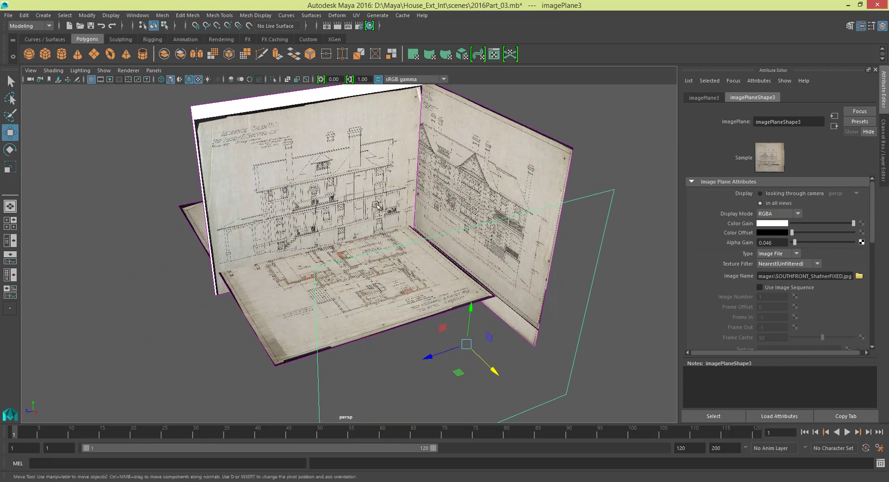
# - Select the rear elevation image plane and shift it along X to about 46.7
pyautogui.scroll(4, 403, 250)
pyautogui.scroll(-5, 426, 208)
pyautogui.keyDown('alt'); pyautogui.moveTo(444, 151); pyautogui.dragTo(280, 119); pyautogui.keyUp('alt')
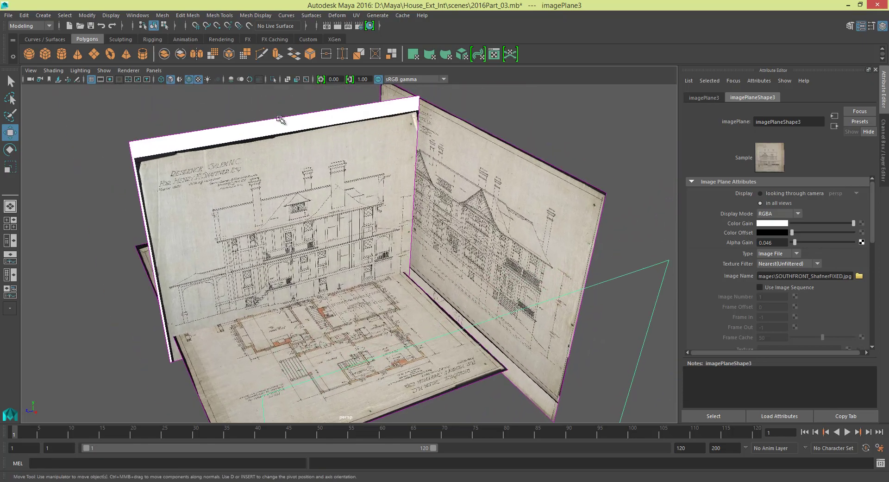
pyautogui.click(302, 141)
pyautogui.keyDown('alt'); pyautogui.moveTo(395, 172); pyautogui.dragTo(372, 188); pyautogui.keyUp('alt')
pyautogui.moveTo(297, 240); pyautogui.dragTo(307, 257)
pyautogui.scroll(5, 327, 265)
pyautogui.moveTo(378, 263)
pyautogui.keyDown('alt'); pyautogui.mouseDown()
pyautogui.moveTo(368, 237)
pyautogui.moveTo(373, 253)
pyautogui.mouseUp(); pyautogui.keyUp('alt')
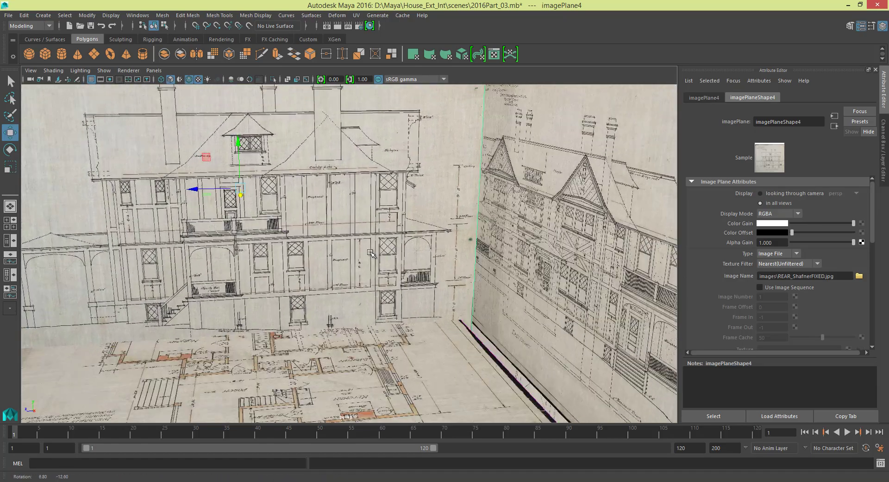
pyautogui.keyDown('alt'); pyautogui.moveTo(338, 241); pyautogui.dragTo(378, 253, button='middle'); pyautogui.keyUp('alt')
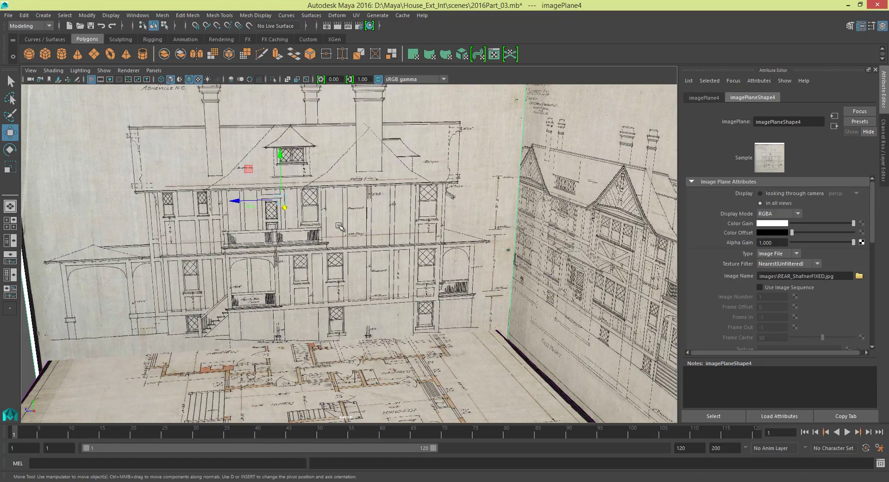
pyautogui.scroll(1, 340, 226)
pyautogui.scroll(2, 305, 220)
pyautogui.moveTo(266, 196); pyautogui.dragTo(273, 203)
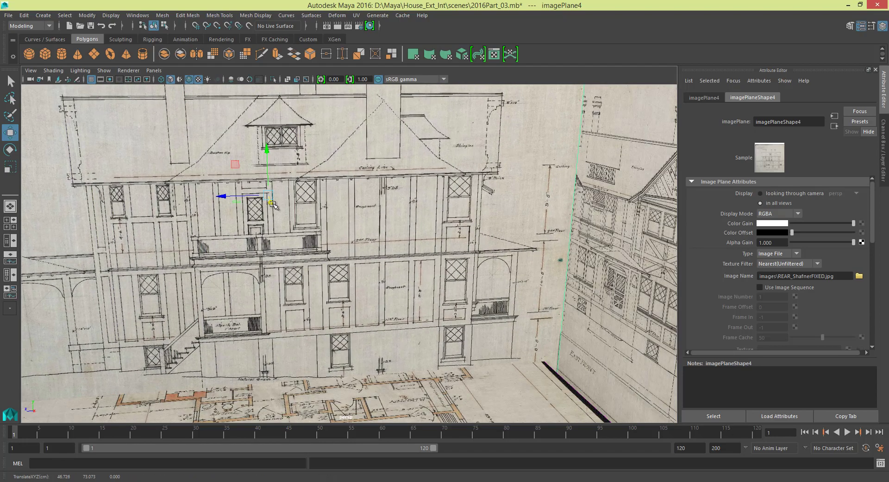
# - Lower the rear elevation plane to about 51.2 in Y and shift it to about 1.6 in Z
pyautogui.keyDown('alt'); pyautogui.moveTo(273, 203); pyautogui.dragTo(246, 155, button='middle'); pyautogui.keyUp('alt')
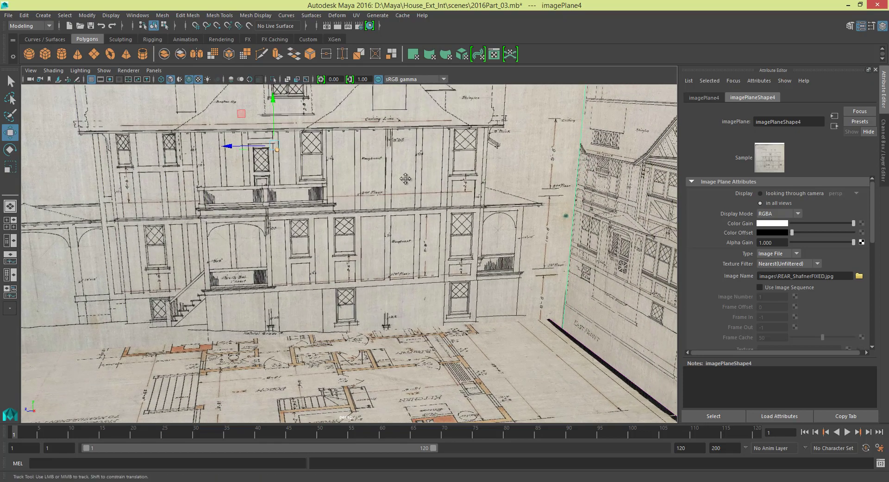
pyautogui.keyDown('alt'); pyautogui.moveTo(419, 181); pyautogui.dragTo(366, 180, button='middle'); pyautogui.keyUp('alt')
pyautogui.moveTo(220, 106); pyautogui.dragTo(215, 165)
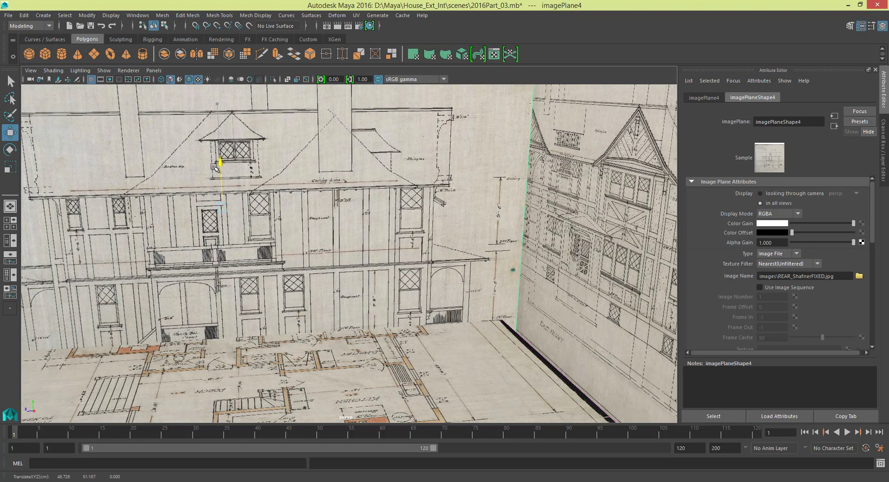
pyautogui.keyDown('alt'); pyautogui.moveTo(231, 193); pyautogui.dragTo(199, 182, button='middle'); pyautogui.keyUp('alt')
pyautogui.moveTo(143, 198); pyautogui.dragTo(140, 203)
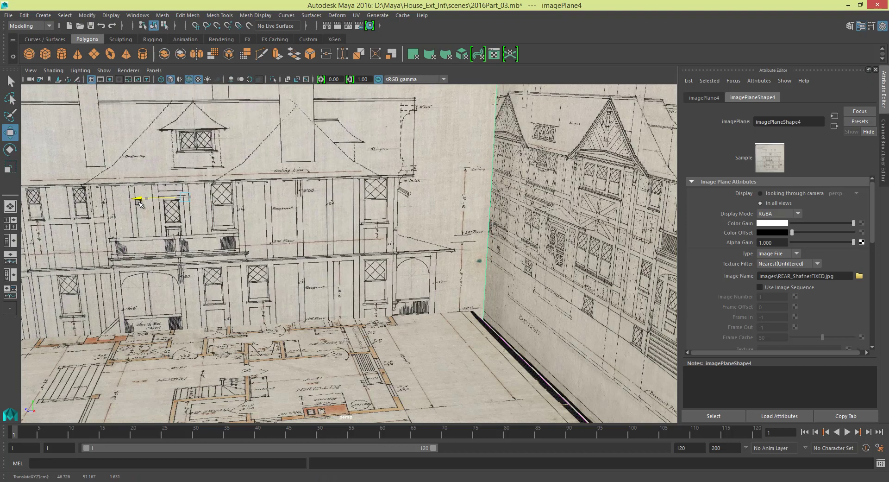
# - Slide the rear elevation plane along X across the floor plan, bringing its base near the sitting room
pyautogui.keyDown('alt'); pyautogui.moveTo(240, 226); pyautogui.dragTo(299, 204, button='middle'); pyautogui.keyUp('alt')
pyautogui.keyDown('alt'); pyautogui.moveTo(299, 204); pyautogui.dragTo(422, 277); pyautogui.keyUp('alt')
pyautogui.keyDown('alt'); pyautogui.moveTo(257, 281); pyautogui.dragTo(393, 255); pyautogui.keyUp('alt')
pyautogui.moveTo(354, 118); pyautogui.dragTo(345, 145)
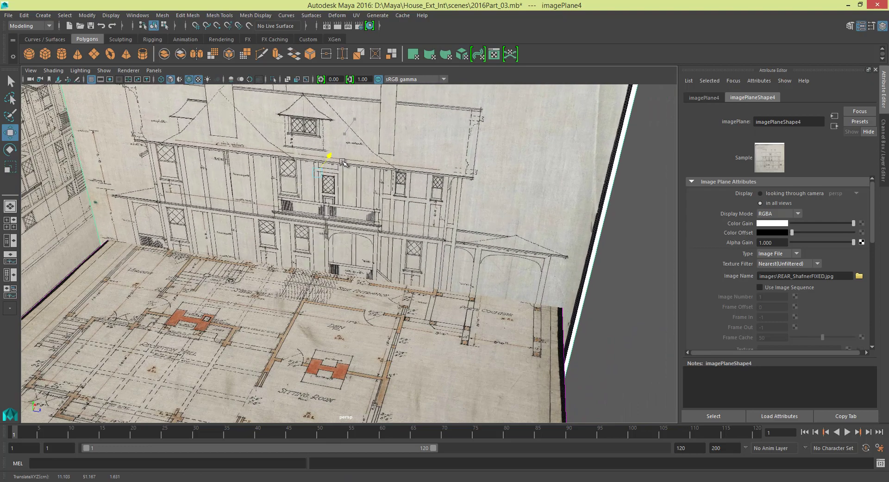
pyautogui.moveTo(340, 171); pyautogui.dragTo(334, 203)
pyautogui.keyDown('alt'); pyautogui.moveTo(291, 294); pyautogui.dragTo(480, 187); pyautogui.keyUp('alt')
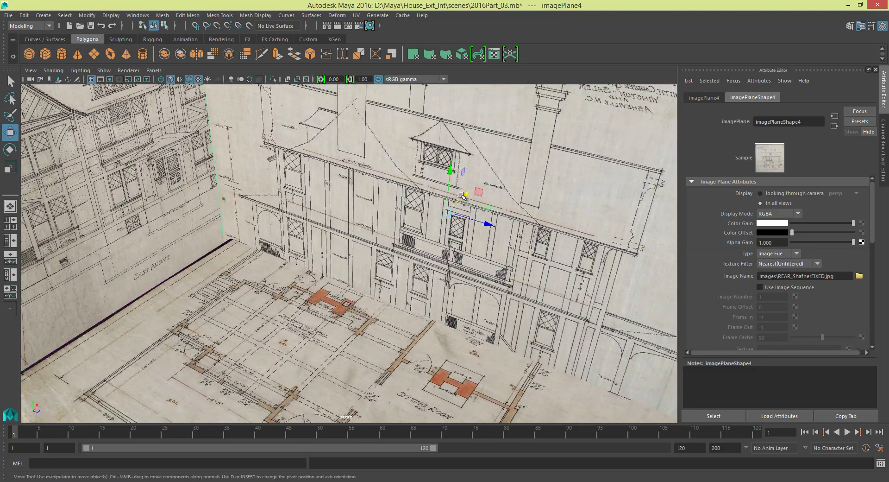
# - Nudge the rear elevation plane along Z to about 2.3, lining its walls up with the floor plan
pyautogui.keyDown('alt'); pyautogui.moveTo(482, 187); pyautogui.dragTo(432, 218, button='middle'); pyautogui.keyUp('alt')
pyautogui.moveTo(431, 218); pyautogui.dragTo(374, 210)
pyautogui.keyDown('alt'); pyautogui.moveTo(403, 212); pyautogui.dragTo(518, 217); pyautogui.keyUp('alt')
pyautogui.keyDown('alt'); pyautogui.moveTo(505, 214); pyautogui.dragTo(486, 234, button='middle'); pyautogui.keyUp('alt')
pyautogui.scroll(3, 421, 246)
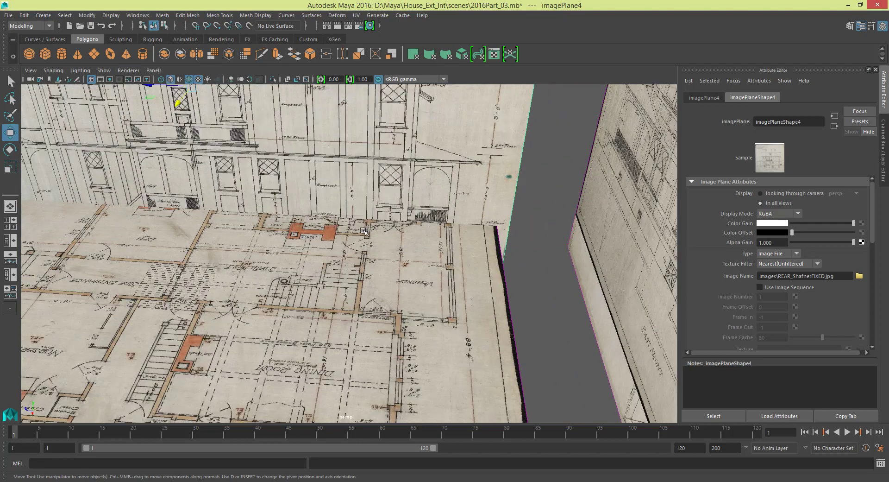
pyautogui.keyDown('alt'); pyautogui.moveTo(235, 120); pyautogui.dragTo(233, 142); pyautogui.keyUp('alt')
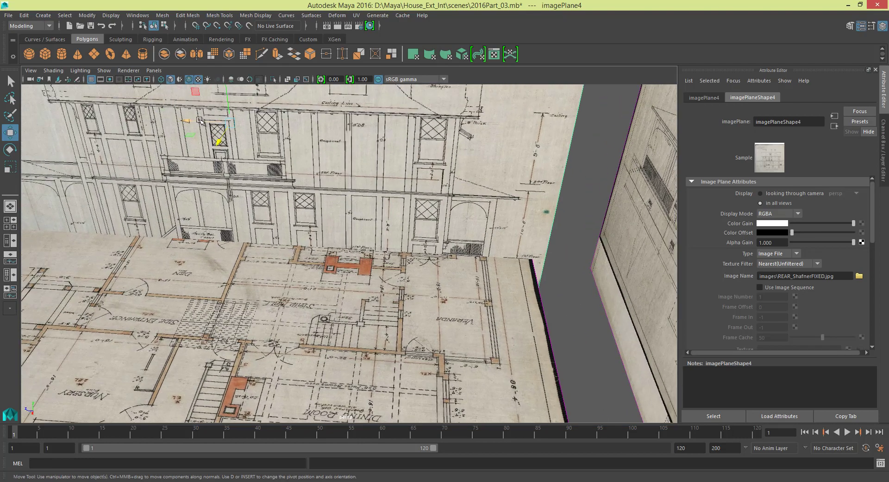
pyautogui.moveTo(199, 120); pyautogui.dragTo(198, 121)
pyautogui.keyDown('alt'); pyautogui.moveTo(198, 122); pyautogui.dragTo(197, 140); pyautogui.keyUp('alt')
pyautogui.keyDown('alt'); pyautogui.moveTo(198, 141); pyautogui.dragTo(448, 184, button='middle'); pyautogui.keyUp('alt')
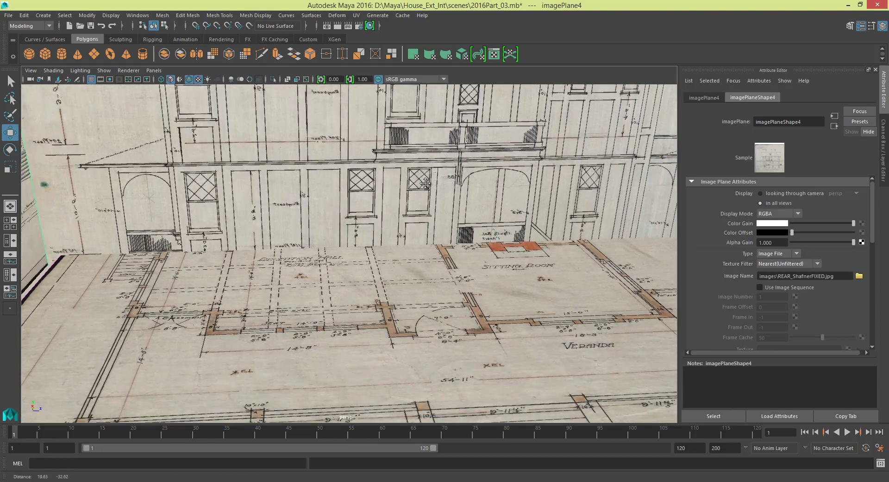
# - Move the rear elevation plane to about -23 in X and fine-tune its Z position to about 1.89
pyautogui.keyDown('alt'); pyautogui.moveTo(425, 183); pyautogui.dragTo(433, 120); pyautogui.keyUp('alt')
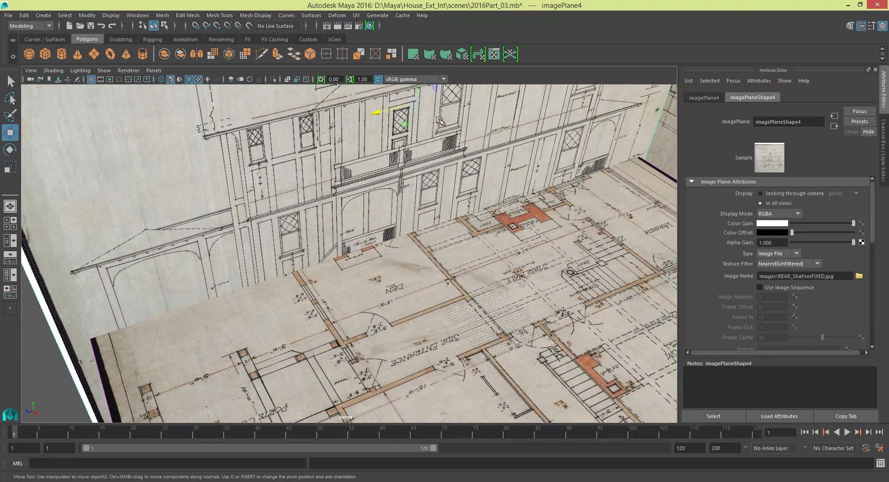
pyautogui.moveTo(440, 121); pyautogui.dragTo(481, 174, button='middle')
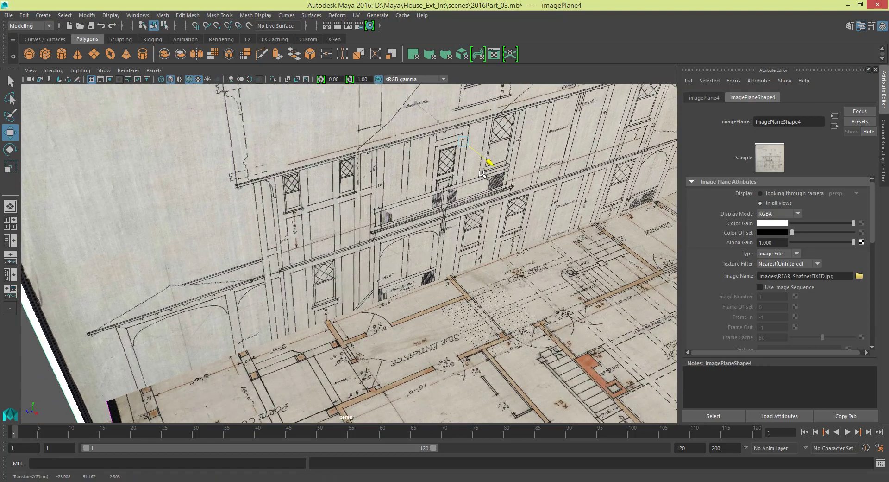
pyautogui.moveTo(425, 153); pyautogui.dragTo(426, 154, button='middle')
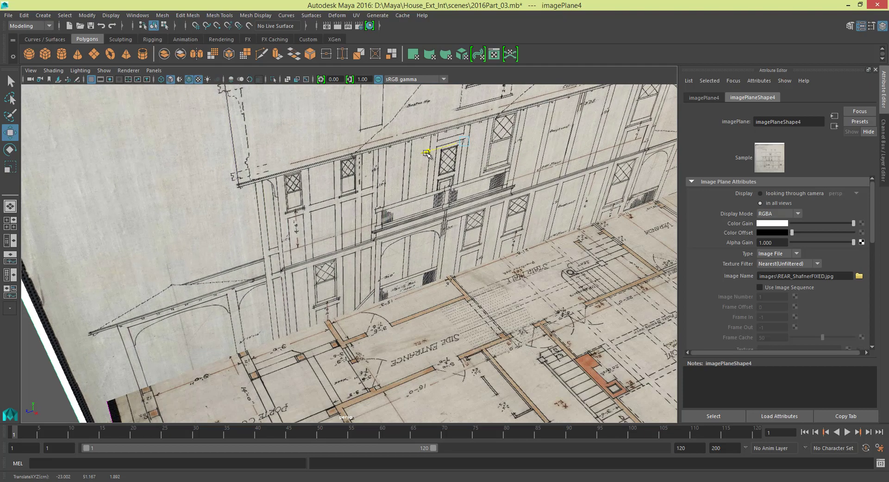
# - Create a polygon plane at the origin and scale it up until it extends beyond the floor plan
pyautogui.keyDown('alt'); pyautogui.moveTo(443, 195); pyautogui.dragTo(410, 243); pyautogui.keyUp('alt')
pyautogui.scroll(-5, 479, 229)
pyautogui.keyDown('alt'); pyautogui.moveTo(452, 241); pyautogui.dragTo(377, 272, button='middle'); pyautogui.keyUp('alt')
pyautogui.keyDown('alt'); pyautogui.moveTo(377, 271); pyautogui.dragTo(403, 244); pyautogui.keyUp('alt')
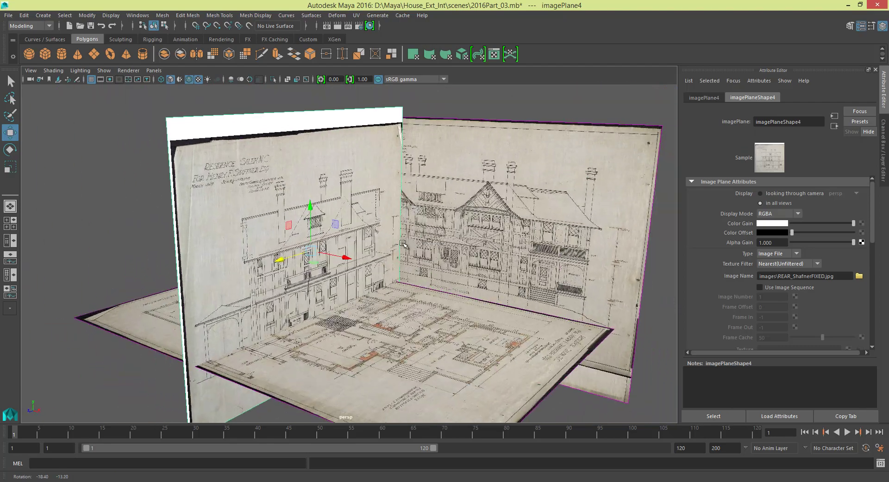
pyautogui.click(88, 199)
pyautogui.click(98, 56)
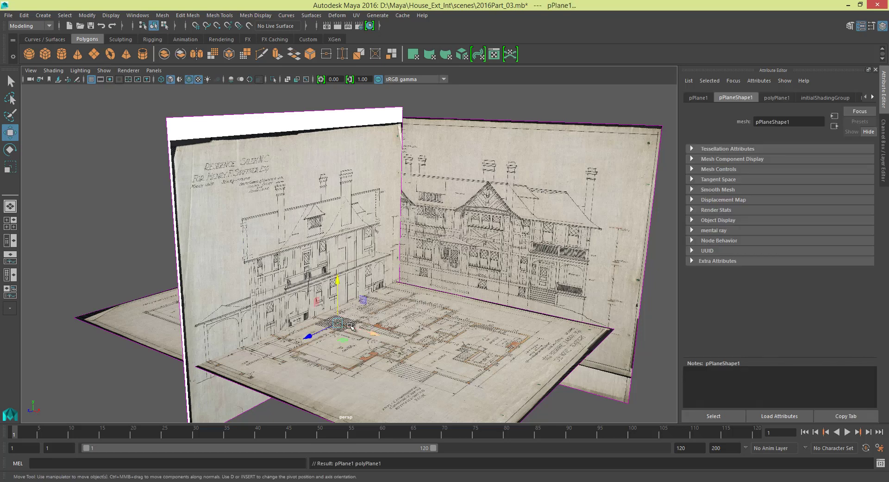
pyautogui.press('e')
pyautogui.press('r')
pyautogui.moveTo(340, 325); pyautogui.dragTo(584, 303)
pyautogui.press('w')
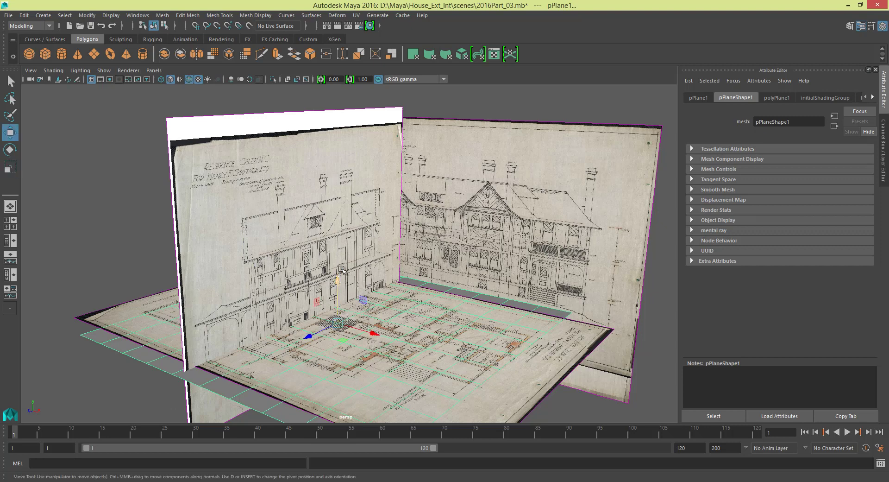
# - Raise the polygon plane to about 105.9 in Y and scale it uniformly to about 371.8 so it crosses both elevations
pyautogui.moveTo(350, 247); pyautogui.dragTo(360, 135, button='middle')
pyautogui.keyDown('alt'); pyautogui.moveTo(501, 184); pyautogui.dragTo(439, 176); pyautogui.keyUp('alt')
pyautogui.keyDown('alt'); pyautogui.moveTo(439, 176); pyautogui.dragTo(435, 221, button='middle'); pyautogui.keyUp('alt')
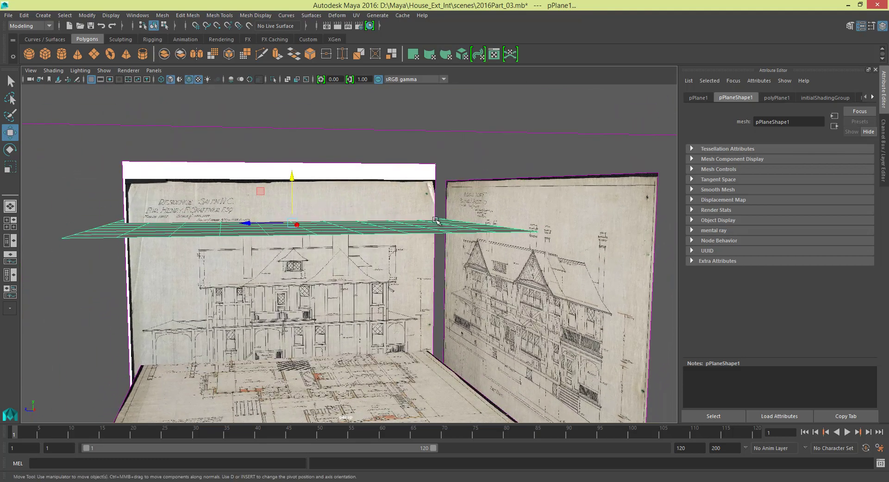
pyautogui.keyDown('alt'); pyautogui.moveTo(437, 221); pyautogui.dragTo(404, 283, button='right'); pyautogui.keyUp('alt')
pyautogui.press('r')
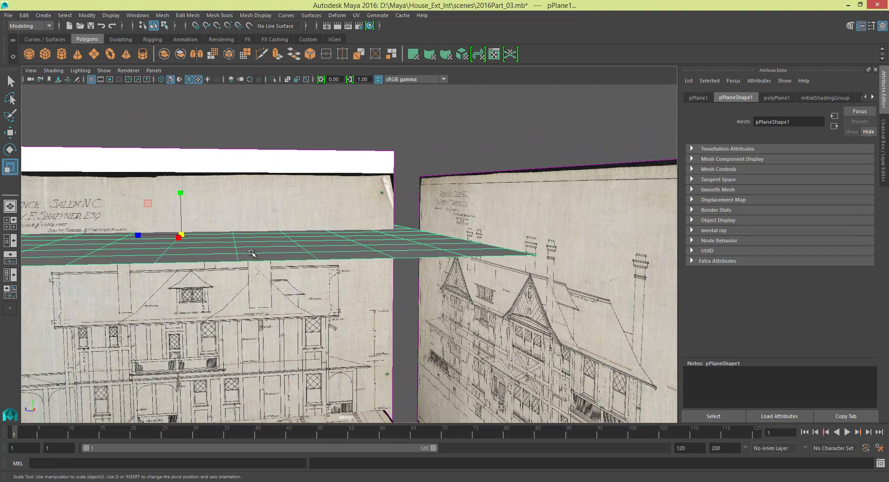
pyautogui.keyDown('alt'); pyautogui.moveTo(251, 252); pyautogui.dragTo(300, 262); pyautogui.keyUp('alt')
pyautogui.moveTo(210, 273); pyautogui.dragTo(396, 275)
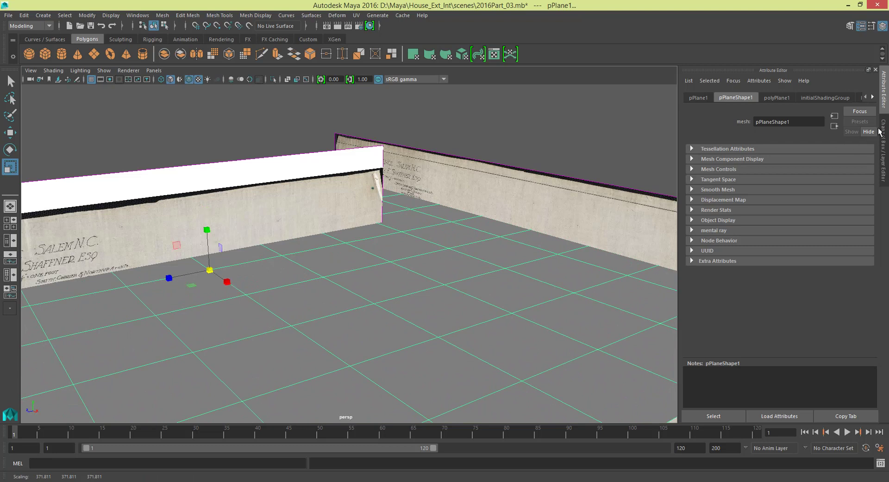
# - Fine-tune the polygon plane's Translate Y to about 105 against the lettering on the elevations
pyautogui.click(883, 132)
pyautogui.press('w')
pyautogui.click(832, 113)
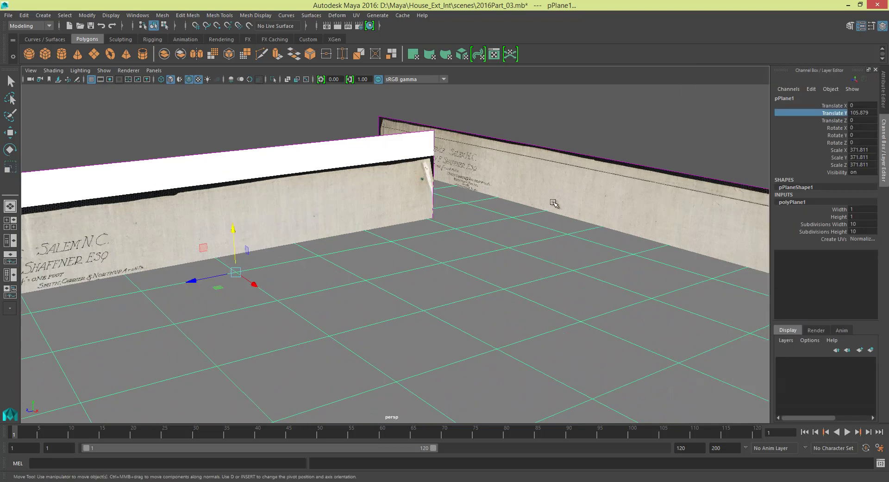
pyautogui.moveTo(554, 203); pyautogui.dragTo(541, 207, button='middle')
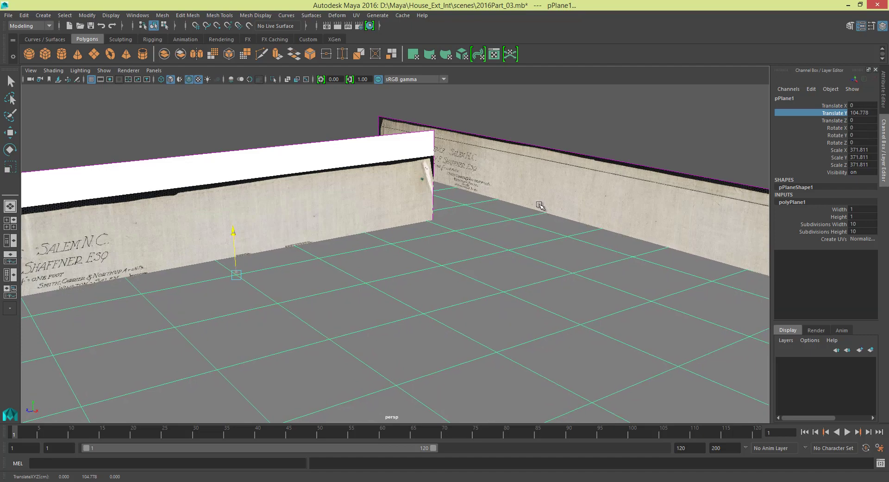
# - Lower the polygon plane to about 0.97 in Y to compare the base lines of the rear and east elevations
pyautogui.keyDown('alt'); pyautogui.moveTo(573, 246); pyautogui.dragTo(549, 209, button='middle'); pyautogui.keyUp('alt')
pyautogui.keyDown('alt'); pyautogui.moveTo(549, 209); pyautogui.dragTo(396, 274); pyautogui.keyUp('alt')
pyautogui.scroll(-5, 396, 274)
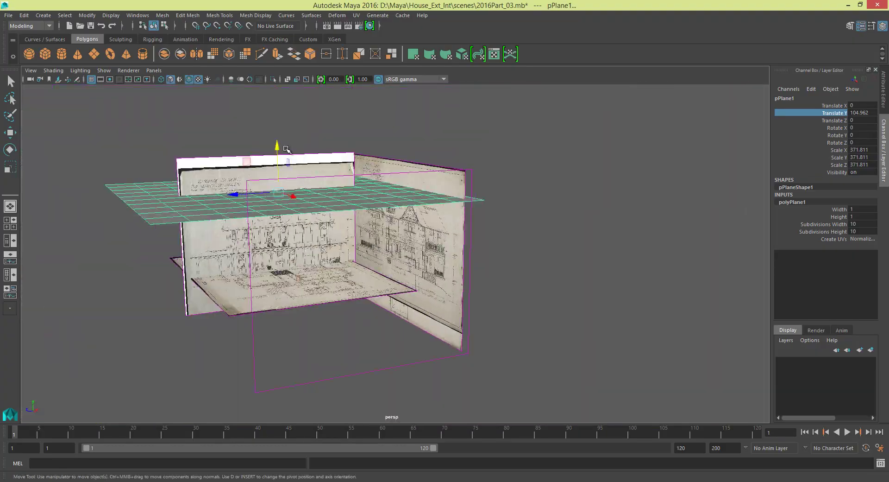
pyautogui.moveTo(277, 147); pyautogui.dragTo(313, 228)
pyautogui.scroll(5, 446, 311)
pyautogui.keyDown('alt'); pyautogui.moveTo(446, 312); pyautogui.dragTo(496, 291); pyautogui.keyUp('alt')
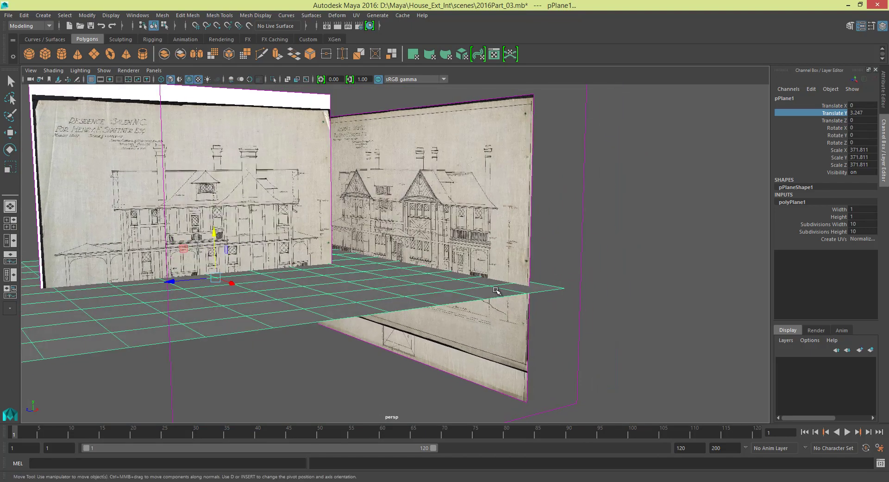
pyautogui.keyDown('alt'); pyautogui.moveTo(496, 292); pyautogui.dragTo(481, 269, button='middle'); pyautogui.keyUp('alt')
pyautogui.keyDown('alt'); pyautogui.moveTo(481, 270); pyautogui.dragTo(641, 248, button='right'); pyautogui.keyUp('alt')
pyautogui.moveTo(631, 229); pyautogui.dragTo(617, 231, button='middle')
# - Raise the polygon plane to about 86.6 in Y to compare the chimney heights on both elevations
pyautogui.keyDown('alt'); pyautogui.moveTo(231, 167); pyautogui.dragTo(363, 218, button='middle'); pyautogui.keyUp('alt')
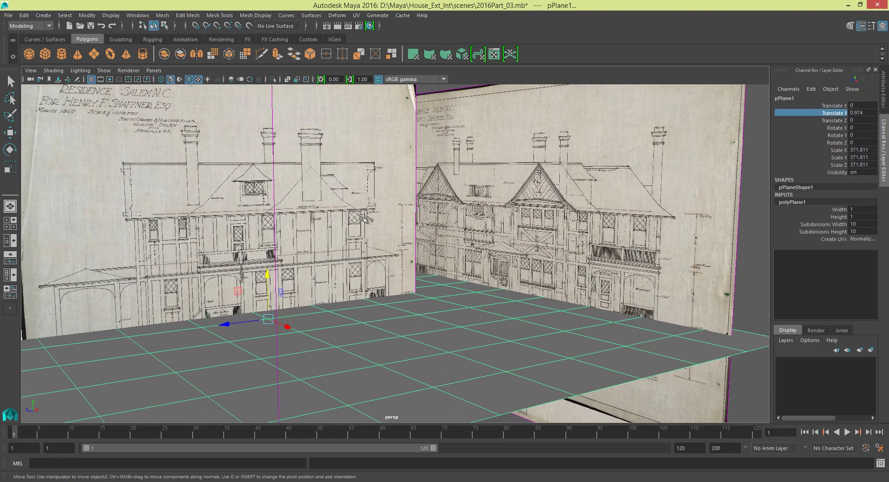
pyautogui.keyDown('alt'); pyautogui.moveTo(374, 166); pyautogui.dragTo(375, 170, button='middle'); pyautogui.keyUp('alt')
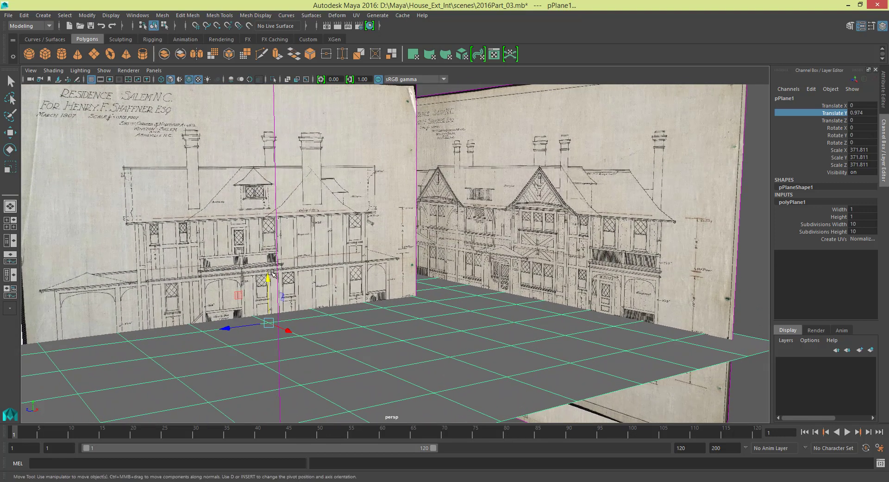
pyautogui.moveTo(268, 275); pyautogui.dragTo(288, 126)
pyautogui.moveTo(289, 128); pyautogui.dragTo(290, 120, button='middle')
pyautogui.keyDown('alt'); pyautogui.moveTo(290, 120); pyautogui.dragTo(431, 179); pyautogui.keyUp('alt')
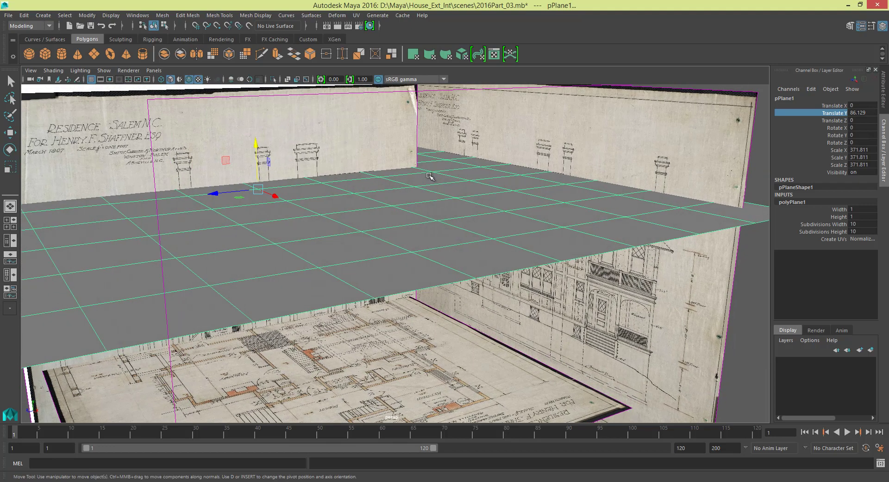
pyautogui.moveTo(452, 177); pyautogui.dragTo(452, 176, button='middle')
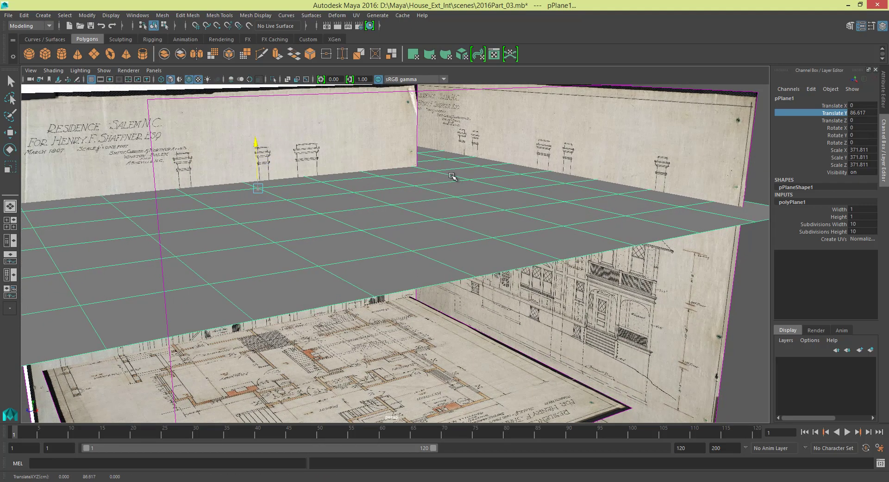
# - Delete the polygon plane used for comparing heights
pyautogui.keyDown('alt'); pyautogui.moveTo(451, 176); pyautogui.dragTo(401, 219, button='right'); pyautogui.keyUp('alt')
pyautogui.keyDown('alt'); pyautogui.moveTo(401, 218); pyautogui.dragTo(435, 228); pyautogui.keyUp('alt')
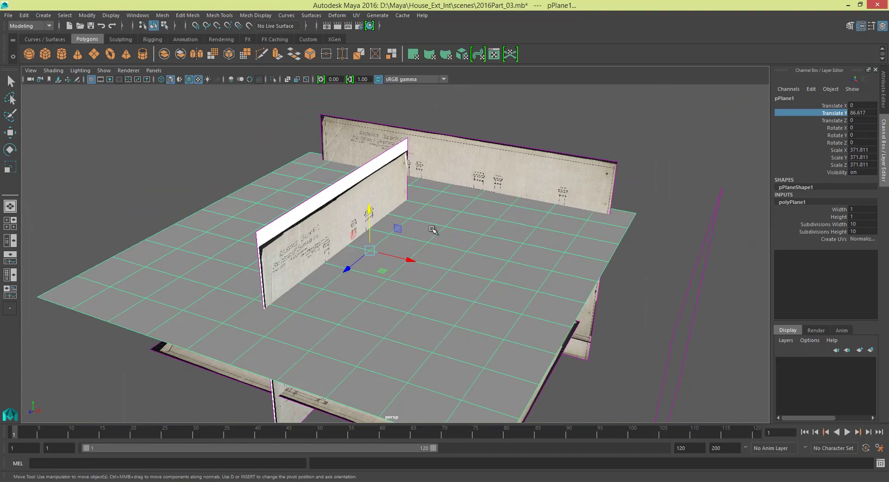
pyautogui.press('Delete')
# - Select the rear elevation image plane and move it behind the floor plan to about -182 in X
pyautogui.press('r')
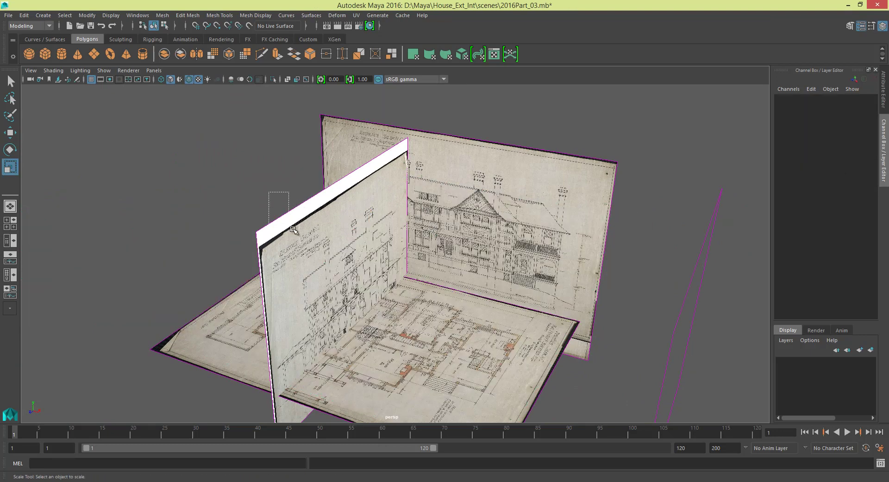
pyautogui.click(293, 230)
pyautogui.press('w')
pyautogui.moveTo(387, 292); pyautogui.dragTo(238, 274)
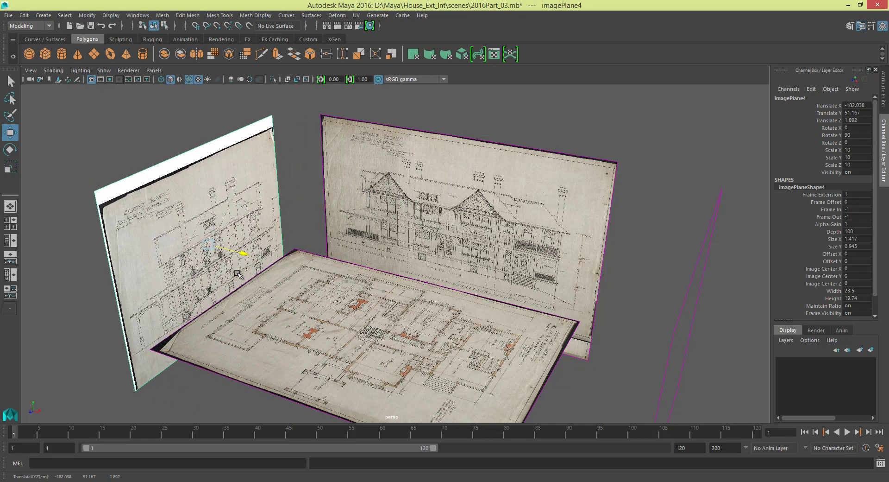
# - Select the south front image plane and set its Alpha Gain to 1.000
pyautogui.keyDown('alt'); pyautogui.moveTo(321, 288); pyautogui.dragTo(556, 208); pyautogui.keyUp('alt')
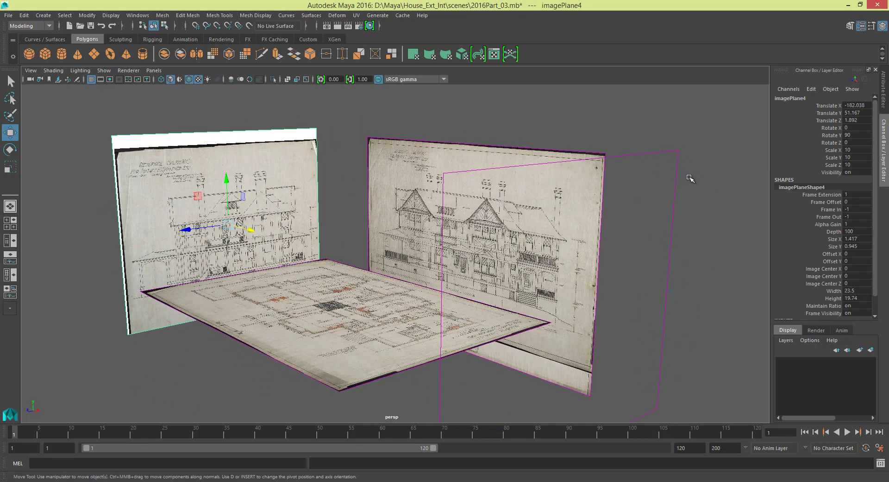
pyautogui.moveTo(690, 178); pyautogui.dragTo(660, 137)
pyautogui.click(885, 86)
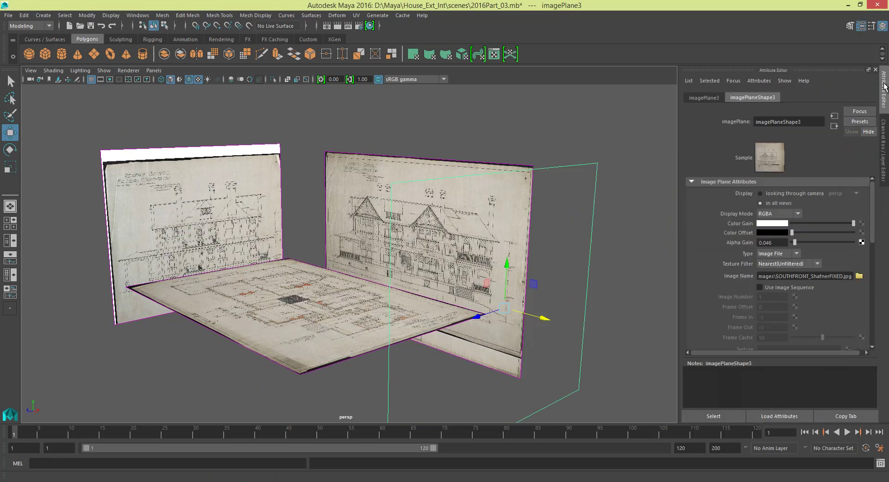
pyautogui.moveTo(816, 242); pyautogui.dragTo(858, 246)
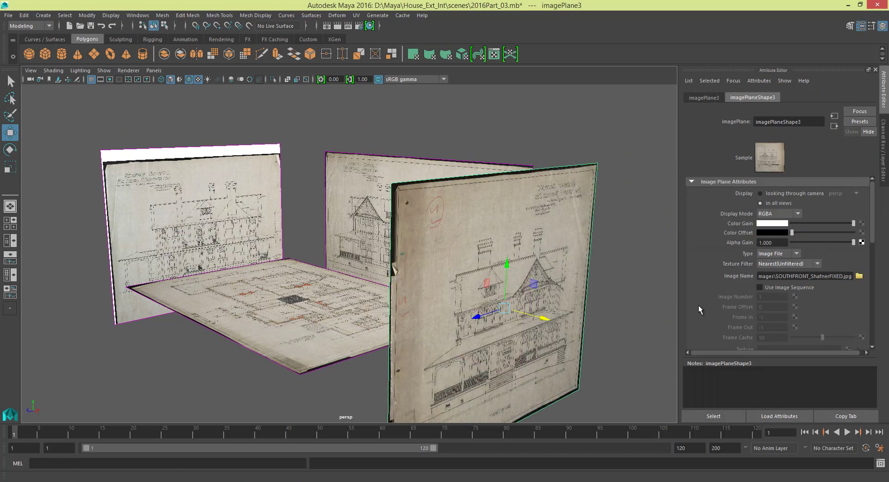
# - Select the east front image plane and move it back away from the floor plan to about -312 in Z
pyautogui.keyDown('alt'); pyautogui.moveTo(191, 253); pyautogui.dragTo(256, 217); pyautogui.keyUp('alt')
pyautogui.click(295, 122)
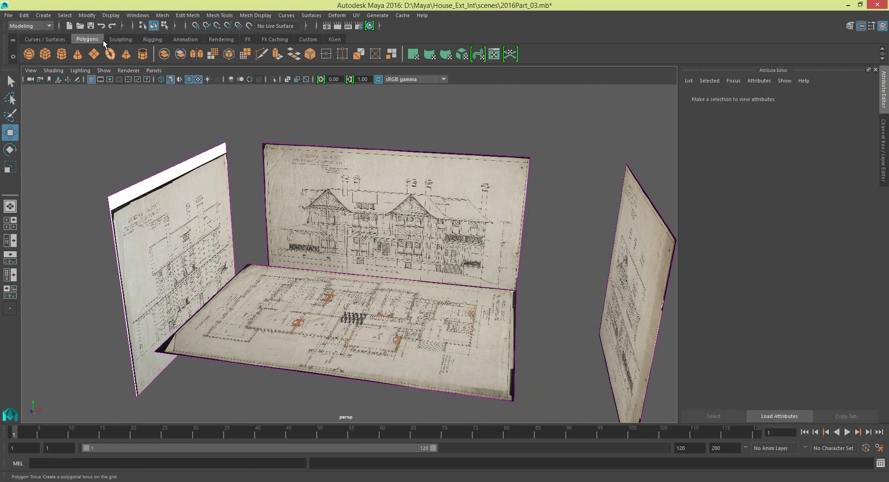
pyautogui.moveTo(555, 236)
pyautogui.keyDown('alt'); pyautogui.mouseDown()
pyautogui.moveTo(542, 236)
pyautogui.moveTo(554, 236)
pyautogui.mouseUp(); pyautogui.keyUp('alt')
pyautogui.click(615, 262)
pyautogui.keyDown('alt'); pyautogui.moveTo(614, 262); pyautogui.dragTo(605, 317); pyautogui.keyUp('alt')
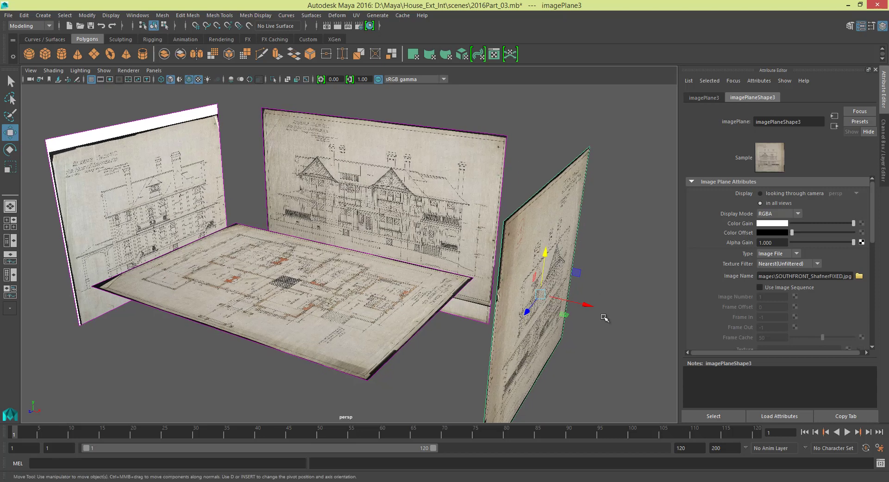
pyautogui.keyDown('alt'); pyautogui.moveTo(268, 182); pyautogui.dragTo(274, 144); pyautogui.keyUp('alt')
pyautogui.click(384, 241)
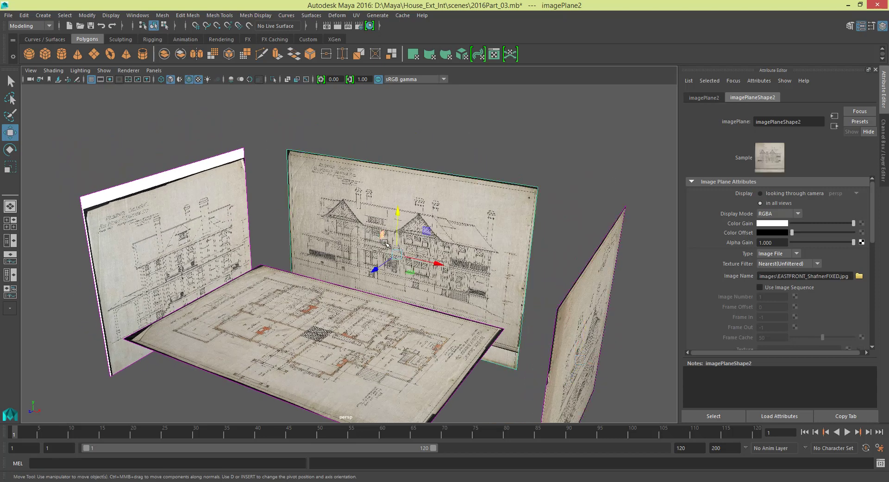
pyautogui.moveTo(375, 274); pyautogui.dragTo(533, 278, button='middle')
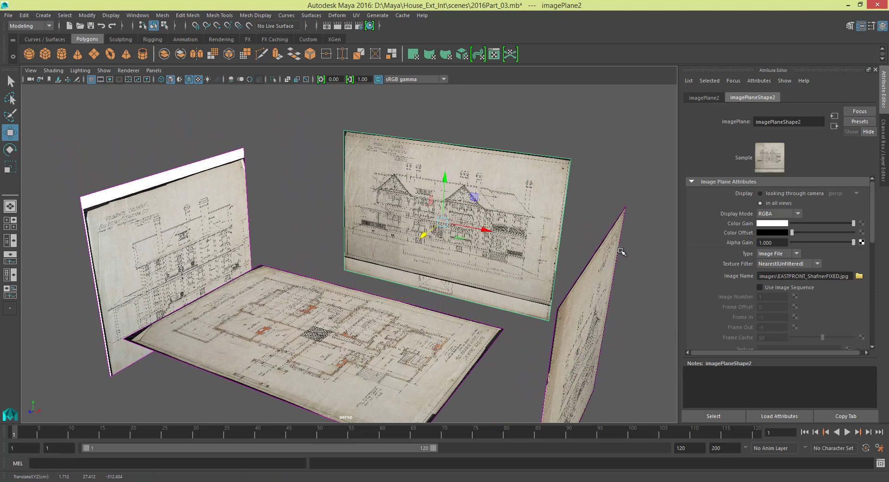
# - Move the south front image plane across the floor plan to just in front of the rear elevation plane and save the scene
pyautogui.click(610, 239)
pyautogui.moveTo(629, 374); pyautogui.dragTo(268, 195)
pyautogui.click(320, 223)
pyautogui.moveTo(384, 279); pyautogui.dragTo(340, 268)
pyautogui.click(435, 234)
pyautogui.keyDown('alt'); pyautogui.moveTo(507, 258); pyautogui.dragTo(431, 238, button='middle'); pyautogui.keyUp('alt')
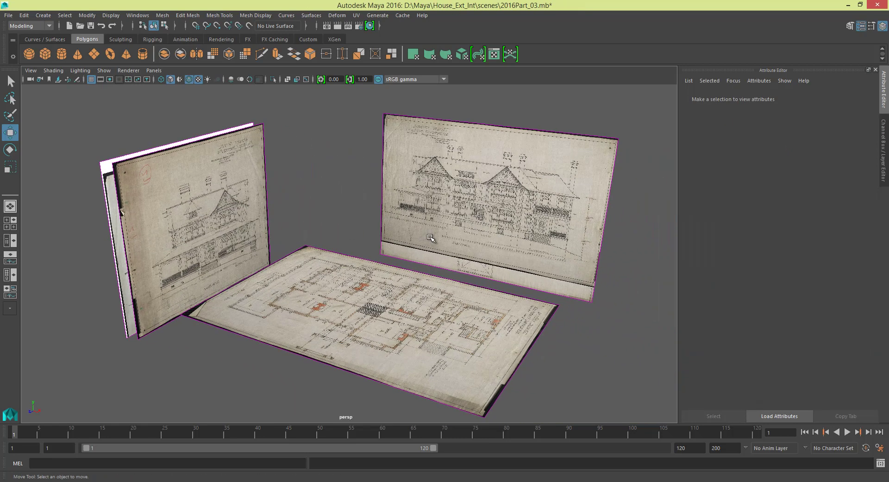
pyautogui.hotkey('ctrl', 's')
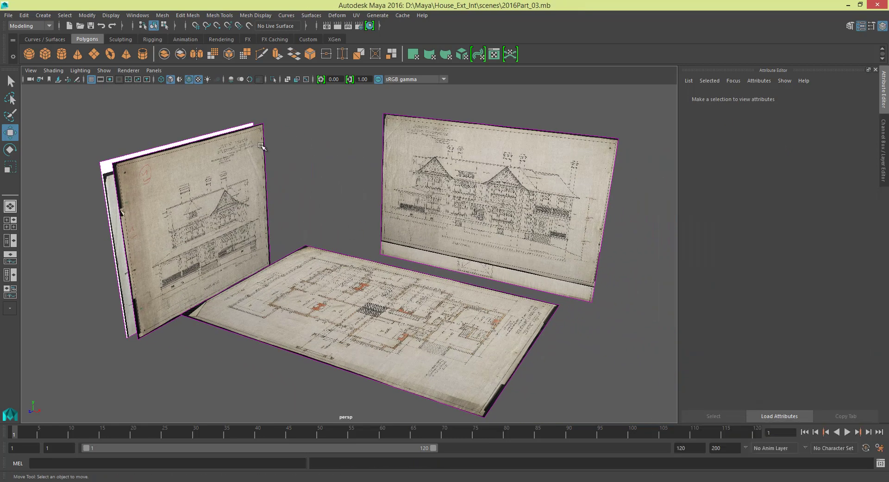
# - Move the south front image plane back to the opposite side of the floor plan, out to about 306 in X
pyautogui.click(260, 212)
pyautogui.moveTo(244, 231); pyautogui.dragTo(660, 351)
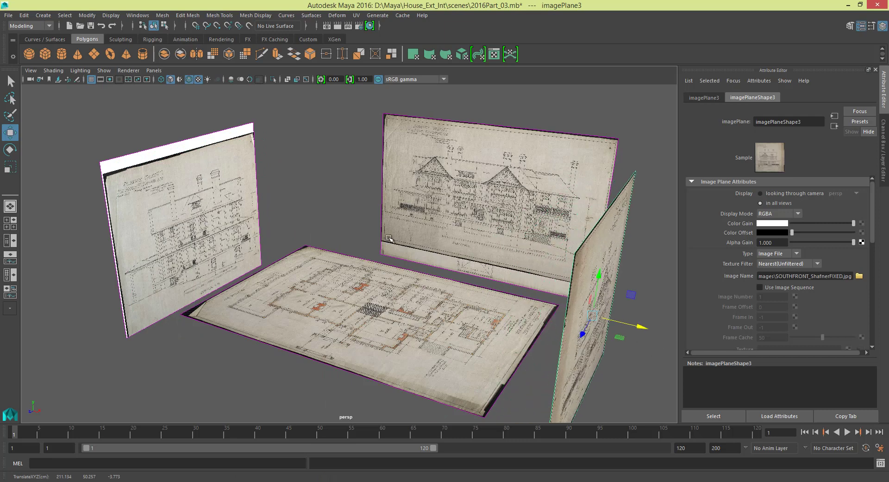
pyautogui.keyDown('alt'); pyautogui.moveTo(387, 235); pyautogui.dragTo(288, 189, button='right'); pyautogui.keyUp('alt')
pyautogui.click(271, 207)
pyautogui.moveTo(295, 246); pyautogui.dragTo(263, 245)
pyautogui.moveTo(530, 208); pyautogui.dragTo(592, 232)
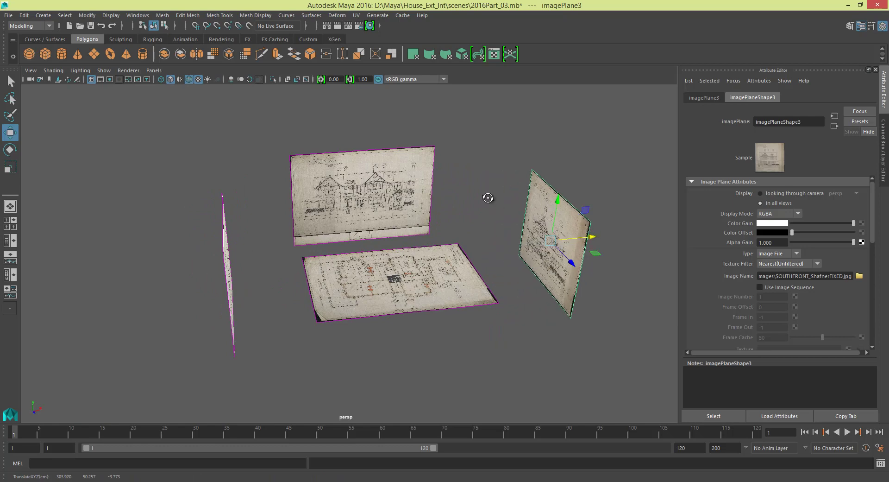
pyautogui.keyDown('alt'); pyautogui.moveTo(488, 198); pyautogui.dragTo(512, 149); pyautogui.keyUp('alt')
pyautogui.click(434, 198)
pyautogui.keyDown('alt'); pyautogui.moveTo(404, 218); pyautogui.dragTo(312, 180); pyautogui.keyUp('alt')
pyautogui.click(317, 183)
pyautogui.scroll(3, 327, 183)
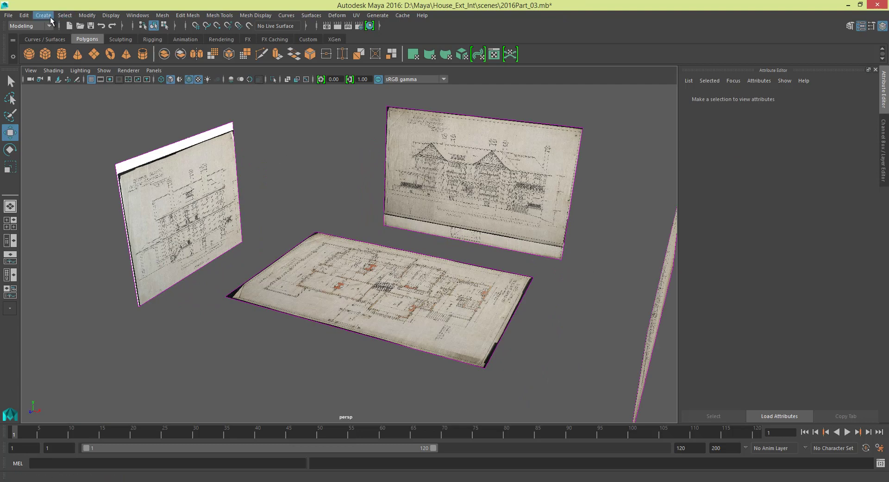
# - Create a free image plane and load SECONDFLOOR_ShafnerFIXED.jpg into it
pyautogui.click(50, 17)
pyautogui.click(74, 132)
pyautogui.keyDown('alt'); pyautogui.moveTo(280, 202); pyautogui.dragTo(287, 195); pyautogui.keyUp('alt')
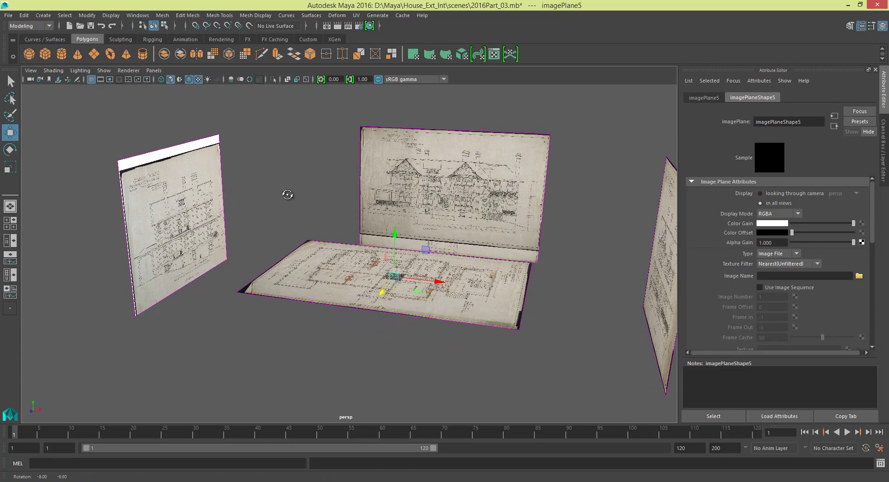
pyautogui.scroll(3, 508, 257)
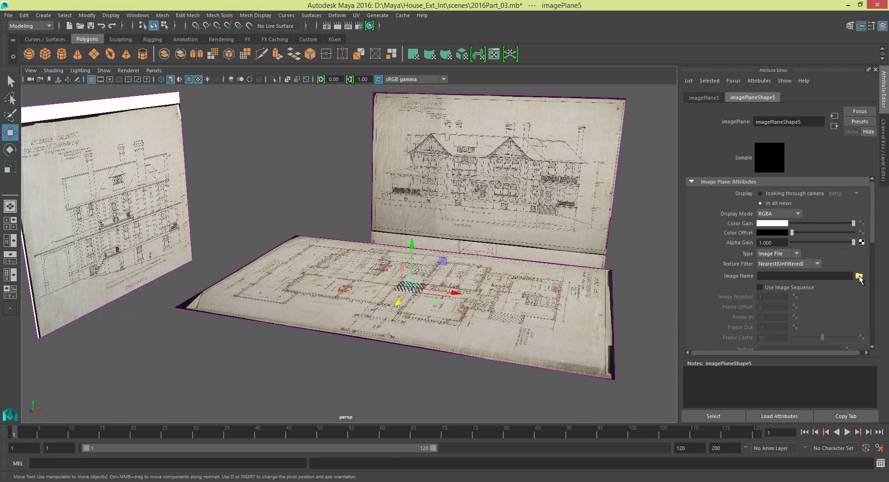
pyautogui.click(859, 276)
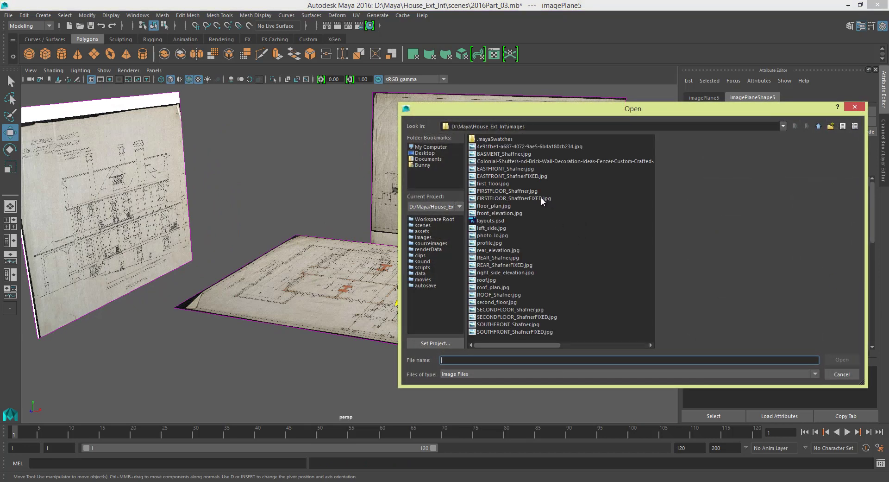
pyautogui.click(517, 317)
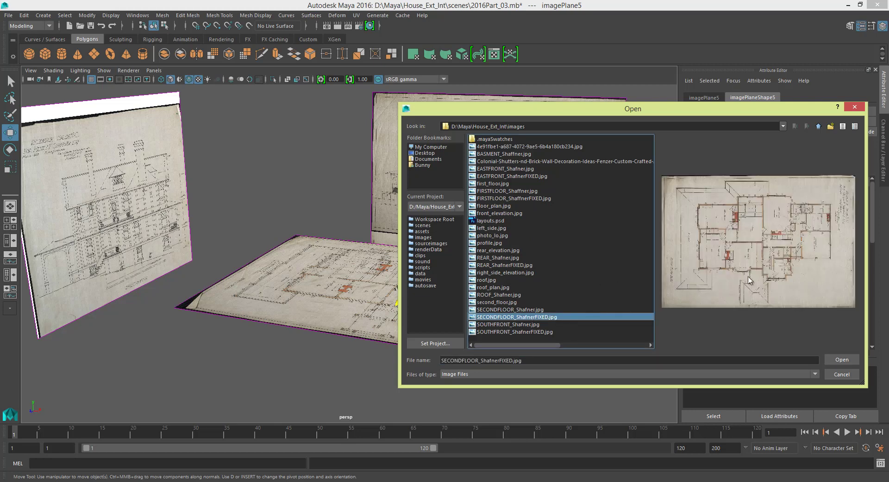
pyautogui.click(845, 360)
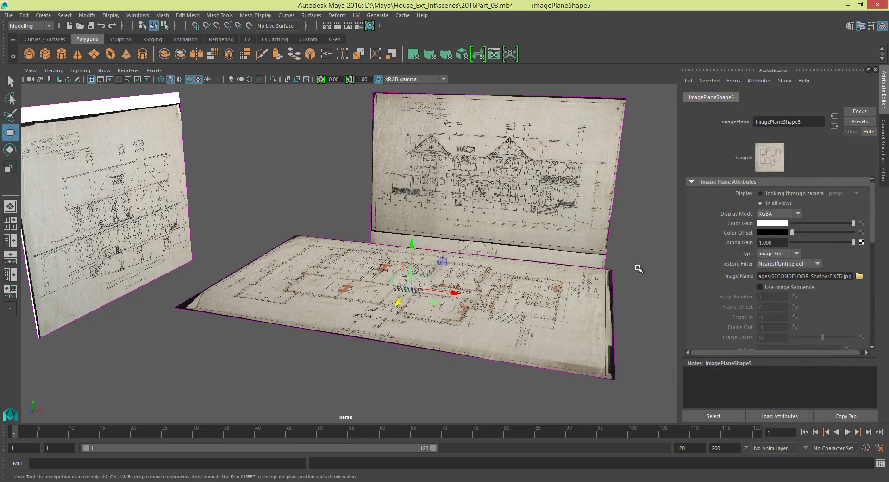
# - Select the second floor image plane and set its Scale X, Y and Z to 10
pyautogui.scroll(4, 477, 325)
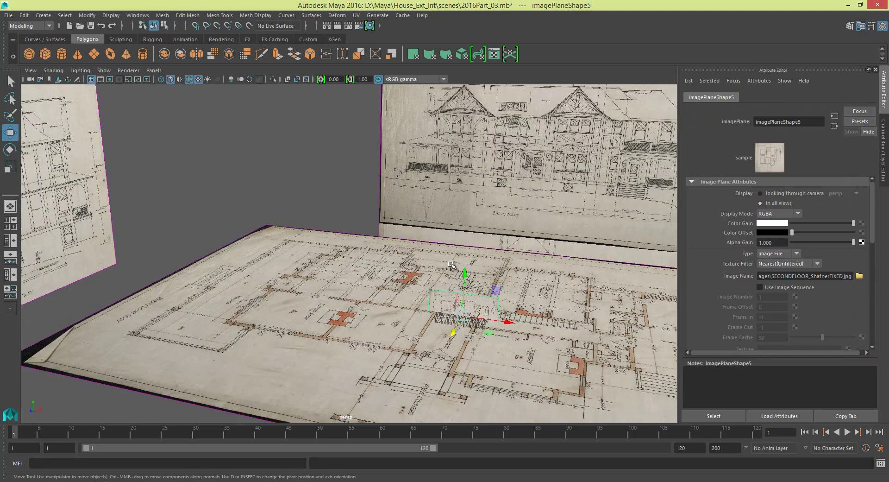
pyautogui.click(364, 228)
pyautogui.scroll(5, 434, 263)
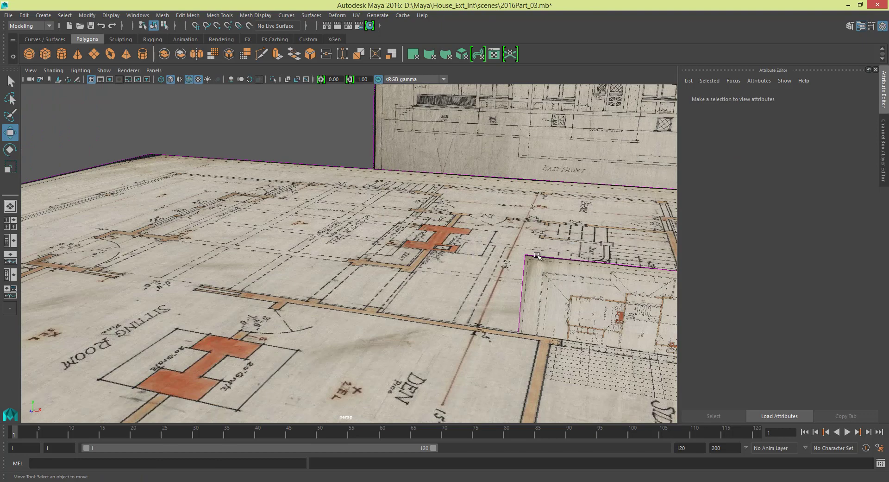
pyautogui.click(536, 256)
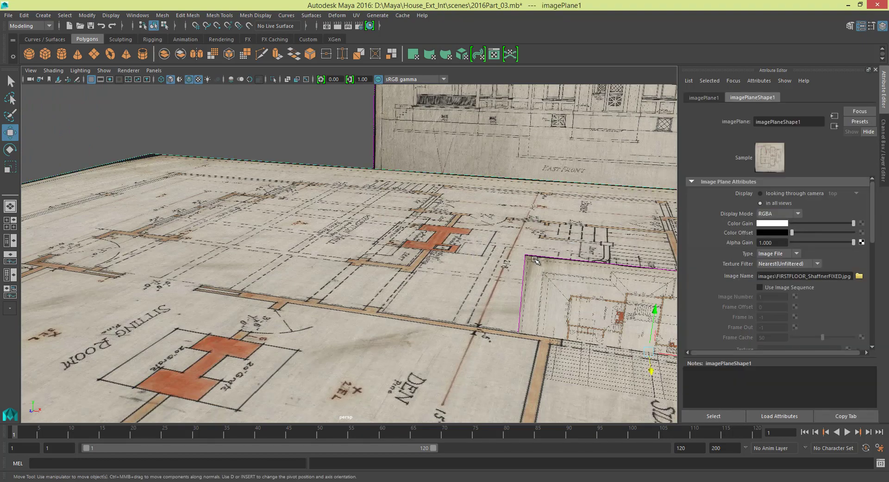
pyautogui.keyDown('alt'); pyautogui.moveTo(525, 271); pyautogui.dragTo(480, 264); pyautogui.keyUp('alt')
pyautogui.click(482, 250)
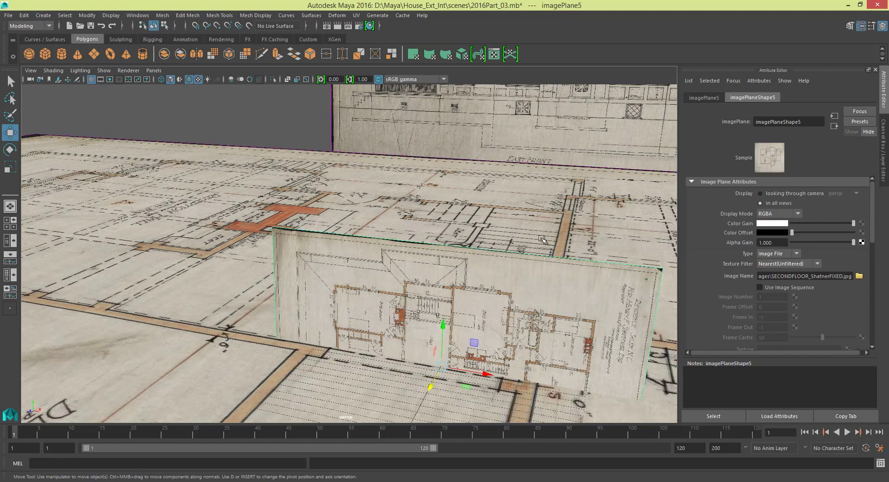
pyautogui.scroll(-3, 542, 238)
pyautogui.click(883, 134)
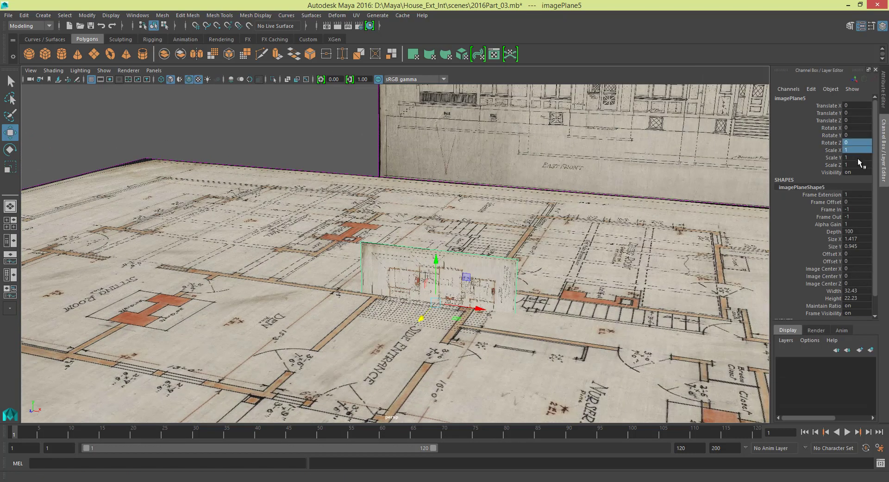
pyautogui.click(855, 149)
pyautogui.moveTo(854, 150); pyautogui.dragTo(856, 164)
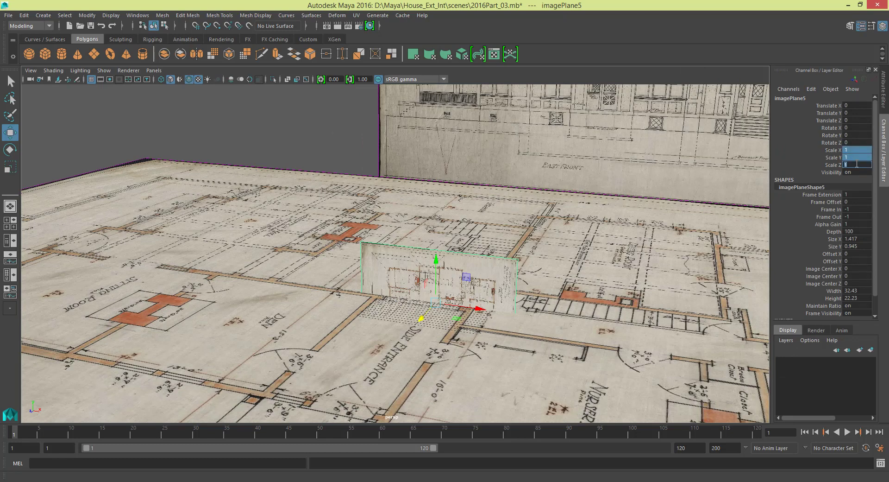
pyautogui.write('10')
pyautogui.press('Return')
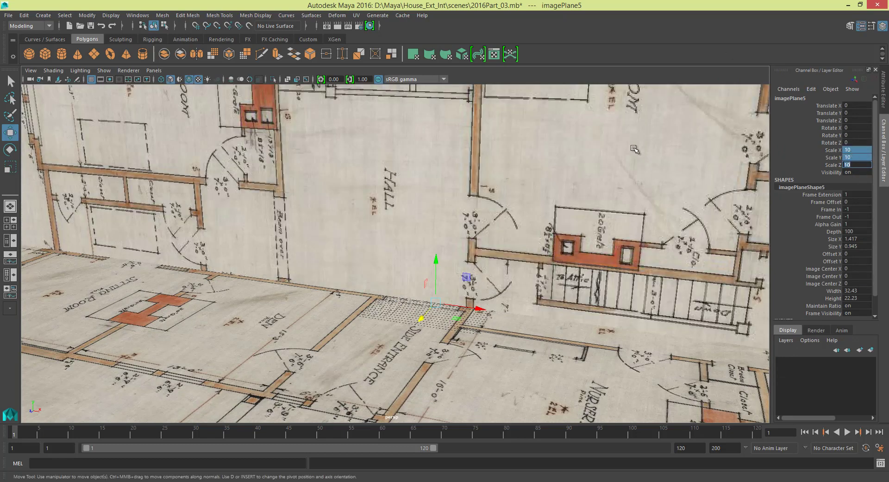
# - Rotate the second floor image plane to -90 in X so it lies flat over the first floor plan
pyautogui.keyDown('alt'); pyautogui.moveTo(439, 223); pyautogui.dragTo(451, 238, button='middle'); pyautogui.keyUp('alt')
pyautogui.scroll(-6, 452, 239)
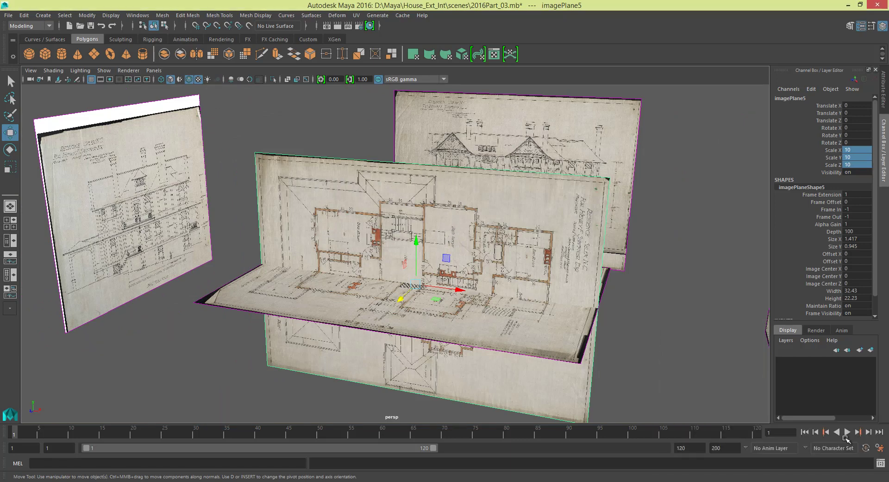
pyautogui.press('e')
pyautogui.moveTo(415, 249); pyautogui.dragTo(466, 207)
pyautogui.scroll(3, 465, 207)
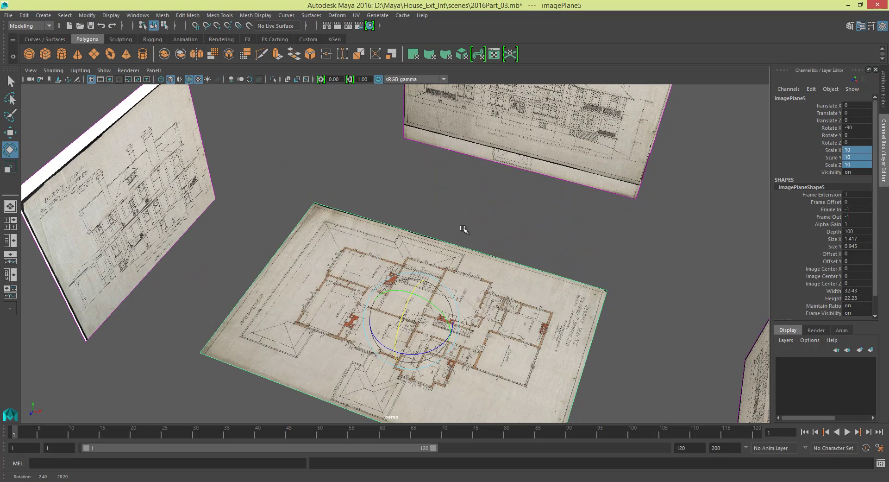
# - Raise the second floor image plane slightly above the first floor plan
pyautogui.press('w')
pyautogui.scroll(4, 465, 207)
pyautogui.moveTo(441, 200); pyautogui.dragTo(465, 189)
pyautogui.moveTo(466, 189)
pyautogui.mouseDown(button='middle')
pyautogui.moveTo(472, 206)
pyautogui.moveTo(477, 198)
pyautogui.mouseUp(button='middle')
pyautogui.keyDown('alt'); pyautogui.moveTo(500, 182); pyautogui.dragTo(501, 201); pyautogui.keyUp('alt')
# - Fade the second floor plane's Alpha Gain to about 0.27 to compare both floor plans in the top view, and restore it to 1.000
pyautogui.click(884, 100)
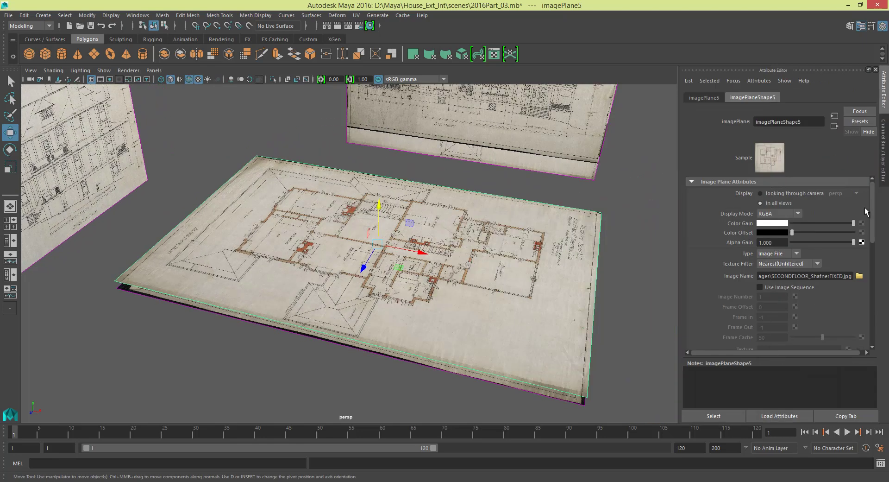
pyautogui.click(836, 242)
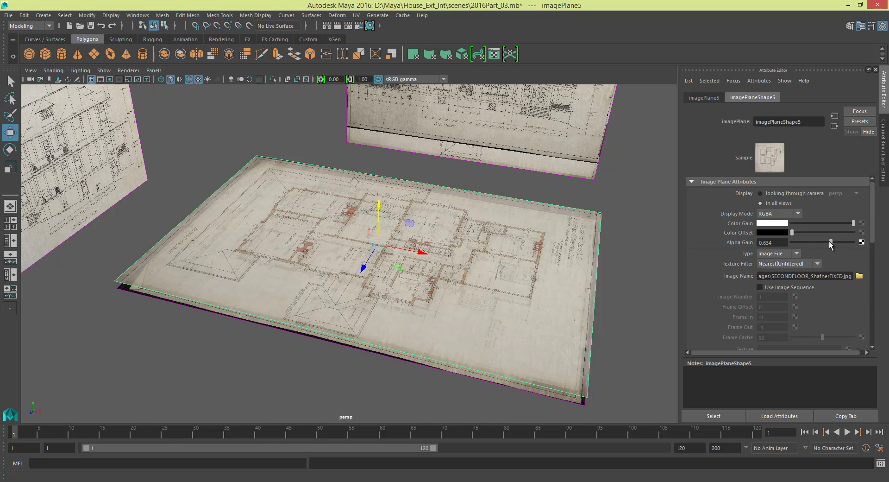
pyautogui.keyDown('alt'); pyautogui.moveTo(416, 178); pyautogui.dragTo(417, 208); pyautogui.keyUp('alt')
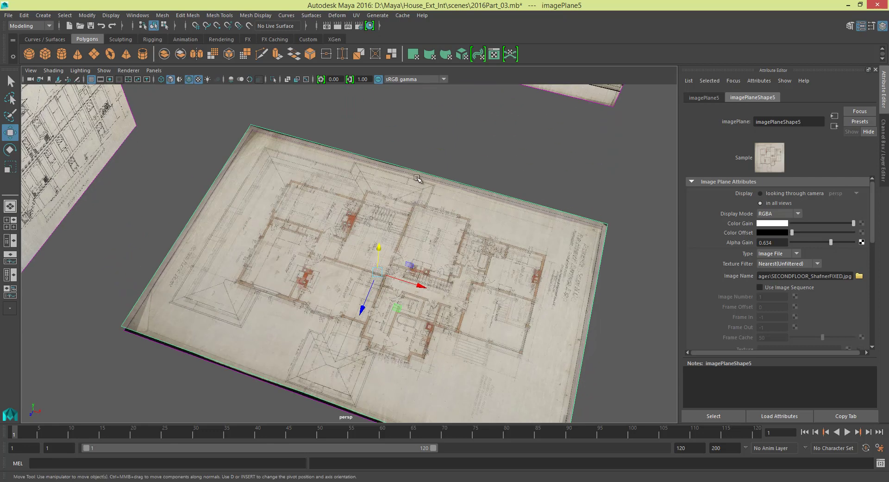
pyautogui.press('space')
pyautogui.press('space')
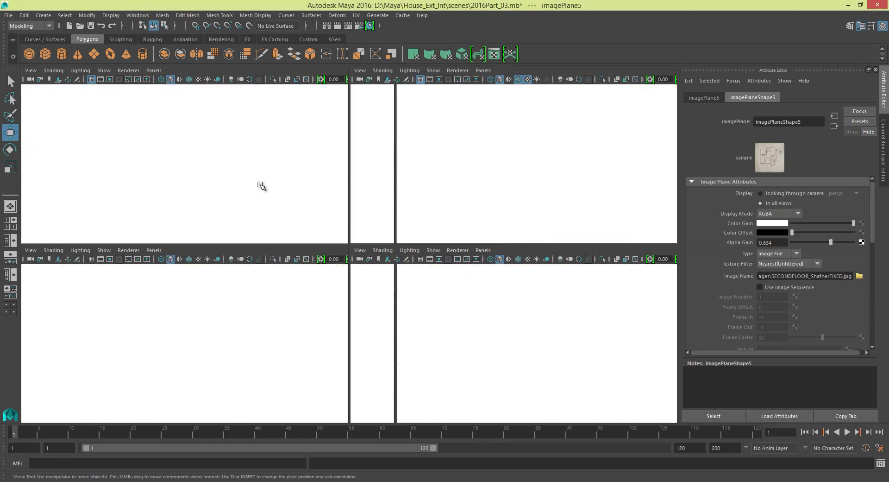
pyautogui.keyDown('alt'); pyautogui.moveTo(385, 218); pyautogui.dragTo(382, 239, button='middle'); pyautogui.keyUp('alt')
pyautogui.scroll(2, 394, 186)
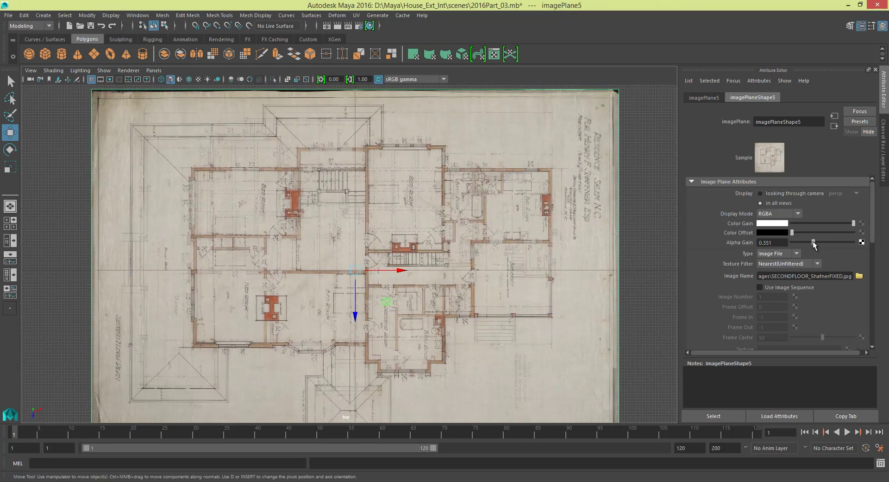
pyautogui.moveTo(814, 244); pyautogui.dragTo(834, 243)
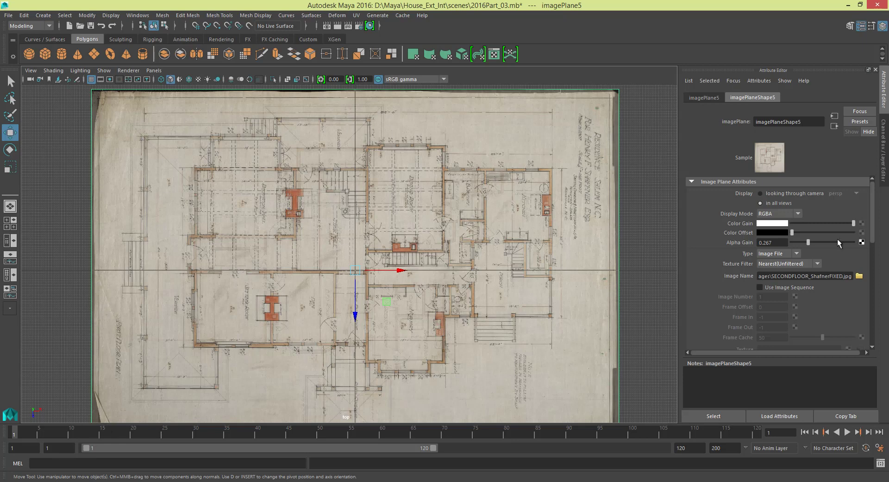
pyautogui.moveTo(843, 245); pyautogui.dragTo(857, 244)
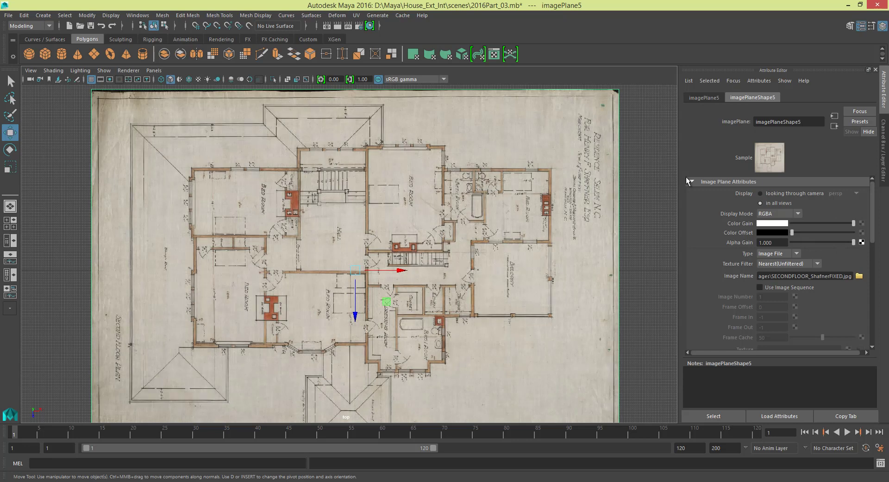
# - Move the second floor image plane up to the 2nd floor line of the front elevation, at a height of about 29.6 cm
pyautogui.press('space')
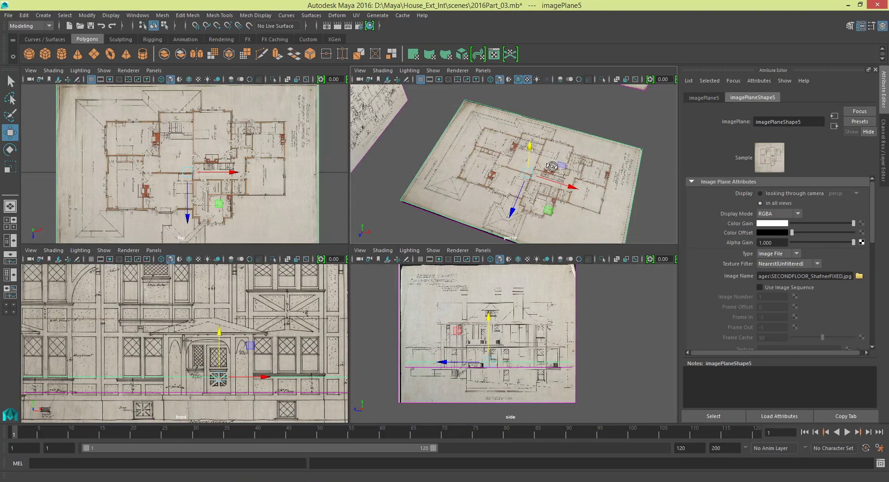
pyautogui.keyDown('alt'); pyautogui.moveTo(550, 206); pyautogui.dragTo(509, 94); pyautogui.keyUp('alt')
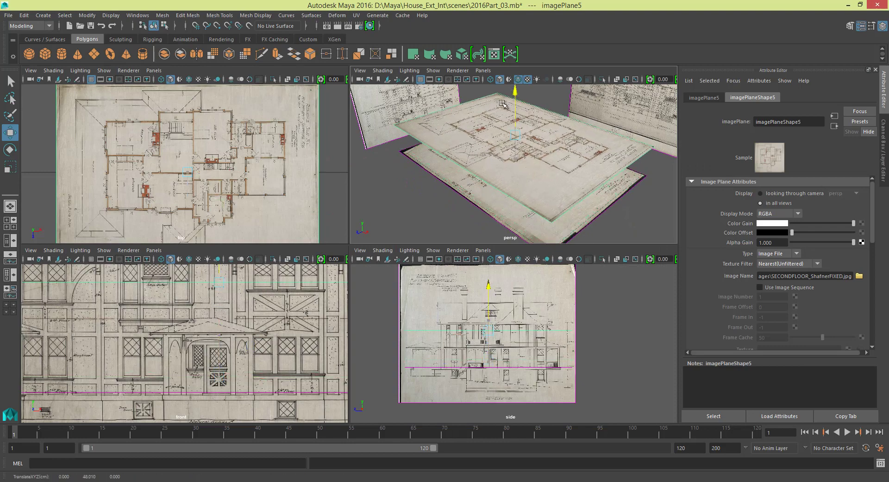
pyautogui.scroll(-6, 234, 283)
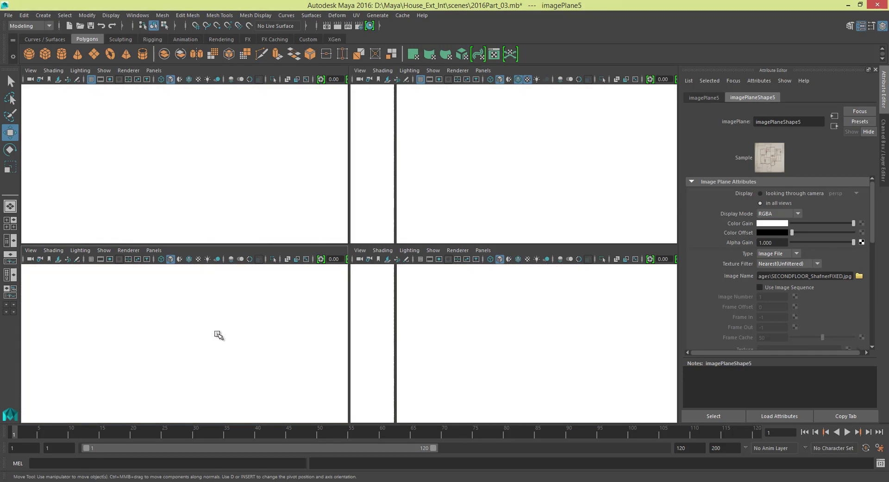
pyautogui.press('space')
pyautogui.keyDown('alt'); pyautogui.moveTo(591, 235); pyautogui.dragTo(454, 254, button='middle'); pyautogui.keyUp('alt')
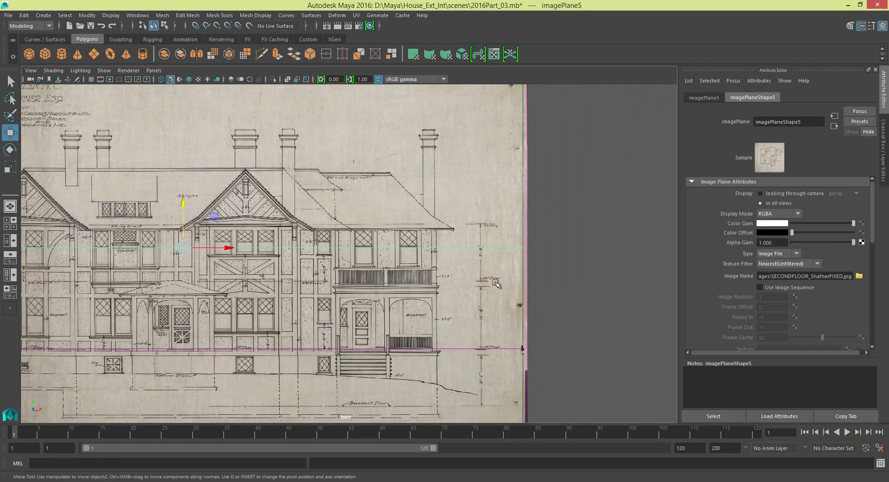
pyautogui.scroll(3, 171, 182)
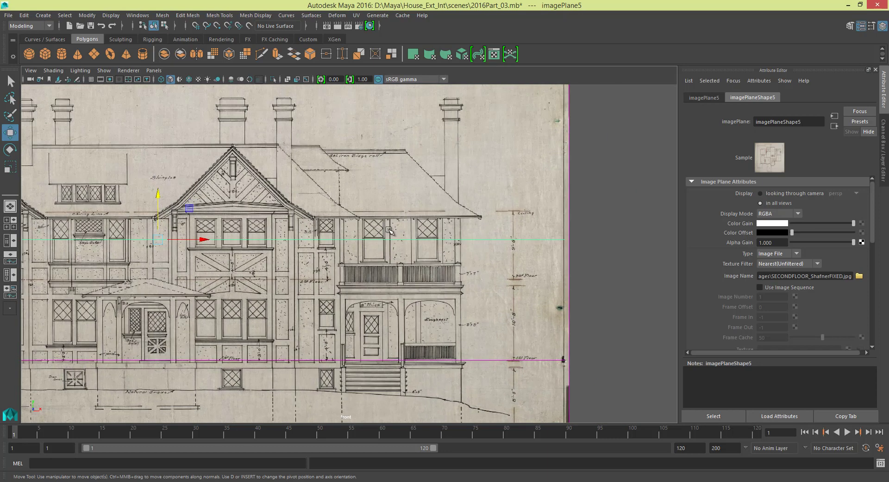
pyautogui.moveTo(159, 194); pyautogui.dragTo(165, 242)
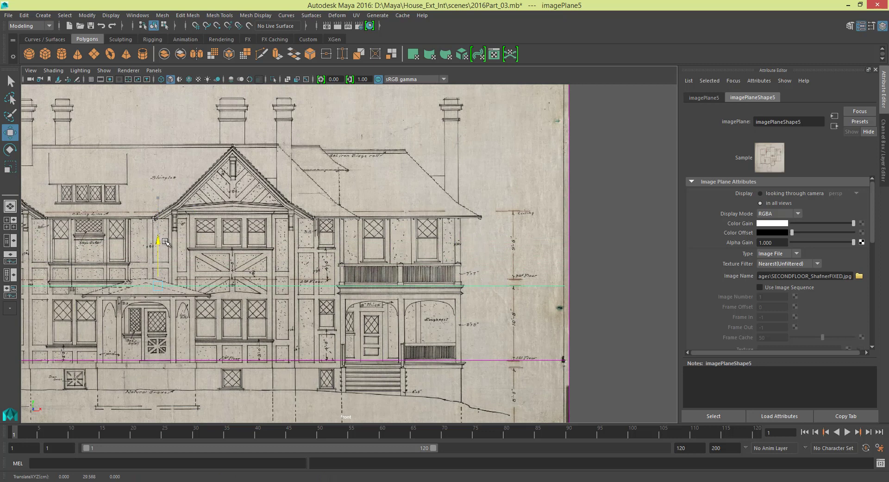
pyautogui.moveTo(165, 241); pyautogui.dragTo(165, 242)
# - Check the second floor plane's height against the 2nd floor line of the rear elevation in the side view
pyautogui.press('space')
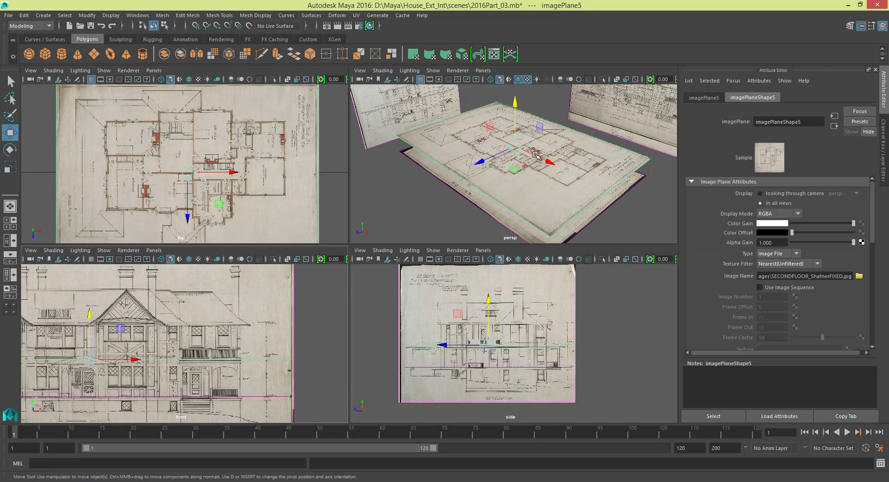
pyautogui.press('space')
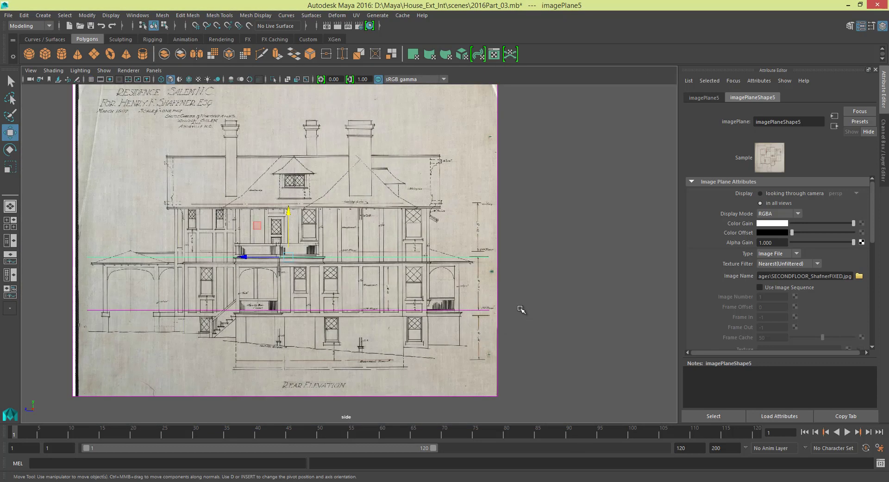
pyautogui.scroll(3, 456, 282)
pyautogui.keyDown('alt'); pyautogui.moveTo(348, 237); pyautogui.dragTo(425, 250, button='middle'); pyautogui.keyUp('alt')
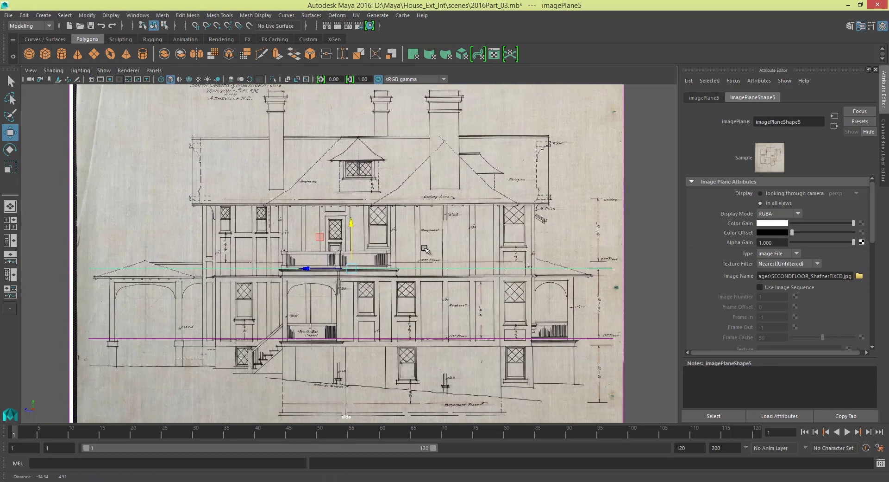
pyautogui.click(352, 226)
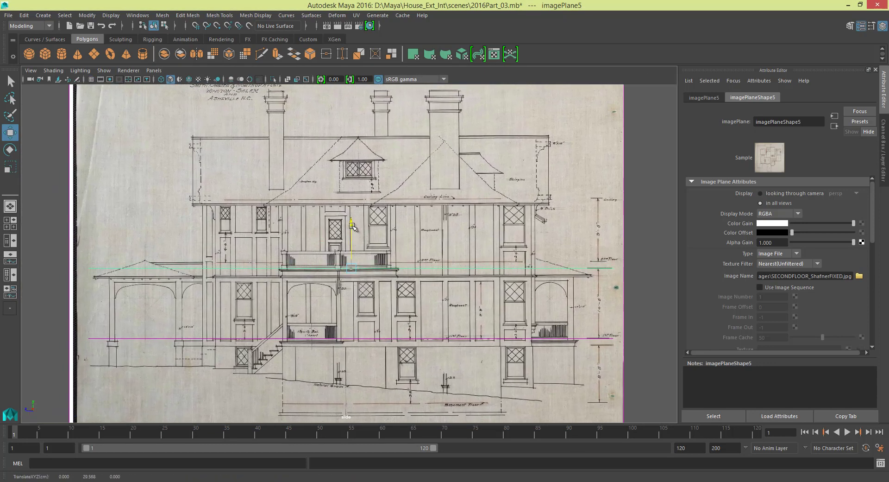
pyautogui.moveTo(352, 226); pyautogui.dragTo(352, 225)
pyautogui.keyDown('alt'); pyautogui.moveTo(415, 186); pyautogui.dragTo(415, 225, button='middle'); pyautogui.keyUp('alt')
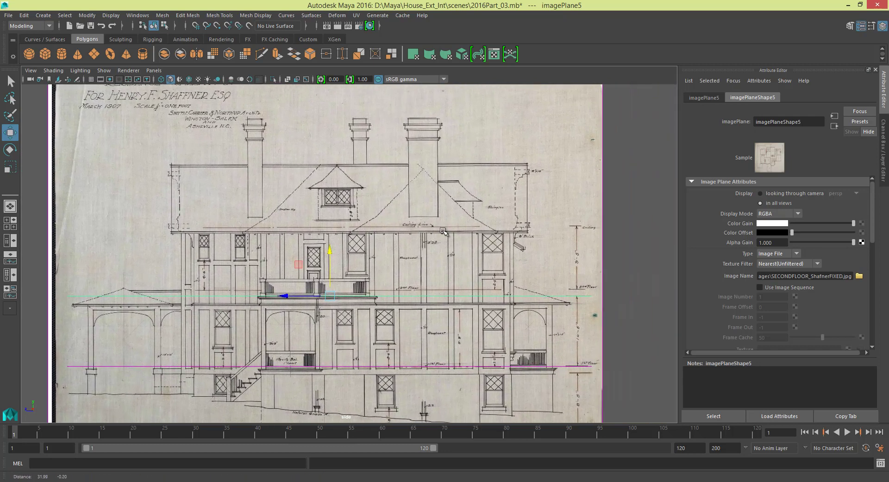
pyautogui.scroll(-1, 445, 275)
pyautogui.press('space')
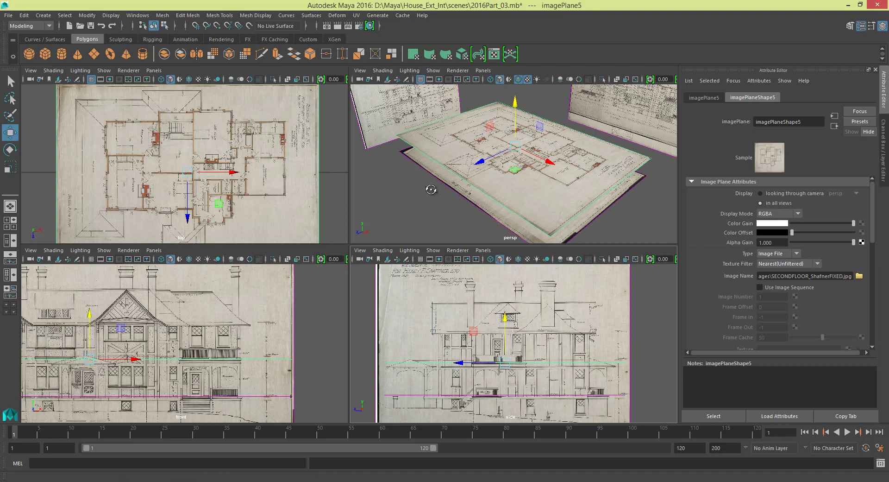
# - Lower the second floor image plane below the first floor plan and examine the first floor layout and surrounding elevations
pyautogui.moveTo(433, 189)
pyautogui.keyDown('alt'); pyautogui.mouseDown()
pyautogui.moveTo(410, 177)
pyautogui.moveTo(430, 184)
pyautogui.mouseUp(); pyautogui.keyUp('alt')
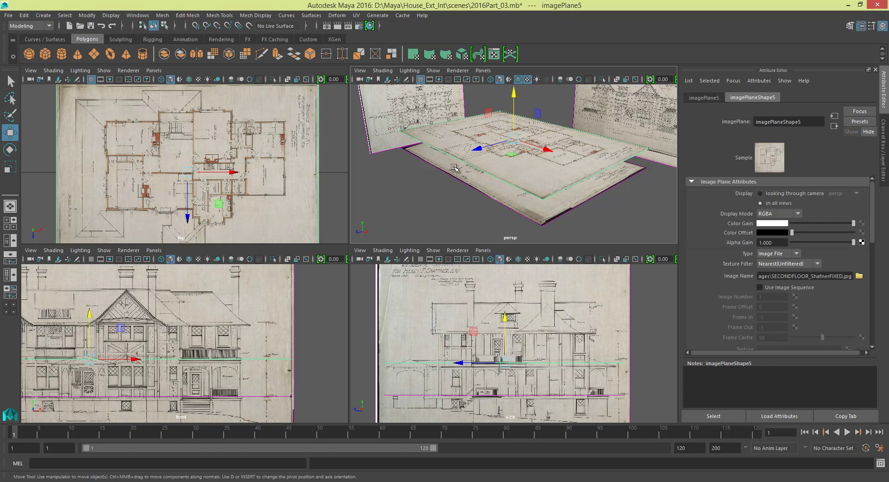
pyautogui.moveTo(515, 93); pyautogui.dragTo(531, 132)
pyautogui.scroll(5, 195, 157)
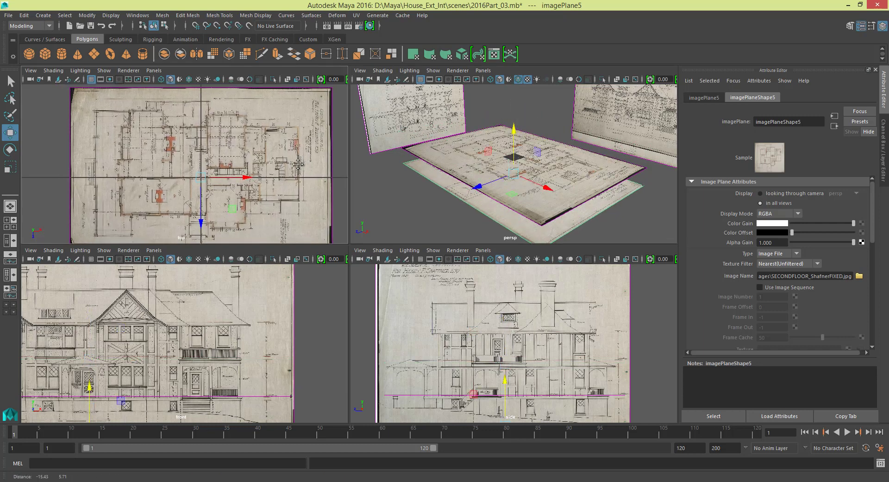
pyautogui.keyDown('alt'); pyautogui.moveTo(195, 157); pyautogui.dragTo(140, 151, button='middle'); pyautogui.keyUp('alt')
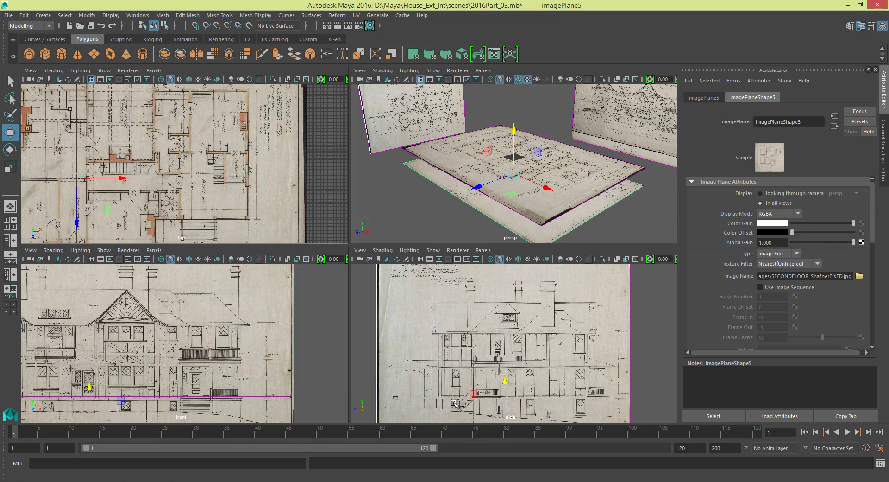
pyautogui.keyDown('alt'); pyautogui.moveTo(195, 240); pyautogui.dragTo(329, 150, button='middle'); pyautogui.keyUp('alt')
pyautogui.scroll(-1, 277, 200)
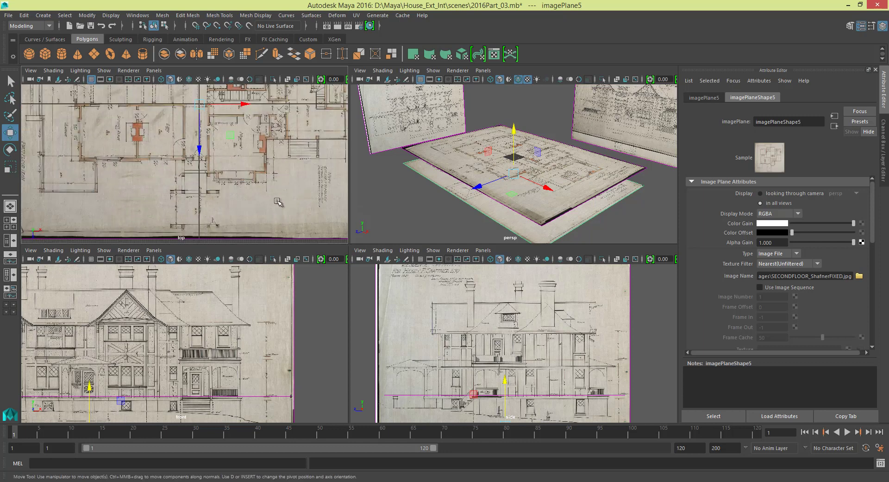
pyautogui.keyDown('alt'); pyautogui.moveTo(189, 206); pyautogui.dragTo(175, 301, button='middle'); pyautogui.keyUp('alt')
pyautogui.keyDown('alt'); pyautogui.moveTo(231, 157); pyautogui.dragTo(204, 148, button='middle'); pyautogui.keyUp('alt')
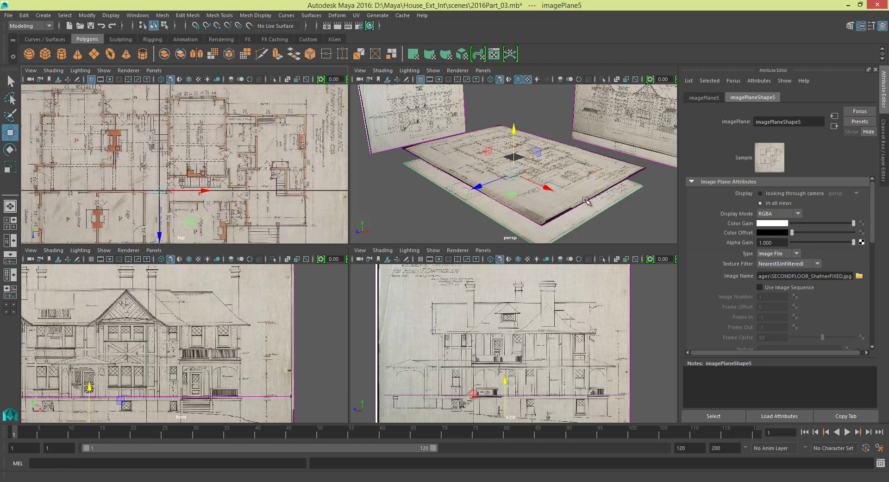
pyautogui.keyDown('alt'); pyautogui.moveTo(584, 199); pyautogui.dragTo(553, 222); pyautogui.keyUp('alt')
pyautogui.keyDown('alt'); pyautogui.moveTo(504, 168); pyautogui.dragTo(584, 217, button='middle'); pyautogui.keyUp('alt')
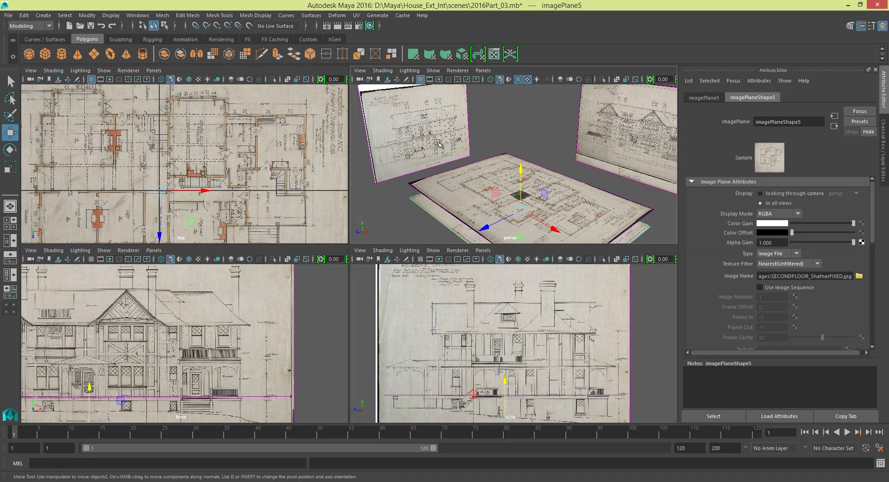
pyautogui.keyDown('alt'); pyautogui.moveTo(536, 158); pyautogui.dragTo(551, 199); pyautogui.keyUp('alt')
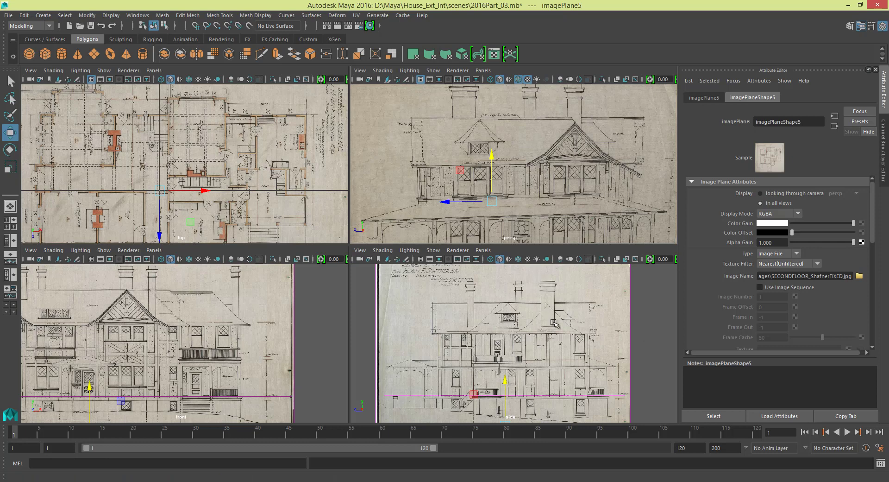
# - Raise the second floor image plane back to the second floor level of the rear elevation in the side view
pyautogui.press('space')
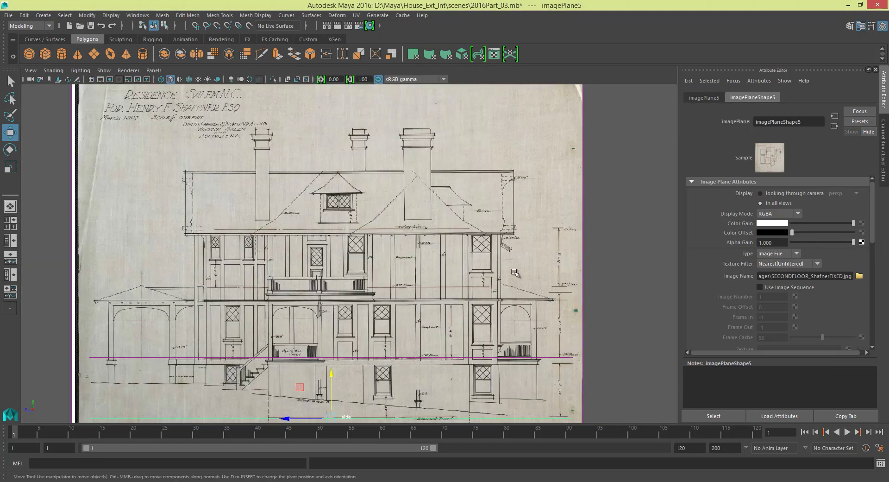
pyautogui.moveTo(330, 373); pyautogui.dragTo(381, 249)
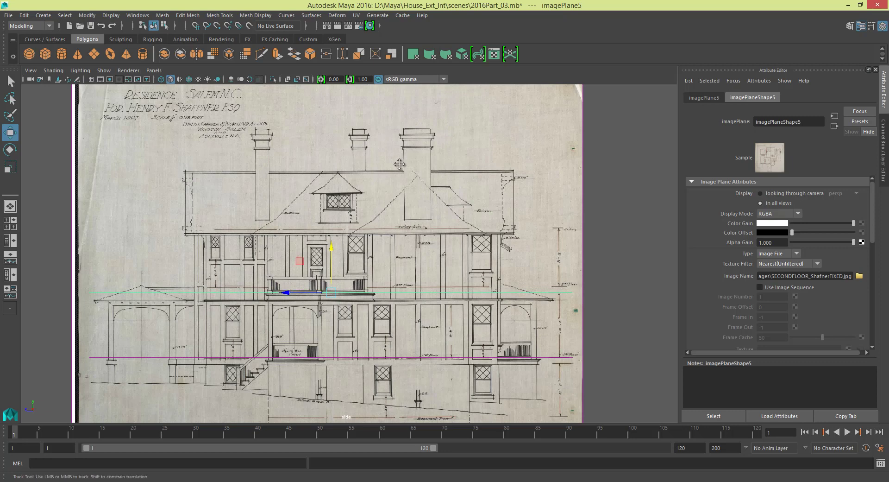
pyautogui.scroll(-3, 382, 249)
pyautogui.press('space')
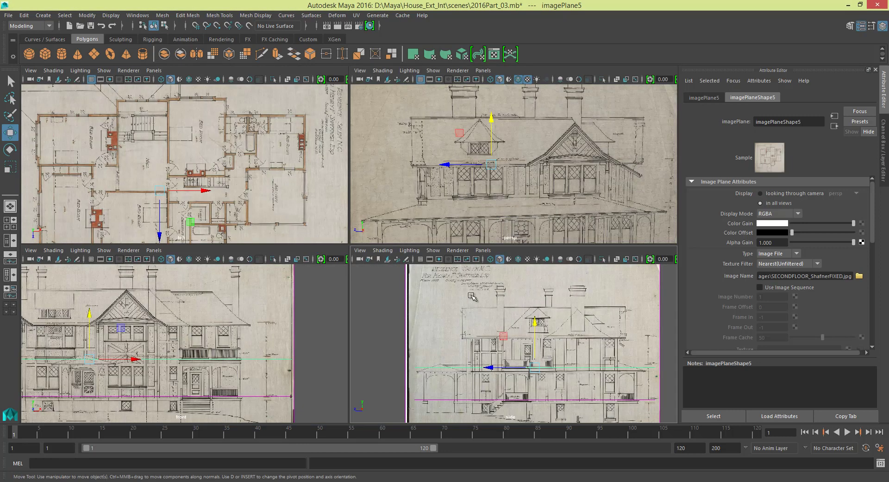
# - Try a new Back orthographic camera in the side view's panel
pyautogui.keyDown('alt'); pyautogui.moveTo(471, 296); pyautogui.dragTo(454, 305, button='middle'); pyautogui.keyUp('alt')
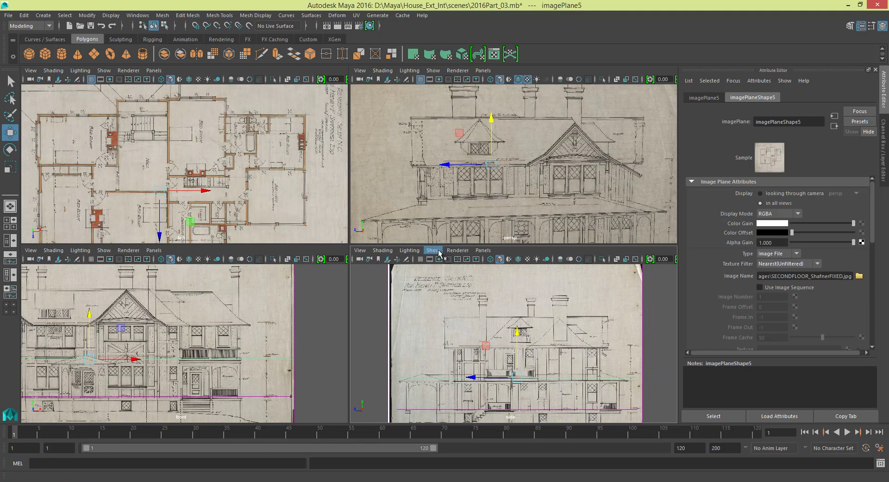
pyautogui.click(482, 250)
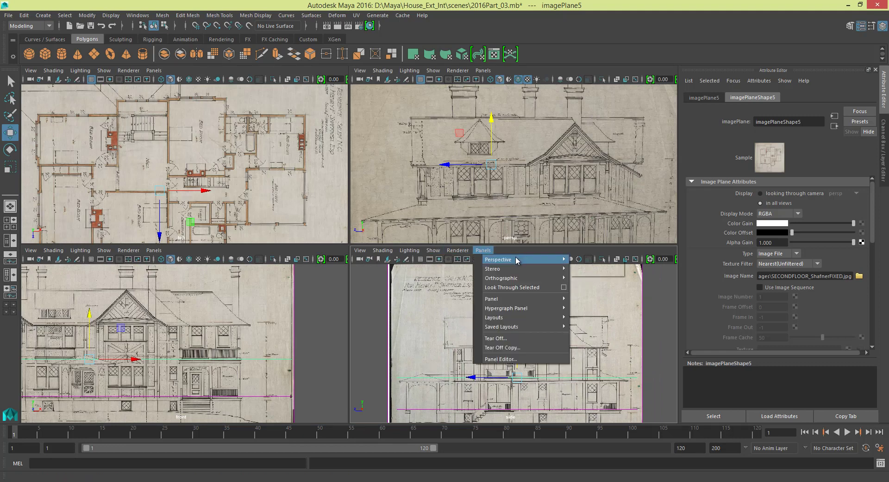
pyautogui.moveTo(517, 279)
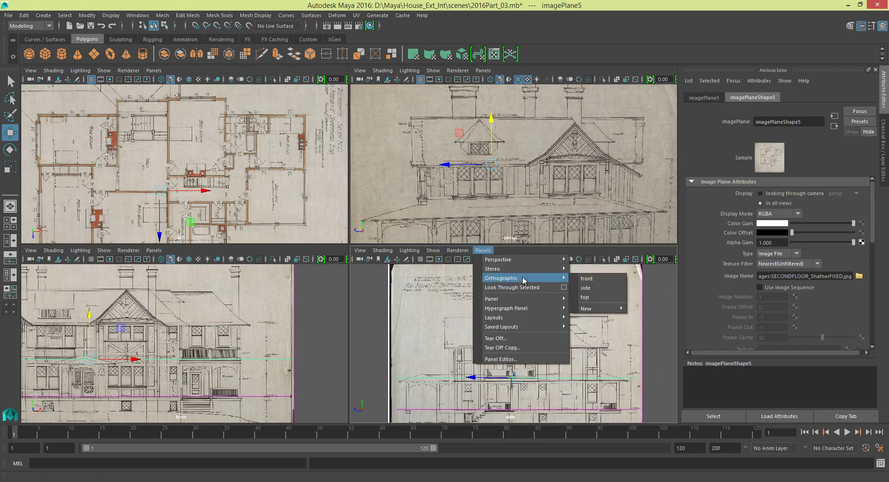
pyautogui.moveTo(609, 312)
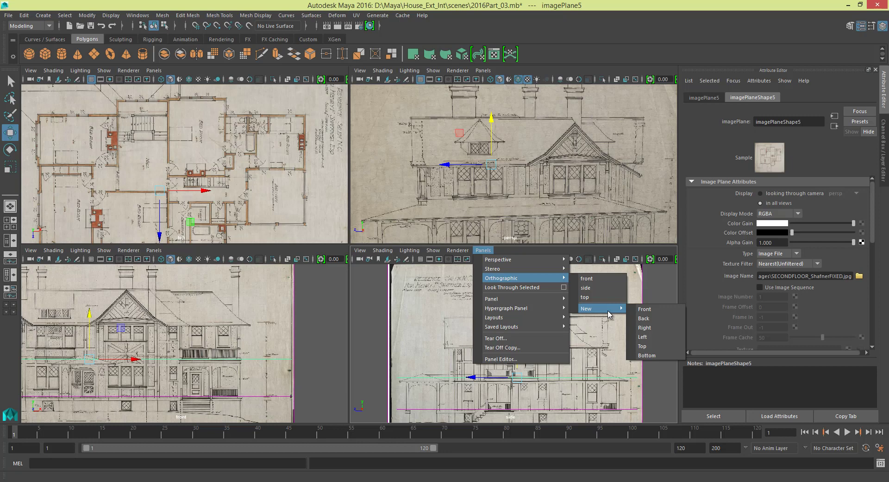
pyautogui.click(653, 320)
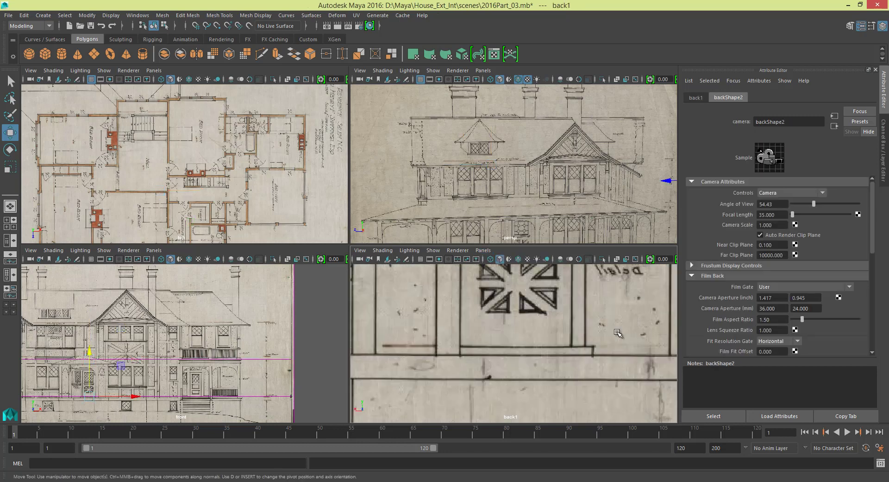
# - Frame the whole scene in the perspective view and inspect how the elevation planes are oriented, leaving nothing selected
pyautogui.press('space')
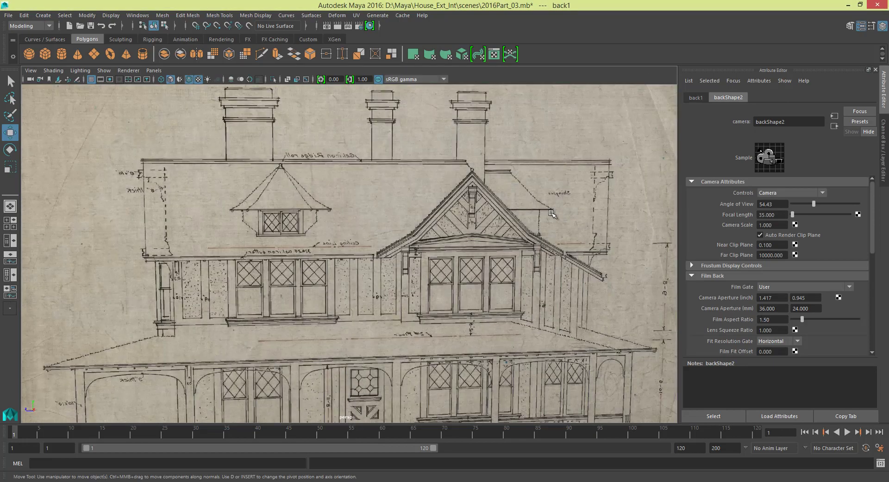
pyautogui.press('a')
pyautogui.press('space')
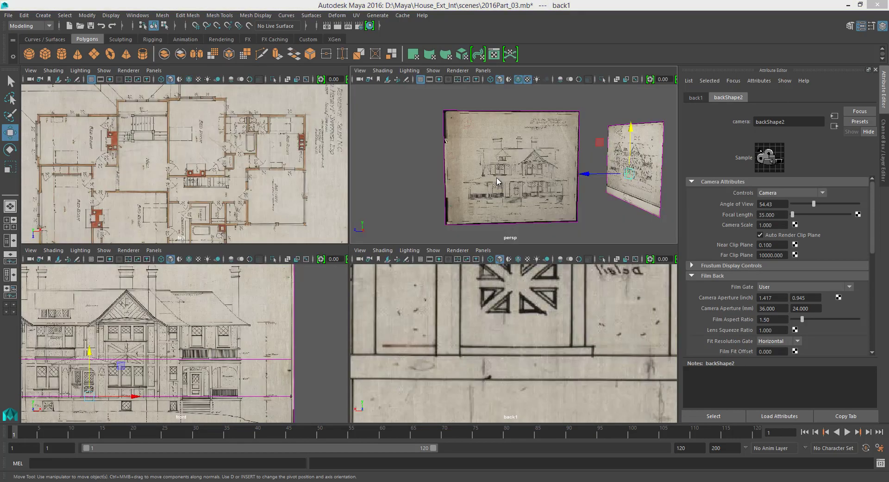
pyautogui.press('space')
pyautogui.keyDown('alt'); pyautogui.moveTo(494, 201); pyautogui.dragTo(475, 245); pyautogui.keyUp('alt')
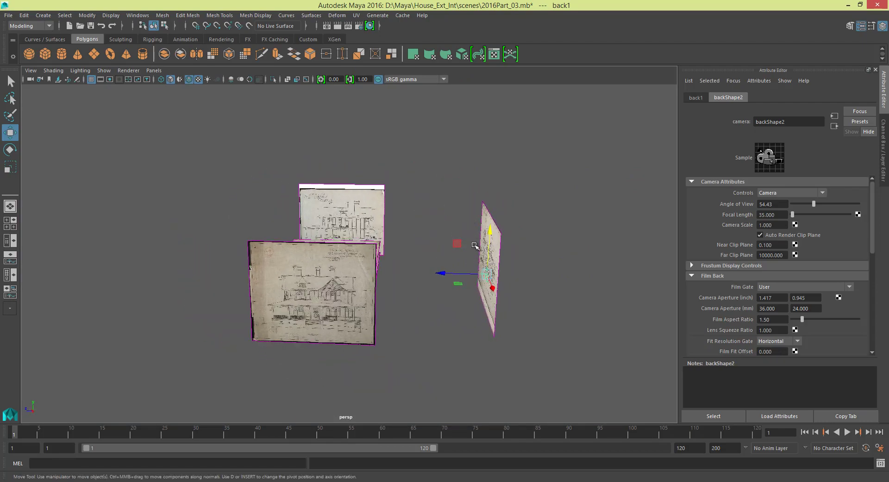
pyautogui.click(453, 266)
pyautogui.press('space')
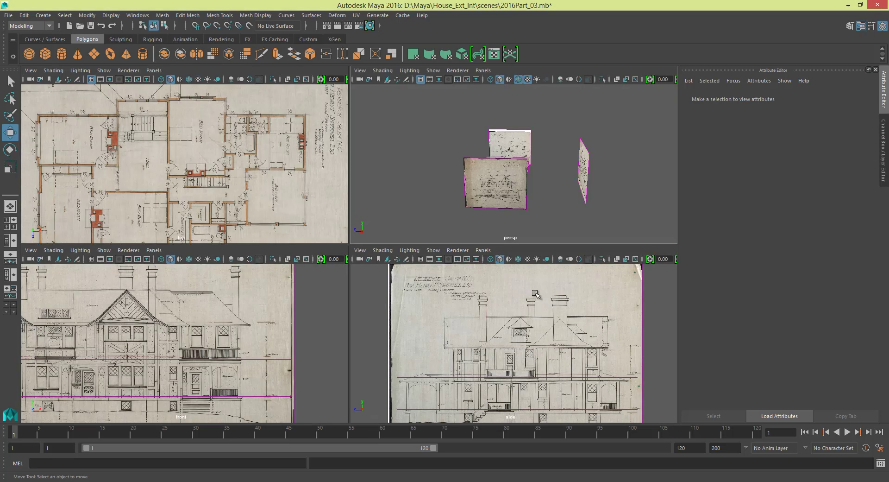
# - Create a new Left orthographic camera in the side view's panel and frame the porch elevation in it
pyautogui.click(467, 251)
pyautogui.moveTo(479, 250)
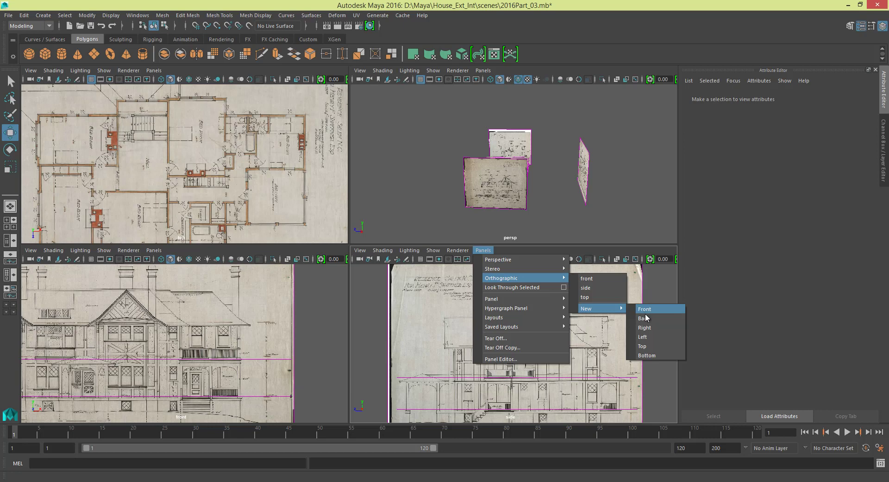
pyautogui.click(646, 337)
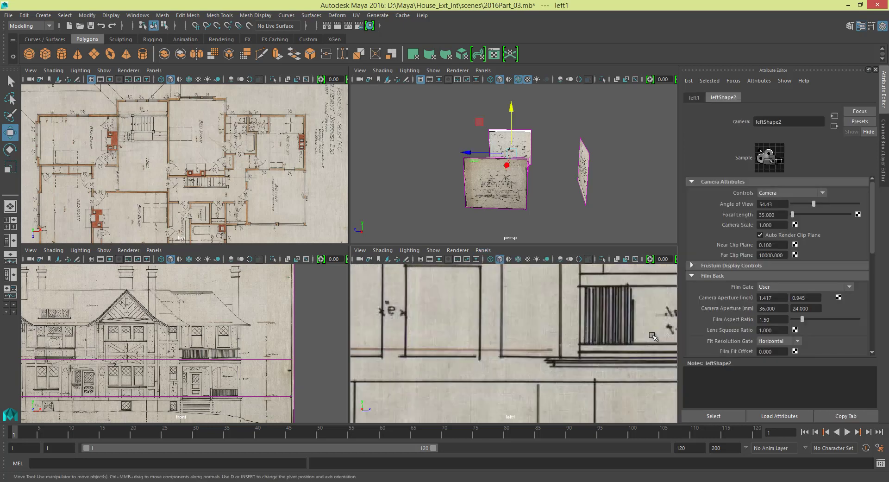
pyautogui.scroll(-5, 537, 319)
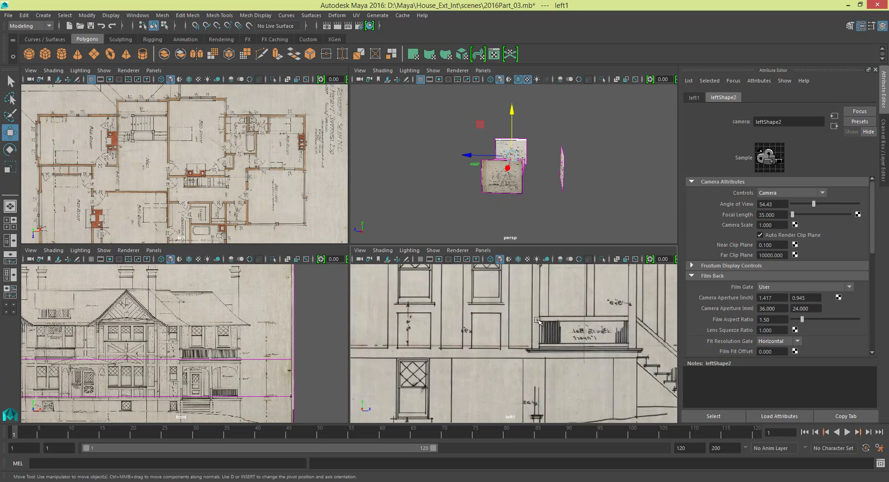
pyautogui.scroll(-8, 534, 317)
pyautogui.keyDown('alt'); pyautogui.moveTo(452, 166); pyautogui.dragTo(564, 201); pyautogui.keyUp('alt')
pyautogui.scroll(5, 587, 331)
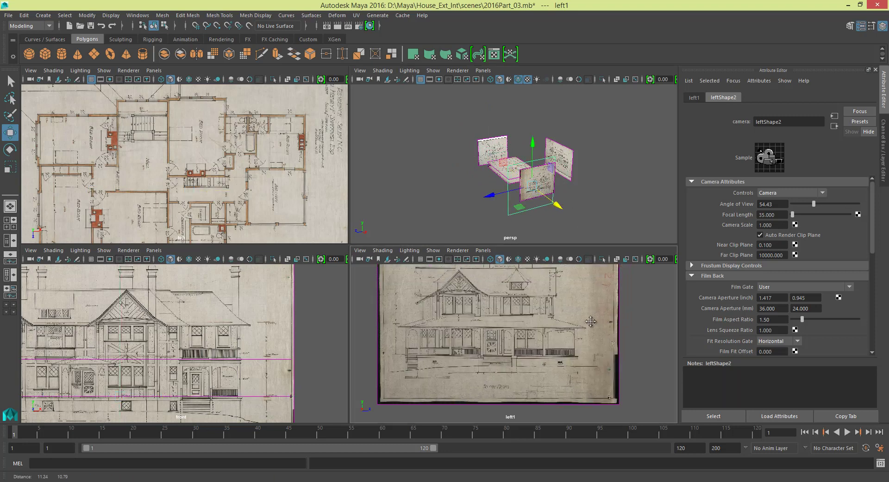
# - Move the Left orthographic camera across the floor plans to the rear elevation's side in the perspective view
pyautogui.click(496, 171)
pyautogui.keyDown('alt'); pyautogui.moveTo(547, 373); pyautogui.dragTo(587, 349, button='middle'); pyautogui.keyUp('alt')
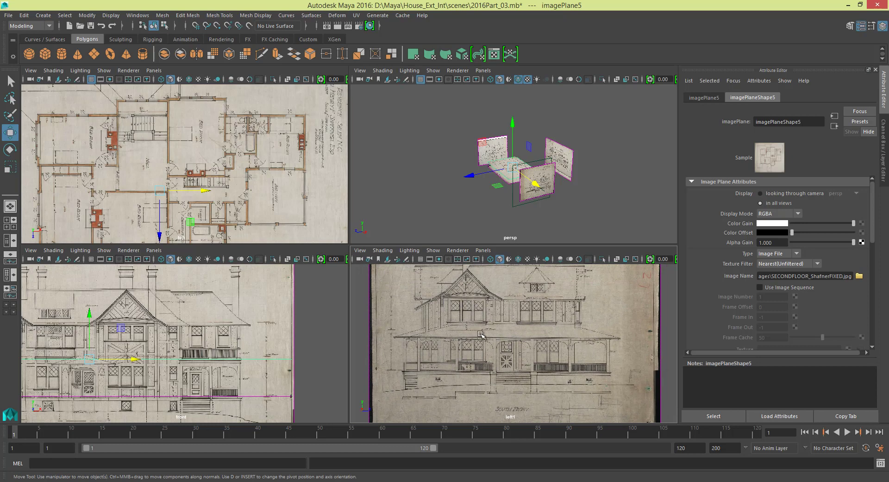
pyautogui.scroll(-2, 513, 334)
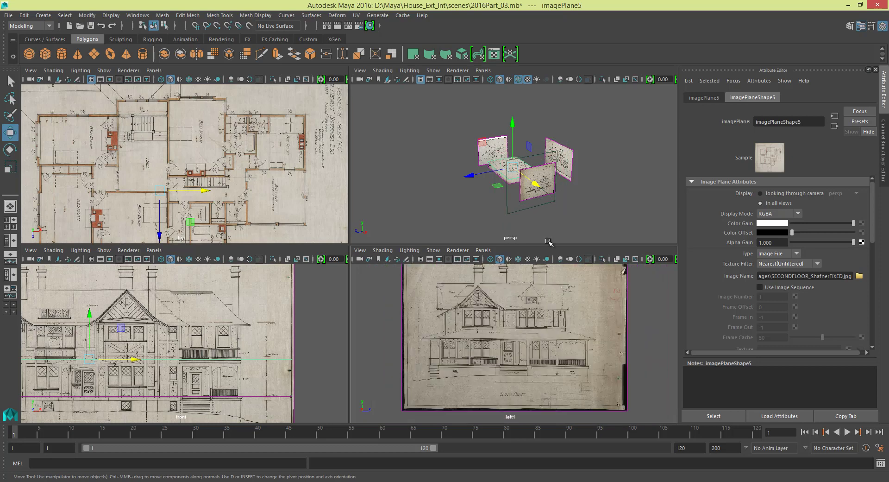
pyautogui.keyDown('alt'); pyautogui.moveTo(549, 242); pyautogui.dragTo(611, 209); pyautogui.keyUp('alt')
pyautogui.click(557, 173)
pyautogui.click(541, 160)
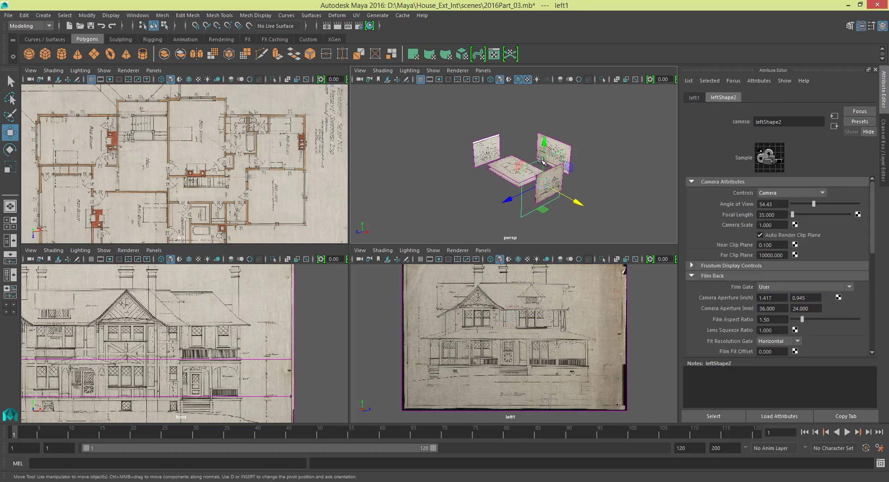
pyautogui.press('e')
pyautogui.press('r')
pyautogui.moveTo(542, 186); pyautogui.dragTo(539, 188)
pyautogui.hotkey('ctrl', 'z')
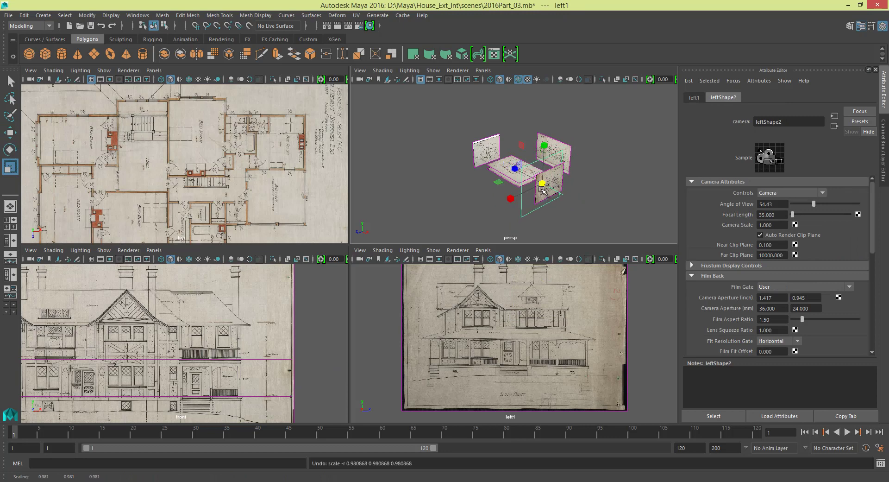
pyautogui.press('w')
pyautogui.moveTo(542, 186)
pyautogui.mouseDown()
pyautogui.moveTo(608, 216)
pyautogui.moveTo(515, 175)
pyautogui.moveTo(533, 181)
pyautogui.mouseUp()
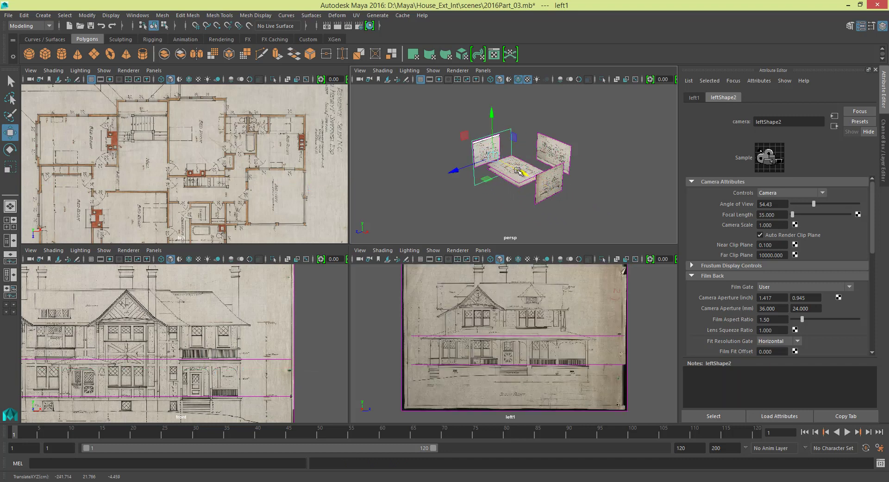
# - Examine the rear elevation and the camera's placement in the perspective view, comparing them with the front and left views
pyautogui.keyDown('alt'); pyautogui.moveTo(518, 170); pyautogui.dragTo(512, 179, button='middle'); pyautogui.keyUp('alt')
pyautogui.scroll(6, 542, 196)
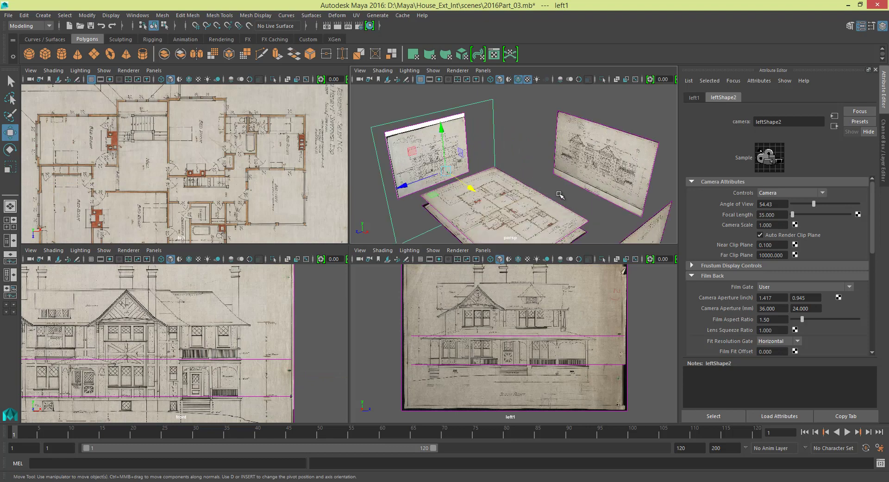
pyautogui.keyDown('alt'); pyautogui.moveTo(559, 194); pyautogui.dragTo(615, 172); pyautogui.keyUp('alt')
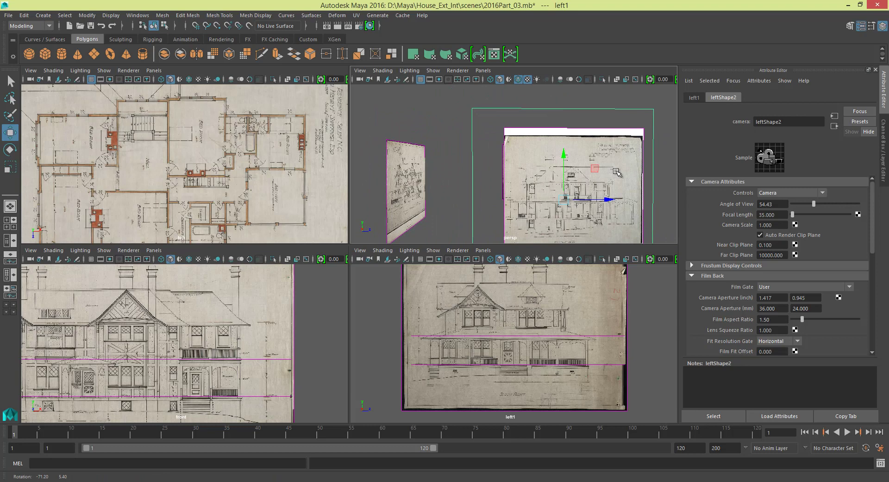
pyautogui.keyDown('alt'); pyautogui.moveTo(616, 172); pyautogui.dragTo(572, 169, button='middle'); pyautogui.keyUp('alt')
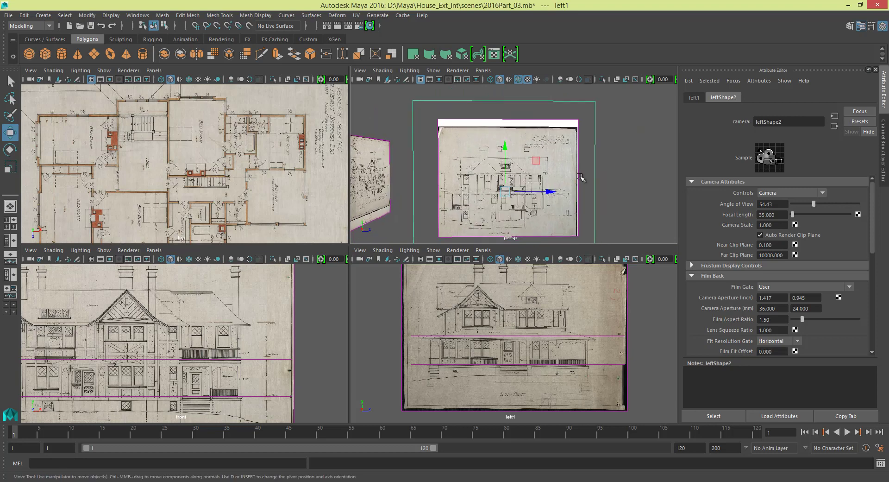
pyautogui.press('space')
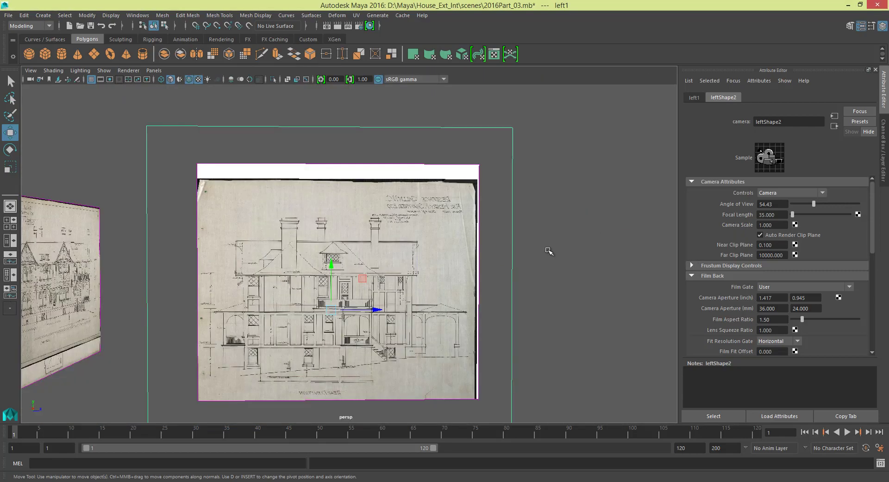
pyautogui.keyDown('alt'); pyautogui.moveTo(549, 251); pyautogui.dragTo(509, 262); pyautogui.keyUp('alt')
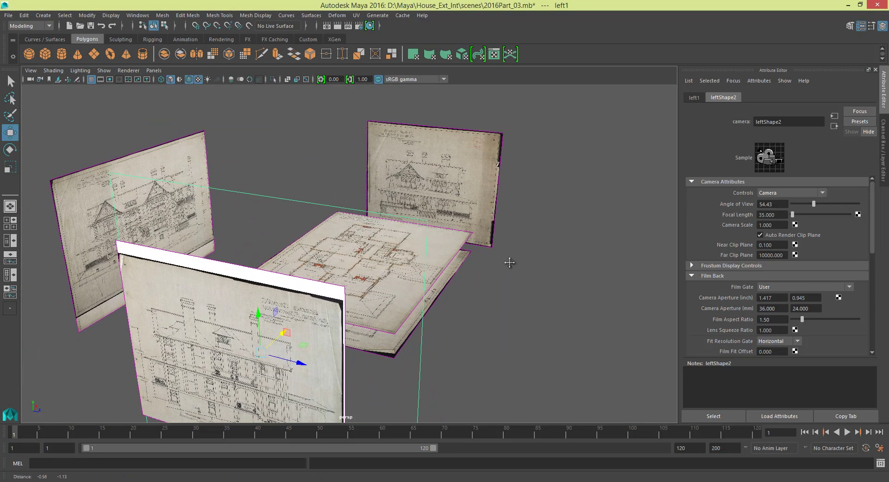
pyautogui.keyDown('alt'); pyautogui.moveTo(509, 262); pyautogui.dragTo(520, 250, button='middle'); pyautogui.keyUp('alt')
pyautogui.moveTo(520, 252)
pyautogui.keyDown('alt'); pyautogui.mouseDown()
pyautogui.moveTo(483, 247)
pyautogui.moveTo(520, 250)
pyautogui.mouseUp(); pyautogui.keyUp('alt')
pyautogui.press('space')
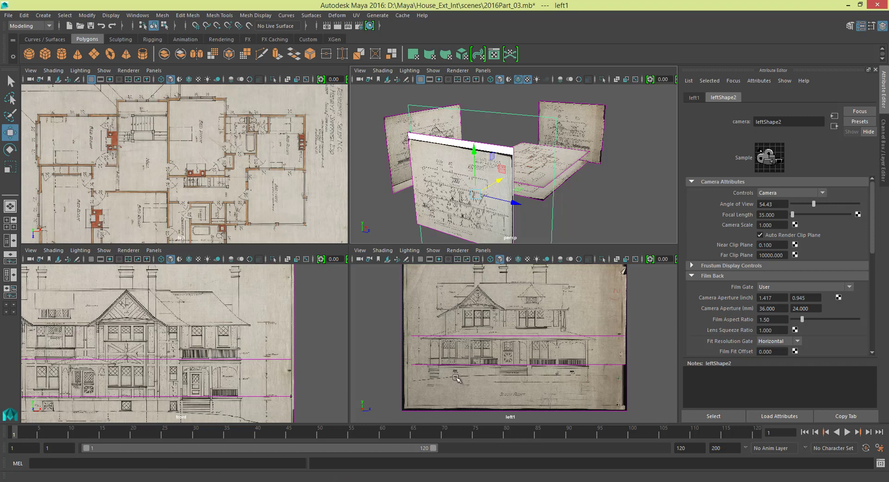
pyautogui.keyDown('alt'); pyautogui.moveTo(590, 189); pyautogui.dragTo(623, 175); pyautogui.keyUp('alt')
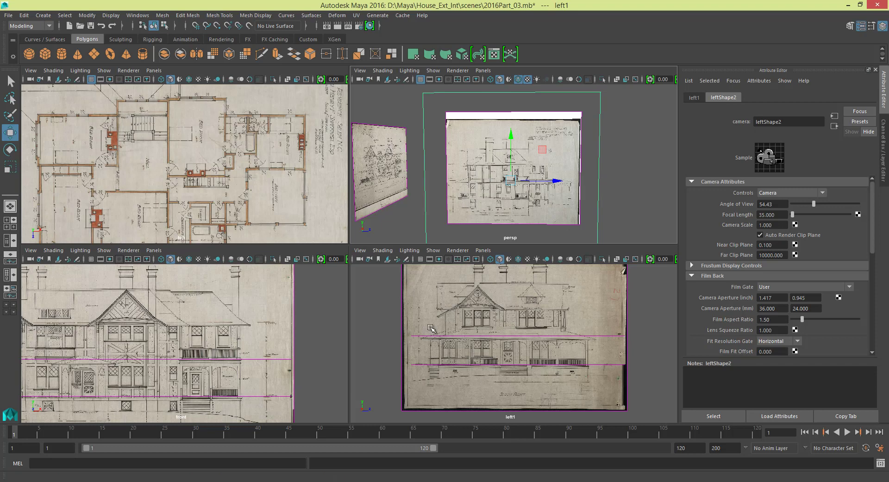
pyautogui.keyDown('alt'); pyautogui.moveTo(396, 220); pyautogui.dragTo(376, 227); pyautogui.keyUp('alt')
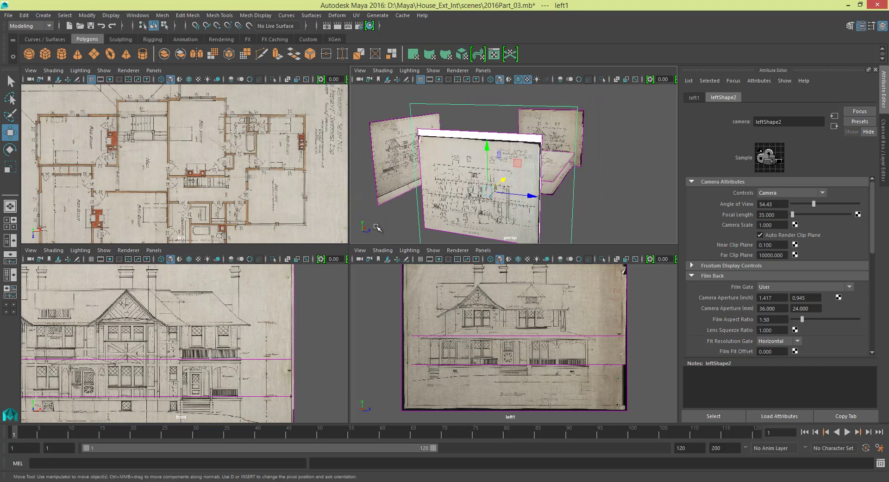
pyautogui.keyDown('alt'); pyautogui.moveTo(368, 412); pyautogui.dragTo(367, 414); pyautogui.keyUp('alt')
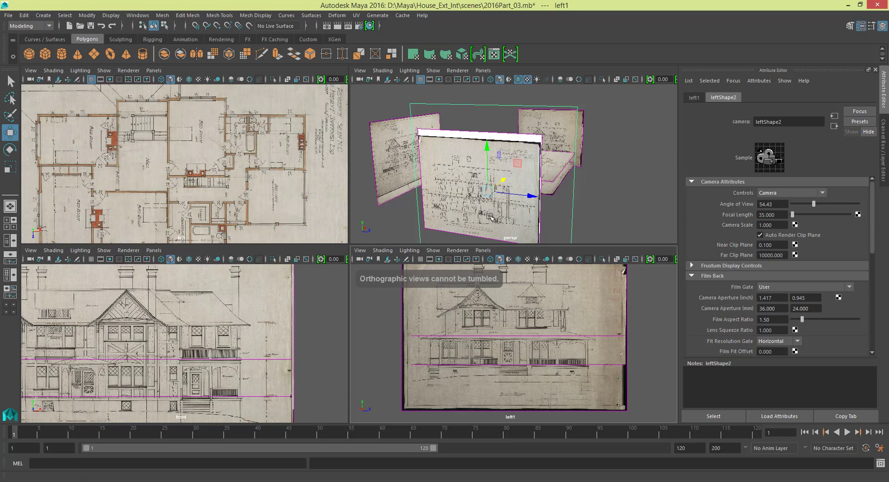
pyautogui.keyDown('alt'); pyautogui.moveTo(490, 216); pyautogui.dragTo(415, 191); pyautogui.keyUp('alt')
pyautogui.keyDown('alt'); pyautogui.moveTo(173, 349); pyautogui.dragTo(290, 341, button='middle'); pyautogui.keyUp('alt')
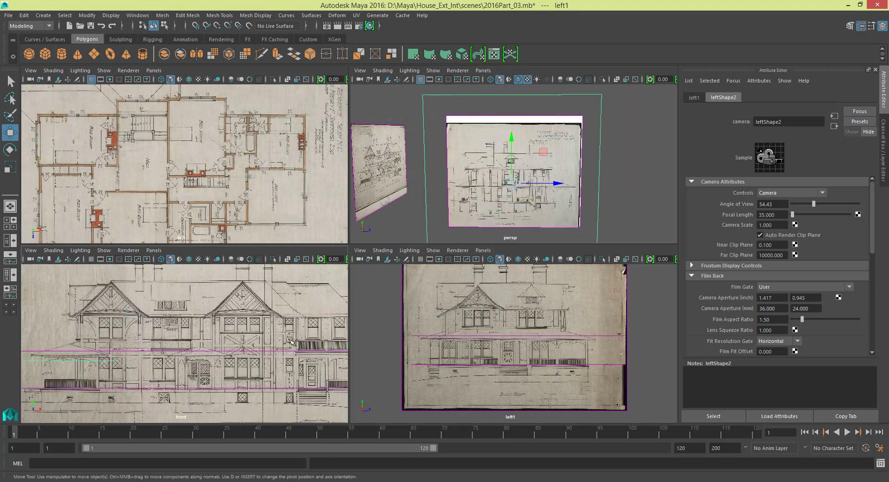
pyautogui.scroll(-4, 290, 341)
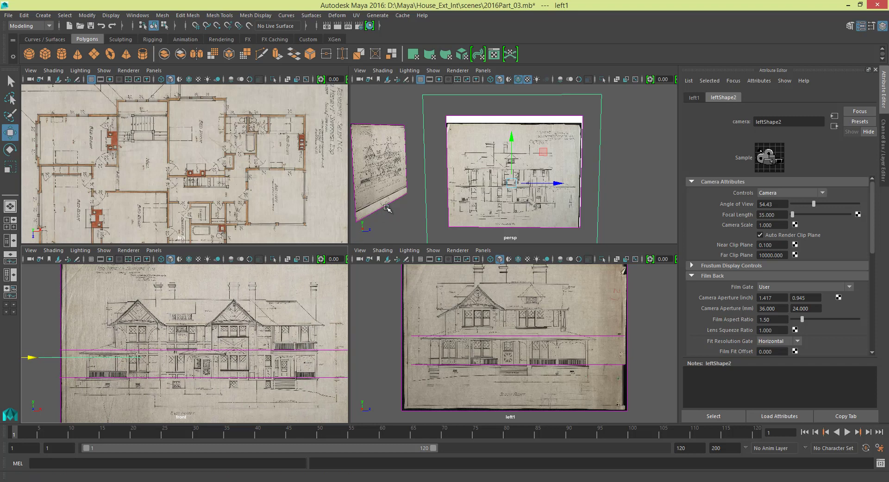
# - Delete the Left orthographic camera
pyautogui.moveTo(385, 208)
pyautogui.keyDown('alt'); pyautogui.mouseDown()
pyautogui.moveTo(566, 228)
pyautogui.moveTo(520, 212)
pyautogui.moveTo(579, 204)
pyautogui.moveTo(570, 195)
pyautogui.moveTo(511, 185)
pyautogui.moveTo(612, 196)
pyautogui.moveTo(504, 192)
pyautogui.mouseUp(); pyautogui.keyUp('alt')
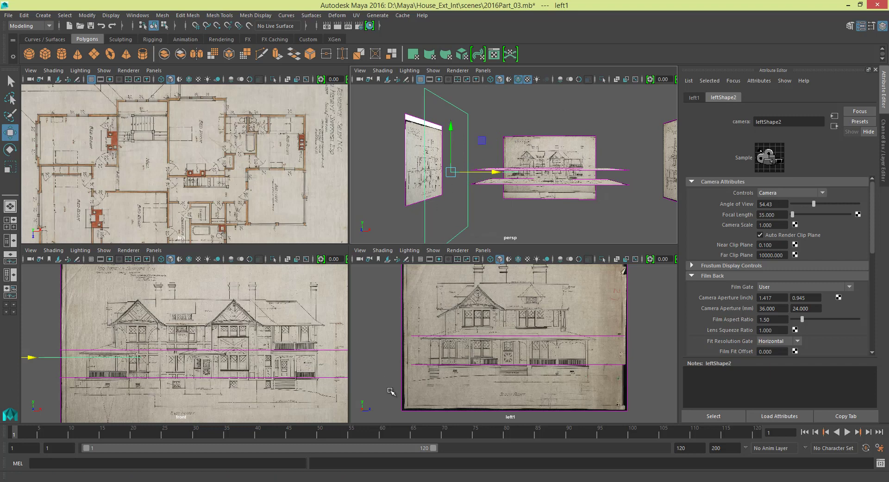
pyautogui.keyDown('alt'); pyautogui.moveTo(372, 150); pyautogui.dragTo(403, 152); pyautogui.keyUp('alt')
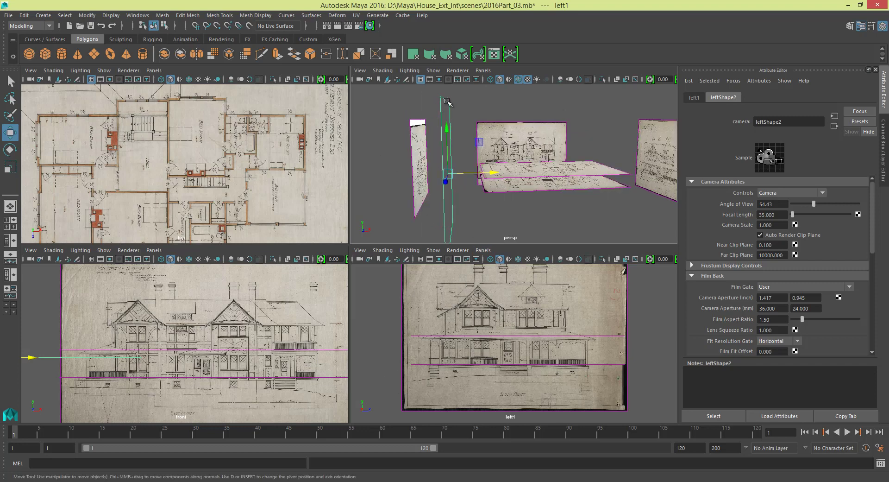
pyautogui.press('Delete')
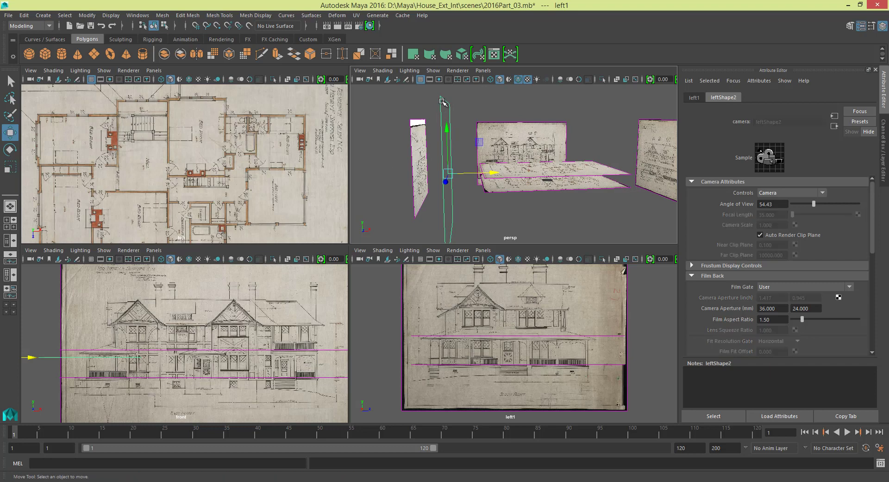
# - Move the rear elevation image plane along X to the opposite side of the floor plans, beside the south front elevation
pyautogui.scroll(-4, 453, 137)
pyautogui.keyDown('alt'); pyautogui.moveTo(511, 123); pyautogui.dragTo(500, 118); pyautogui.keyUp('alt')
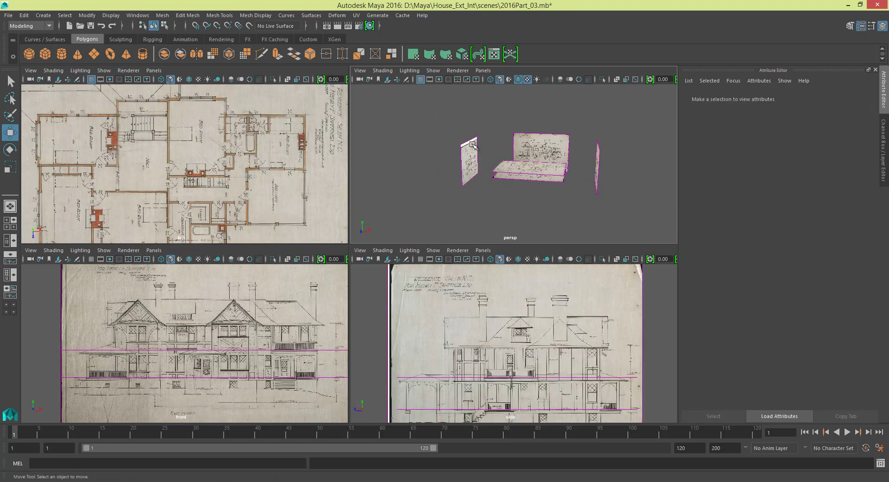
pyautogui.keyDown('alt'); pyautogui.moveTo(495, 131); pyautogui.dragTo(514, 137, button='middle'); pyautogui.keyUp('alt')
pyautogui.scroll(5, 478, 160)
pyautogui.moveTo(419, 122); pyautogui.dragTo(456, 156)
pyautogui.keyDown('alt'); pyautogui.moveTo(480, 154); pyautogui.dragTo(524, 137, button='middle'); pyautogui.keyUp('alt')
pyautogui.scroll(-5, 524, 137)
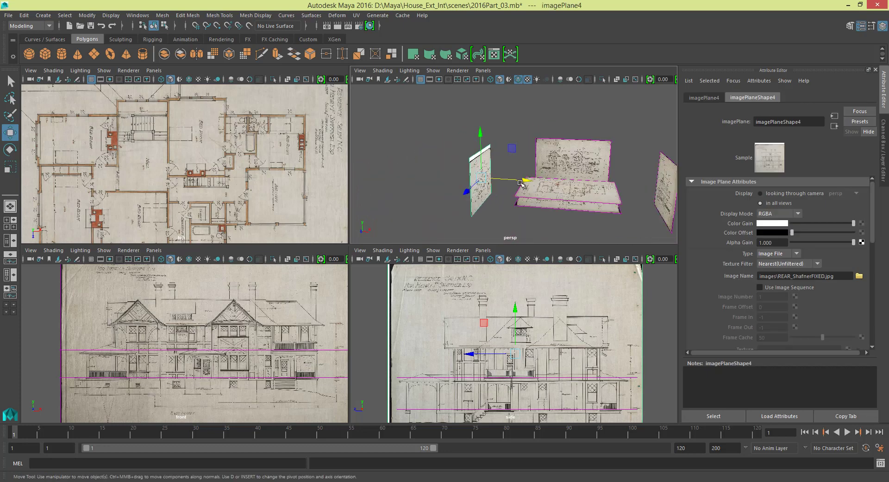
pyautogui.moveTo(528, 181); pyautogui.dragTo(698, 204)
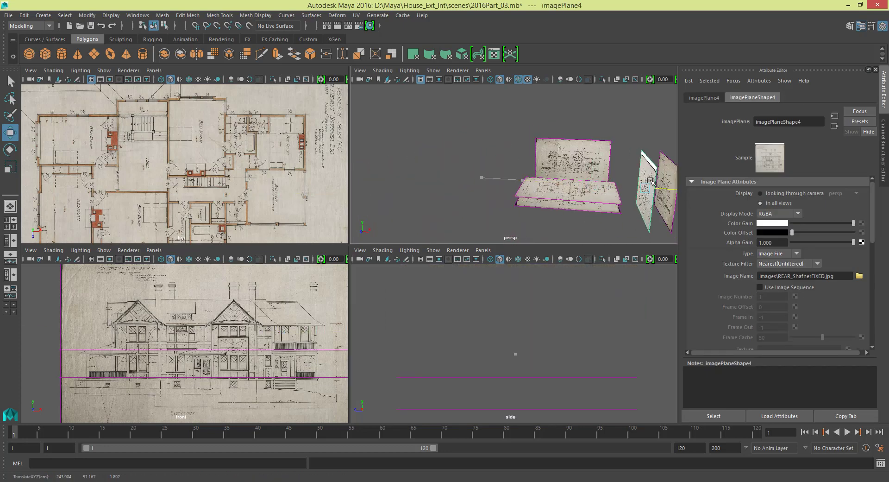
# - Move the south front elevation image plane along X to the side vacated by the rear elevation and centre it in the side view
pyautogui.scroll(-4, 650, 180)
pyautogui.click(572, 165)
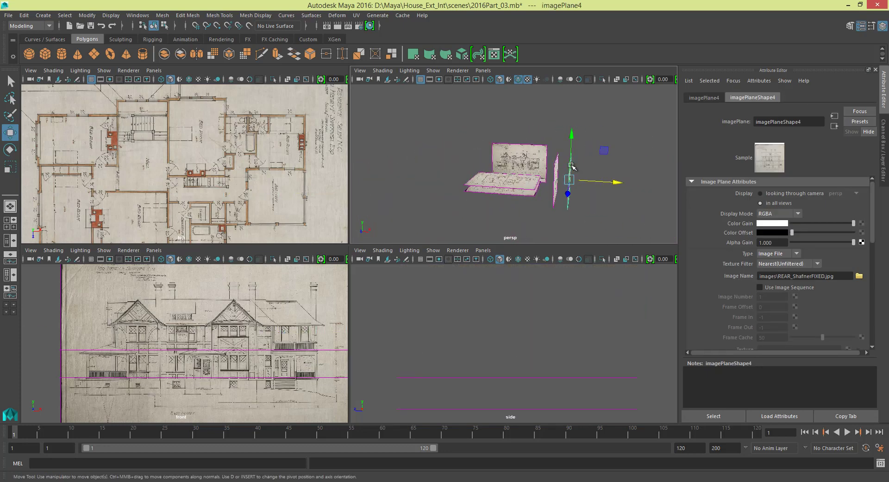
pyautogui.moveTo(618, 184); pyautogui.dragTo(496, 175)
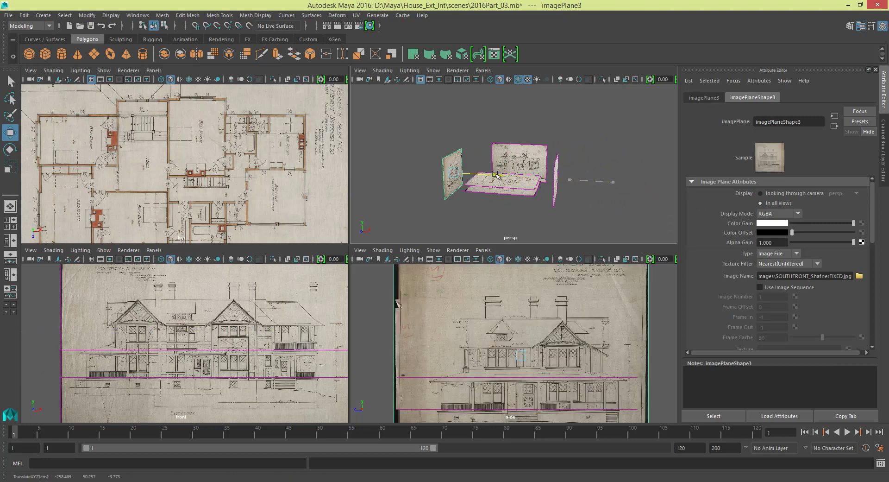
pyautogui.keyDown('alt'); pyautogui.moveTo(440, 226); pyautogui.dragTo(546, 217); pyautogui.keyUp('alt')
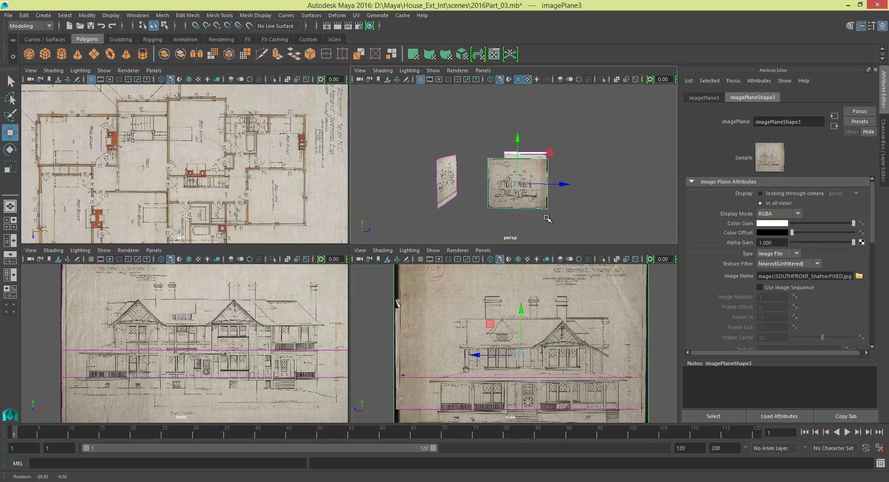
pyautogui.keyDown('alt'); pyautogui.moveTo(568, 369); pyautogui.dragTo(563, 342, button='middle'); pyautogui.keyUp('alt')
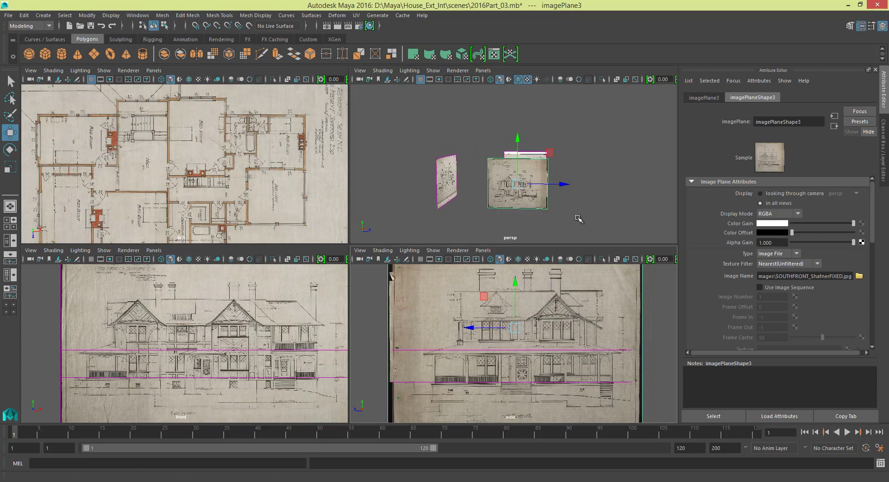
# - Examine the swapped south front and rear elevation planes from several angles and check the whole layout in the front and top views
pyautogui.scroll(5, 579, 217)
pyautogui.scroll(-4, 605, 192)
pyautogui.keyDown('alt'); pyautogui.moveTo(577, 198); pyautogui.dragTo(480, 204); pyautogui.keyUp('alt')
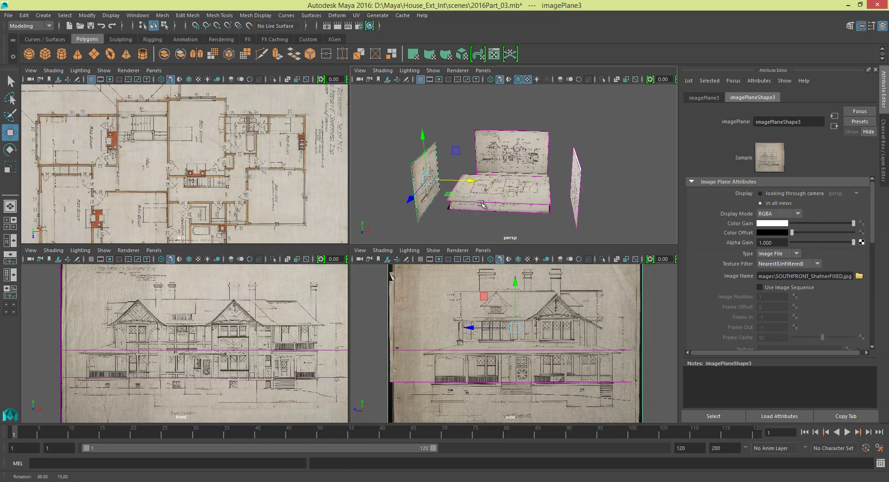
pyautogui.keyDown('alt'); pyautogui.moveTo(557, 183); pyautogui.dragTo(571, 193, button='right'); pyautogui.keyUp('alt')
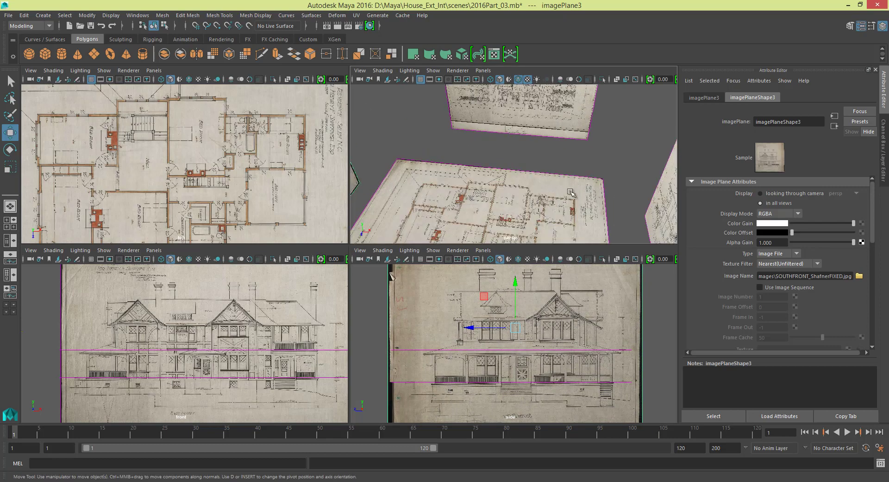
pyautogui.keyDown('alt'); pyautogui.moveTo(476, 185); pyautogui.dragTo(577, 158); pyautogui.keyUp('alt')
pyautogui.keyDown('alt'); pyautogui.moveTo(576, 157); pyautogui.dragTo(583, 188, button='middle'); pyautogui.keyUp('alt')
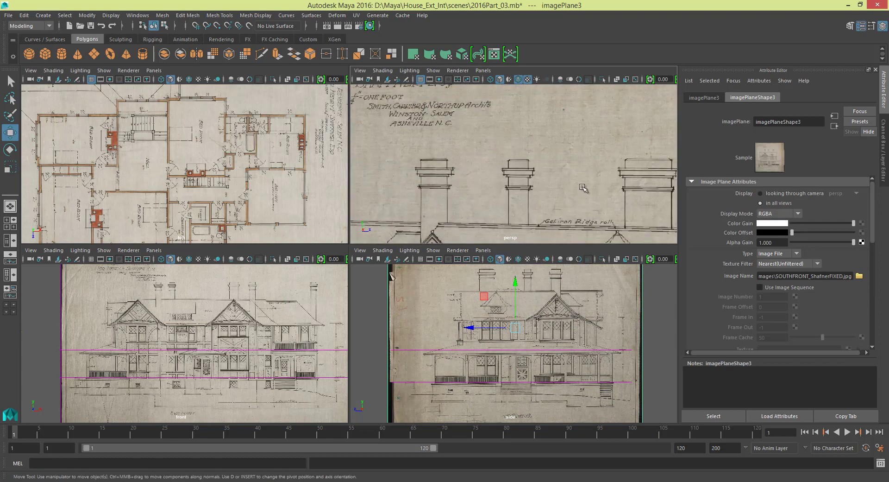
pyautogui.scroll(-5, 582, 192)
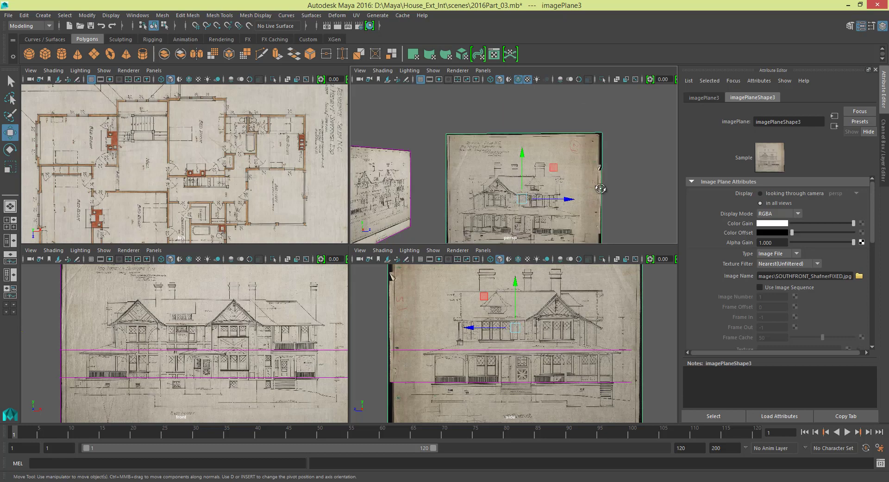
pyautogui.keyDown('alt'); pyautogui.moveTo(600, 189); pyautogui.dragTo(495, 203); pyautogui.keyUp('alt')
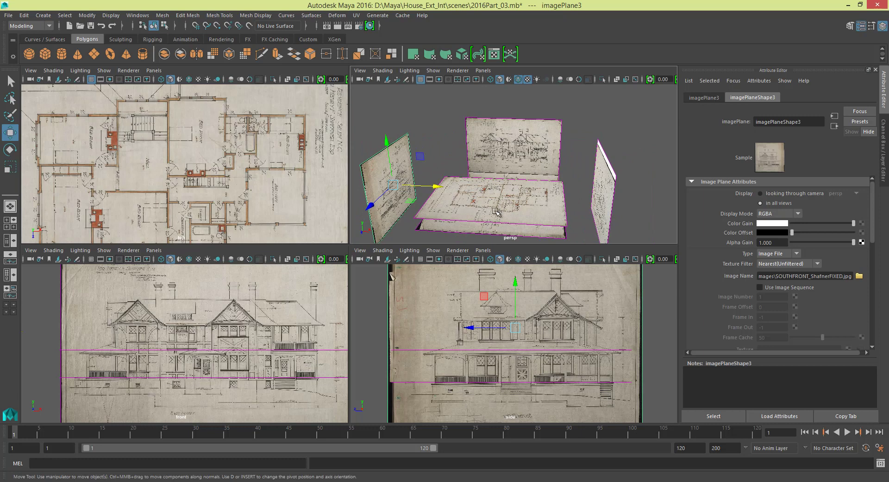
pyautogui.scroll(-3, 244, 342)
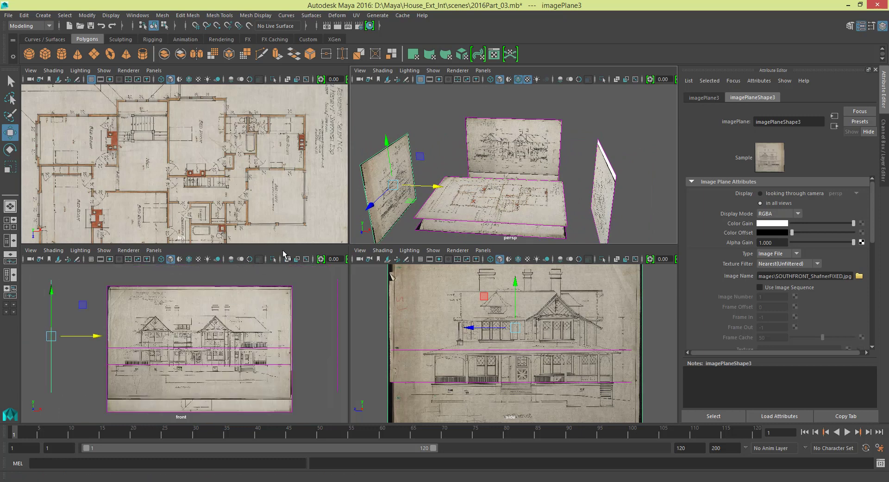
pyautogui.scroll(-5, 297, 171)
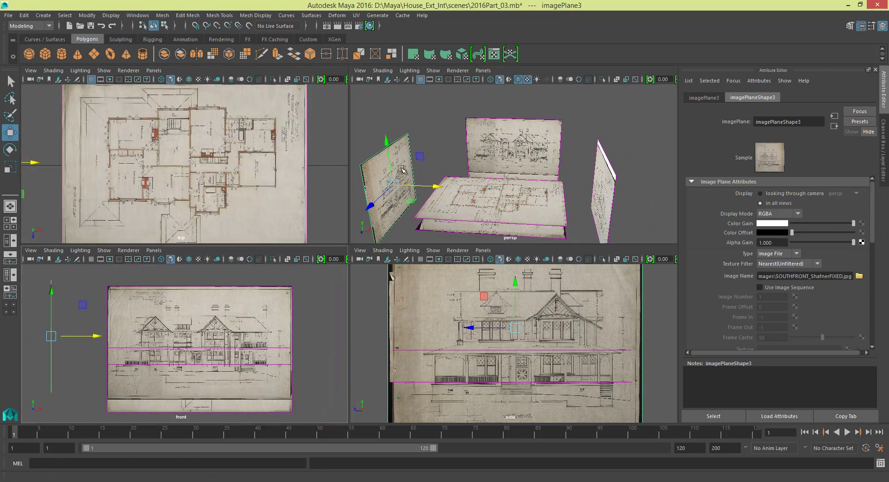
pyautogui.keyDown('alt'); pyautogui.moveTo(567, 141); pyautogui.dragTo(609, 137); pyautogui.keyUp('alt')
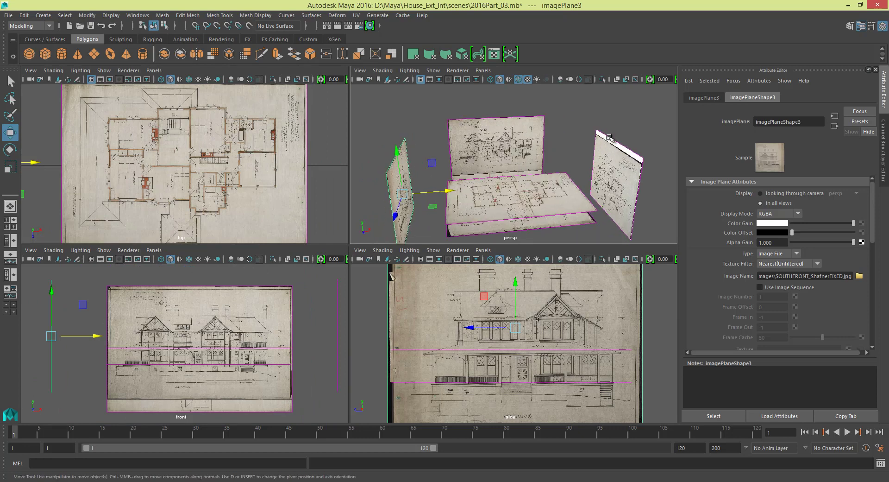
# - Examine the rear elevation plane and its placement against the floor plans in the perspective, top, front and side views
pyautogui.click(634, 158)
pyautogui.scroll(-2, 230, 192)
pyautogui.scroll(2, 241, 188)
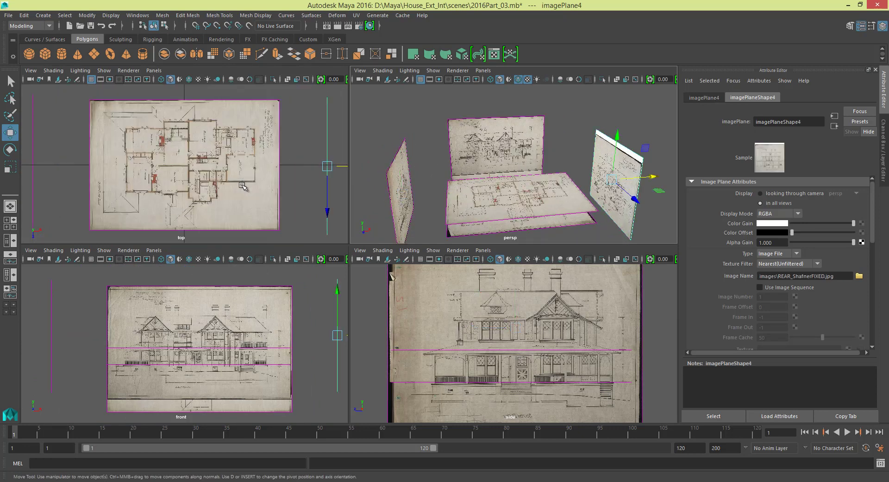
pyautogui.keyDown('alt'); pyautogui.moveTo(548, 192); pyautogui.dragTo(530, 145); pyautogui.keyUp('alt')
pyautogui.scroll(4, 528, 185)
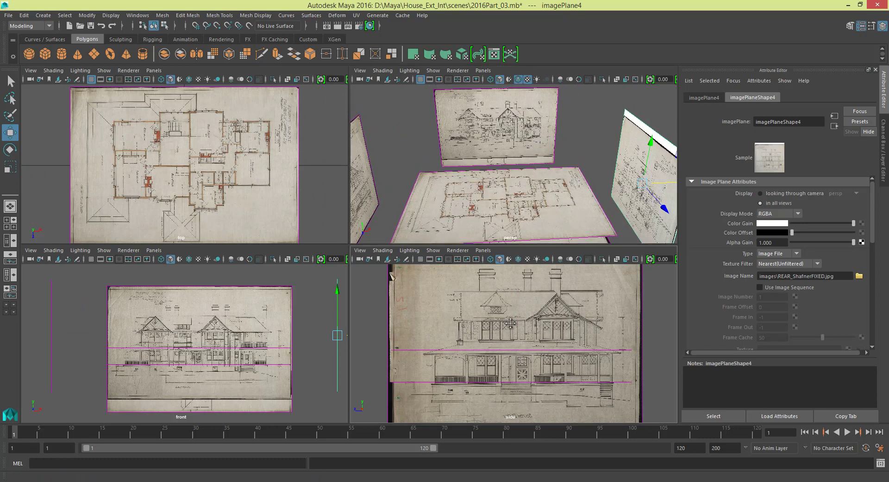
pyautogui.keyDown('alt'); pyautogui.moveTo(486, 315); pyautogui.dragTo(493, 327, button='middle'); pyautogui.keyUp('alt')
pyautogui.keyDown('alt'); pyautogui.moveTo(290, 320); pyautogui.dragTo(296, 321, button='middle'); pyautogui.keyUp('alt')
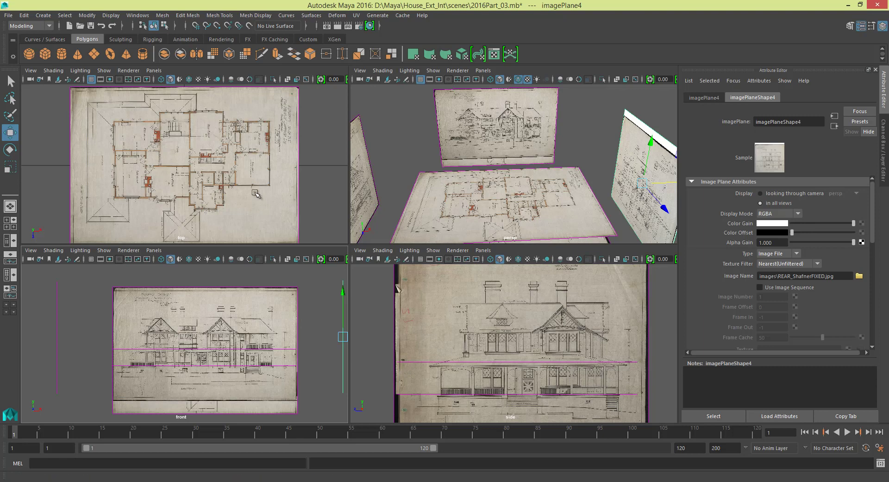
pyautogui.keyDown('alt'); pyautogui.moveTo(255, 192); pyautogui.dragTo(276, 202, button='middle'); pyautogui.keyUp('alt')
pyautogui.scroll(-2, 274, 178)
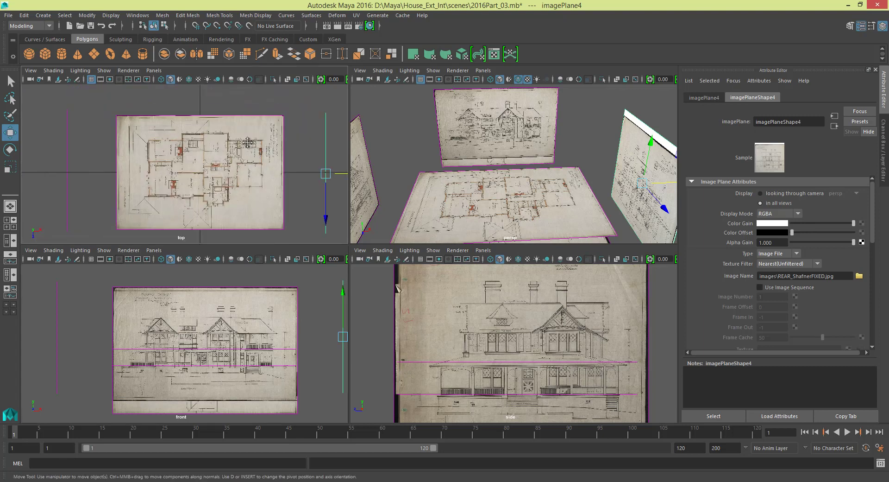
pyautogui.keyDown('alt'); pyautogui.moveTo(247, 142); pyautogui.dragTo(269, 149, button='middle'); pyautogui.keyUp('alt')
pyautogui.scroll(2, 270, 149)
pyautogui.keyDown('alt'); pyautogui.moveTo(574, 161); pyautogui.dragTo(530, 163, button='middle'); pyautogui.keyUp('alt')
pyautogui.scroll(5, 530, 163)
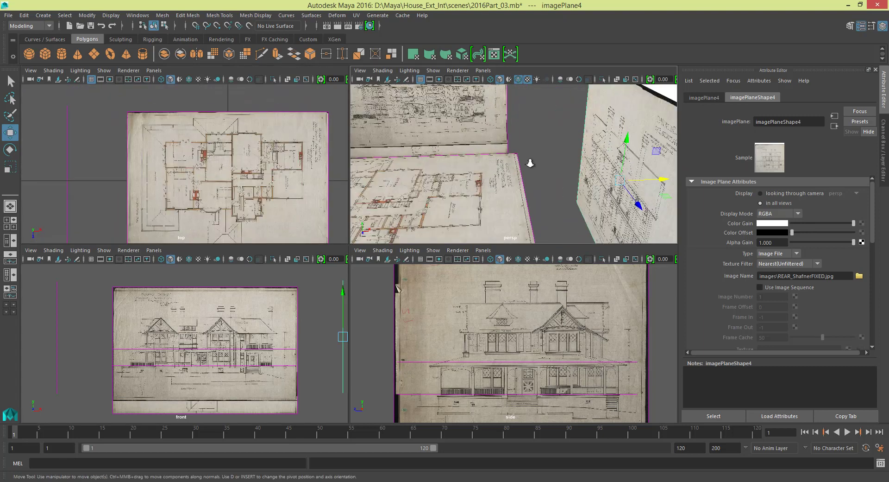
pyautogui.keyDown('alt'); pyautogui.moveTo(530, 163); pyautogui.dragTo(577, 156); pyautogui.keyUp('alt')
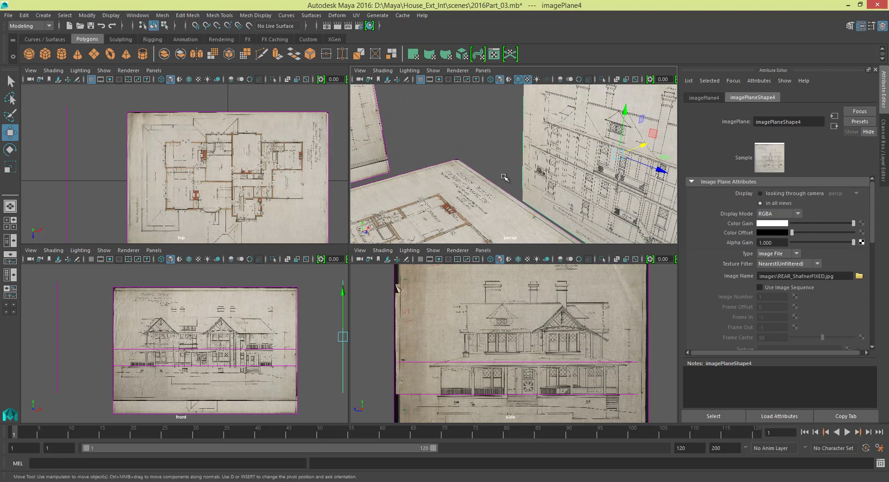
pyautogui.scroll(-2, 504, 177)
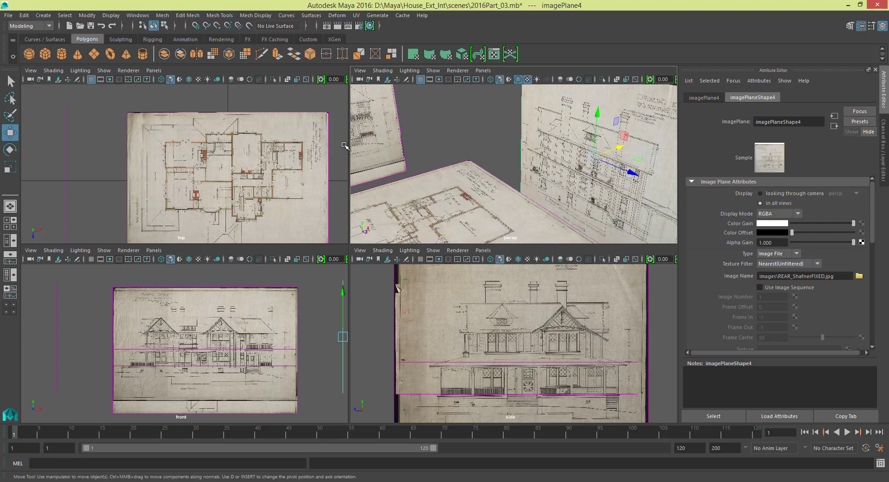
pyautogui.scroll(-4, 345, 146)
pyautogui.scroll(3, 473, 168)
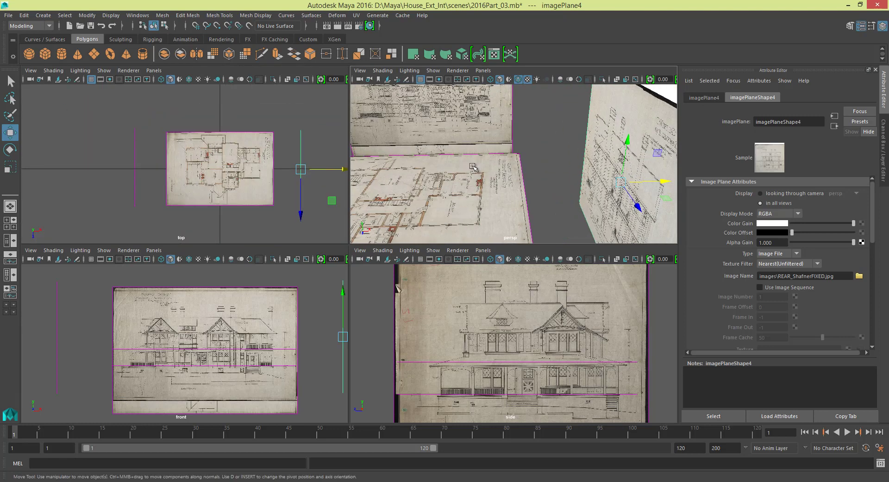
# - Swap the two end elevations along X, placing the rear elevation plane at about -208 cm and the south front plane at about 268 cm
pyautogui.scroll(-5, 474, 168)
pyautogui.click(633, 166)
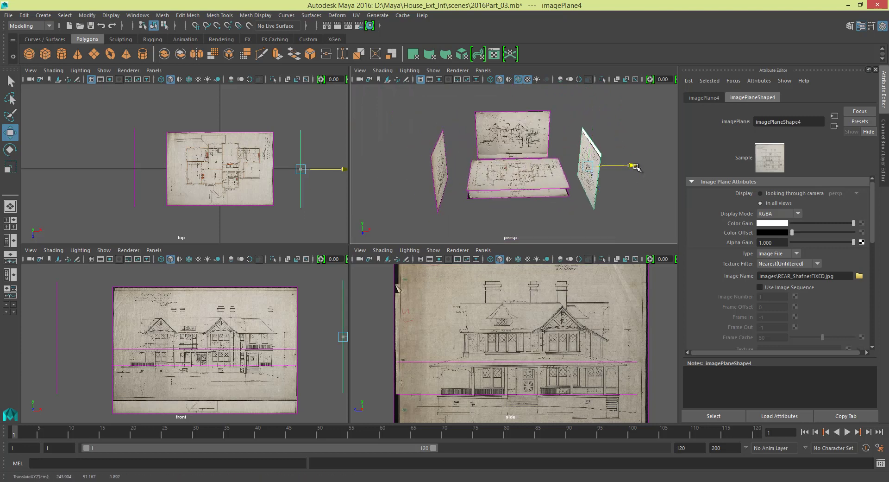
pyautogui.moveTo(635, 165); pyautogui.dragTo(505, 162)
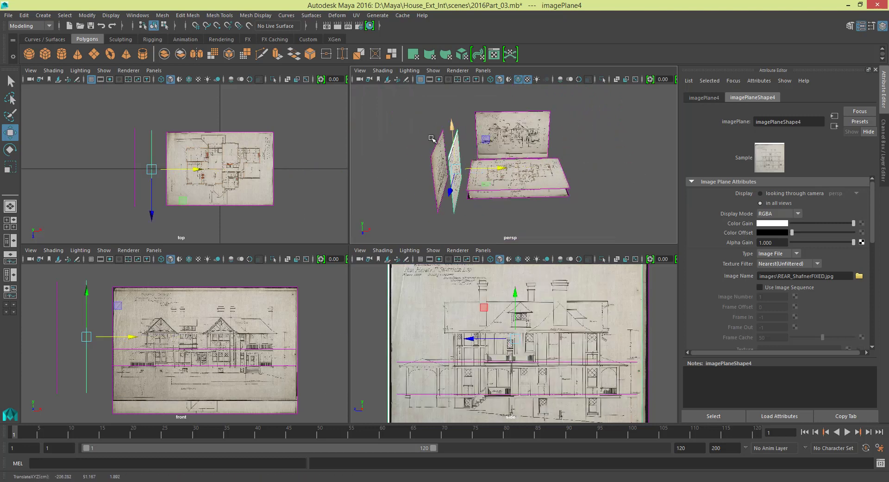
pyautogui.moveTo(414, 130); pyautogui.dragTo(637, 166)
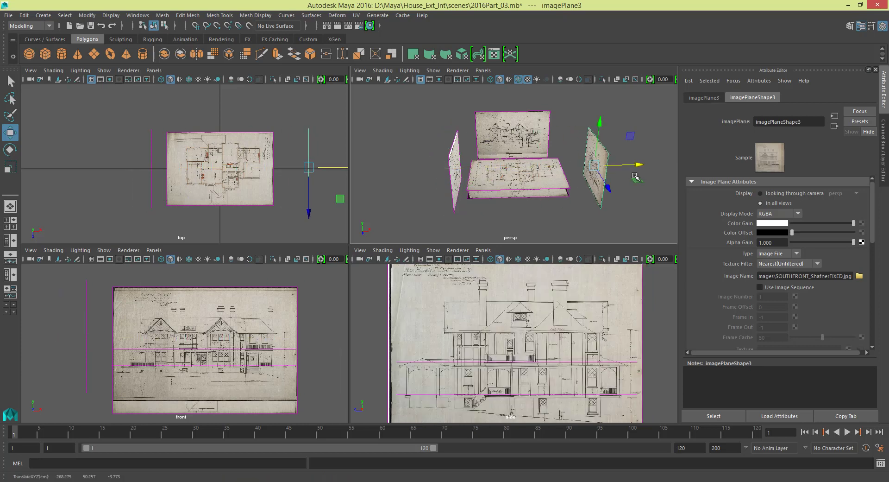
# - Examine the swapped layout in perspective, checking the east front plane against the floor plans and both end elevations
pyautogui.keyDown('alt'); pyautogui.moveTo(476, 189); pyautogui.dragTo(533, 206); pyautogui.keyUp('alt')
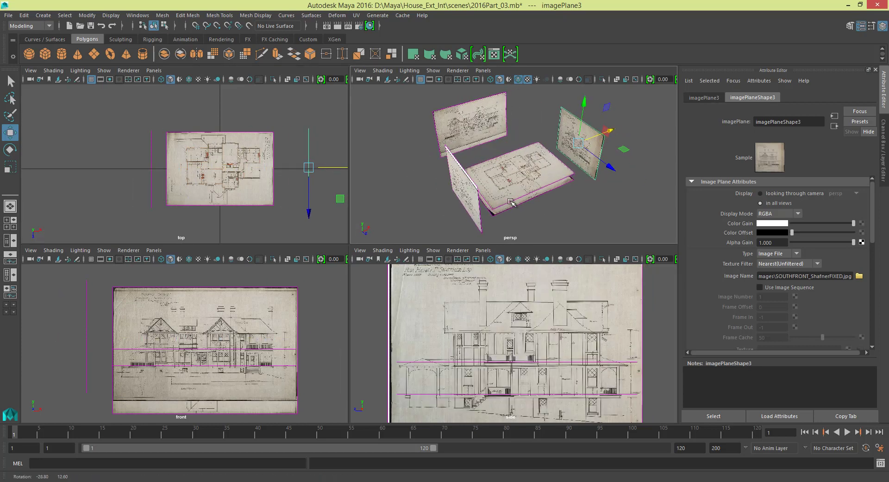
pyautogui.scroll(5, 535, 206)
pyautogui.scroll(4, 537, 206)
pyautogui.keyDown('alt'); pyautogui.moveTo(492, 93); pyautogui.dragTo(511, 121, button='middle'); pyautogui.keyUp('alt')
pyautogui.scroll(-5, 512, 120)
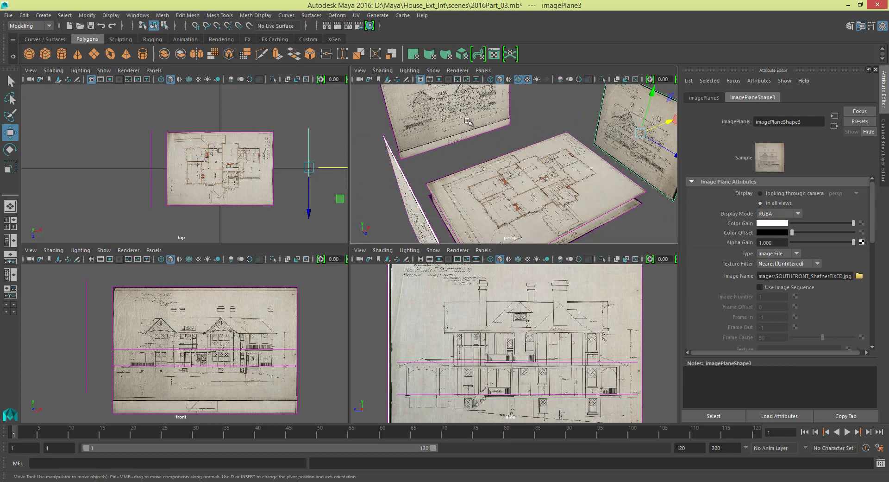
pyautogui.click(446, 117)
pyautogui.keyDown('alt'); pyautogui.moveTo(496, 142); pyautogui.dragTo(486, 121, button='right'); pyautogui.keyUp('alt')
pyautogui.click(522, 159)
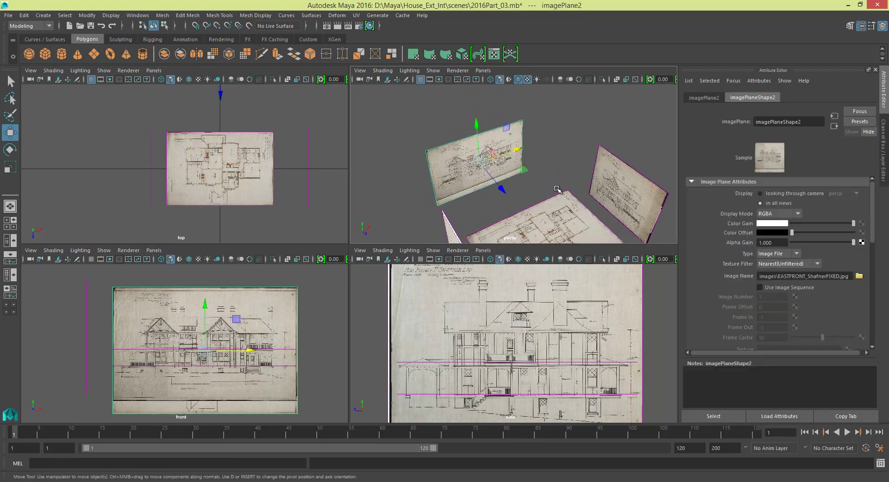
pyautogui.keyDown('alt'); pyautogui.moveTo(550, 174); pyautogui.dragTo(526, 136, button='middle'); pyautogui.keyUp('alt')
pyautogui.keyDown('alt'); pyautogui.moveTo(526, 135); pyautogui.dragTo(596, 156); pyautogui.keyUp('alt')
pyautogui.scroll(3, 541, 173)
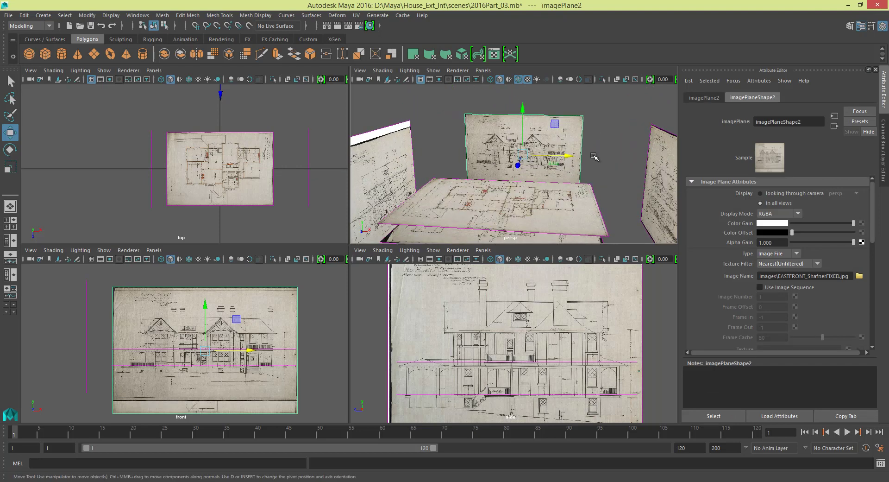
# - Select the rear elevation plane and inspect its drawing in perspective and in the enlarged side view
pyautogui.click(584, 167)
pyautogui.keyDown('alt'); pyautogui.moveTo(584, 166); pyautogui.dragTo(575, 150, button='middle'); pyautogui.keyUp('alt')
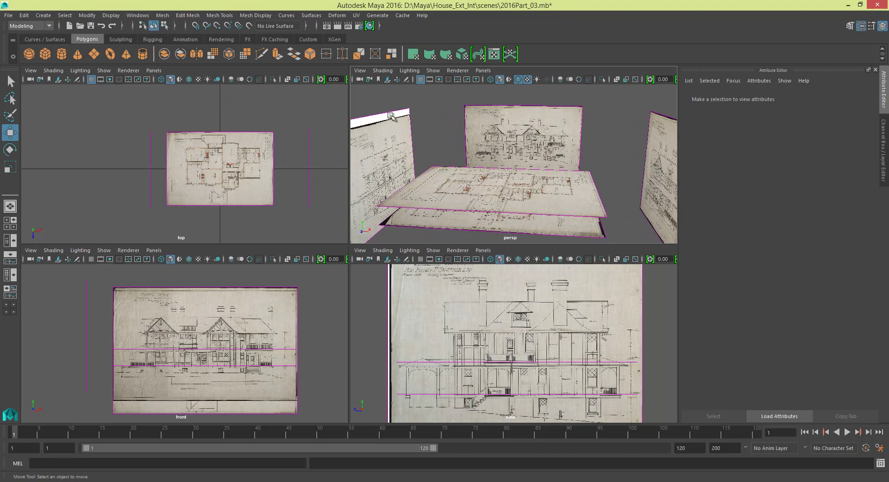
pyautogui.click(389, 110)
pyautogui.keyDown('alt'); pyautogui.moveTo(502, 216); pyautogui.dragTo(517, 203, button='middle'); pyautogui.keyUp('alt')
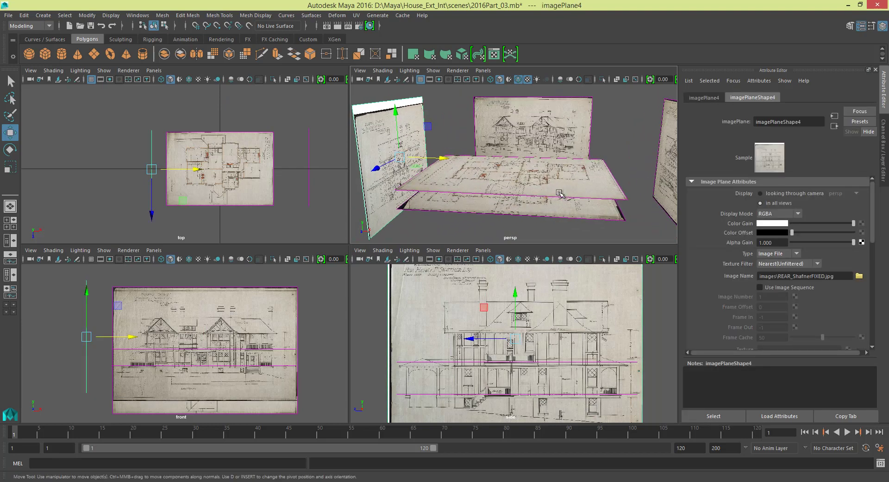
pyautogui.keyDown('alt'); pyautogui.moveTo(564, 165); pyautogui.dragTo(557, 166, button='middle'); pyautogui.keyUp('alt')
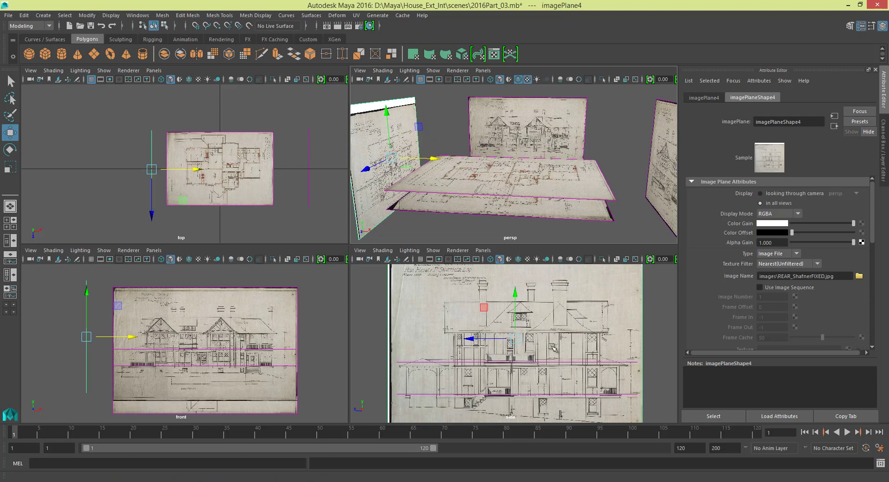
pyautogui.scroll(-1, 554, 345)
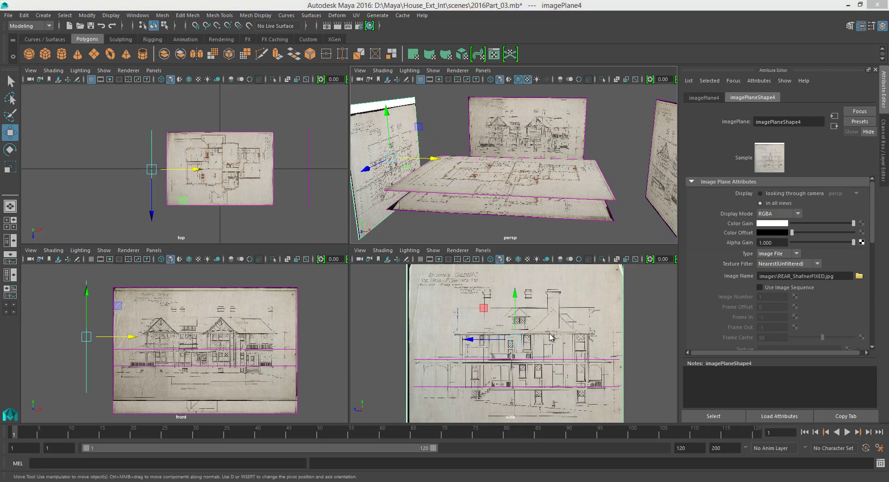
pyautogui.press('space')
pyautogui.scroll(1, 471, 281)
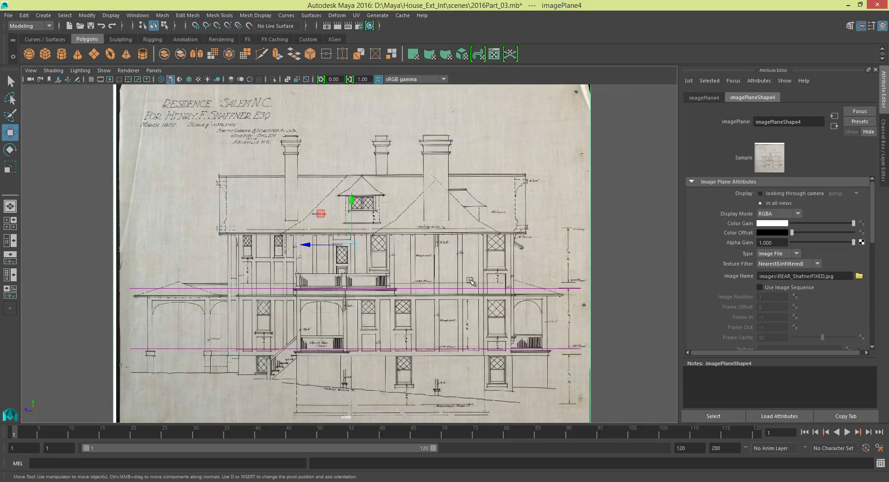
pyautogui.scroll(-1, 443, 278)
pyautogui.press('space')
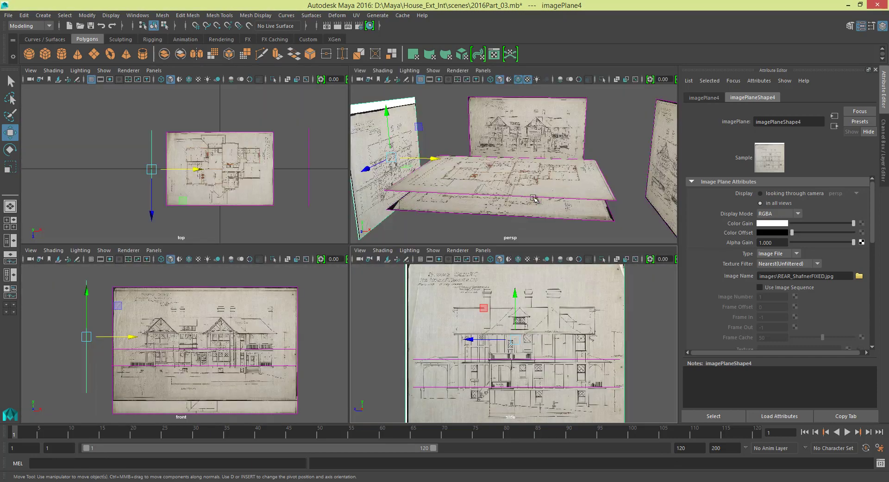
# - Move the south front elevation plane farther out along X, away from the floor plans
pyautogui.keyDown('alt'); pyautogui.moveTo(588, 181); pyautogui.dragTo(554, 184); pyautogui.keyUp('alt')
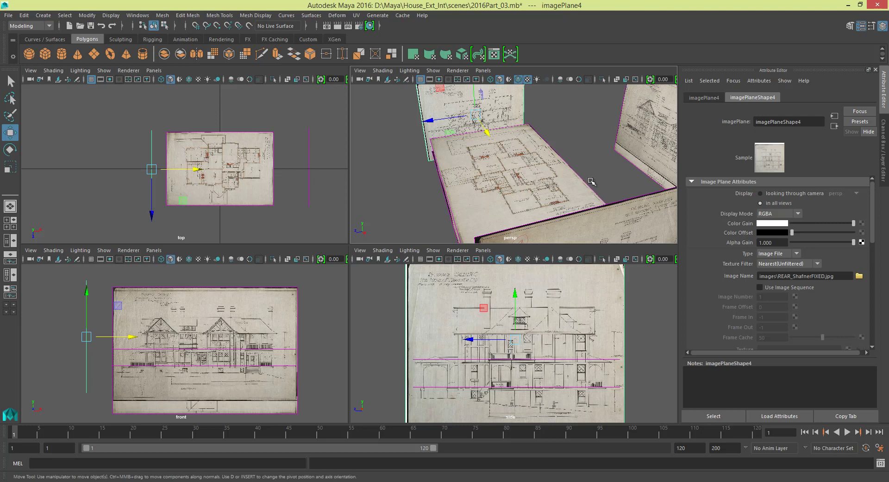
pyautogui.keyDown('alt'); pyautogui.moveTo(591, 182); pyautogui.dragTo(648, 204); pyautogui.keyUp('alt')
pyautogui.click(635, 155)
pyautogui.keyDown('alt'); pyautogui.moveTo(612, 175); pyautogui.dragTo(507, 129, button='middle'); pyautogui.keyUp('alt')
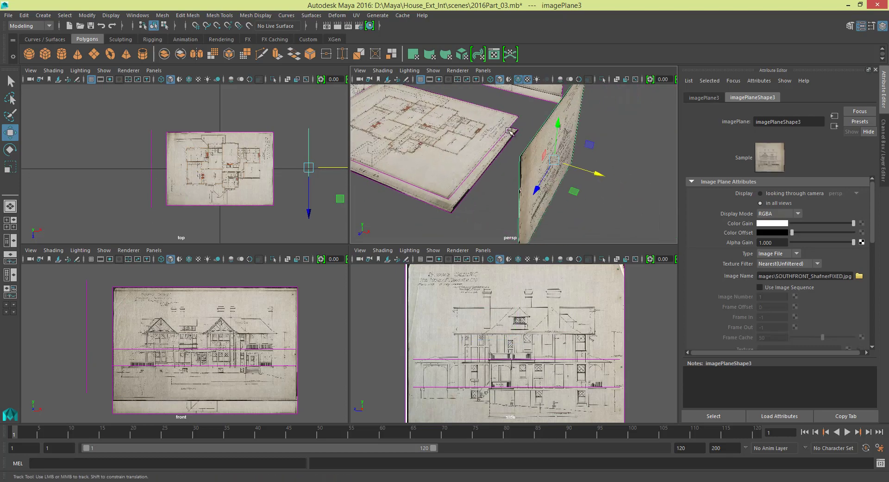
pyautogui.moveTo(594, 173); pyautogui.dragTo(776, 262)
# - Examine the rear elevation behind the floor plans and the spacing to the distant south front plane from opposite directions
pyautogui.moveTo(556, 160)
pyautogui.keyDown('alt'); pyautogui.mouseDown()
pyautogui.moveTo(511, 135)
pyautogui.moveTo(558, 145)
pyautogui.mouseUp(); pyautogui.keyUp('alt')
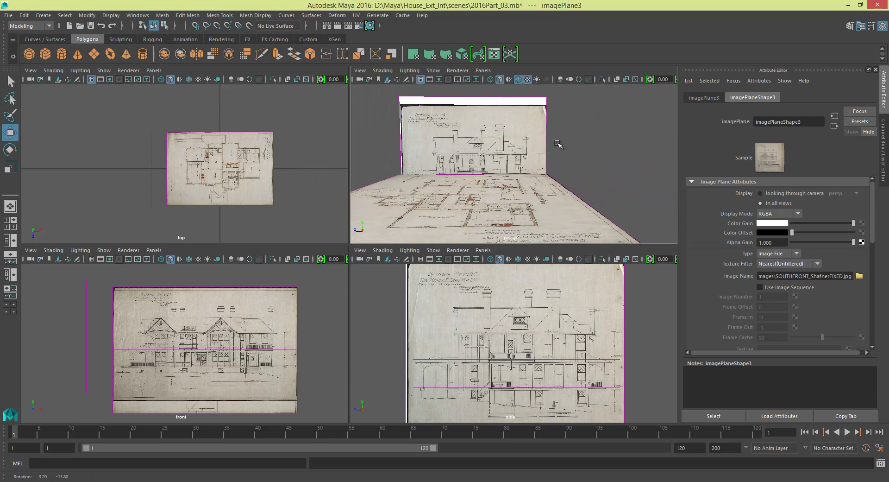
pyautogui.keyDown('alt'); pyautogui.moveTo(558, 149); pyautogui.dragTo(578, 156, button='middle'); pyautogui.keyUp('alt')
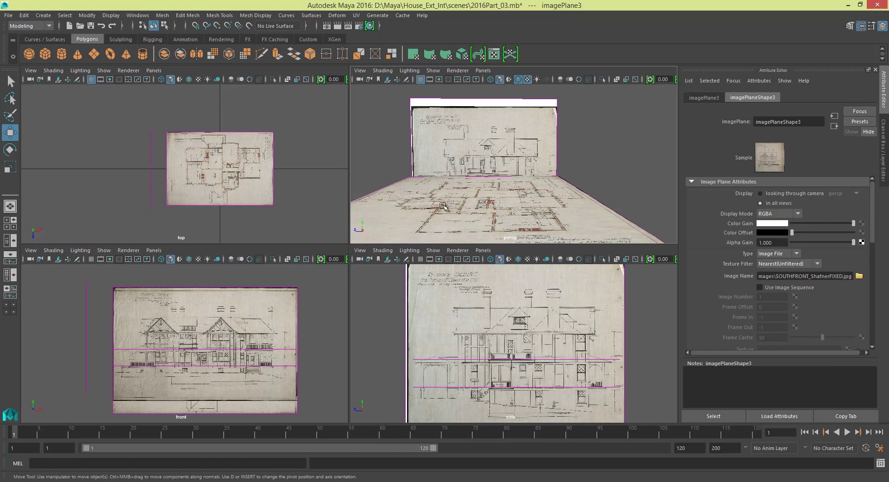
pyautogui.scroll(-3, 443, 205)
pyautogui.scroll(1, 449, 189)
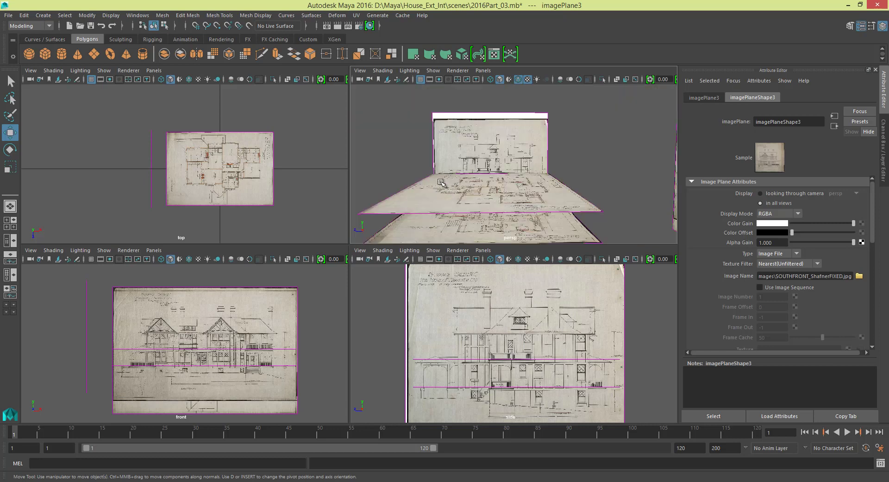
pyautogui.keyDown('alt'); pyautogui.moveTo(441, 183); pyautogui.dragTo(522, 189); pyautogui.keyUp('alt')
pyautogui.keyDown('alt'); pyautogui.moveTo(606, 178); pyautogui.dragTo(566, 158); pyautogui.keyUp('alt')
pyautogui.click(585, 180)
pyautogui.click(542, 144)
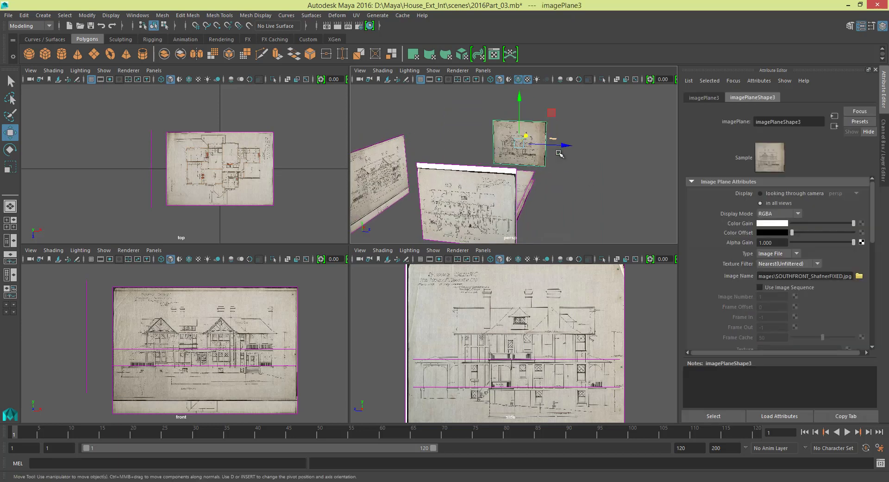
pyautogui.keyDown('alt'); pyautogui.moveTo(514, 126); pyautogui.dragTo(576, 187); pyautogui.keyUp('alt')
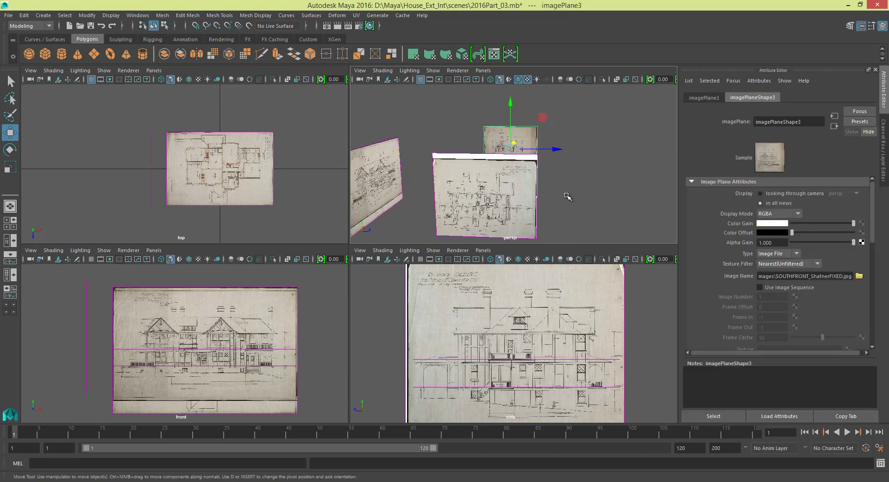
# - Create a new Right orthographic camera for the viewport showing the side view
pyautogui.click(567, 196)
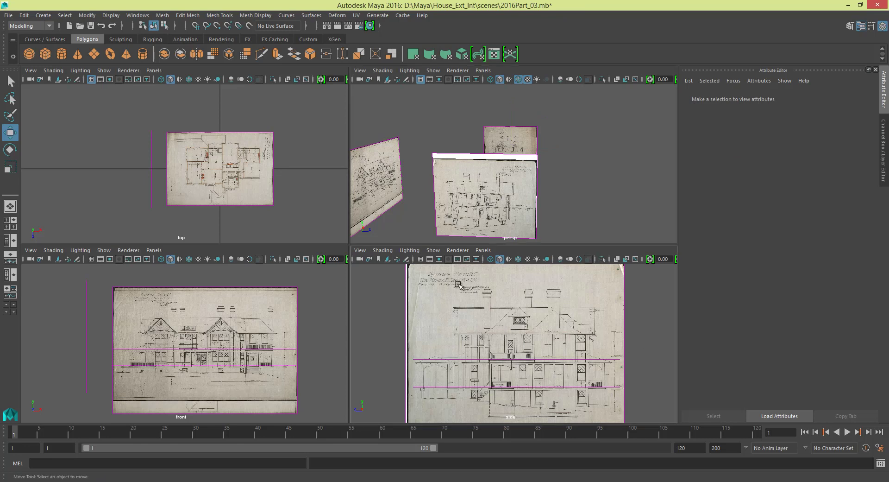
pyautogui.click(483, 250)
pyautogui.moveTo(504, 280)
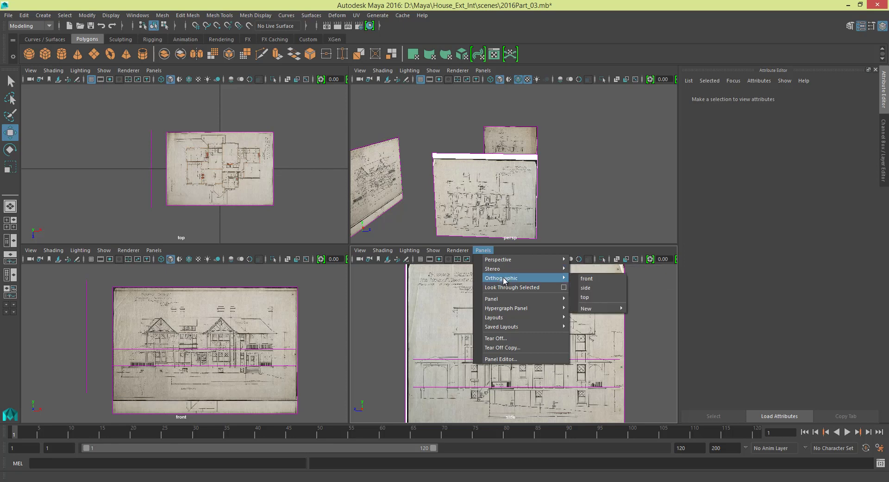
pyautogui.moveTo(603, 310)
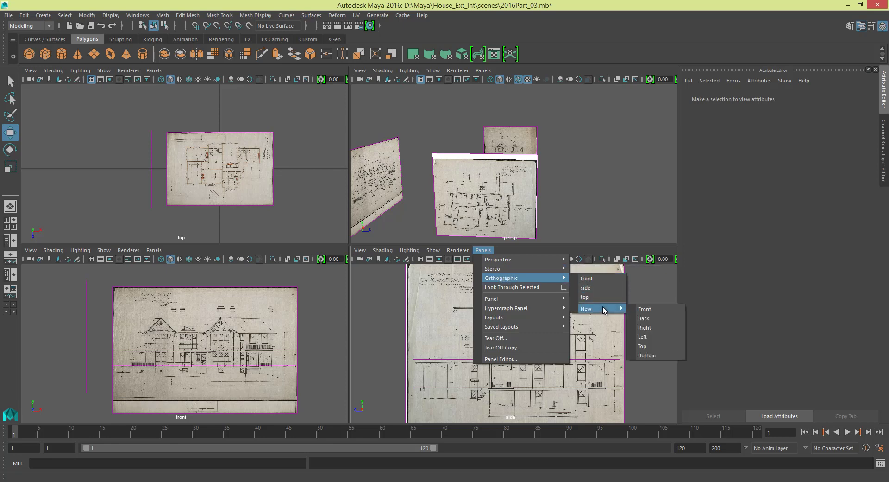
pyautogui.click(657, 326)
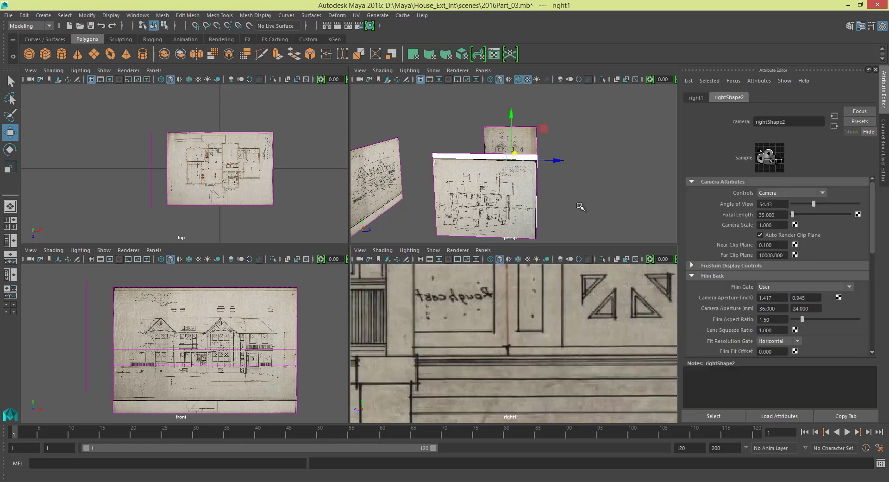
# - Check where the new Right camera sits relative to the image planes and delete it
pyautogui.scroll(-4, 581, 201)
pyautogui.keyDown('alt'); pyautogui.moveTo(582, 181); pyautogui.dragTo(530, 157); pyautogui.keyUp('alt')
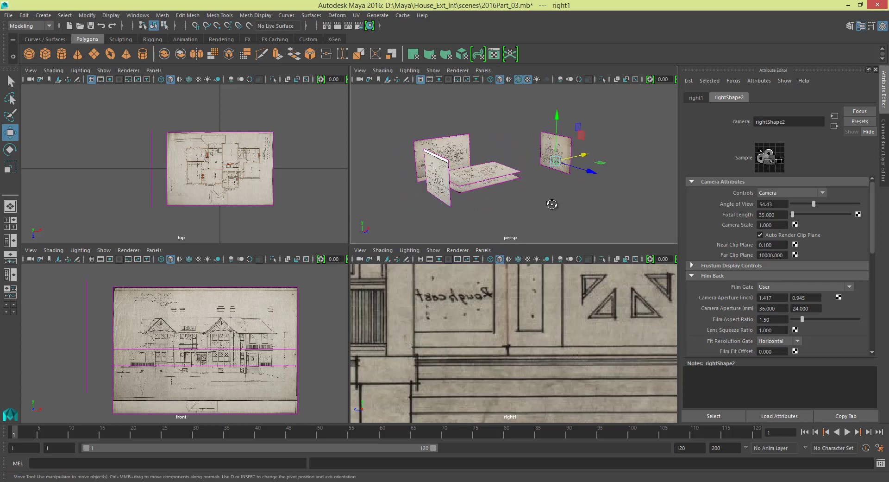
pyautogui.keyDown('alt'); pyautogui.moveTo(547, 201); pyautogui.dragTo(566, 205); pyautogui.keyUp('alt')
pyautogui.press('Delete')
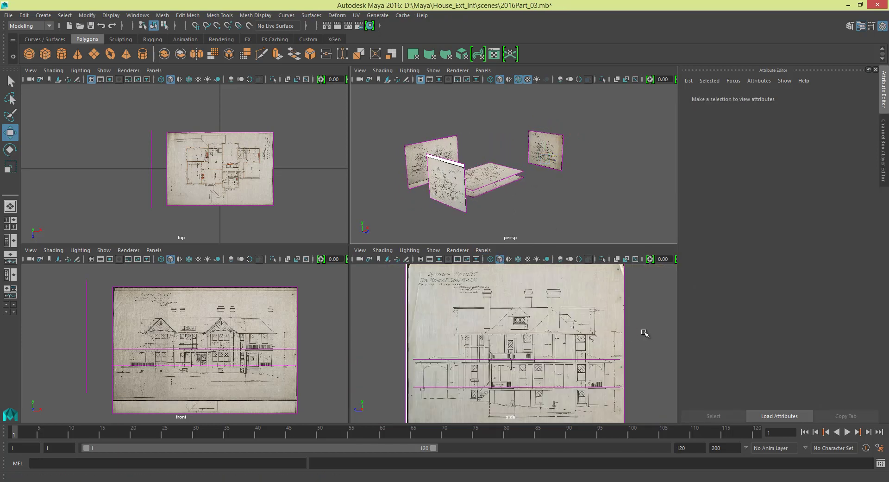
# - Create a new Left orthographic camera for the viewport showing the side view
pyautogui.click(483, 250)
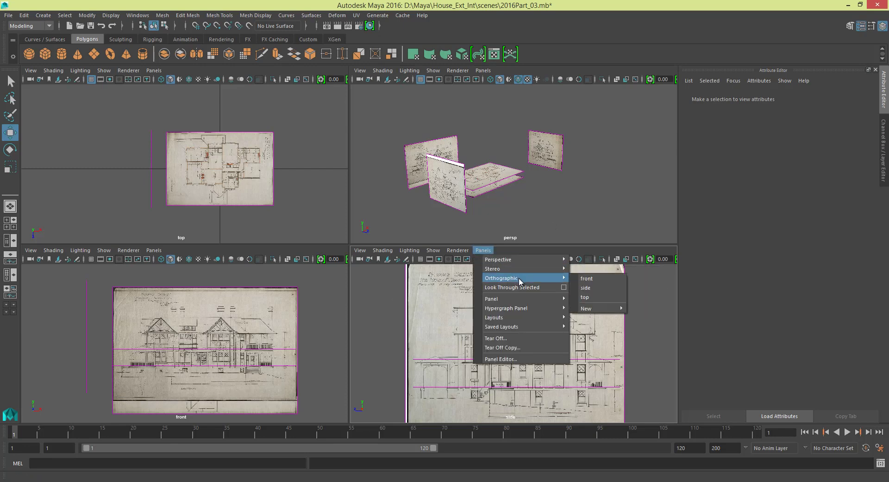
pyautogui.moveTo(595, 310)
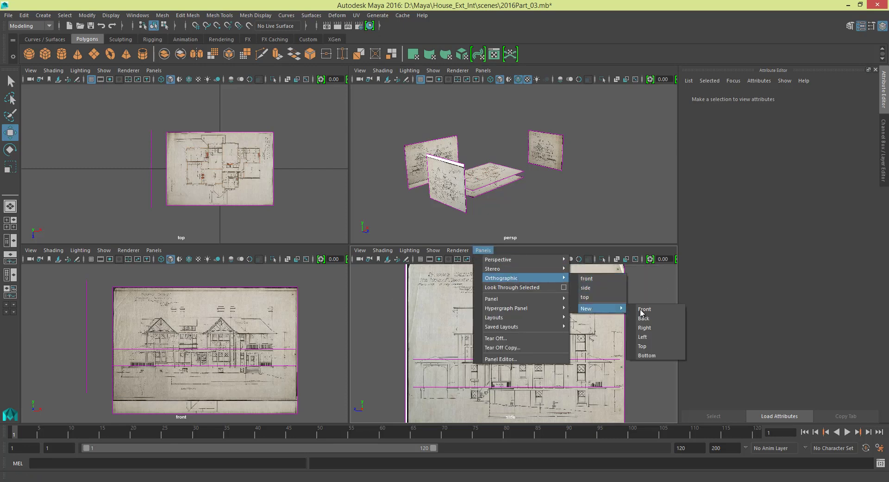
pyautogui.click(651, 336)
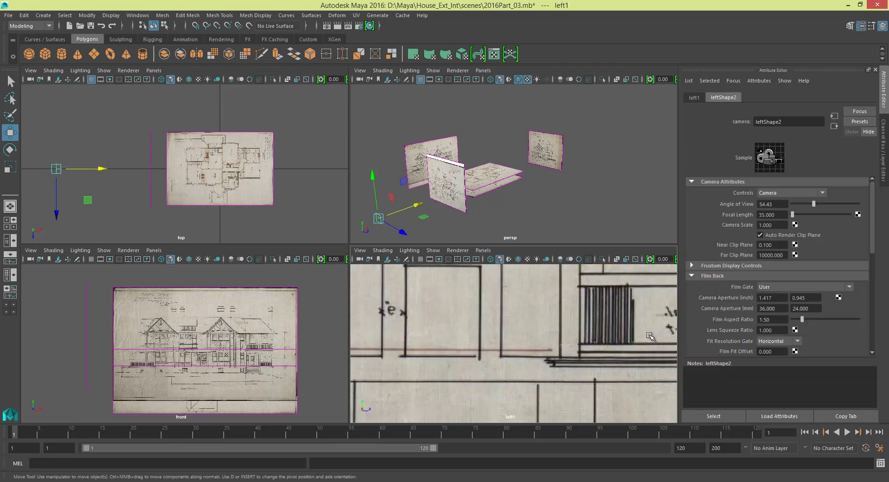
pyautogui.scroll(-3, 560, 200)
pyautogui.scroll(3, 554, 196)
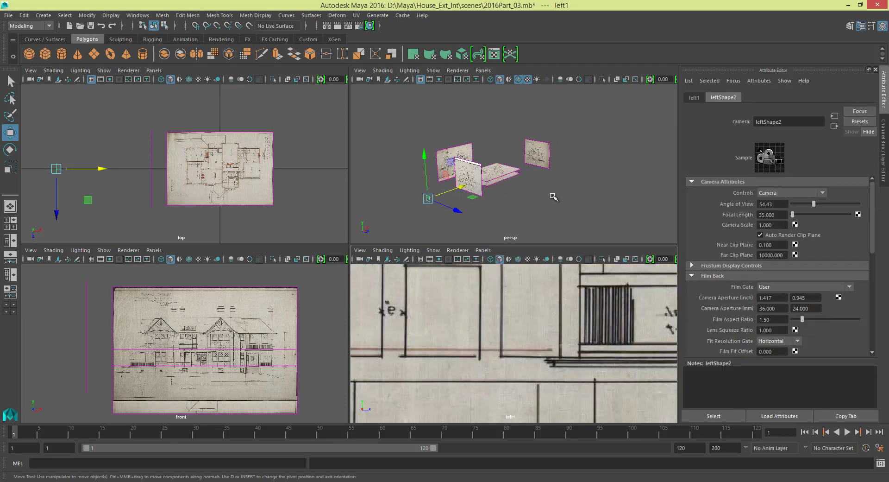
# - Move the Left camera along X into the gap between the rear elevation and the floor plans, facing the south front elevation
pyautogui.keyDown('alt'); pyautogui.moveTo(552, 196); pyautogui.dragTo(570, 194); pyautogui.keyUp('alt')
pyautogui.scroll(-3, 570, 320)
pyautogui.scroll(-8, 571, 321)
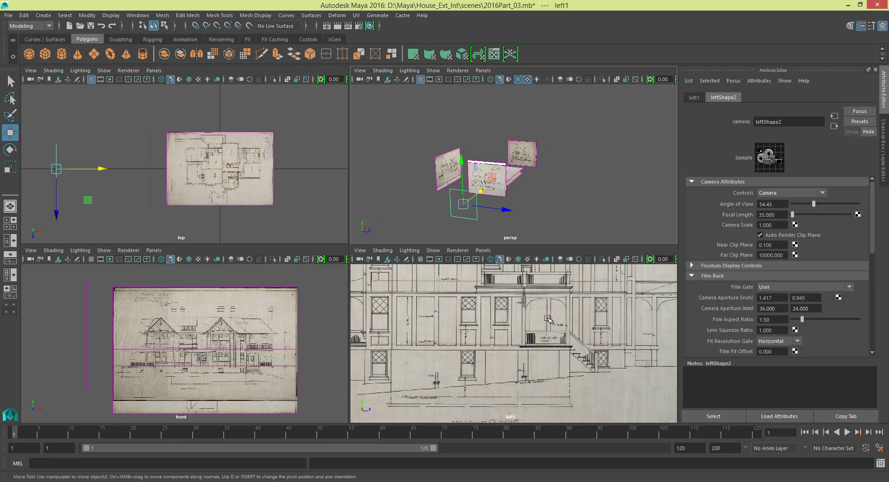
pyautogui.keyDown('alt'); pyautogui.moveTo(529, 185); pyautogui.dragTo(501, 206, button='middle'); pyautogui.keyUp('alt')
pyautogui.keyDown('alt'); pyautogui.moveTo(521, 192); pyautogui.dragTo(472, 188); pyautogui.keyUp('alt')
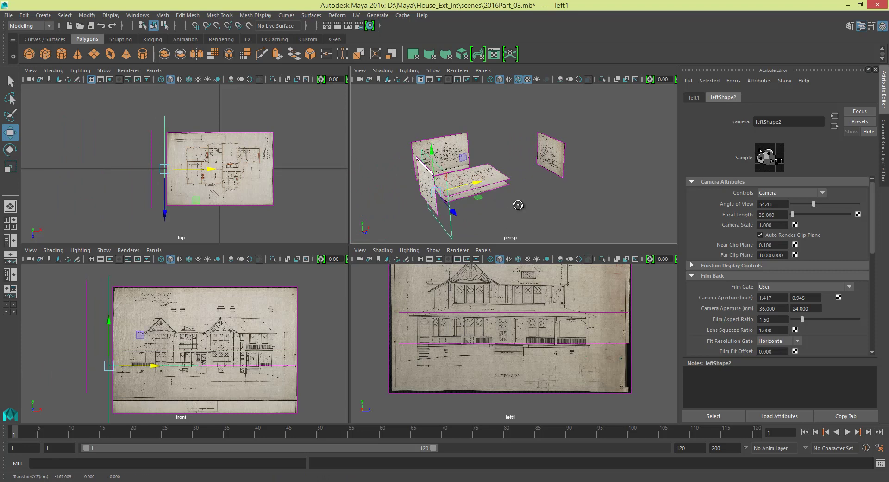
pyautogui.keyDown('alt'); pyautogui.moveTo(519, 205); pyautogui.dragTo(413, 150); pyautogui.keyUp('alt')
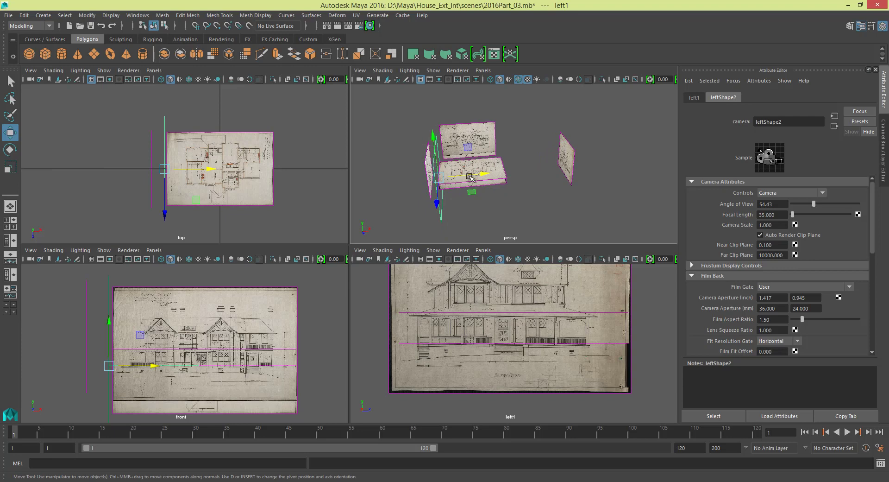
# - Move the rear elevation image plane farther out along X, away from the floor plans
pyautogui.moveTo(508, 187)
pyautogui.keyDown('alt'); pyautogui.mouseDown()
pyautogui.moveTo(474, 198)
pyautogui.moveTo(513, 183)
pyautogui.mouseUp(); pyautogui.keyUp('alt')
pyautogui.click(468, 190)
pyautogui.click(472, 192)
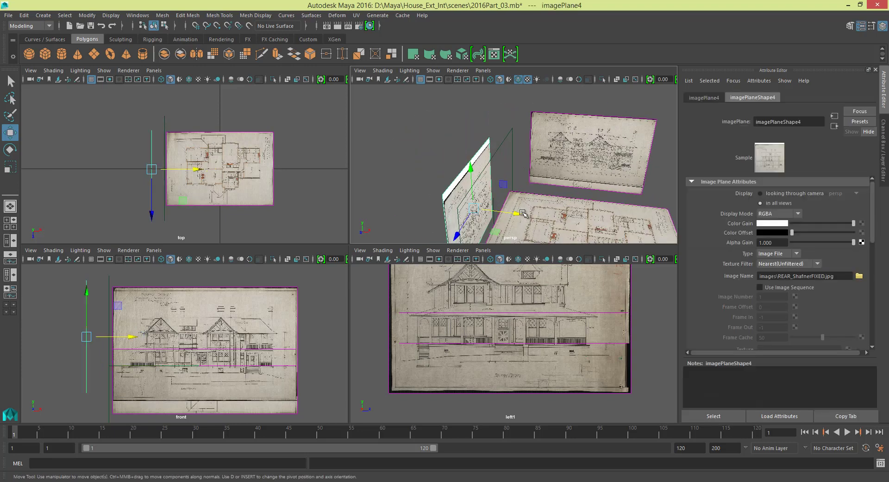
pyautogui.moveTo(517, 212); pyautogui.dragTo(403, 203)
# - Move the Left camera outward along X, keeping it just inside the rear elevation plane so it still shows the south front
pyautogui.click(490, 166)
pyautogui.keyDown('alt'); pyautogui.moveTo(467, 161); pyautogui.dragTo(506, 193); pyautogui.keyUp('alt')
pyautogui.moveTo(537, 234); pyautogui.dragTo(501, 215)
pyautogui.scroll(6, 565, 198)
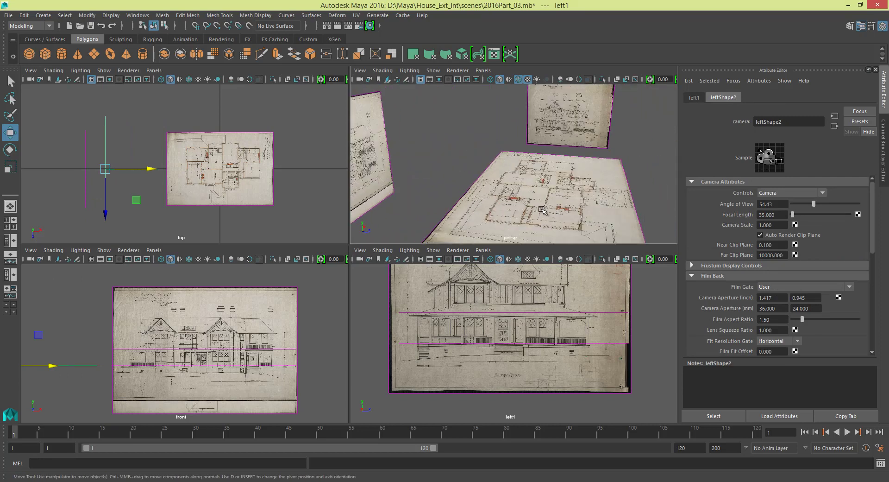
pyautogui.keyDown('alt'); pyautogui.moveTo(542, 209); pyautogui.dragTo(546, 203); pyautogui.keyUp('alt')
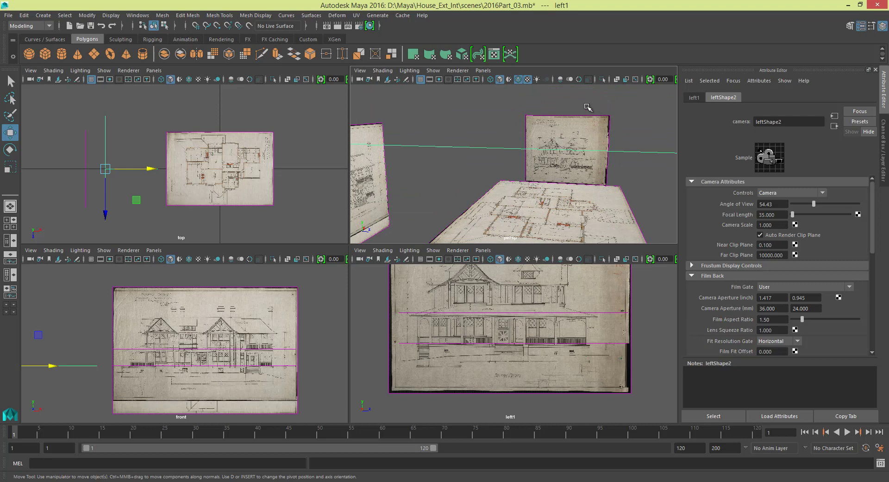
pyautogui.keyDown('alt'); pyautogui.moveTo(597, 120); pyautogui.dragTo(569, 121); pyautogui.keyUp('alt')
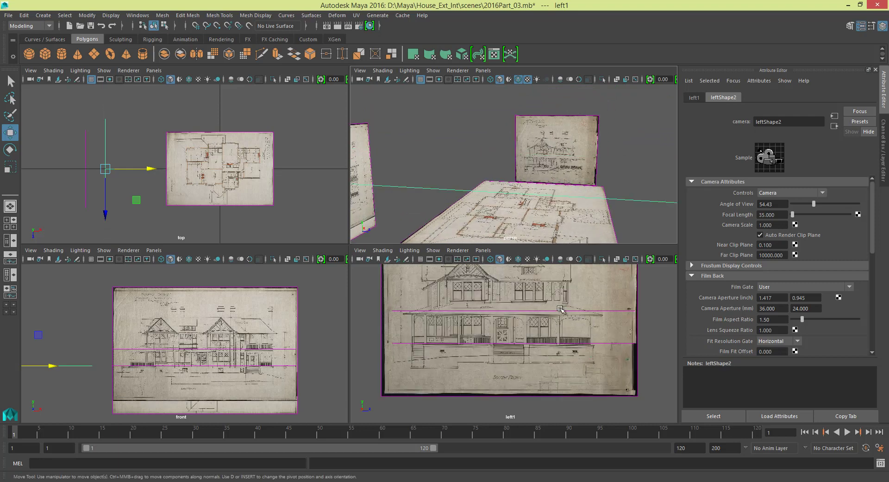
# - Slide the Left camera out behind the rear elevation, and then back inside to midway between that plane and the floor plans
pyautogui.keyDown('alt'); pyautogui.moveTo(572, 123); pyautogui.dragTo(548, 154); pyautogui.keyUp('alt')
pyautogui.scroll(-4, 531, 202)
pyautogui.scroll(1, 514, 197)
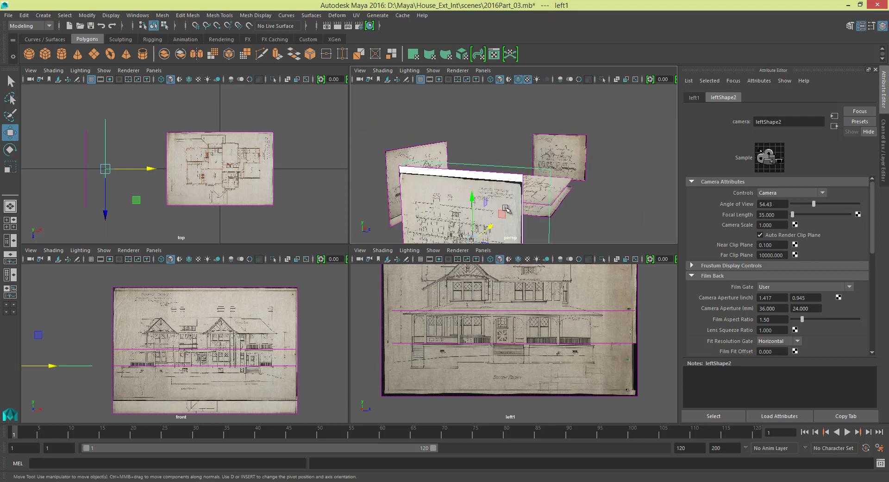
pyautogui.moveTo(489, 226); pyautogui.dragTo(468, 238)
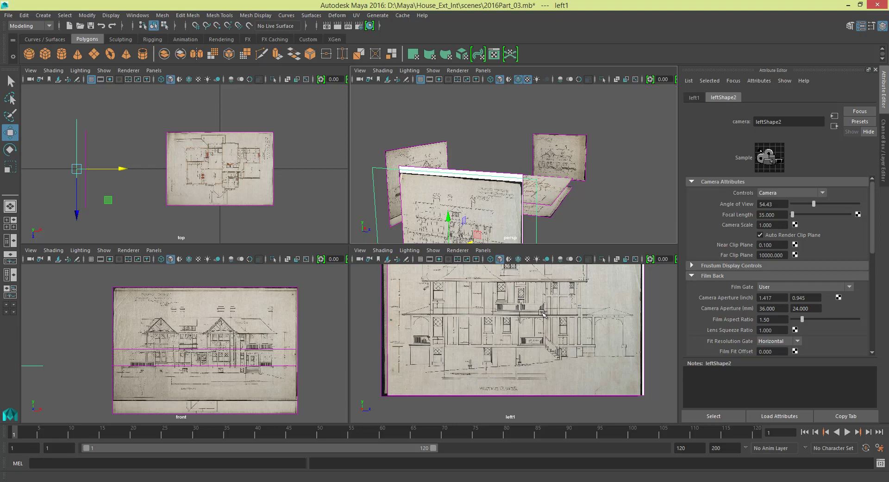
pyautogui.keyDown('alt'); pyautogui.moveTo(585, 204); pyautogui.dragTo(510, 206); pyautogui.keyUp('alt')
pyautogui.click(478, 116)
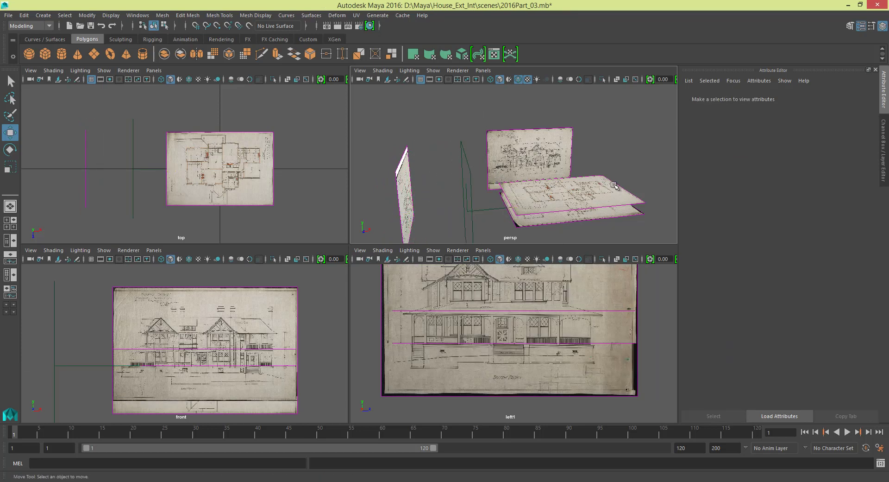
# - Select the second floor plan image plane and adjust its height against the south front elevation in the enlarged Left view
pyautogui.keyDown('alt'); pyautogui.moveTo(602, 160); pyautogui.dragTo(518, 156); pyautogui.keyUp('alt')
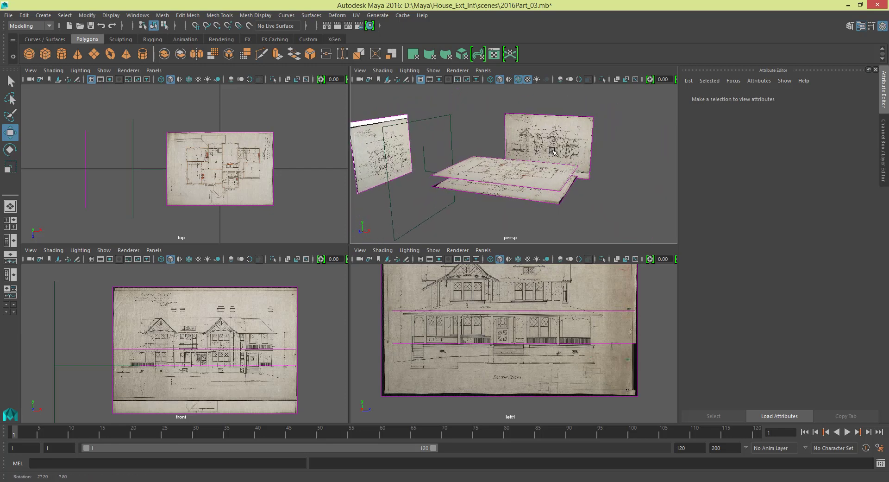
pyautogui.keyDown('alt'); pyautogui.moveTo(553, 305); pyautogui.dragTo(540, 313, button='middle'); pyautogui.keyUp('alt')
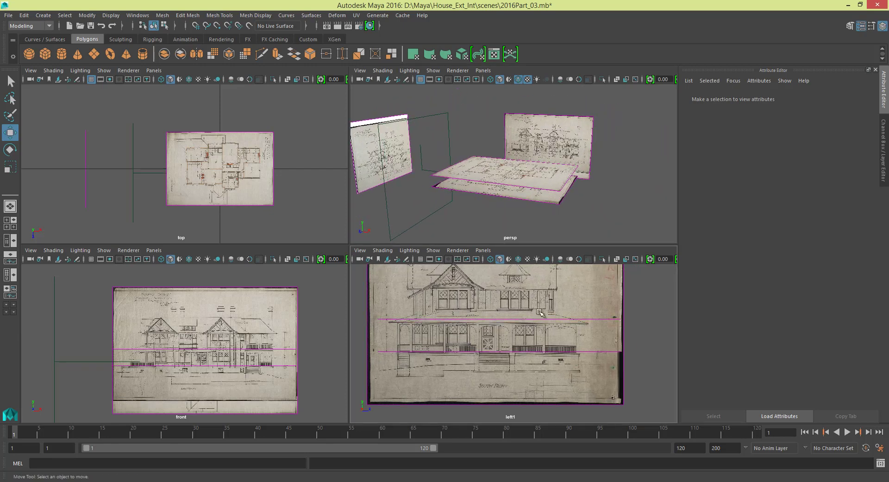
pyautogui.click(548, 188)
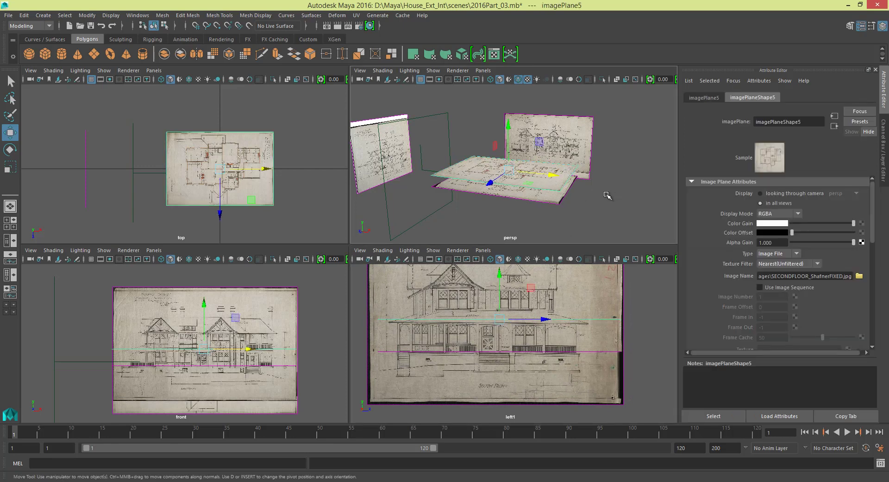
pyautogui.keyDown('alt'); pyautogui.moveTo(496, 202); pyautogui.dragTo(599, 199); pyautogui.keyUp('alt')
pyautogui.keyDown('alt'); pyautogui.moveTo(515, 178); pyautogui.dragTo(476, 204); pyautogui.keyUp('alt')
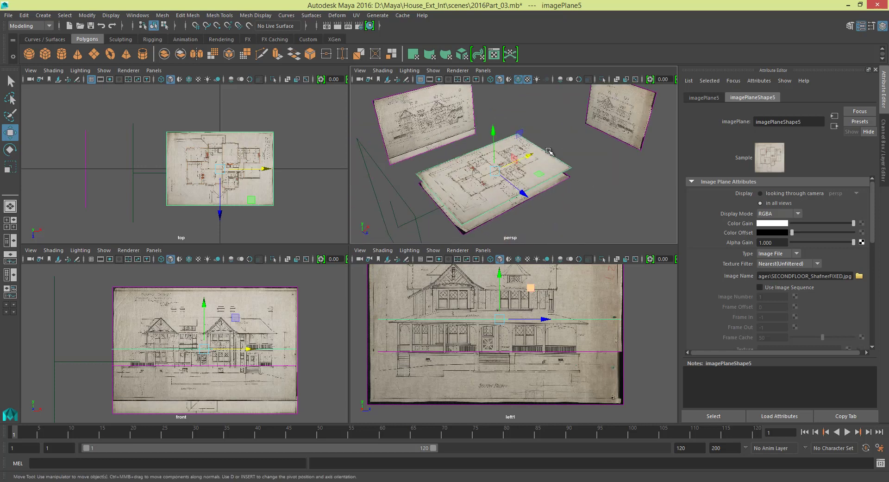
pyautogui.keyDown('alt'); pyautogui.moveTo(585, 185); pyautogui.dragTo(581, 164); pyautogui.keyUp('alt')
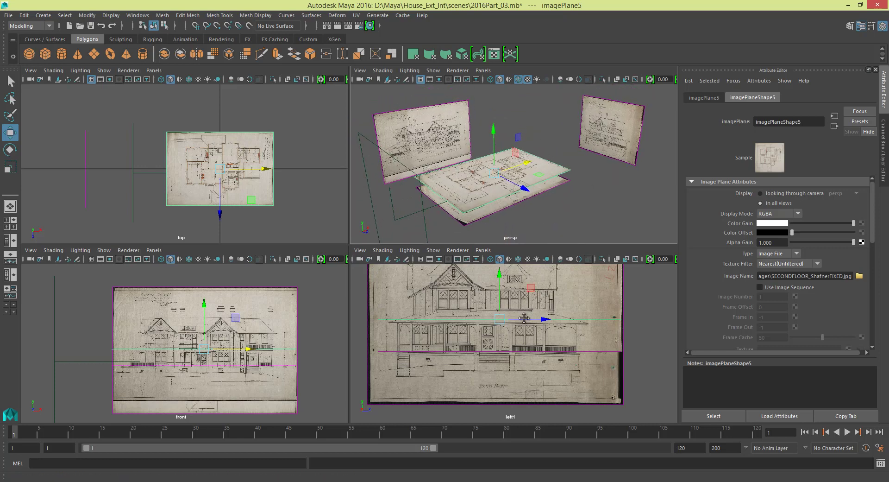
pyautogui.keyDown('alt'); pyautogui.moveTo(527, 317); pyautogui.dragTo(522, 331, button='middle'); pyautogui.keyUp('alt')
pyautogui.press('space')
pyautogui.scroll(3, 352, 225)
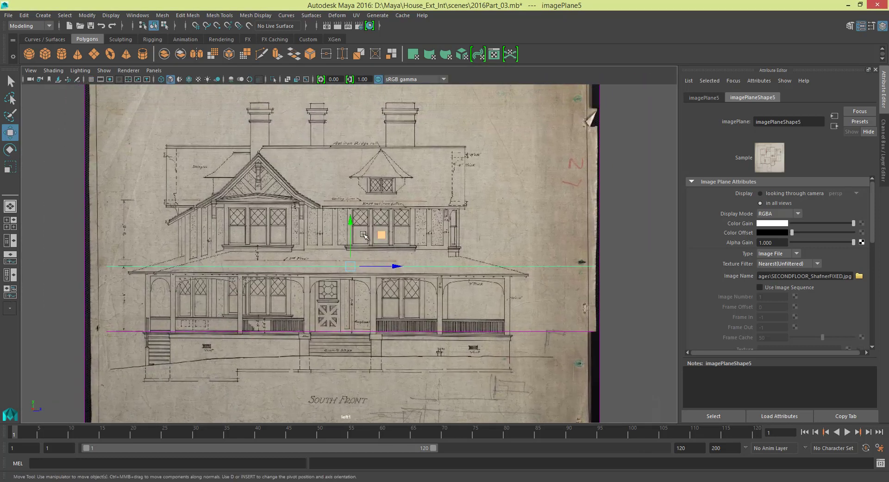
pyautogui.moveTo(352, 225); pyautogui.dragTo(347, 222)
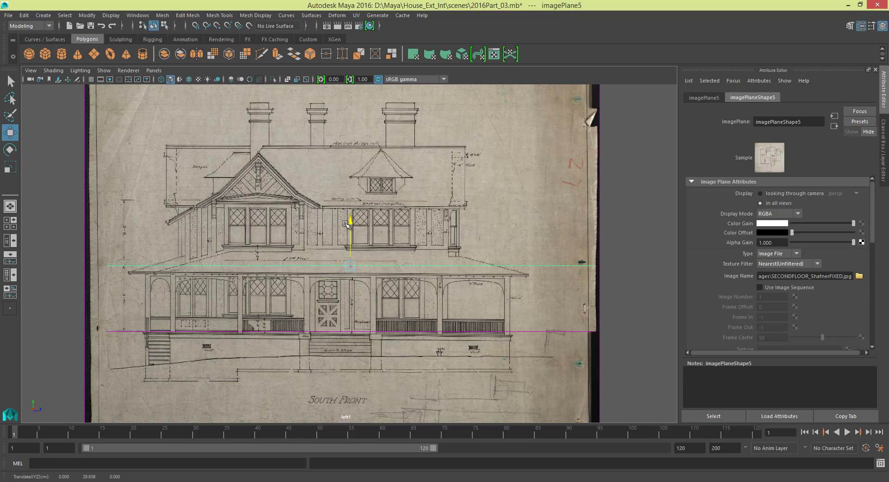
# - Raise the second floor plan to a Y position of about 32.37, matching the 2nd Floor line on the south front elevation
pyautogui.keyDown('alt'); pyautogui.moveTo(292, 218); pyautogui.dragTo(485, 206, button='middle'); pyautogui.keyUp('alt')
pyautogui.scroll(2, 288, 272)
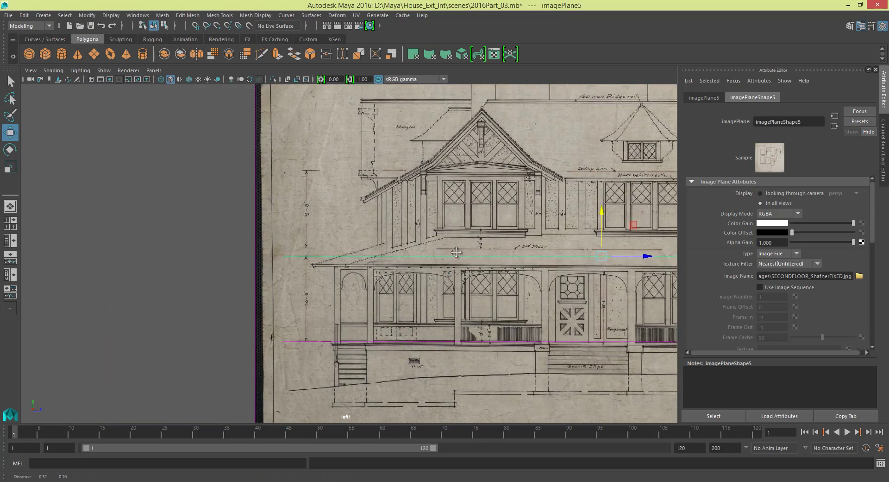
pyautogui.keyDown('alt'); pyautogui.moveTo(489, 239); pyautogui.dragTo(292, 221, button='middle'); pyautogui.keyUp('alt')
pyautogui.moveTo(403, 197); pyautogui.dragTo(408, 189)
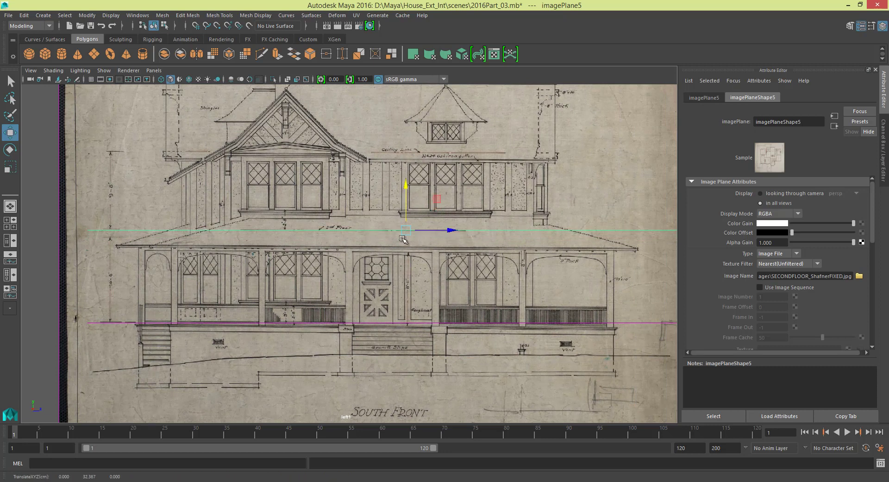
pyautogui.scroll(-2, 428, 246)
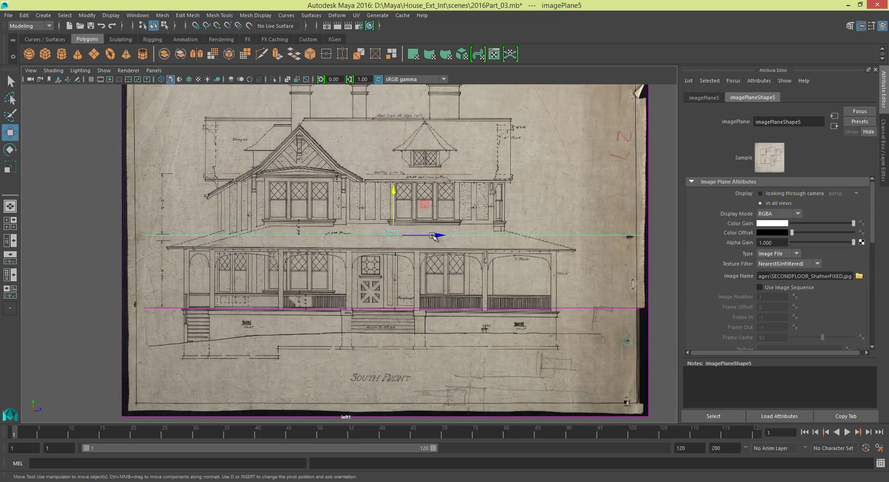
pyautogui.press('space')
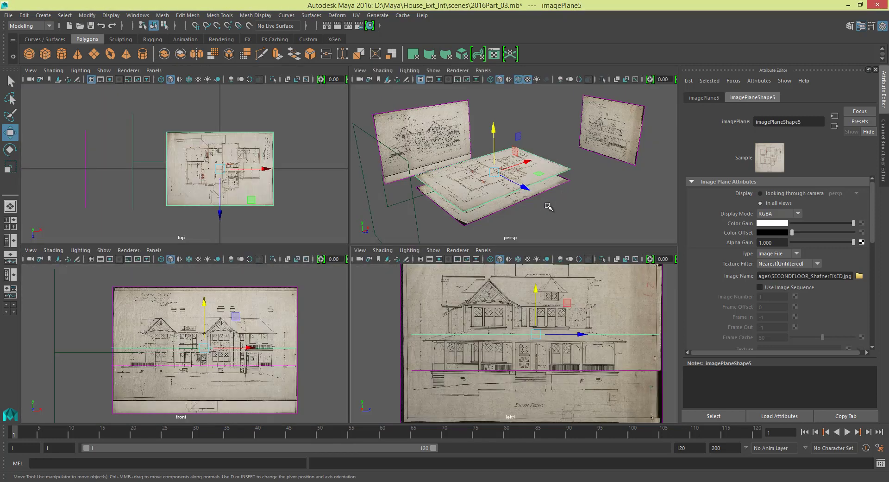
# - Switch the viewport to the side camera and fine-tune the second floor plan's height against the rear elevation's 2nd Floor line
pyautogui.click(483, 250)
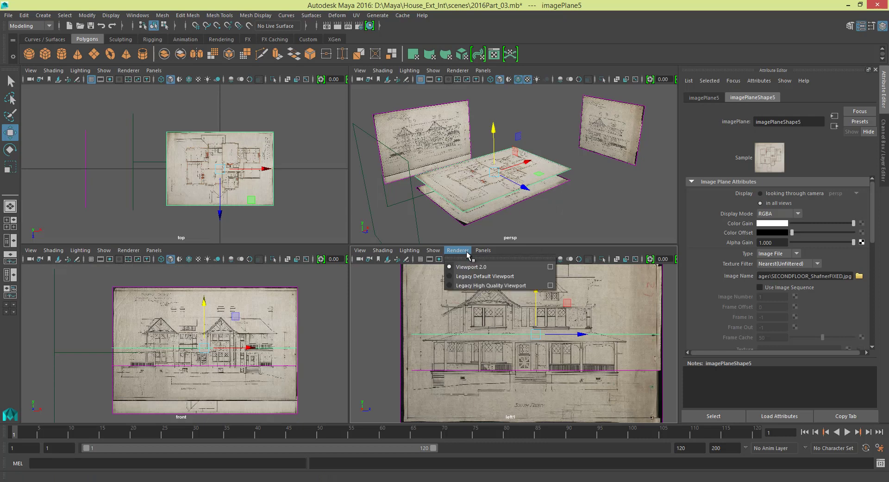
pyautogui.moveTo(494, 279)
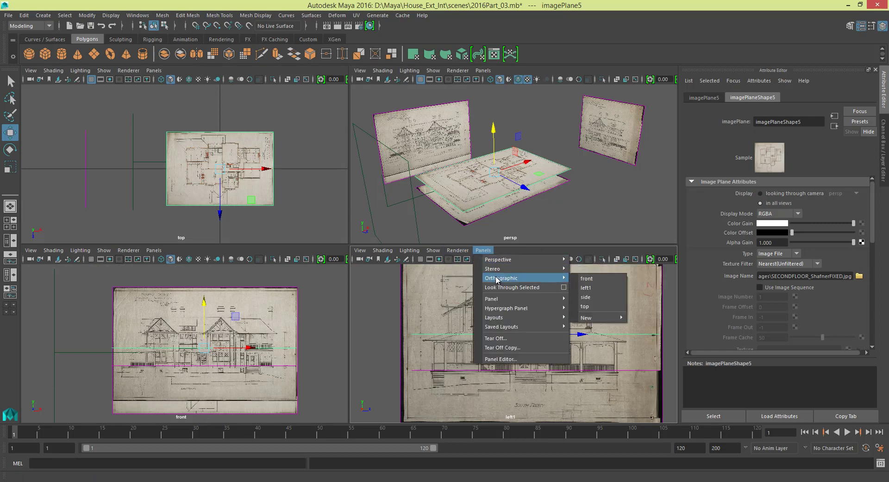
pyautogui.click(597, 297)
pyautogui.keyDown('alt'); pyautogui.moveTo(558, 320); pyautogui.dragTo(529, 318, button='middle'); pyautogui.keyUp('alt')
pyautogui.press('space')
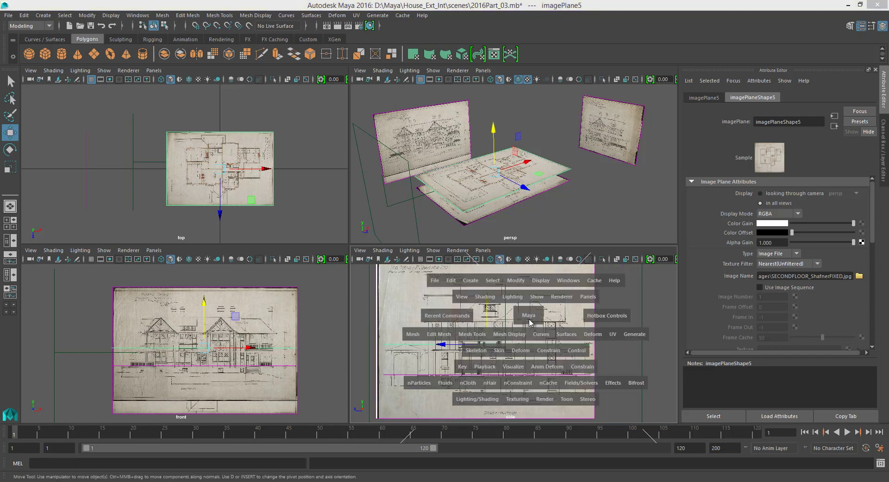
pyautogui.scroll(8, 380, 267)
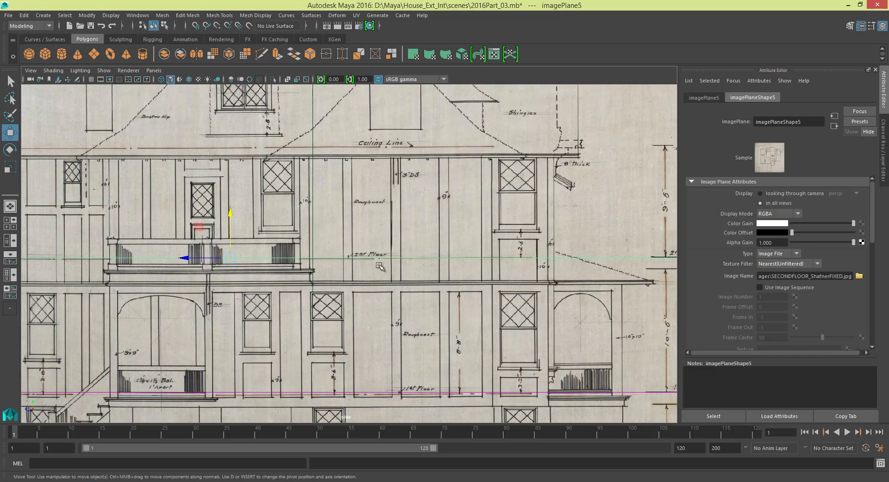
pyautogui.keyDown('alt'); pyautogui.moveTo(379, 265); pyautogui.dragTo(467, 258, button='middle'); pyautogui.keyUp('alt')
pyautogui.moveTo(319, 209); pyautogui.dragTo(317, 205)
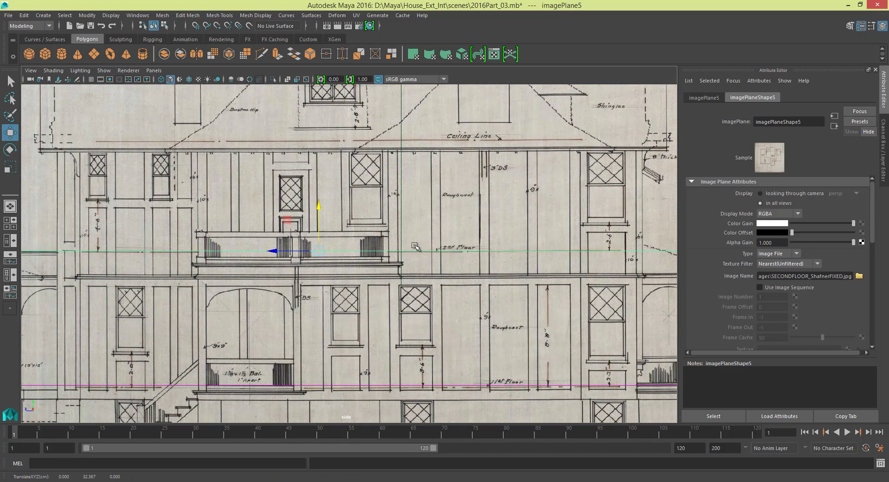
pyautogui.scroll(-4, 415, 247)
pyautogui.press('space')
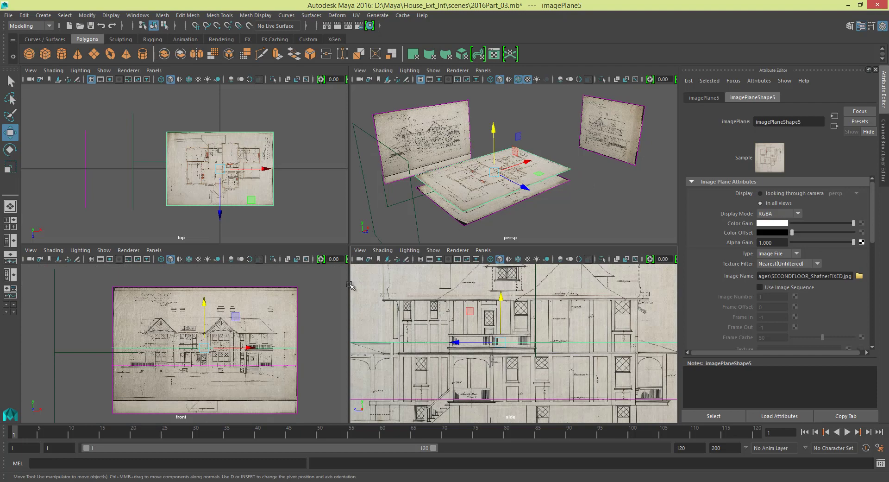
# - Check the floor plans' heights against the floor lines of the East Front elevation in the front view, and clear the selection
pyautogui.press('space')
pyautogui.scroll(5, 444, 318)
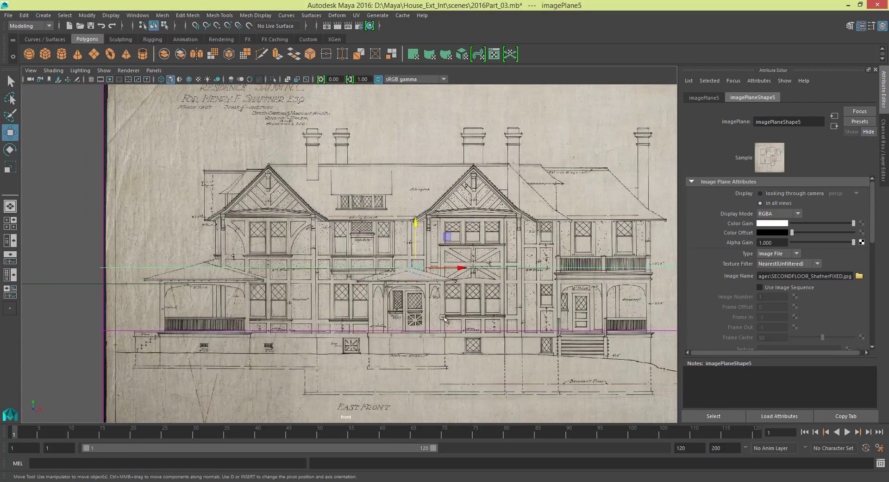
pyautogui.scroll(4, 444, 318)
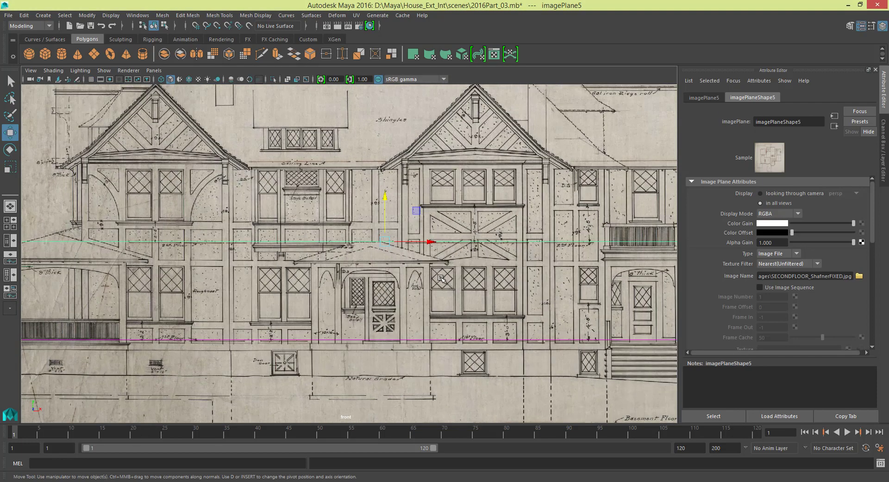
pyautogui.scroll(-6, 229, 246)
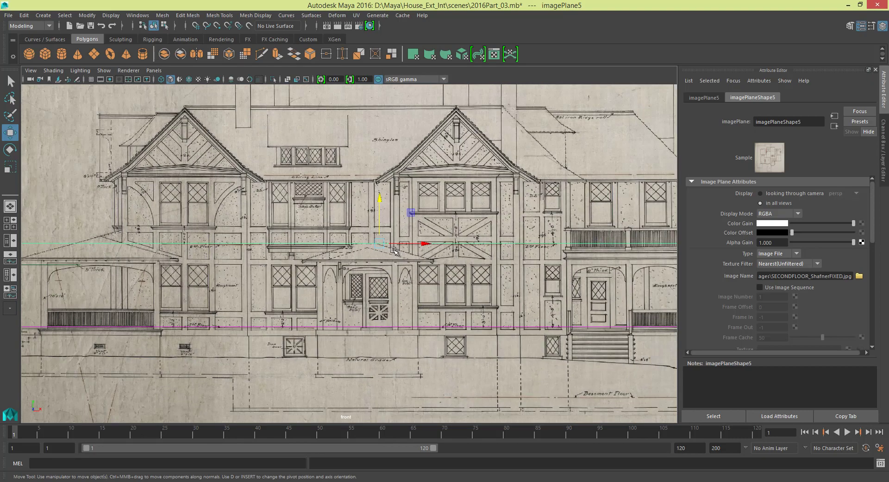
pyautogui.press('space')
pyautogui.click(605, 212)
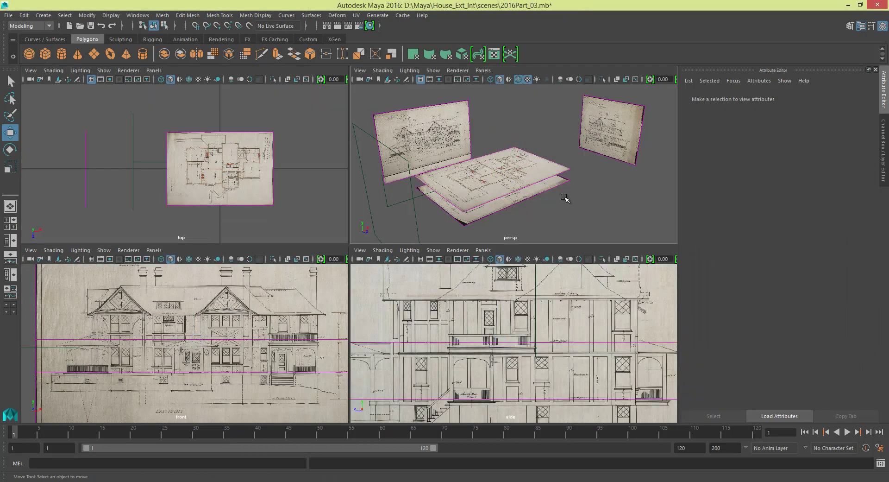
# - Enlarge the perspective view of the floor plans and elevations and create a new free image plane
pyautogui.keyDown('alt'); pyautogui.moveTo(565, 199); pyautogui.dragTo(505, 216); pyautogui.keyUp('alt')
pyautogui.scroll(-3, 495, 186)
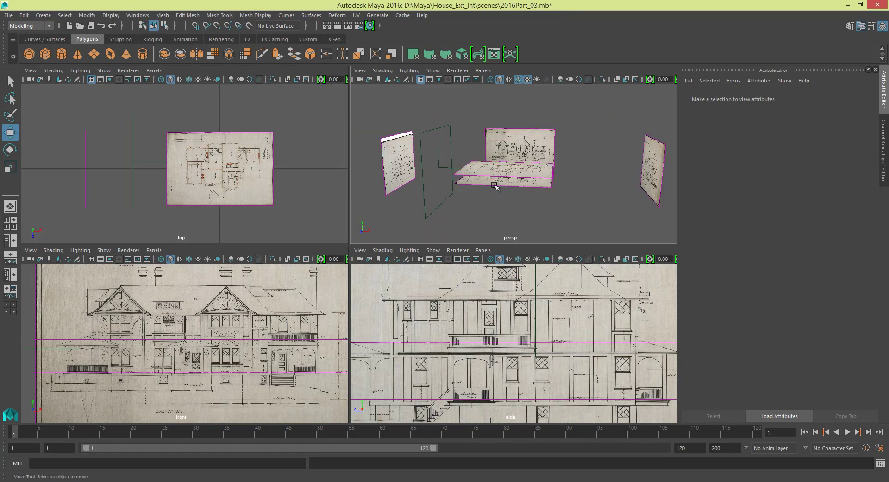
pyautogui.keyDown('alt'); pyautogui.moveTo(549, 194); pyautogui.dragTo(533, 207); pyautogui.keyUp('alt')
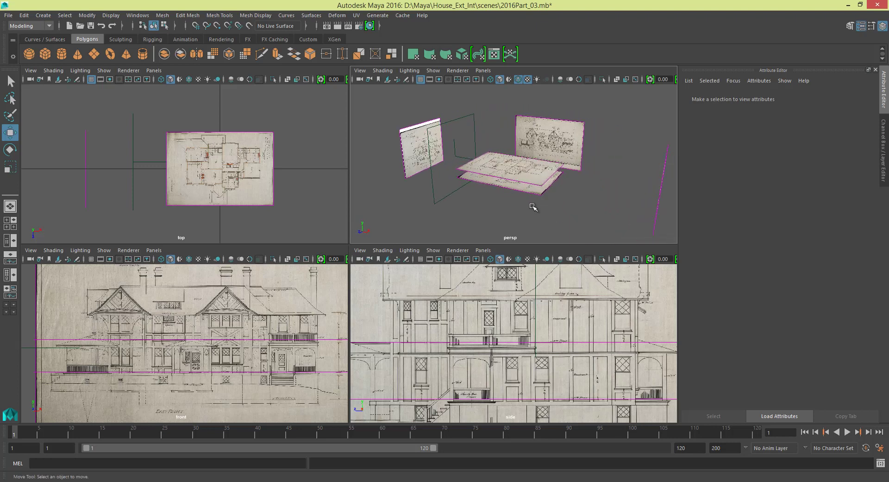
pyautogui.press('space')
pyautogui.scroll(3, 199, 112)
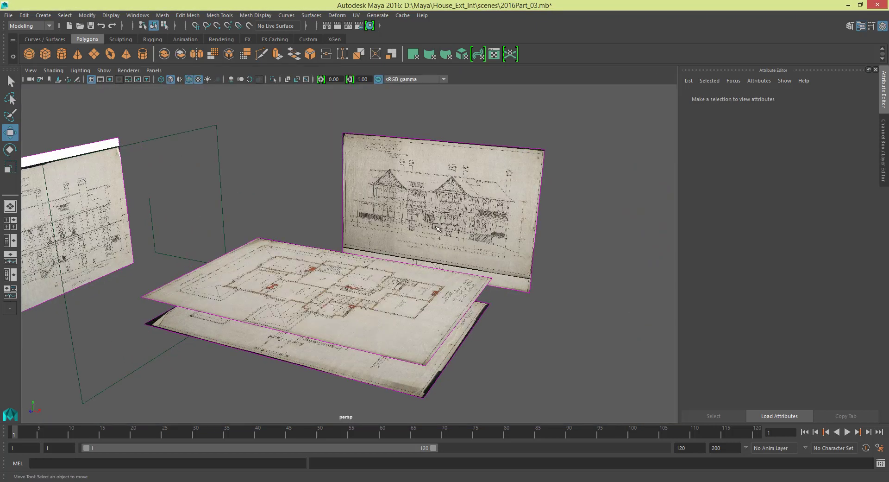
pyautogui.click(43, 15)
pyautogui.click(95, 132)
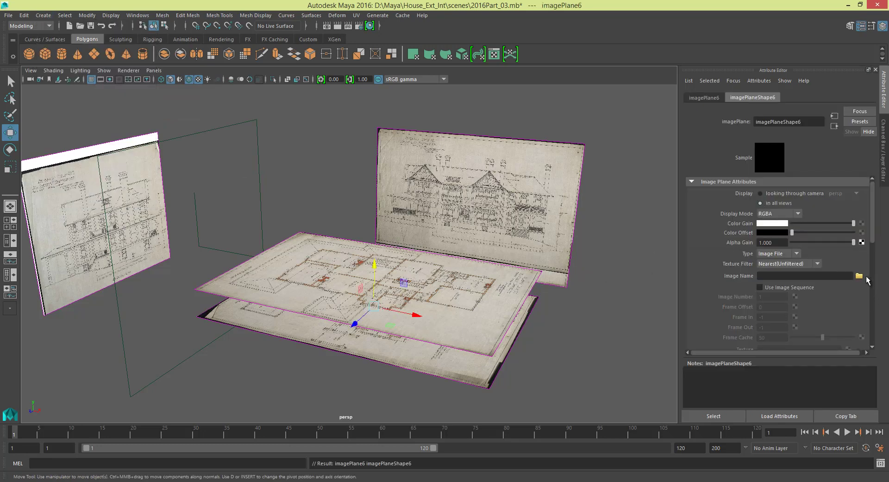
pyautogui.click(860, 276)
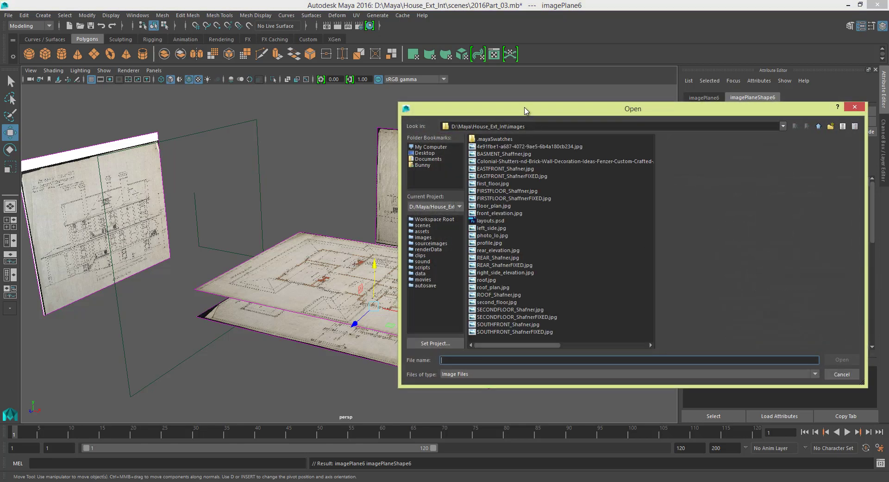
pyautogui.moveTo(525, 111); pyautogui.dragTo(533, 130)
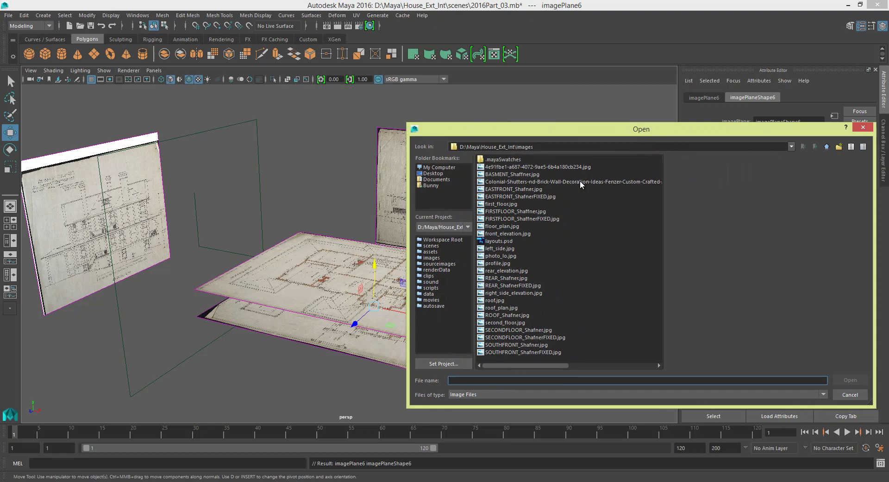
pyautogui.click(848, 399)
pyautogui.keyDown('alt'); pyautogui.moveTo(435, 251); pyautogui.dragTo(375, 253, button='middle'); pyautogui.keyUp('alt')
pyautogui.keyDown('alt'); pyautogui.moveTo(375, 253); pyautogui.dragTo(478, 250, button='right'); pyautogui.keyUp('alt')
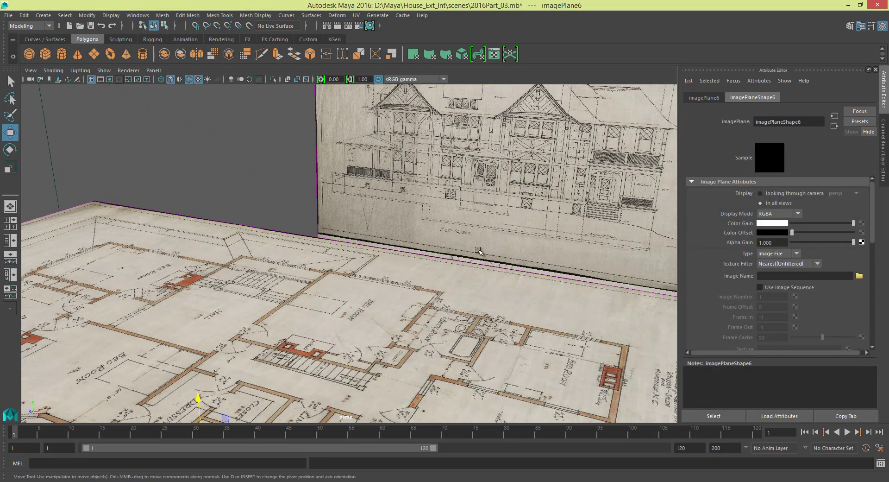
pyautogui.scroll(-10, 480, 251)
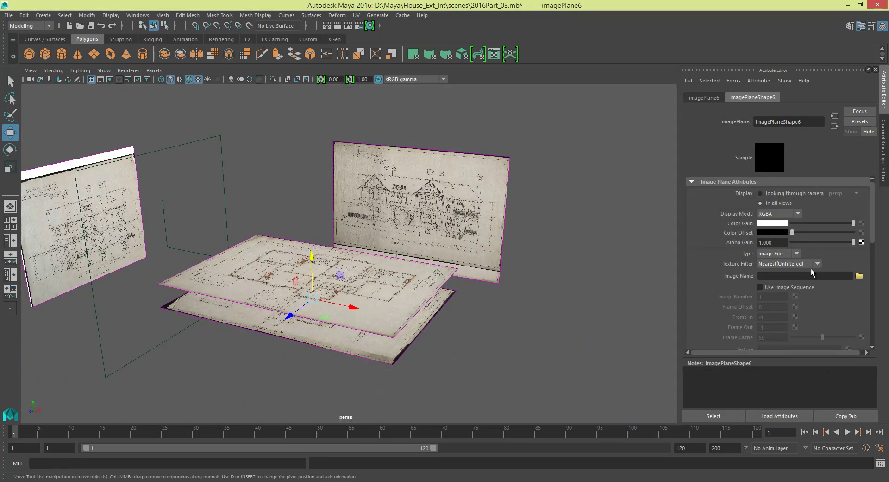
# - Browse the project's images folder for the new image plane and preview the west, south front, second floor, first floor and east front drawings
pyautogui.click(860, 276)
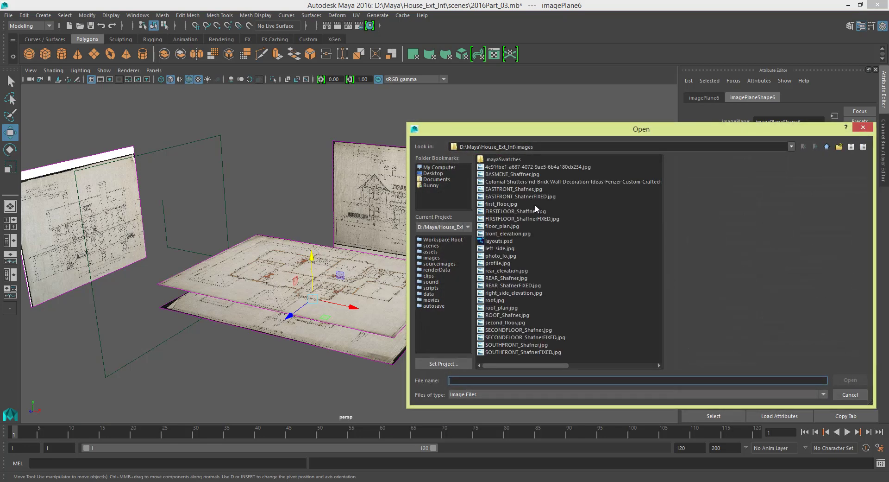
pyautogui.moveTo(549, 366); pyautogui.dragTo(622, 376)
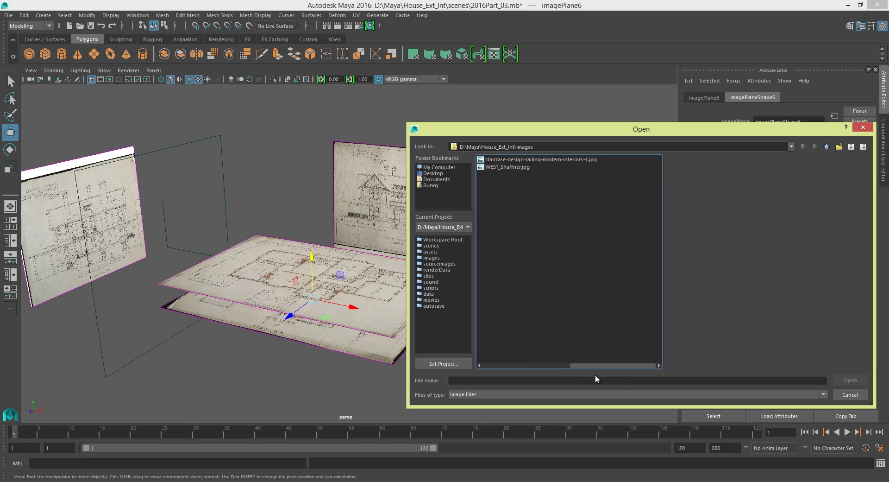
pyautogui.click(502, 168)
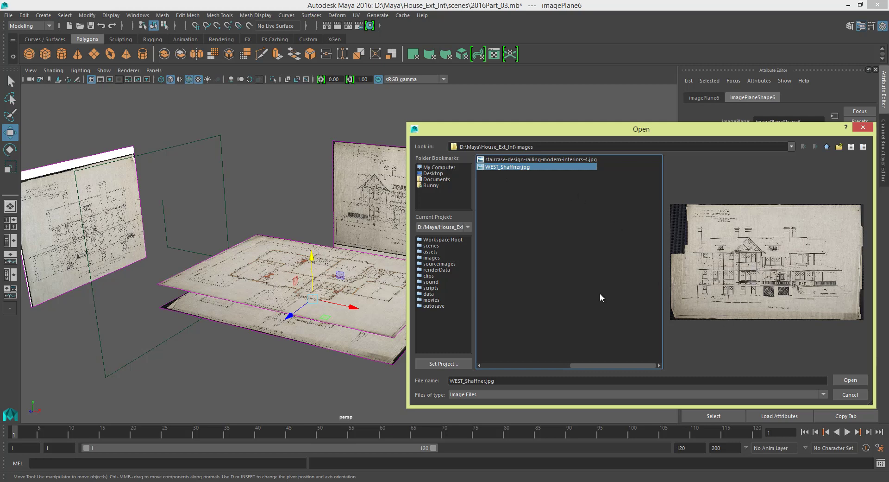
pyautogui.hscroll(-2, 584, 364)
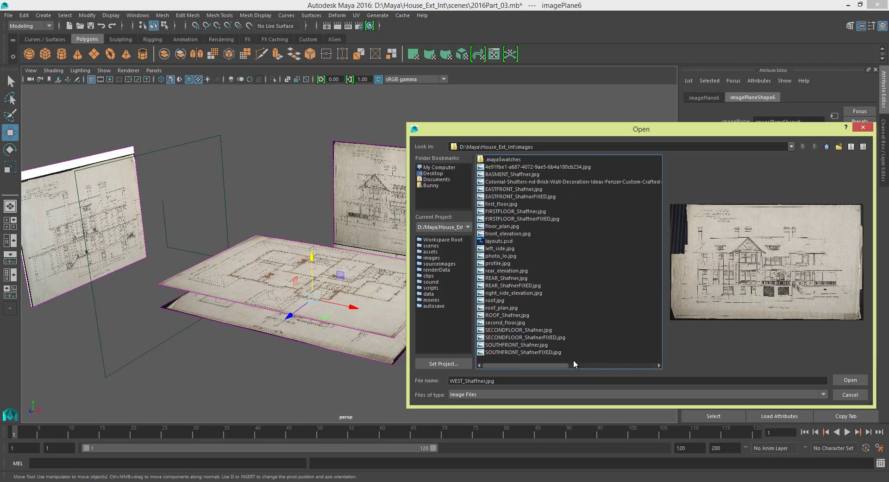
pyautogui.click(537, 351)
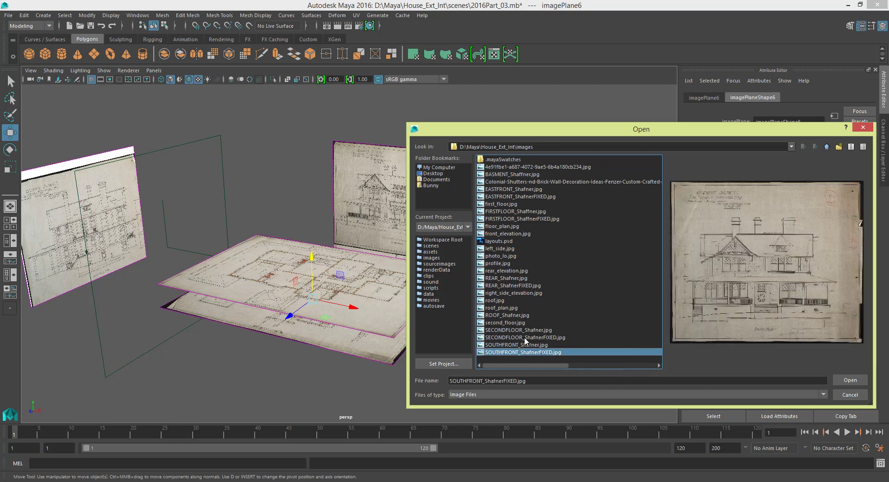
pyautogui.click(526, 337)
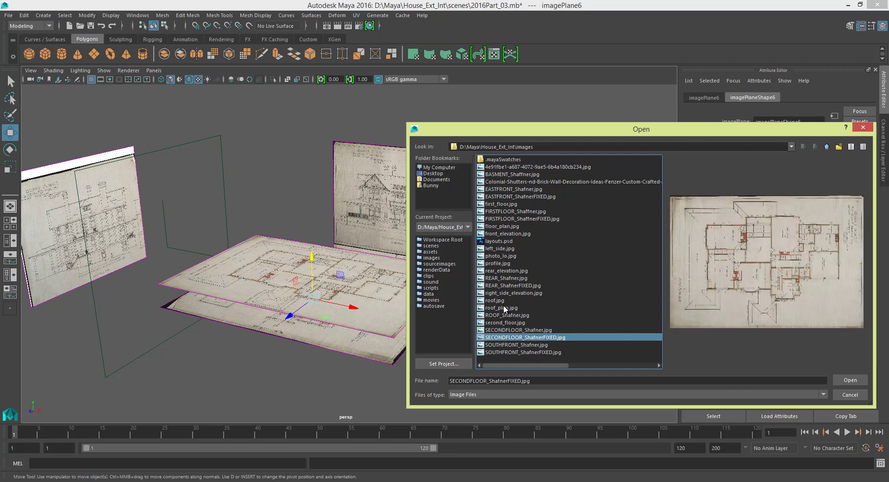
pyautogui.click(509, 218)
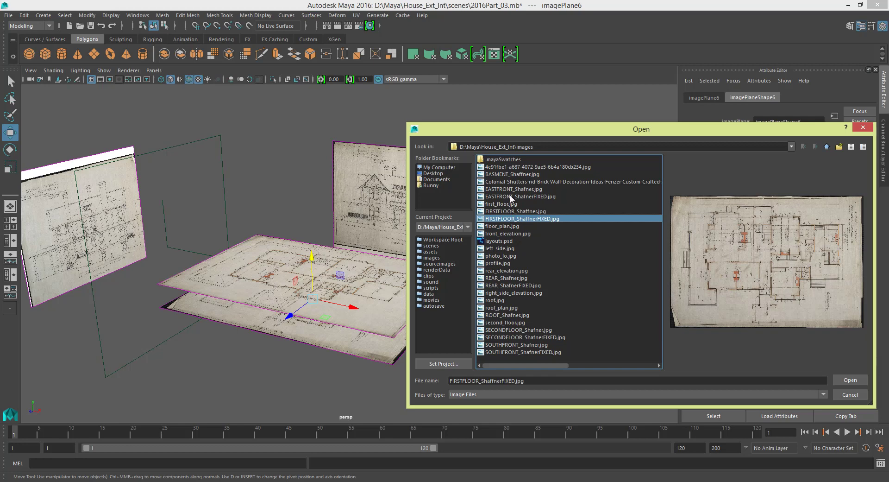
pyautogui.click(511, 197)
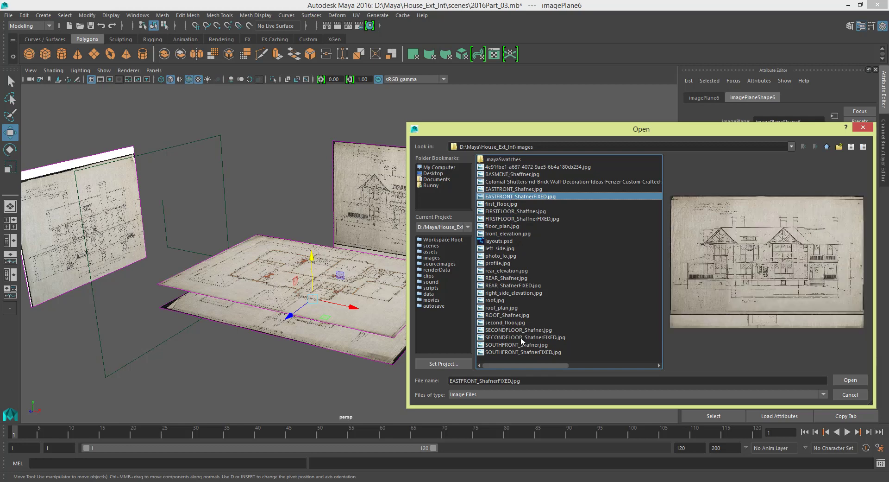
# - Load WEST_Shaffner.jpg as the image of the new image plane
pyautogui.moveTo(530, 364); pyautogui.dragTo(608, 372)
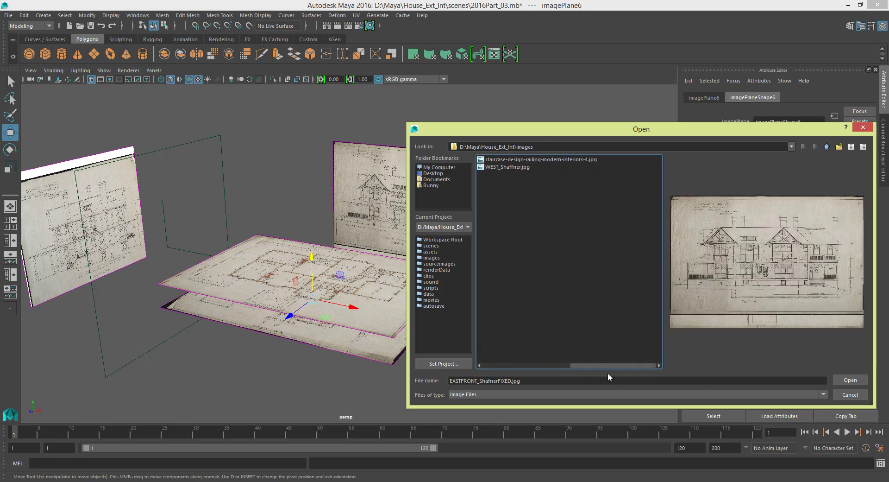
pyautogui.click(517, 166)
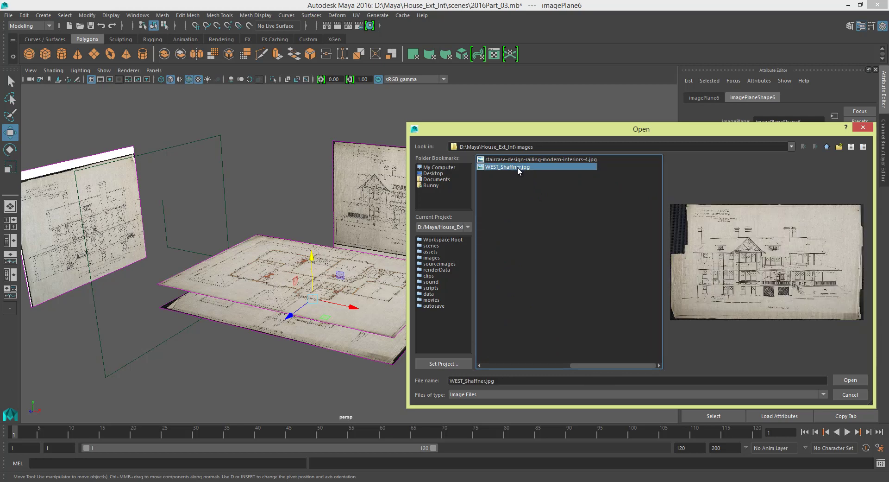
pyautogui.click(846, 377)
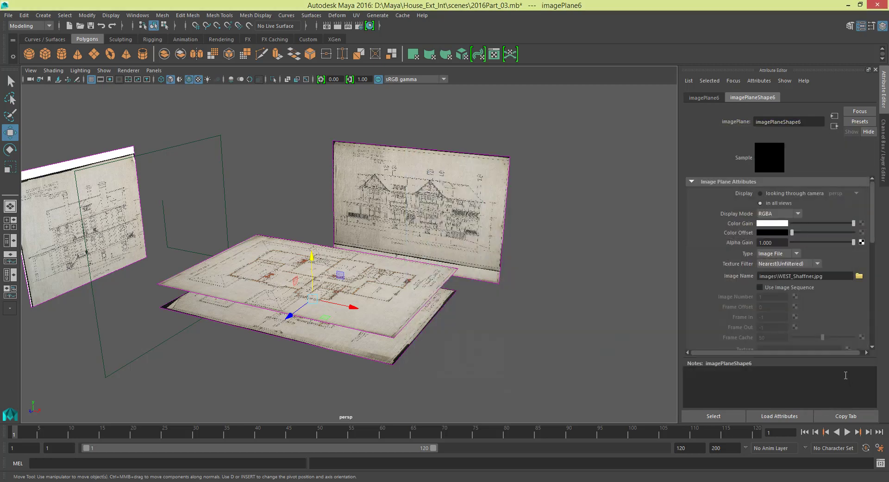
# - Select the small west elevation image plane among the floor plans and set its X, Y and Z scale to 10
pyautogui.keyDown('alt'); pyautogui.moveTo(586, 280); pyautogui.dragTo(652, 221); pyautogui.keyUp('alt')
pyautogui.click(878, 139)
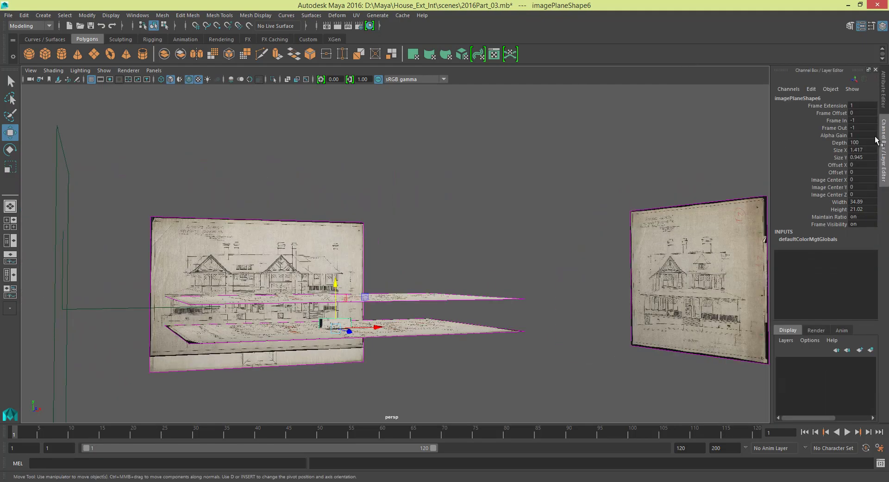
pyautogui.keyDown('alt'); pyautogui.moveTo(460, 237); pyautogui.dragTo(509, 218, button='middle'); pyautogui.keyUp('alt')
pyautogui.scroll(3, 501, 280)
pyautogui.keyDown('alt'); pyautogui.moveTo(497, 299); pyautogui.dragTo(501, 215, button='middle'); pyautogui.keyUp('alt')
pyautogui.scroll(3, 407, 265)
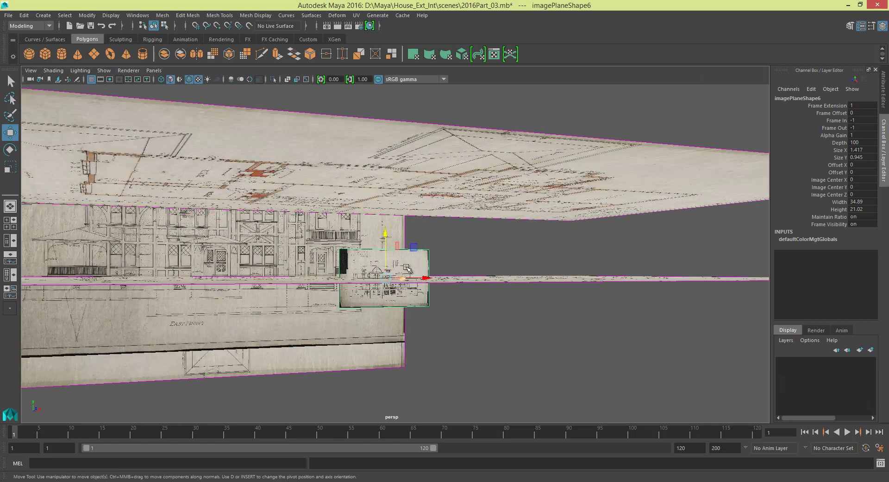
pyautogui.click(449, 248)
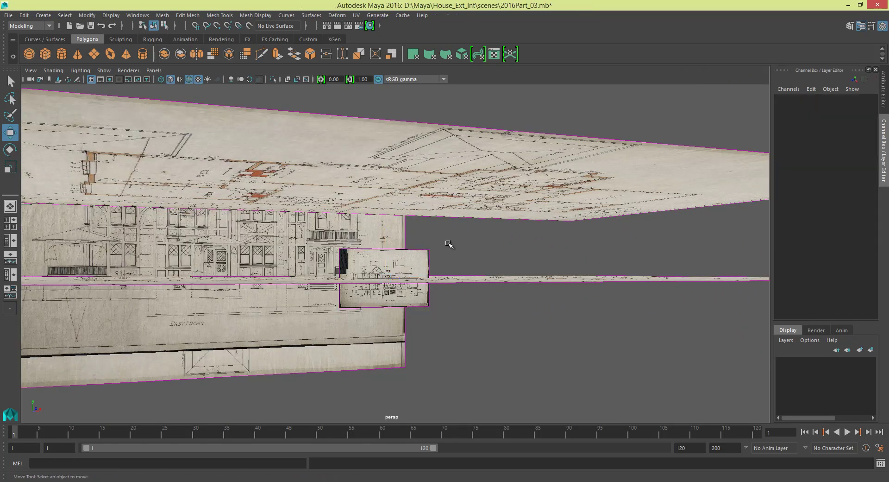
pyautogui.click(422, 255)
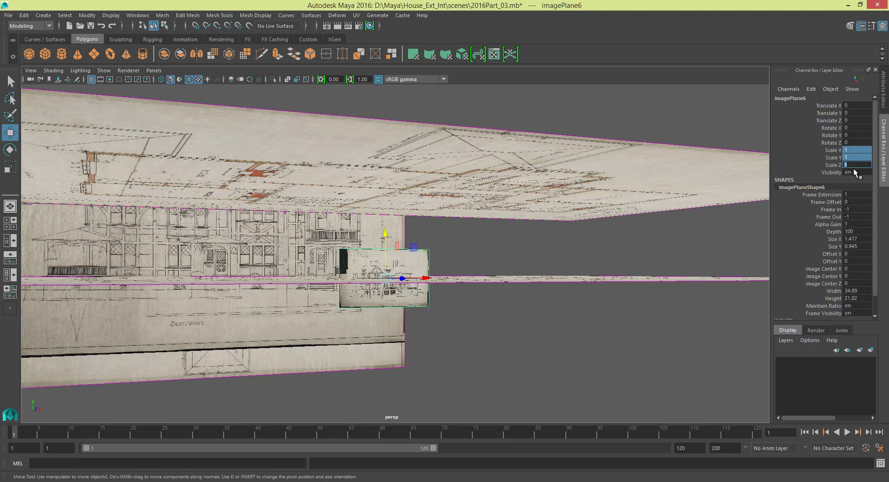
pyautogui.press('Return')
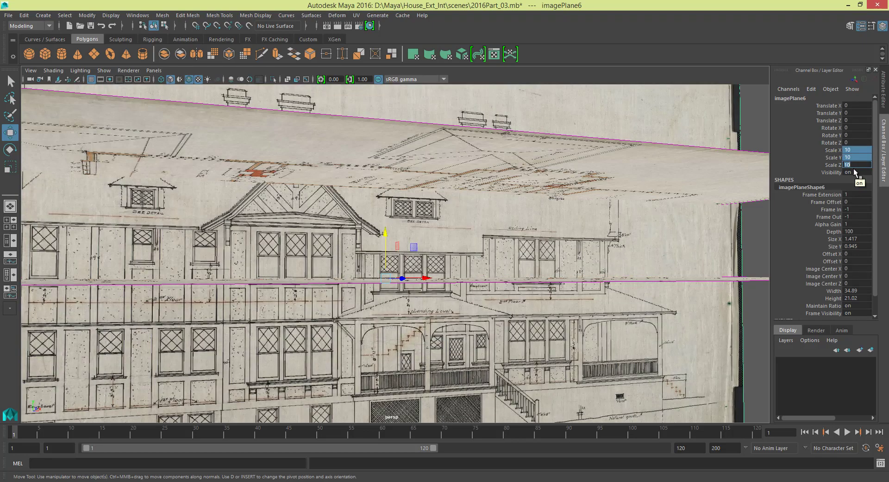
# - Raise the west elevation plane to a Y position of 86.25 and shift it to an X position of about -6.93
pyautogui.keyDown('alt'); pyautogui.moveTo(503, 256); pyautogui.dragTo(463, 315, button='middle'); pyautogui.keyUp('alt')
pyautogui.scroll(-8, 463, 297)
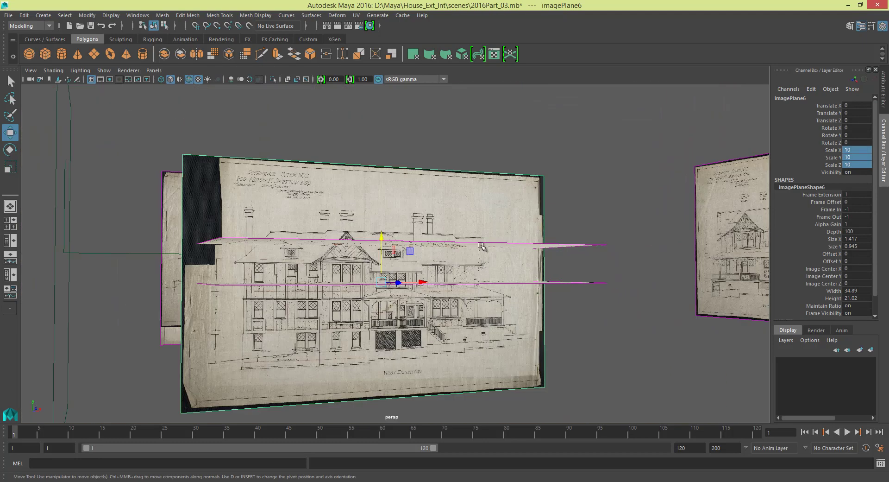
pyautogui.keyDown('alt'); pyautogui.moveTo(431, 218); pyautogui.dragTo(383, 145); pyautogui.keyUp('alt')
pyautogui.keyDown('alt'); pyautogui.moveTo(460, 180); pyautogui.dragTo(451, 206, button='middle'); pyautogui.keyUp('alt')
pyautogui.scroll(5, 466, 228)
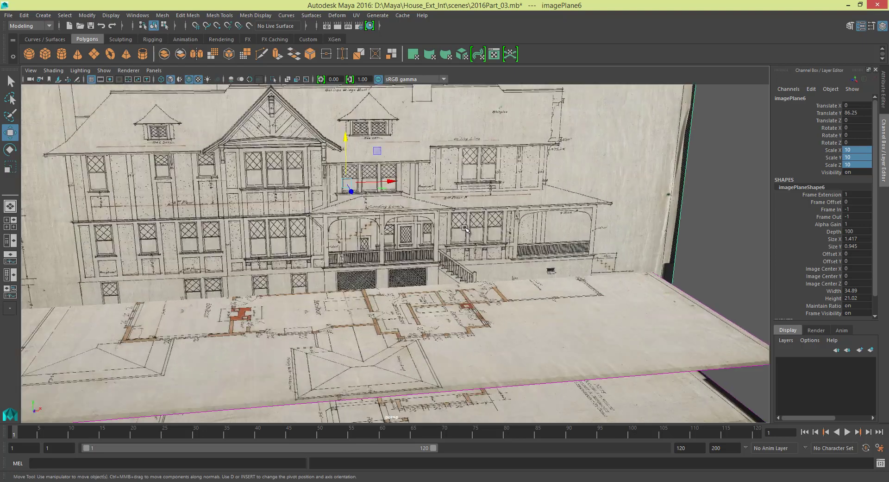
pyautogui.moveTo(379, 195); pyautogui.dragTo(366, 191)
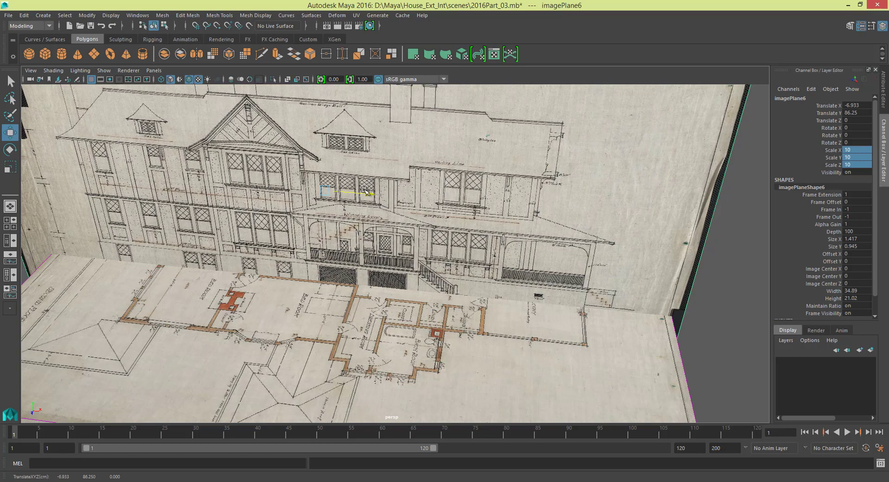
pyautogui.keyDown('alt'); pyautogui.moveTo(380, 204); pyautogui.dragTo(461, 191, button='middle'); pyautogui.keyUp('alt')
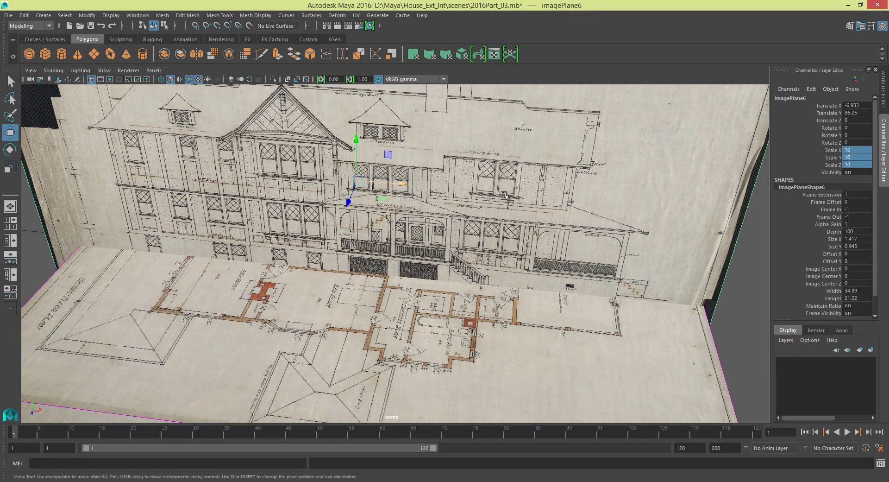
# - Rotate the west elevation plane to -180 degrees about the Y axis
pyautogui.keyDown('alt'); pyautogui.moveTo(461, 191); pyautogui.dragTo(559, 187); pyautogui.keyUp('alt')
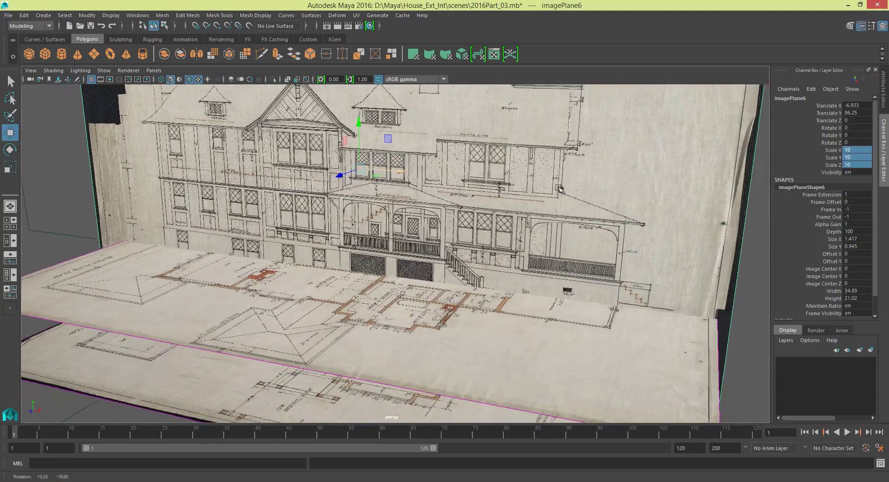
pyautogui.press('e')
pyautogui.press('w')
pyautogui.press('e')
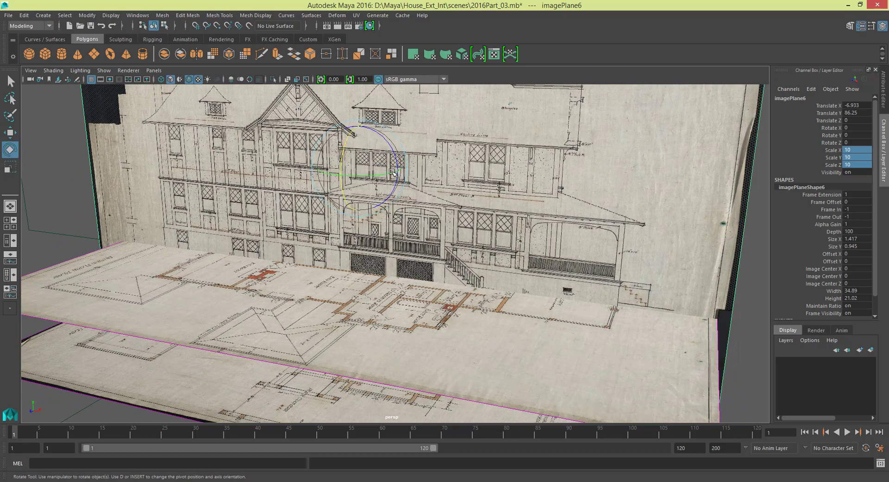
pyautogui.moveTo(384, 174); pyautogui.dragTo(249, 161)
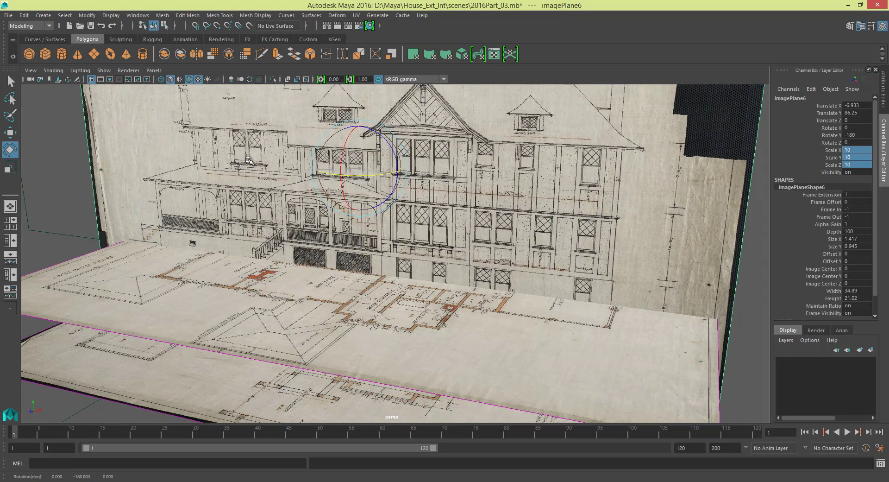
# - Move the west elevation across the second floor plan to about X -4.25 and Z -60.31, aligning it with the plan's walls
pyautogui.keyDown('alt'); pyautogui.moveTo(648, 209); pyautogui.dragTo(459, 243); pyautogui.keyUp('alt')
pyautogui.keyDown('alt'); pyautogui.moveTo(459, 243); pyautogui.dragTo(421, 213, button='middle'); pyautogui.keyUp('alt')
pyautogui.press('w')
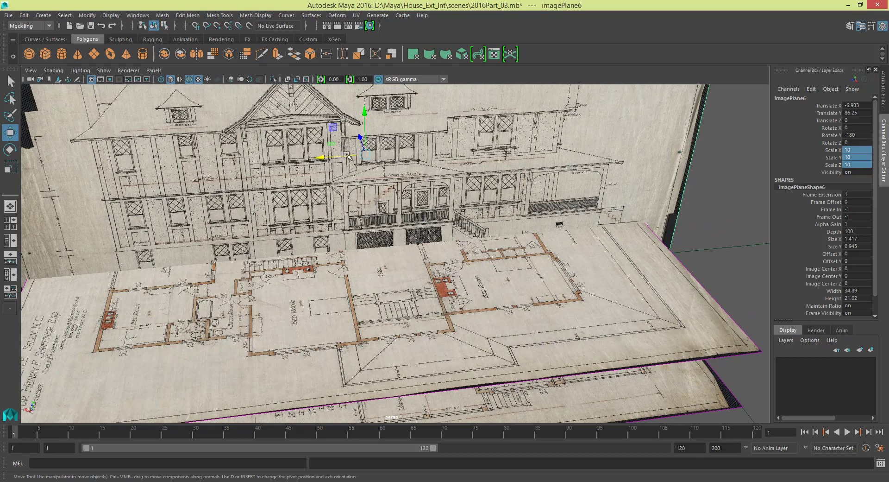
pyautogui.moveTo(359, 138); pyautogui.dragTo(380, 193)
pyautogui.moveTo(343, 219); pyautogui.dragTo(326, 260)
pyautogui.keyDown('alt'); pyautogui.moveTo(391, 241); pyautogui.dragTo(410, 159); pyautogui.keyUp('alt')
pyautogui.keyDown('alt'); pyautogui.moveTo(391, 210); pyautogui.dragTo(437, 216); pyautogui.keyUp('alt')
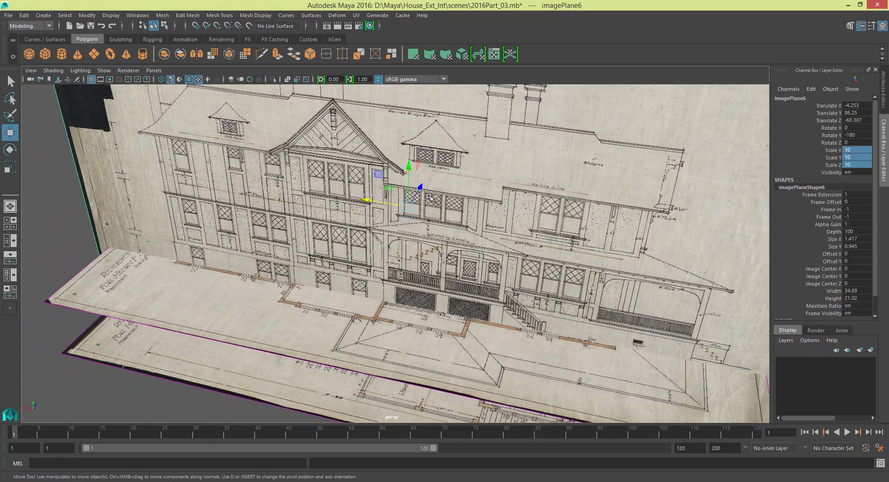
# - Check the west elevation against the plan at about Z -74.76, and reposition it at about X -3.07 and Z -4.17
pyautogui.moveTo(422, 187); pyautogui.dragTo(392, 206)
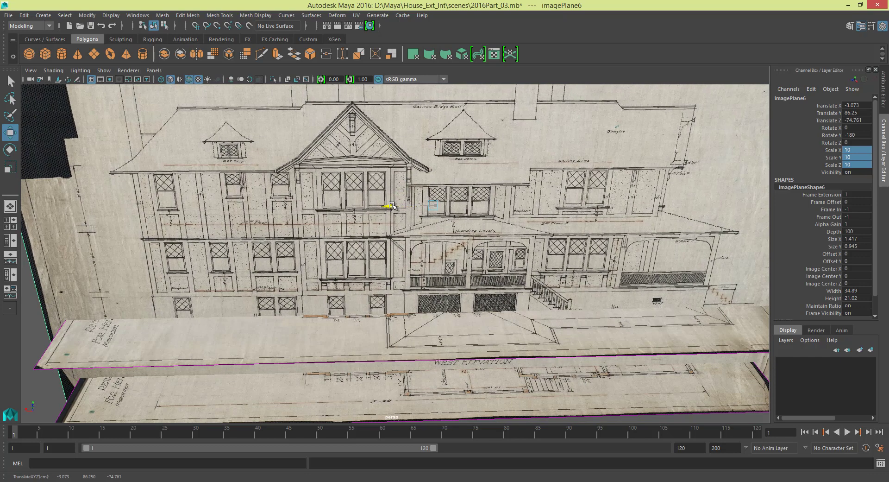
pyautogui.keyDown('alt'); pyautogui.moveTo(519, 226); pyautogui.dragTo(566, 244); pyautogui.keyUp('alt')
pyautogui.moveTo(406, 198); pyautogui.dragTo(591, 171)
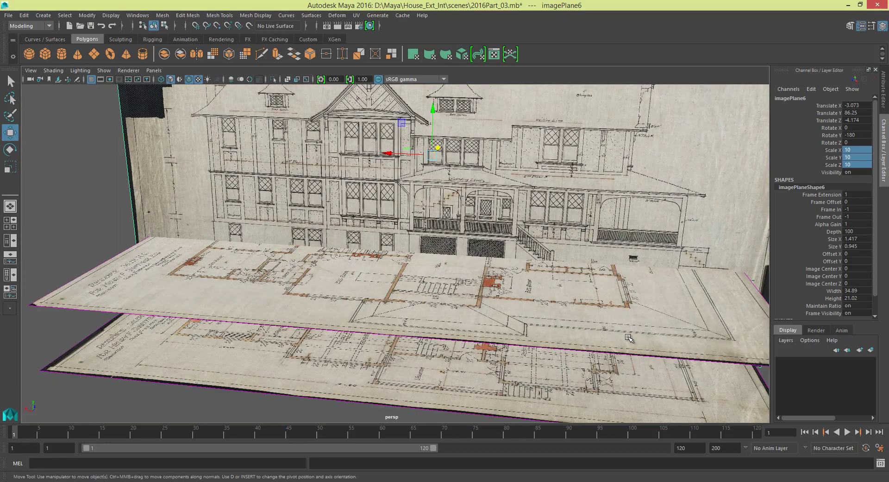
# - Make the second floor plan image plane fully transparent by setting its Alpha Gain to 0
pyautogui.keyDown('alt'); pyautogui.moveTo(469, 280); pyautogui.dragTo(511, 268, button='middle'); pyautogui.keyUp('alt')
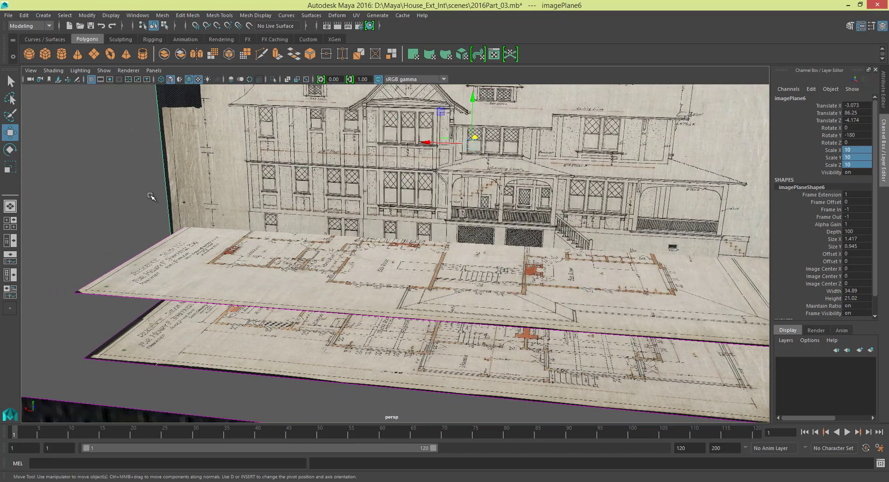
pyautogui.click(150, 197)
pyautogui.click(100, 281)
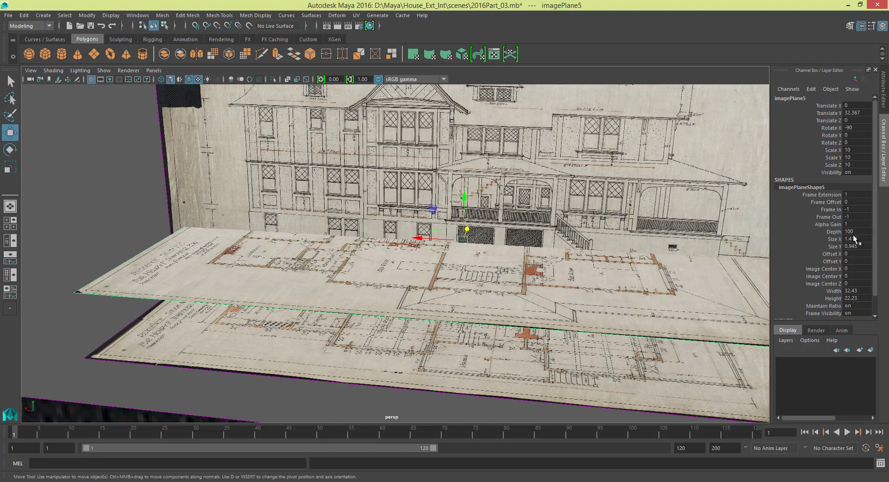
pyautogui.click(885, 105)
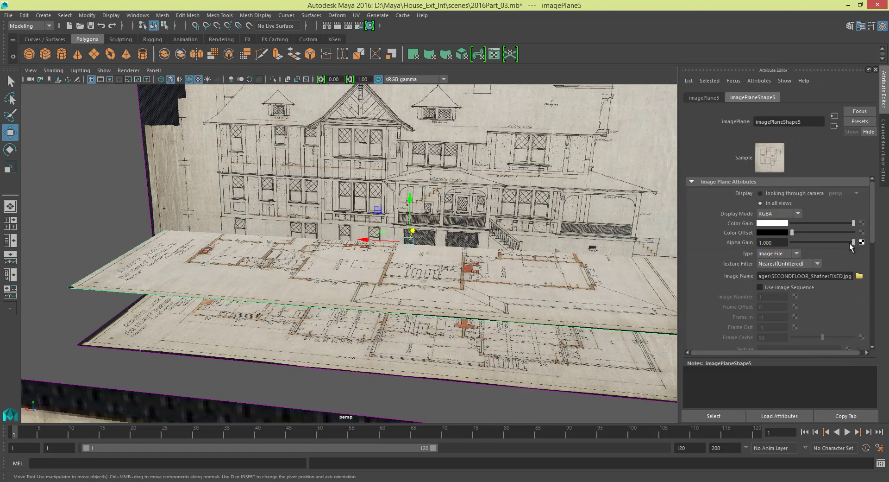
pyautogui.moveTo(852, 242); pyautogui.dragTo(791, 245)
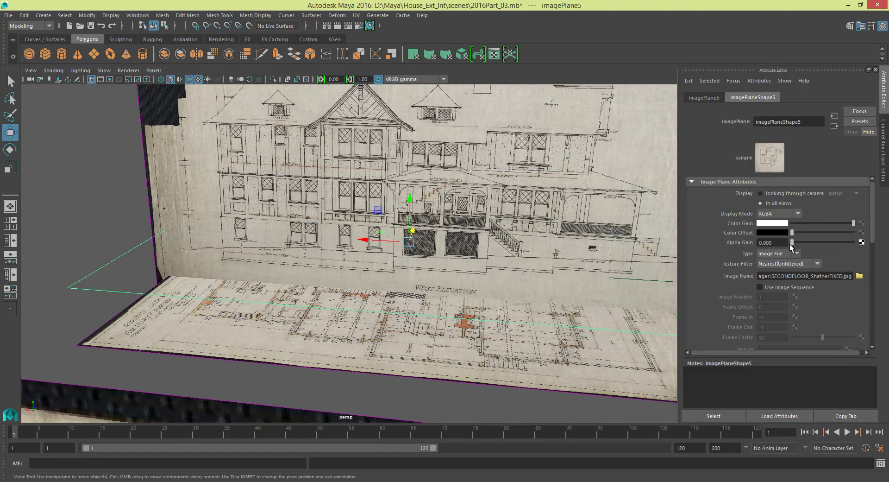
# - Lower the west elevation plane along Y toward the first floor plan
pyautogui.keyDown('alt'); pyautogui.moveTo(297, 229); pyautogui.dragTo(293, 243); pyautogui.keyUp('alt')
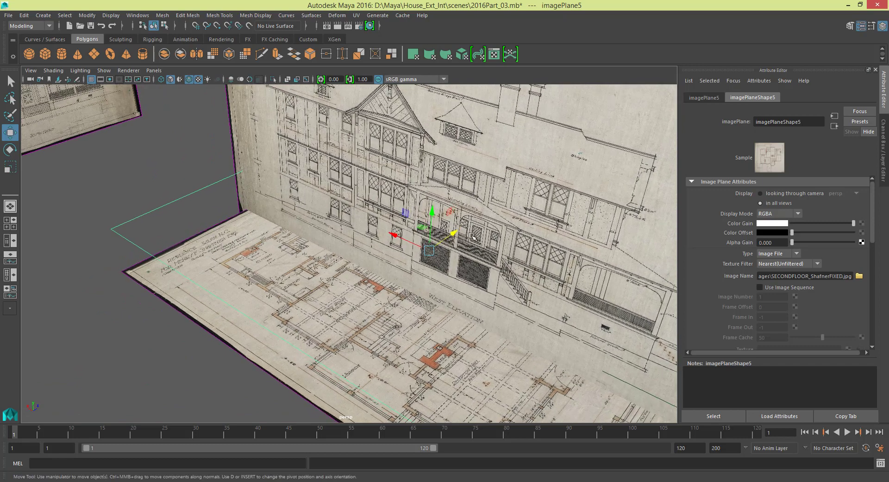
pyautogui.click(228, 132)
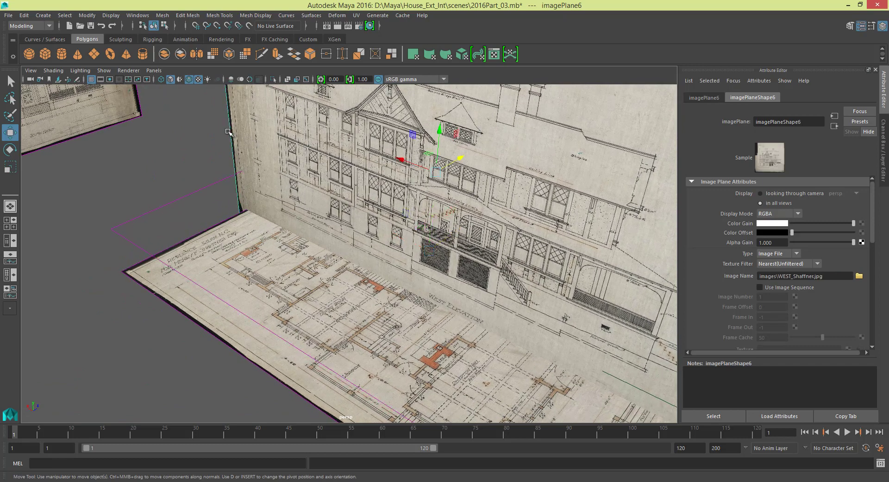
pyautogui.keyDown('alt'); pyautogui.moveTo(457, 161); pyautogui.dragTo(471, 158); pyautogui.keyUp('alt')
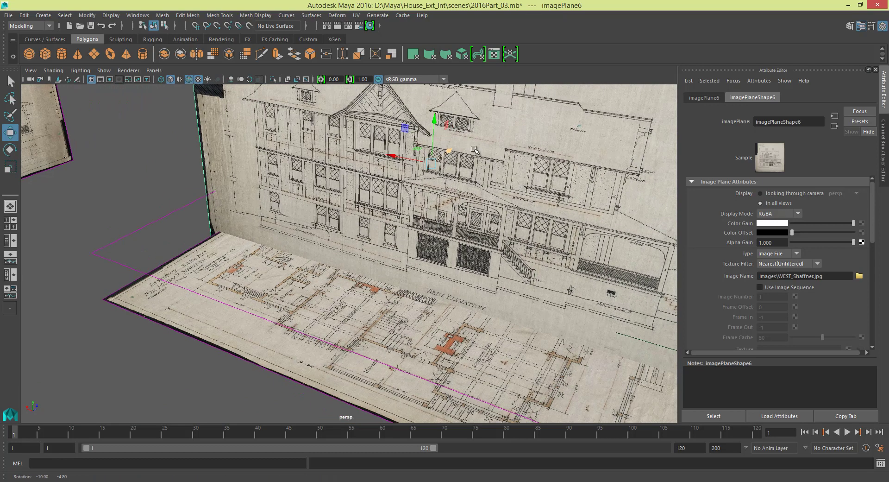
pyautogui.moveTo(435, 123); pyautogui.dragTo(432, 147)
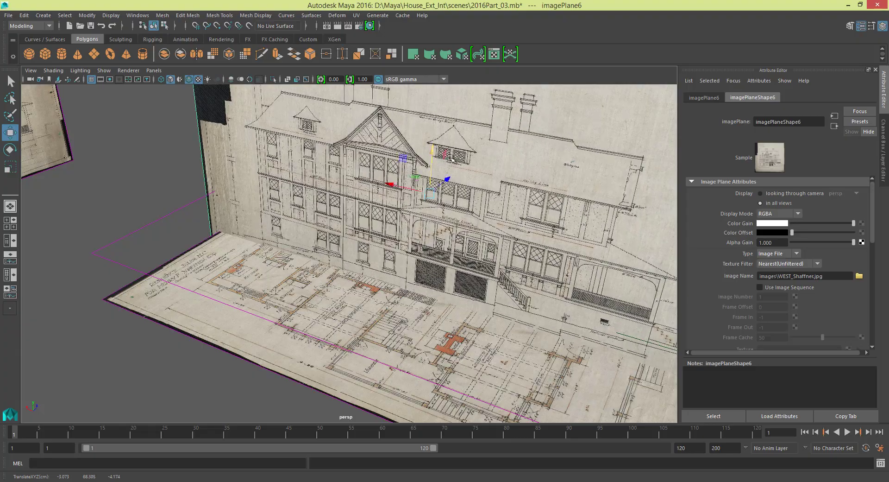
# - Lower the west elevation further so that its first floor line comes down to the first floor plan
pyautogui.keyDown('alt'); pyautogui.moveTo(451, 180); pyautogui.dragTo(529, 225); pyautogui.keyUp('alt')
pyautogui.keyDown('alt'); pyautogui.moveTo(566, 248); pyautogui.dragTo(572, 218); pyautogui.keyUp('alt')
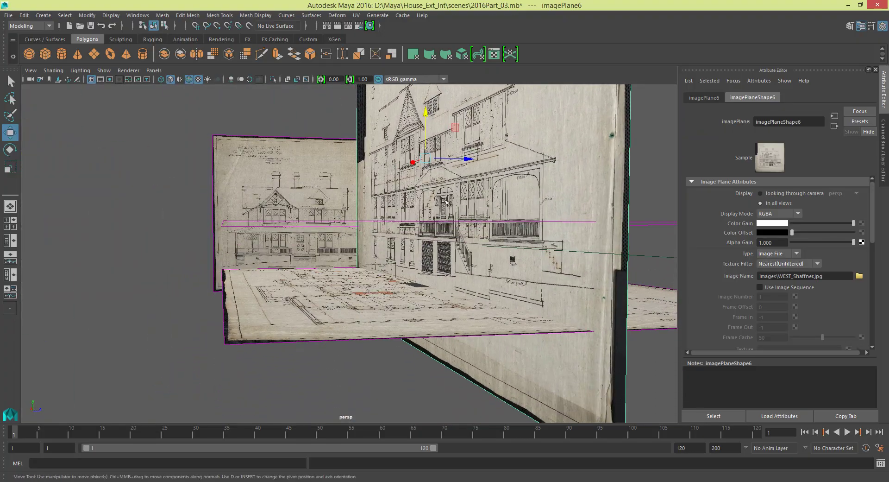
pyautogui.keyDown('alt'); pyautogui.moveTo(389, 189); pyautogui.dragTo(436, 211); pyautogui.keyUp('alt')
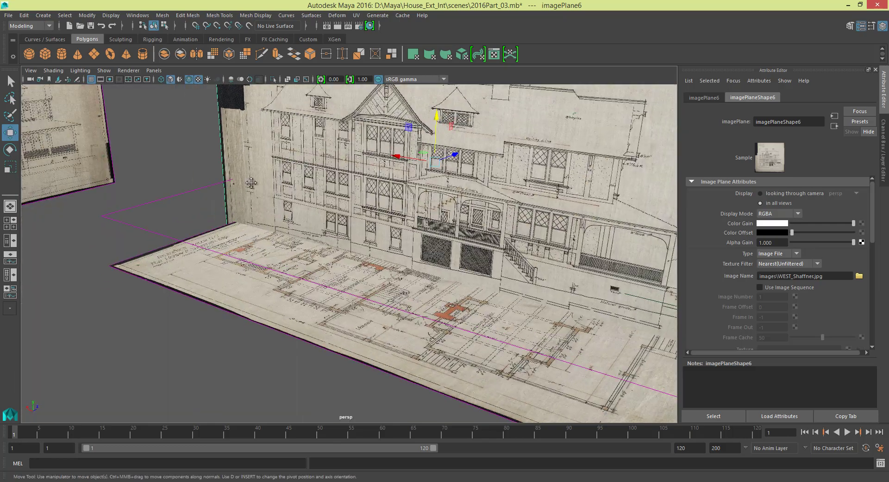
pyautogui.keyDown('alt'); pyautogui.moveTo(278, 204); pyautogui.dragTo(456, 224, button='middle'); pyautogui.keyUp('alt')
pyautogui.scroll(4, 456, 223)
pyautogui.keyDown('alt'); pyautogui.moveTo(456, 223); pyautogui.dragTo(528, 189); pyautogui.keyUp('alt')
pyautogui.keyDown('alt'); pyautogui.moveTo(512, 164); pyautogui.dragTo(552, 207, button='middle'); pyautogui.keyUp('alt')
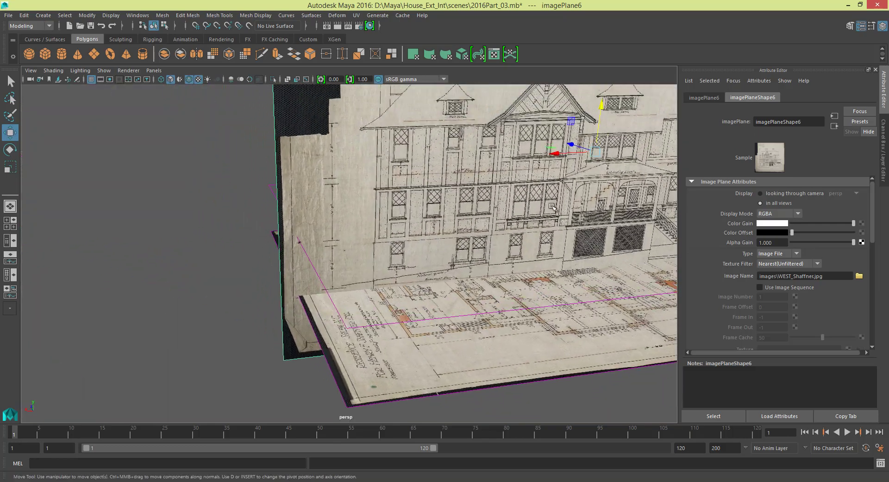
pyautogui.moveTo(602, 106); pyautogui.dragTo(446, 291)
pyautogui.scroll(3, 447, 291)
pyautogui.keyDown('alt'); pyautogui.moveTo(446, 291); pyautogui.dragTo(265, 243, button='right'); pyautogui.keyUp('alt')
pyautogui.click(219, 307)
pyautogui.moveTo(298, 329); pyautogui.dragTo(316, 285)
pyautogui.click(385, 194)
pyautogui.scroll(5, 509, 248)
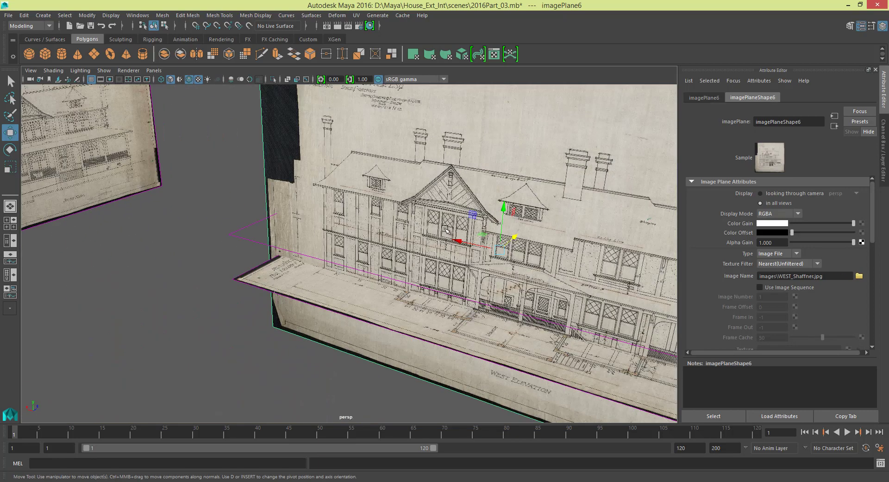
# - Slide the west elevation along Z onto the plan's wall line and fine-tune its height to about Y 42.405
pyautogui.keyDown('alt'); pyautogui.moveTo(531, 248); pyautogui.dragTo(460, 273, button='middle'); pyautogui.keyUp('alt')
pyautogui.scroll(3, 460, 272)
pyautogui.moveTo(495, 282); pyautogui.dragTo(540, 284)
pyautogui.moveTo(537, 248); pyautogui.dragTo(539, 248)
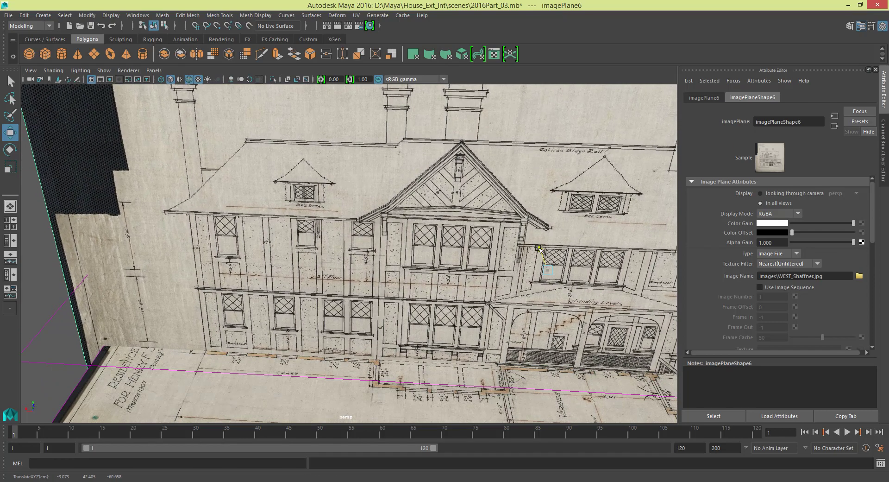
# - Shift the west elevation sideways to about X -2.748, matching its porch and walls to the first floor plan
pyautogui.keyDown('alt'); pyautogui.moveTo(559, 260); pyautogui.dragTo(433, 240, button='middle'); pyautogui.keyUp('alt')
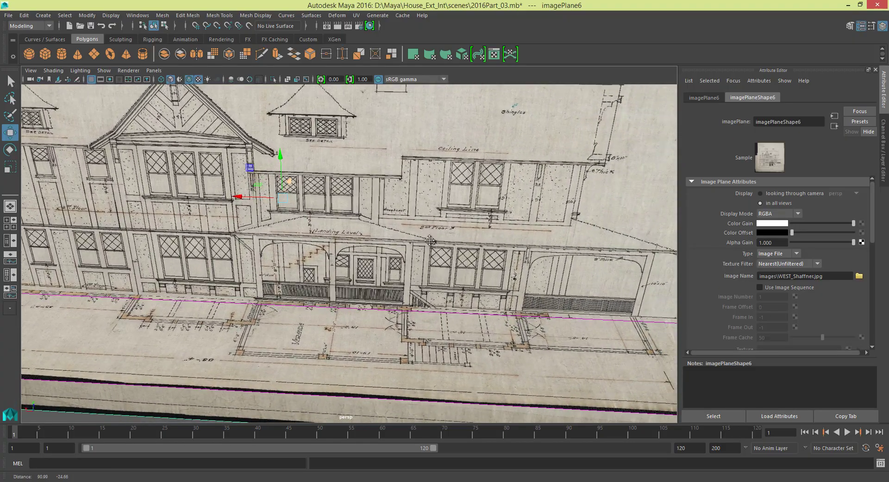
pyautogui.keyDown('alt'); pyautogui.moveTo(431, 240); pyautogui.dragTo(385, 255); pyautogui.keyUp('alt')
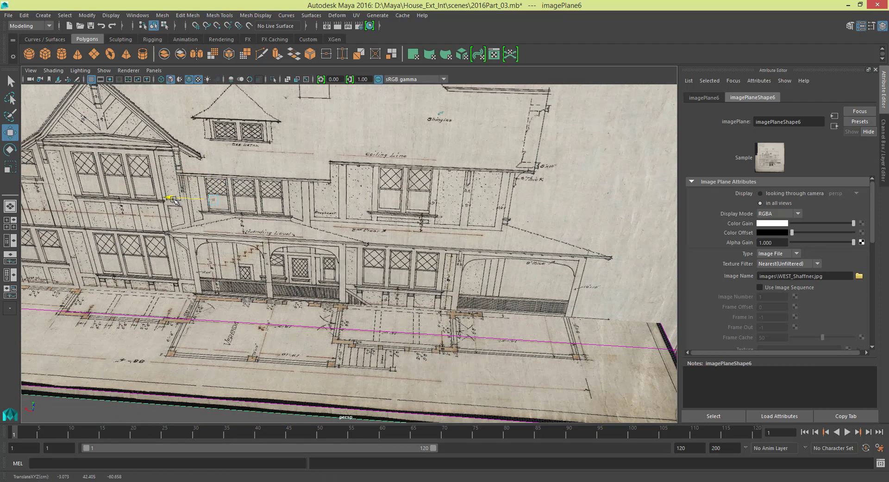
pyautogui.moveTo(174, 199); pyautogui.dragTo(174, 199)
pyautogui.moveTo(174, 199); pyautogui.dragTo(174, 200)
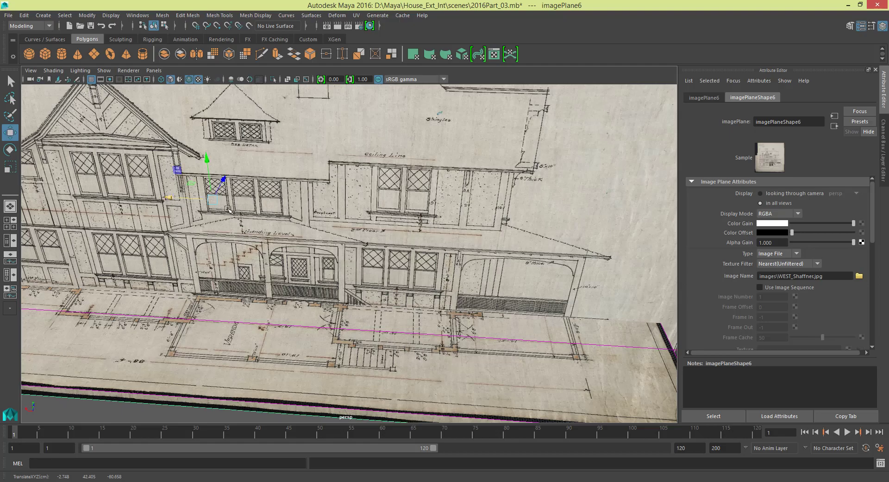
# - Move the west elevation along Z off the floor plans and stand it just beyond their edge
pyautogui.moveTo(306, 221)
pyautogui.keyDown('alt'); pyautogui.mouseDown()
pyautogui.moveTo(463, 224)
pyautogui.moveTo(416, 209)
pyautogui.moveTo(433, 196)
pyautogui.mouseUp(); pyautogui.keyUp('alt')
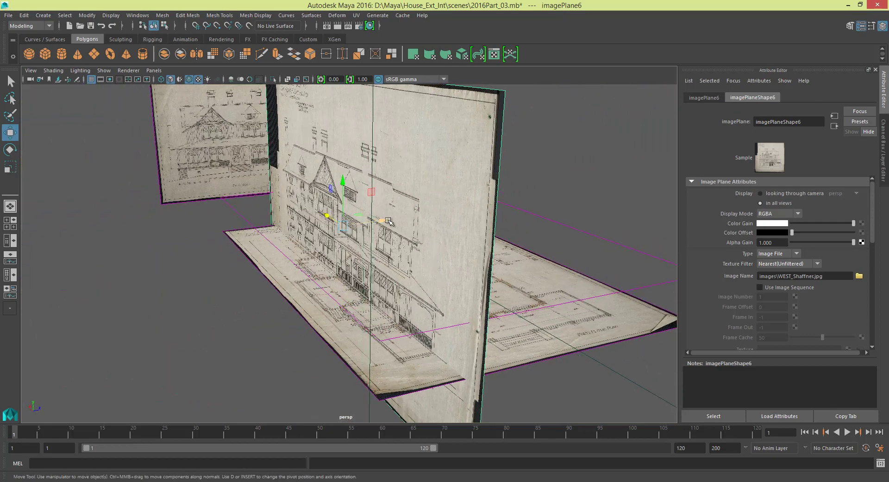
pyautogui.scroll(-6, 417, 222)
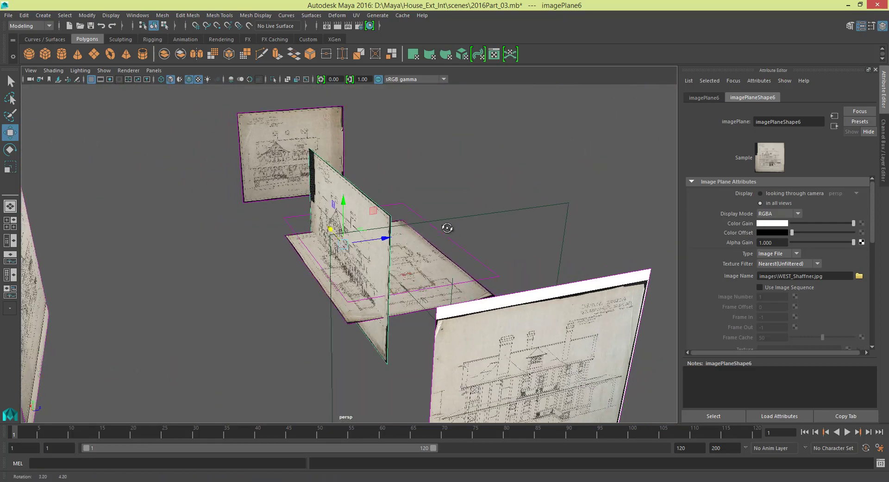
pyautogui.moveTo(387, 238); pyautogui.dragTo(612, 213)
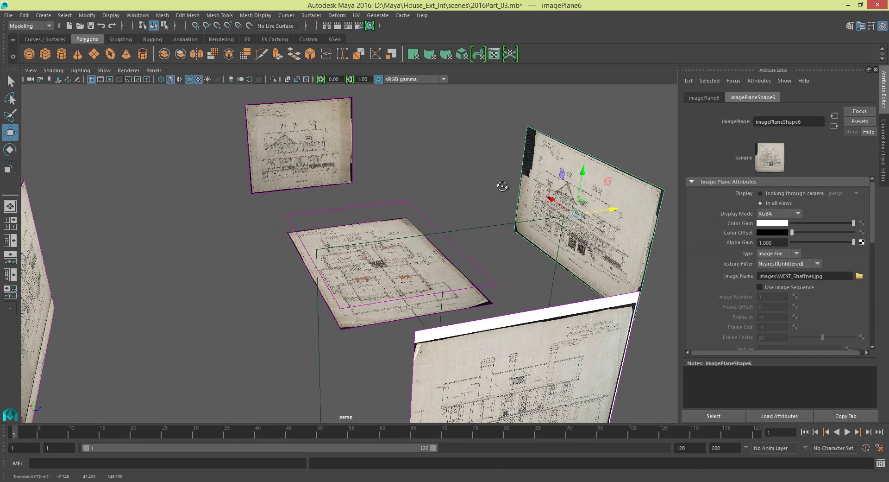
pyautogui.keyDown('alt'); pyautogui.moveTo(502, 184); pyautogui.dragTo(489, 155); pyautogui.keyUp('alt')
pyautogui.click(407, 165)
pyautogui.click(509, 172)
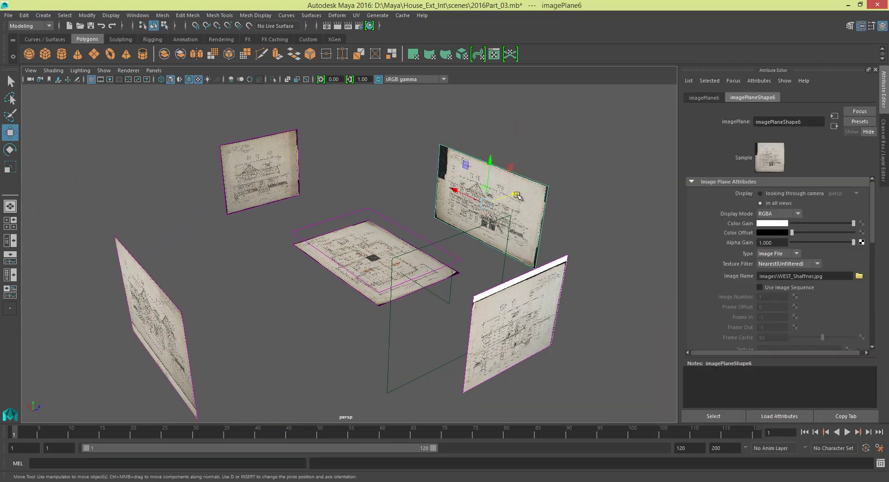
pyautogui.moveTo(518, 196); pyautogui.dragTo(476, 211)
# - Move the east front elevation along Z in close to the opposite edge of the floor plans
pyautogui.click(176, 316)
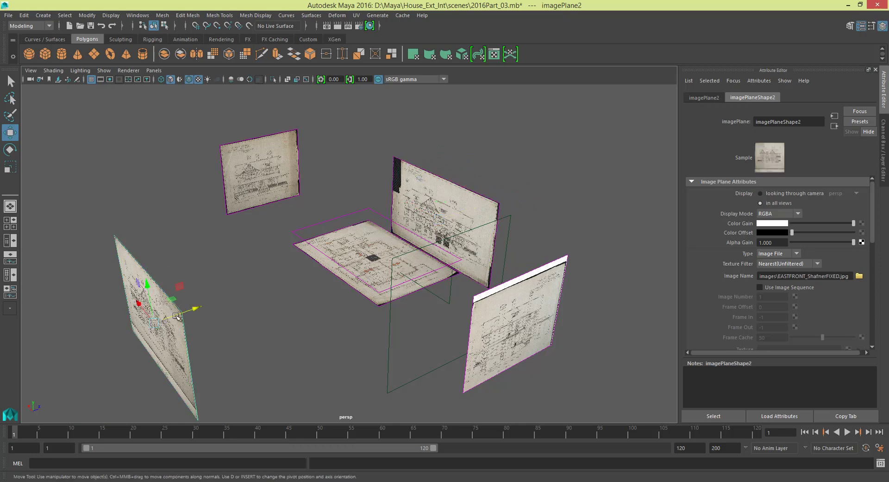
pyautogui.moveTo(193, 310); pyautogui.dragTo(356, 252)
pyautogui.click(145, 192)
# - Create a polygon plane at the origin and scale it up until it cuts through the surrounding elevations
pyautogui.click(371, 224)
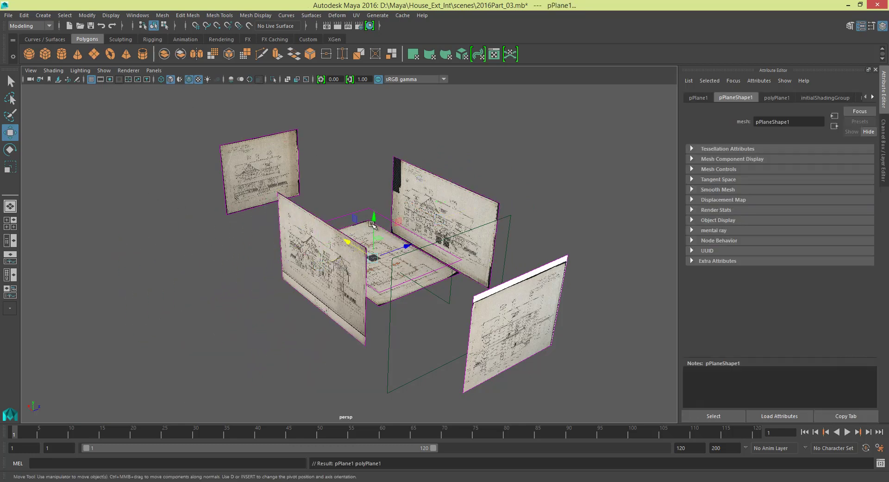
pyautogui.press('e')
pyautogui.press('r')
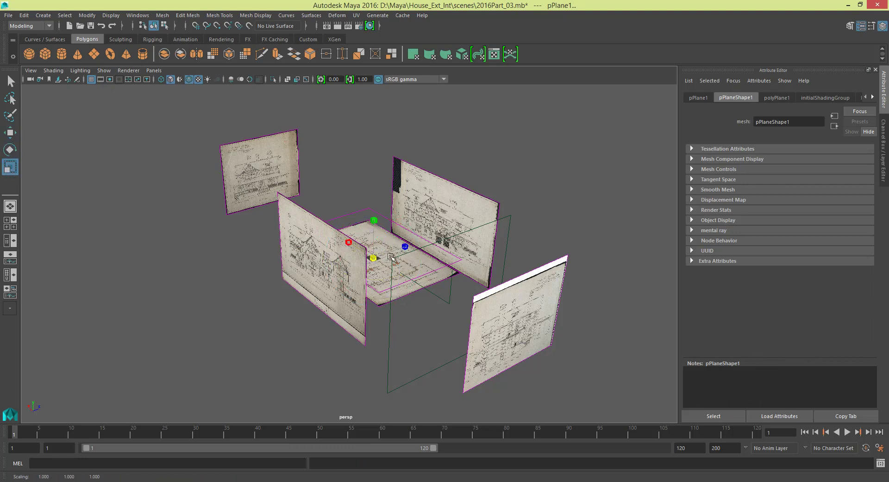
pyautogui.moveTo(373, 258); pyautogui.dragTo(589, 237)
pyautogui.press('w')
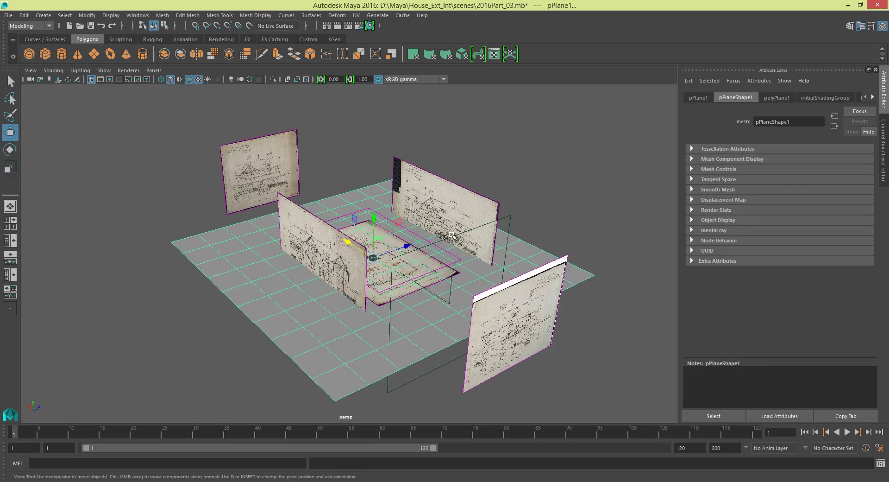
# - Raise the polygon plane to the chimney tops to compare the heights of the elevations
pyautogui.moveTo(456, 234); pyautogui.dragTo(463, 226, button='middle')
pyautogui.scroll(8, 463, 225)
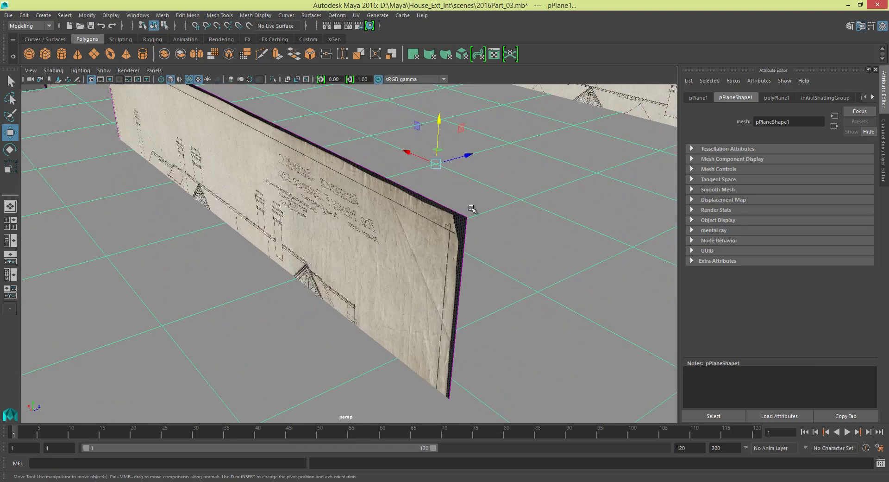
pyautogui.keyDown('alt'); pyautogui.moveTo(472, 210); pyautogui.dragTo(494, 174); pyautogui.keyUp('alt')
pyautogui.keyDown('alt'); pyautogui.moveTo(494, 175); pyautogui.dragTo(398, 305, button='middle'); pyautogui.keyUp('alt')
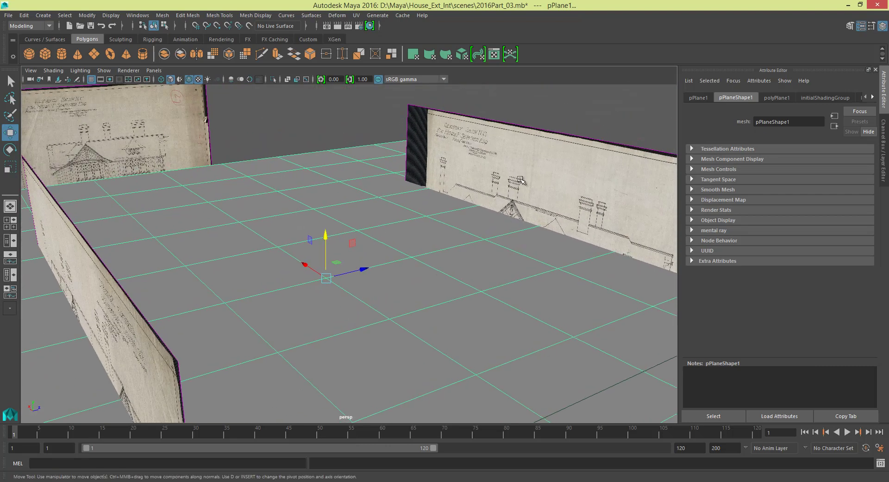
pyautogui.moveTo(326, 238); pyautogui.dragTo(338, 189)
pyautogui.keyDown('alt'); pyautogui.moveTo(296, 218); pyautogui.dragTo(307, 276); pyautogui.keyUp('alt')
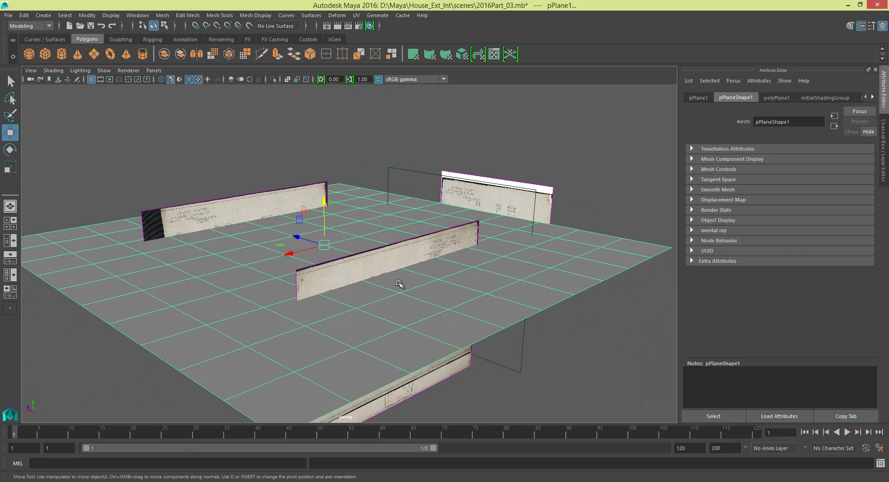
# - Check the polygon plane's height against the east front elevation in the front view, and delete the plane
pyautogui.press('space')
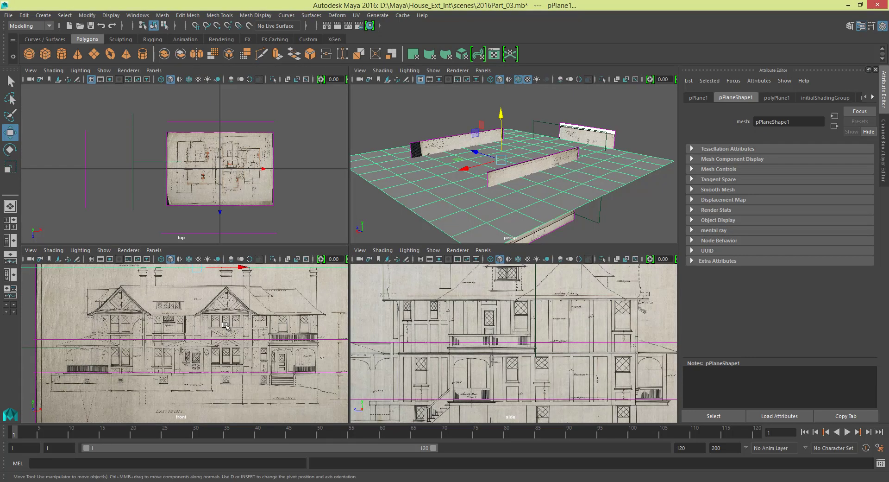
pyautogui.press('space')
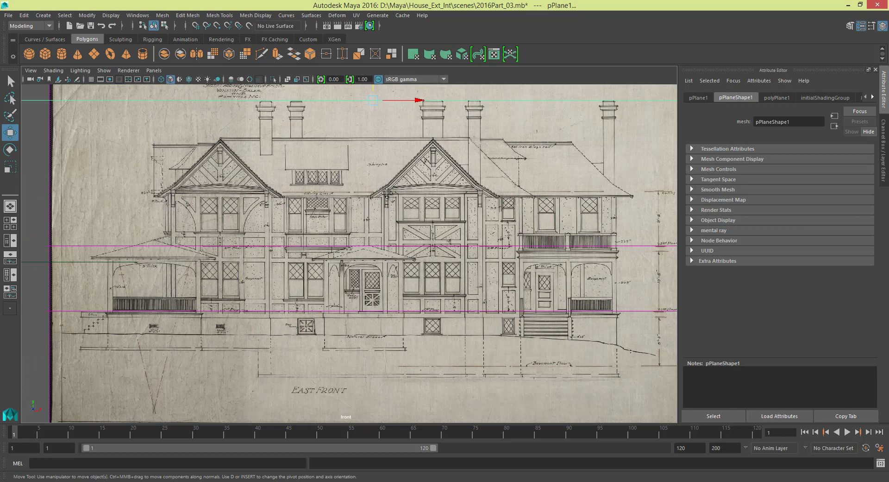
pyautogui.keyDown('alt'); pyautogui.moveTo(387, 192); pyautogui.dragTo(380, 223, button='middle'); pyautogui.keyUp('alt')
pyautogui.scroll(-2, 391, 232)
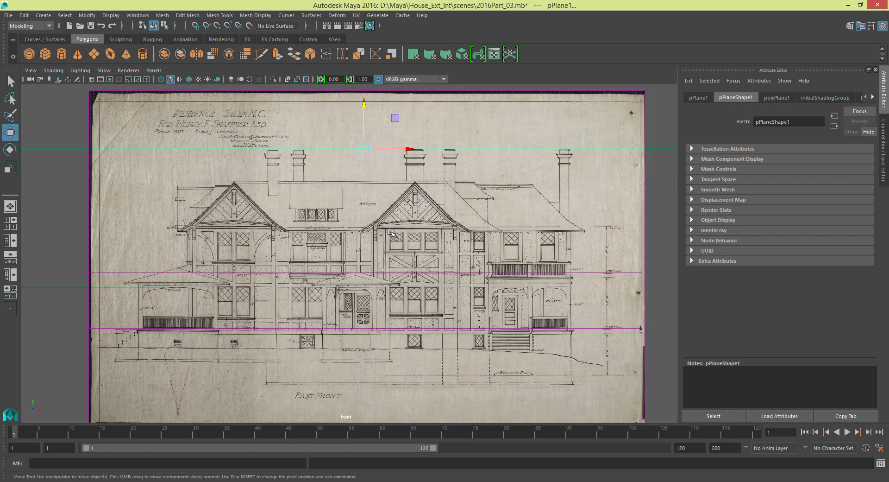
pyautogui.press('space')
pyautogui.keyDown('alt'); pyautogui.moveTo(490, 184); pyautogui.dragTo(587, 159); pyautogui.keyUp('alt')
pyautogui.press('Delete')
# - Select the west elevation in the perspective view and switch the front viewport to a new orthographic back view
pyautogui.click(568, 179)
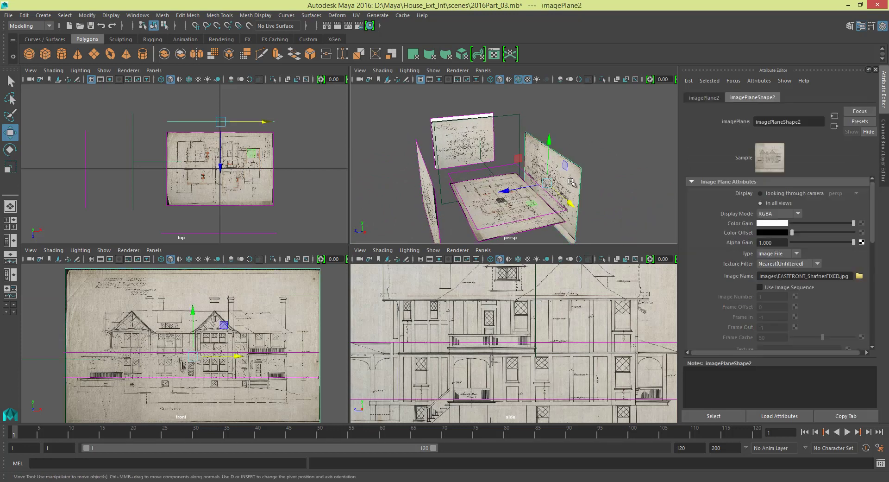
pyautogui.moveTo(504, 192); pyautogui.dragTo(484, 181, button='middle')
pyautogui.keyDown('alt'); pyautogui.moveTo(484, 181); pyautogui.dragTo(383, 132); pyautogui.keyUp('alt')
pyautogui.click(445, 175)
pyautogui.moveTo(165, 285)
pyautogui.keyDown('alt'); pyautogui.mouseDown(button='right')
pyautogui.moveTo(185, 287)
pyautogui.moveTo(159, 292)
pyautogui.mouseUp(button='right'); pyautogui.keyUp('alt')
pyautogui.moveTo(159, 293)
pyautogui.keyDown('alt'); pyautogui.mouseDown(button='middle')
pyautogui.moveTo(169, 288)
pyautogui.moveTo(151, 300)
pyautogui.mouseUp(button='middle'); pyautogui.keyUp('alt')
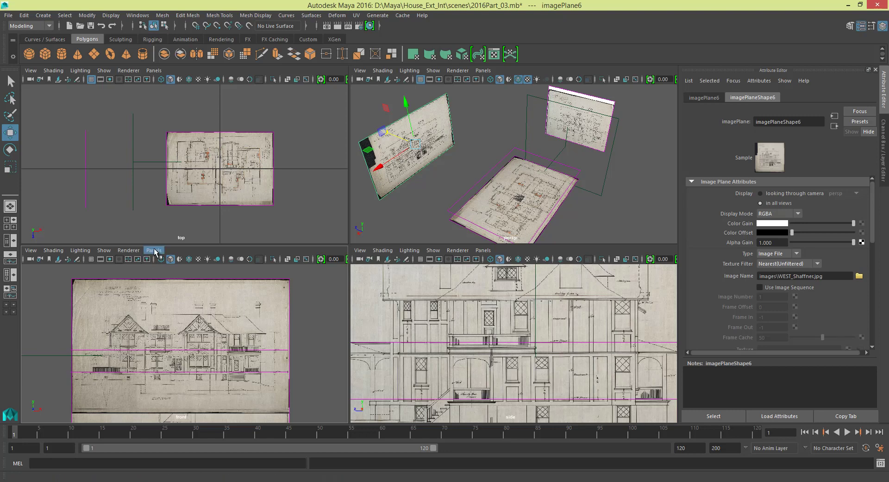
pyautogui.click(154, 250)
pyautogui.moveTo(180, 273)
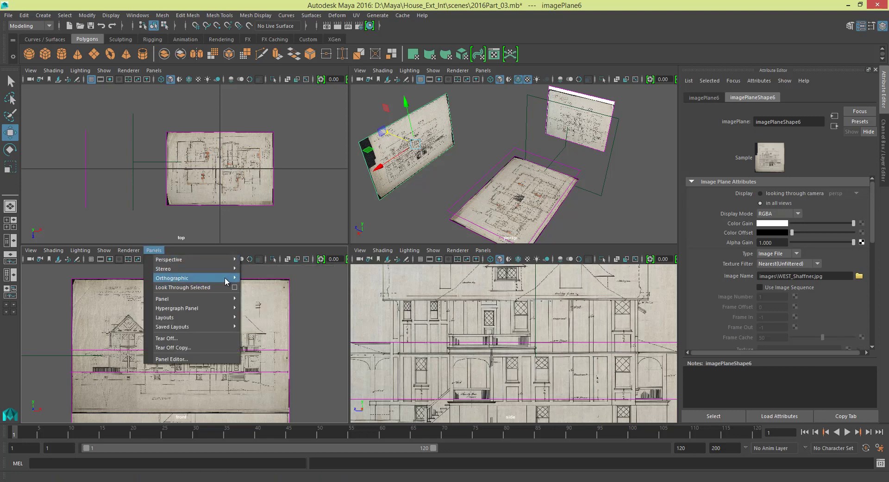
pyautogui.moveTo(292, 317)
pyautogui.click(333, 327)
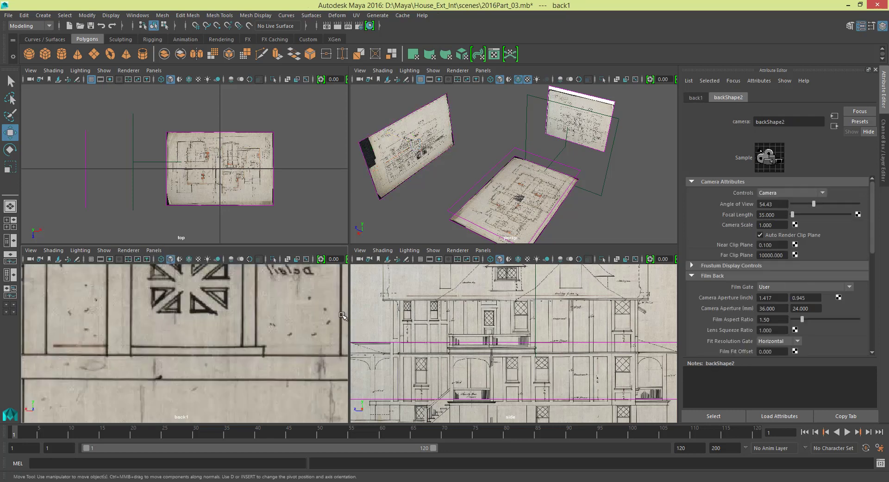
# - Examine the west elevation in the back view, checking its position against the floor plan planes
pyautogui.scroll(-5, 583, 196)
pyautogui.moveTo(529, 181); pyautogui.dragTo(515, 171)
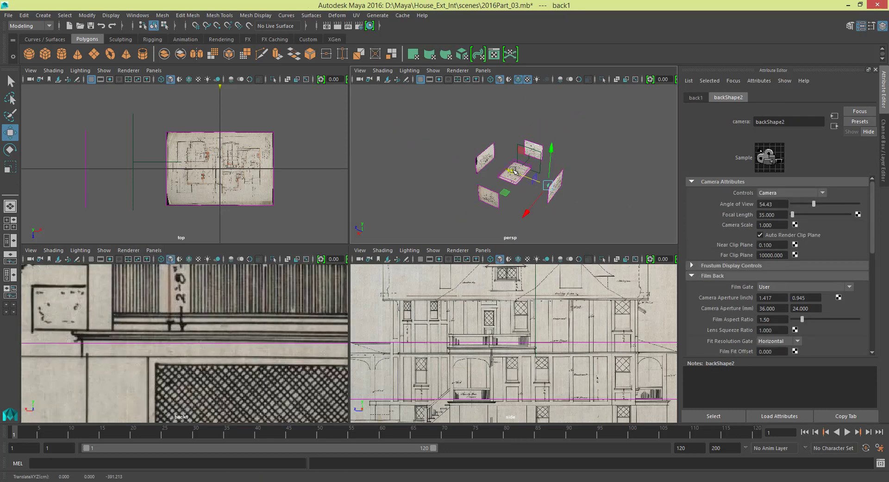
pyautogui.scroll(-6, 257, 319)
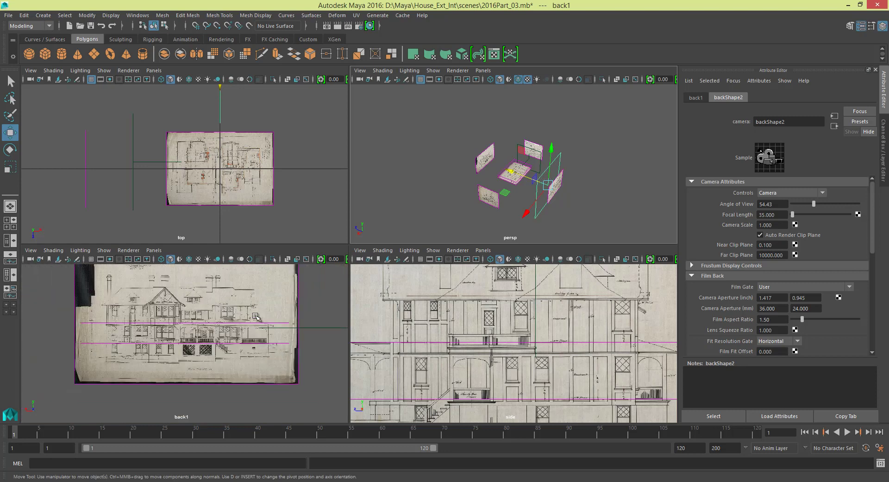
pyautogui.keyDown('alt'); pyautogui.moveTo(546, 180); pyautogui.dragTo(477, 143); pyautogui.keyUp('alt')
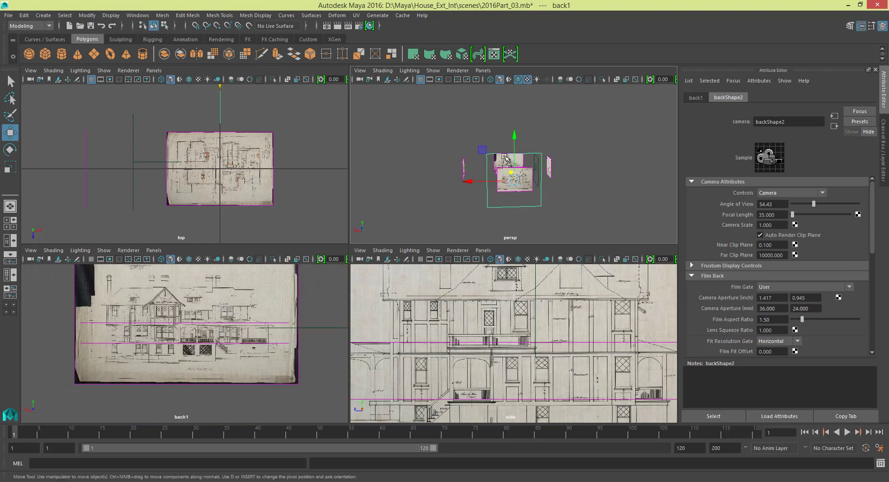
pyautogui.scroll(5, 503, 157)
pyautogui.keyDown('alt'); pyautogui.moveTo(234, 317); pyautogui.dragTo(231, 339, button='middle'); pyautogui.keyUp('alt')
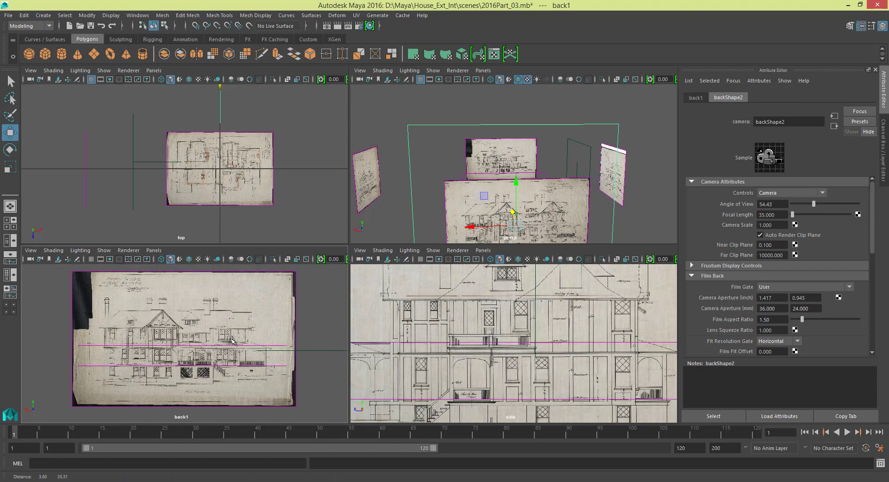
pyautogui.press('space')
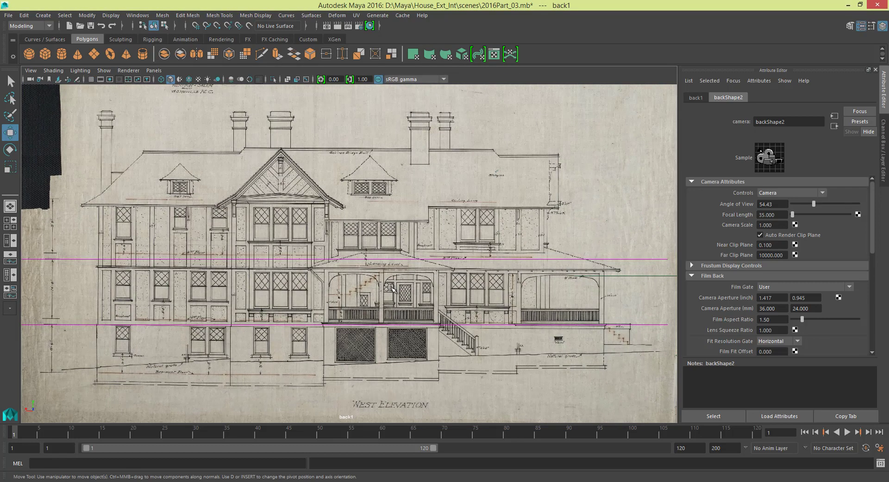
pyautogui.scroll(3, 392, 288)
pyautogui.keyDown('alt'); pyautogui.moveTo(316, 281); pyautogui.dragTo(372, 275, button='middle'); pyautogui.keyUp('alt')
pyautogui.press('space')
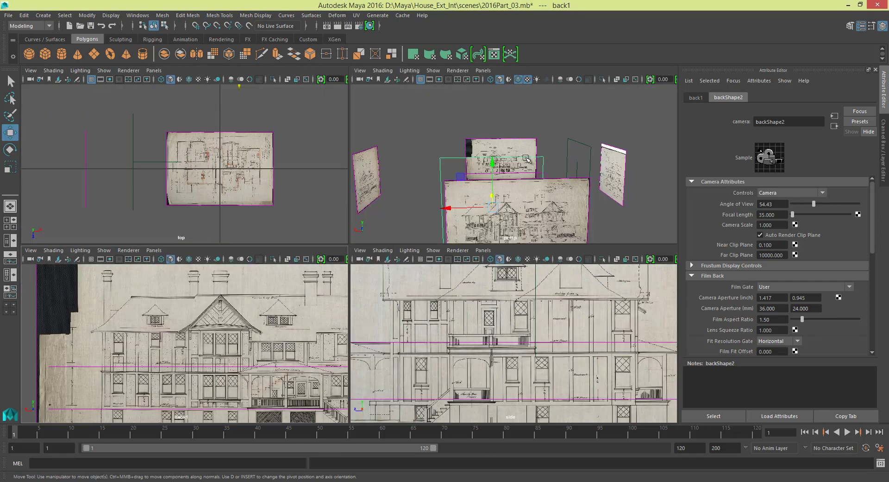
# - Create a polygon plane at the origin and scale it up until it spans the surrounding elevations
pyautogui.keyDown('alt'); pyautogui.moveTo(524, 155); pyautogui.dragTo(466, 172); pyautogui.keyUp('alt')
pyautogui.click(466, 174)
pyautogui.keyDown('alt'); pyautogui.moveTo(466, 174); pyautogui.dragTo(498, 198, button='right'); pyautogui.keyUp('alt')
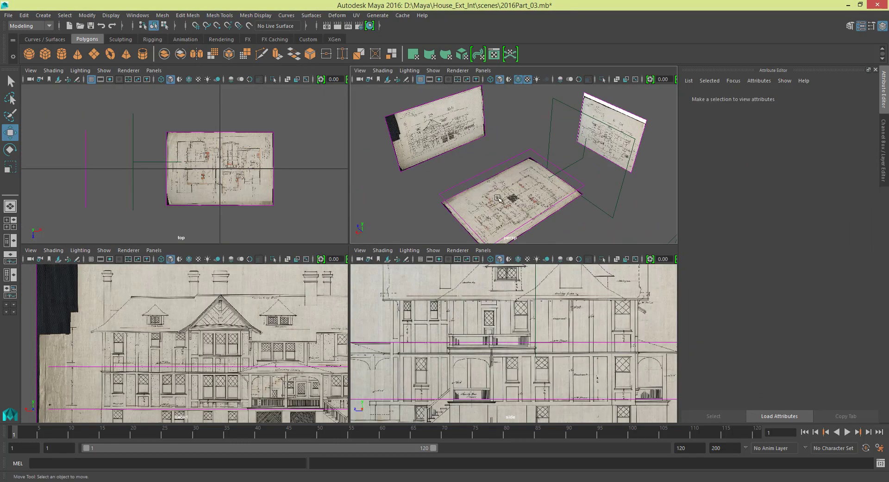
pyautogui.click(514, 202)
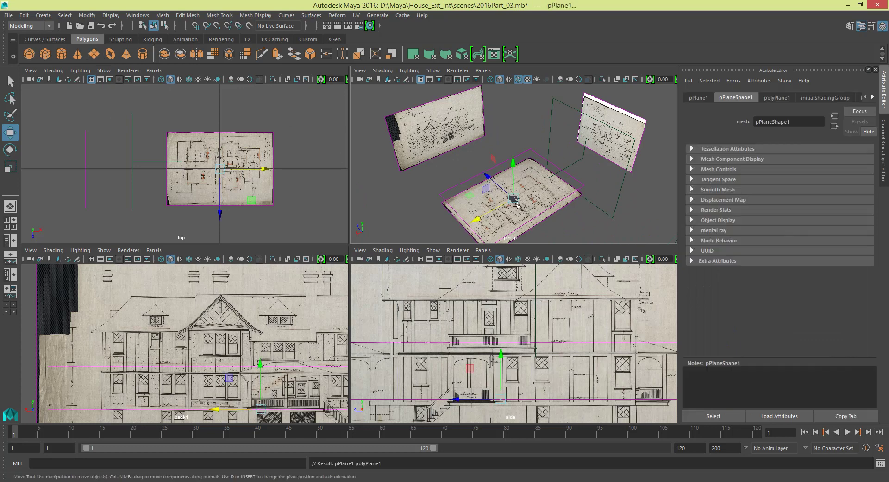
pyautogui.press('e')
pyautogui.press('w')
pyautogui.press('r')
pyautogui.moveTo(513, 198); pyautogui.dragTo(760, 186)
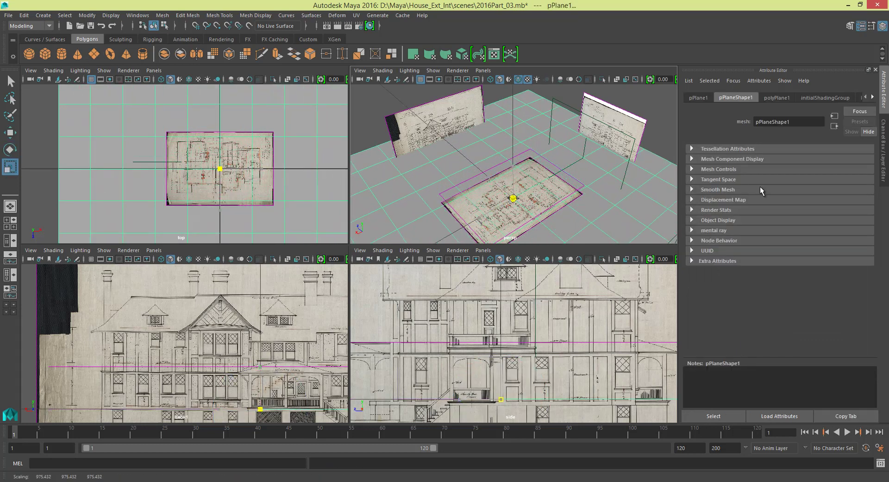
# - Raise the polygon plane to a height of about 32.3, near the second-floor line of the west elevation in the back view
pyautogui.press('w')
pyautogui.keyDown('alt'); pyautogui.moveTo(289, 314); pyautogui.dragTo(237, 309, button='middle'); pyautogui.keyUp('alt')
pyautogui.press('w')
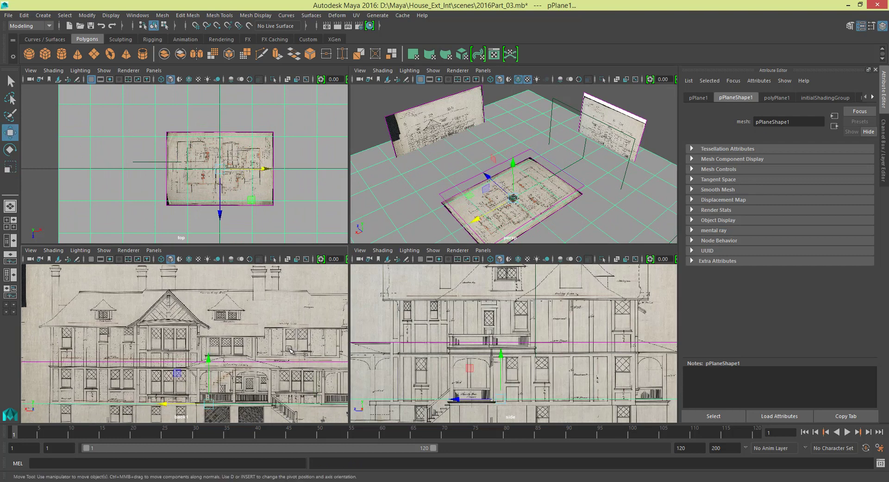
pyautogui.press('space')
pyautogui.moveTo(398, 333); pyautogui.dragTo(423, 250)
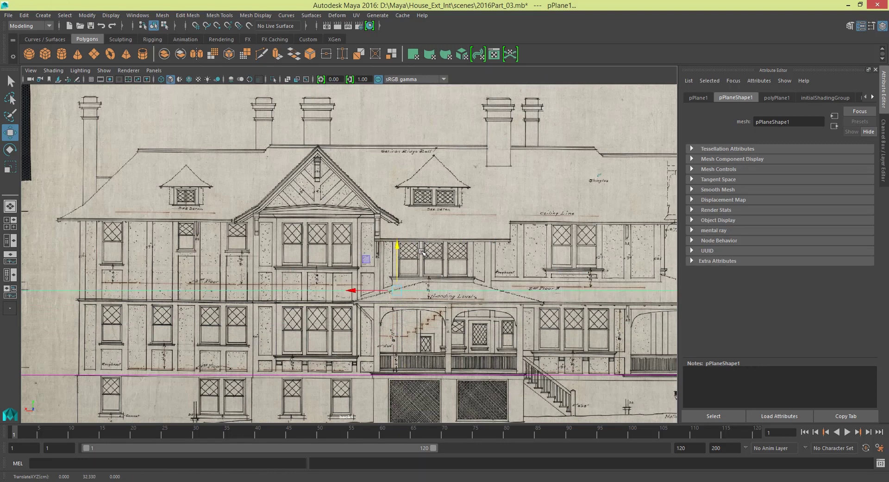
pyautogui.scroll(-2, 472, 282)
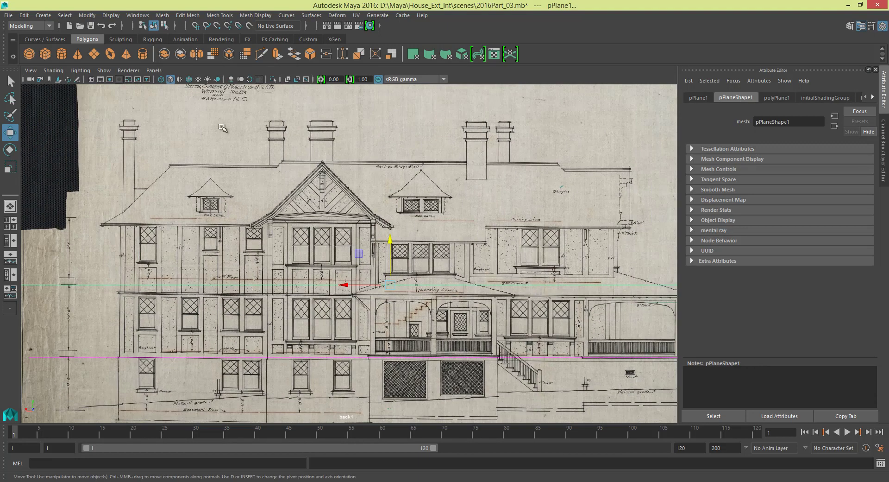
# - Compare the polygon plane's height against the east elevation in the front view and the west elevation in the back view
pyautogui.click(150, 71)
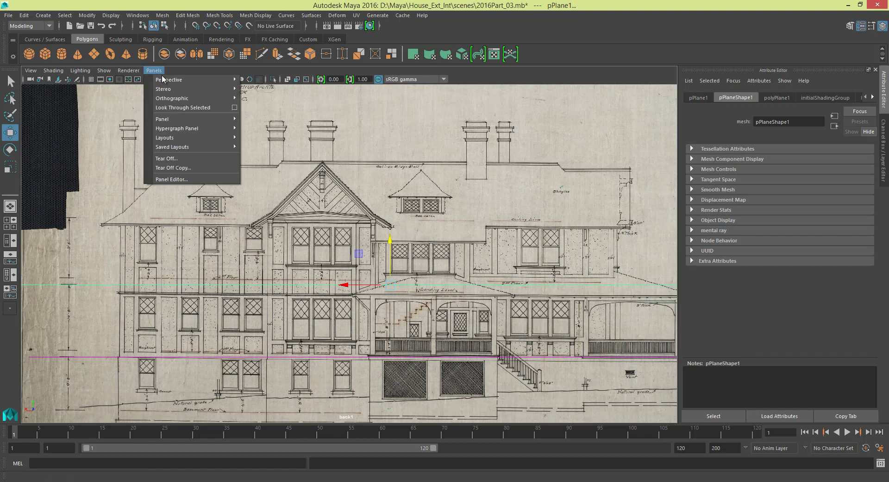
pyautogui.moveTo(209, 98)
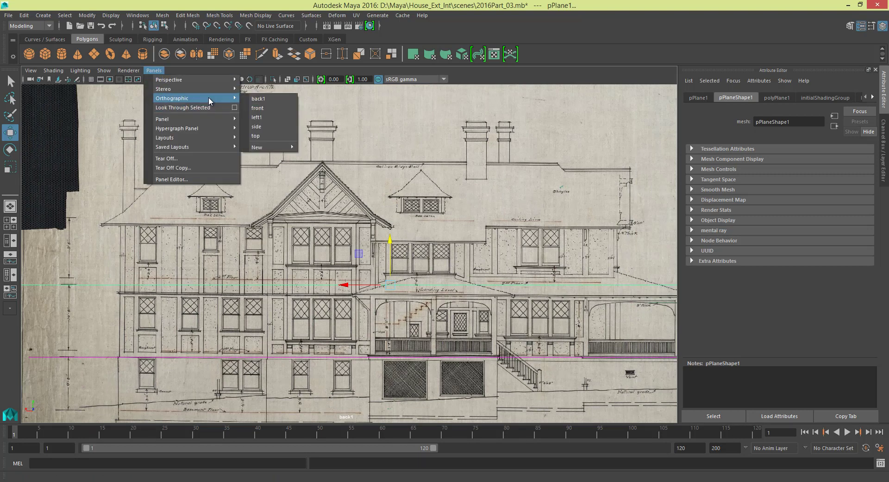
pyautogui.click(272, 107)
pyautogui.scroll(5, 338, 246)
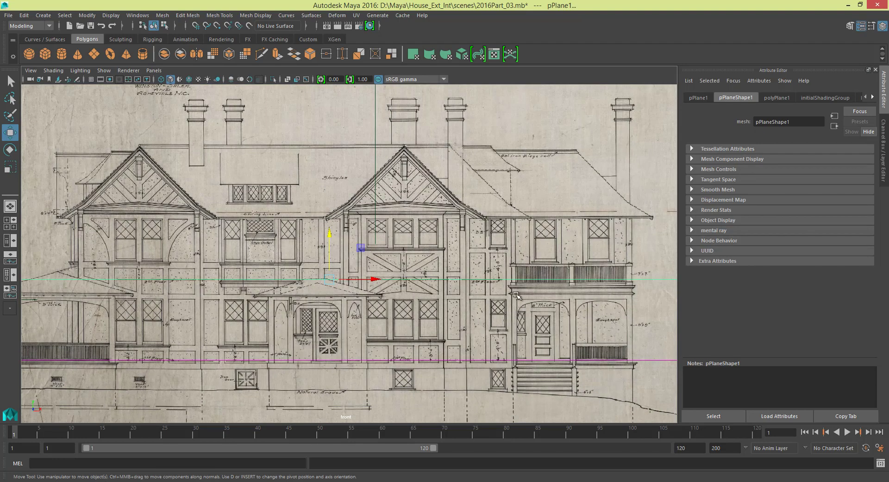
pyautogui.keyDown('alt'); pyautogui.moveTo(262, 262); pyautogui.dragTo(376, 254, button='middle'); pyautogui.keyUp('alt')
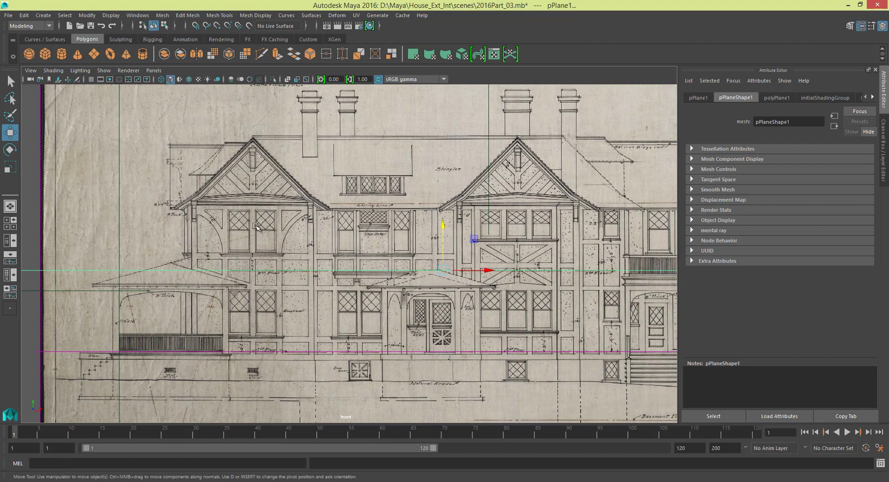
pyautogui.click(153, 71)
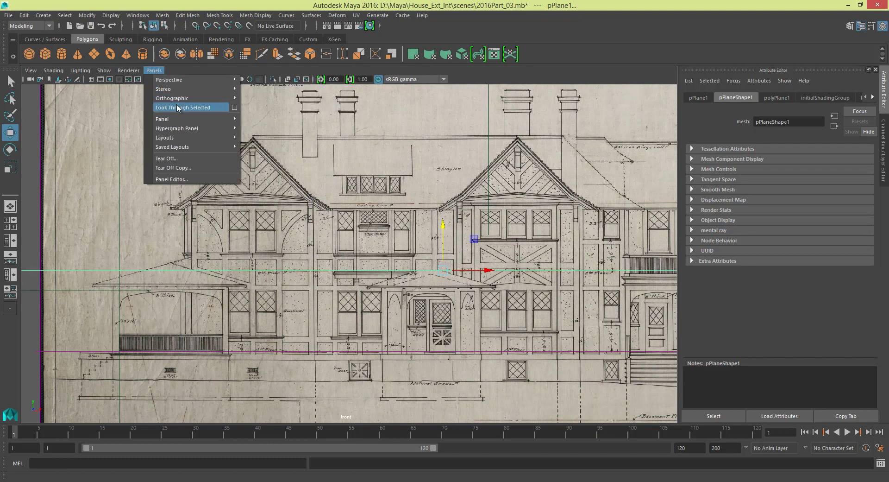
pyautogui.moveTo(204, 98)
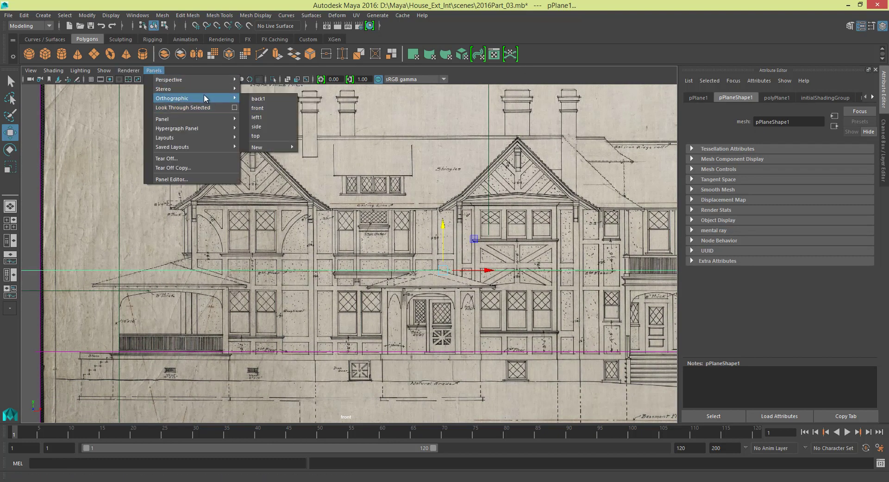
pyautogui.click(257, 98)
pyautogui.scroll(3, 483, 296)
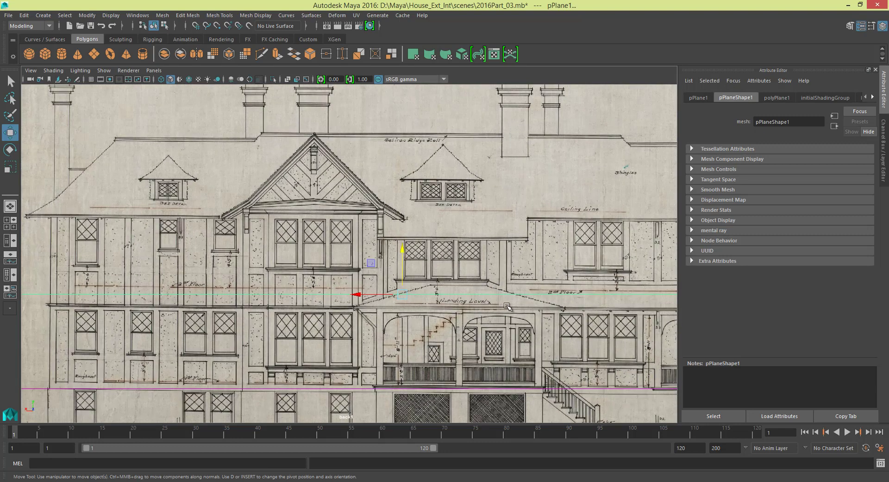
pyautogui.keyDown('alt'); pyautogui.moveTo(578, 299); pyautogui.dragTo(416, 213, button='middle'); pyautogui.keyUp('alt')
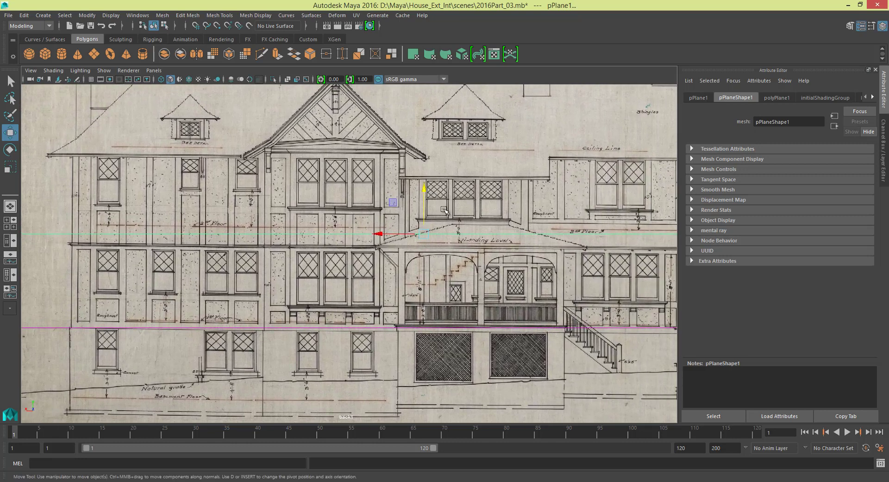
pyautogui.press('space')
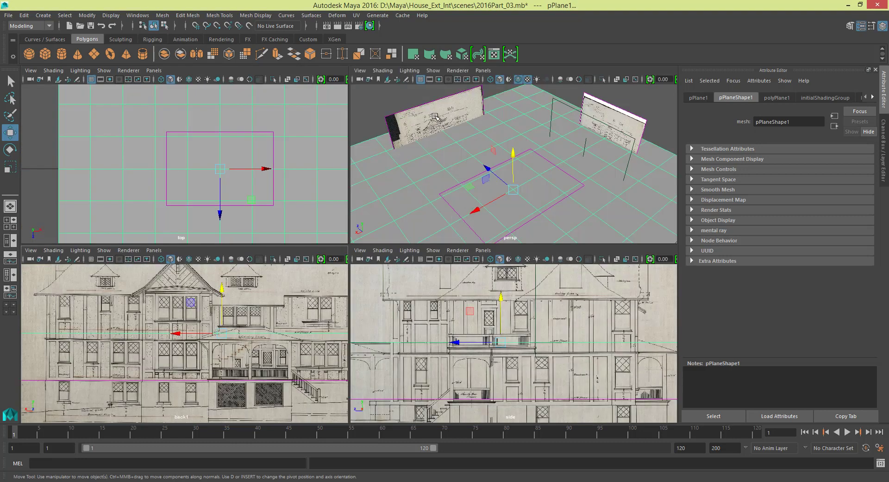
# - Delete the polygon plane and check the arrangement of the image planes in the maximized perspective view
pyautogui.click(403, 103)
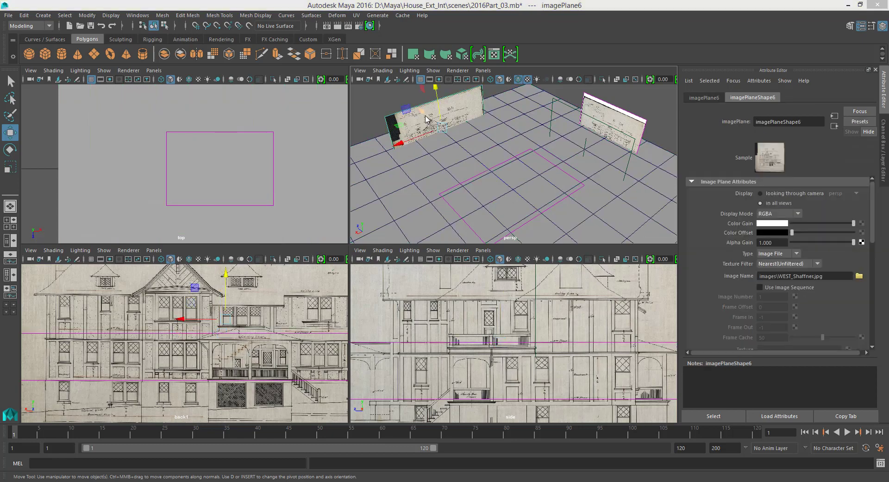
pyautogui.press('space')
pyautogui.keyDown('alt'); pyautogui.moveTo(445, 134); pyautogui.dragTo(384, 131); pyautogui.keyUp('alt')
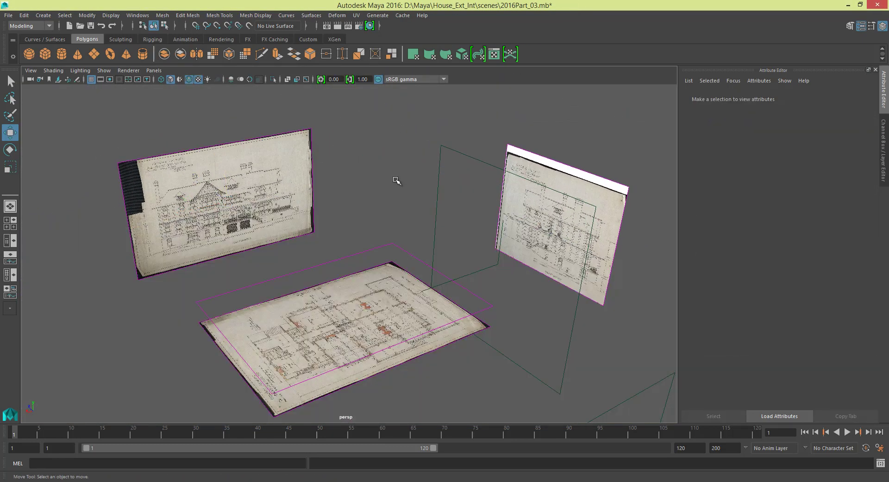
pyautogui.scroll(-3, 396, 180)
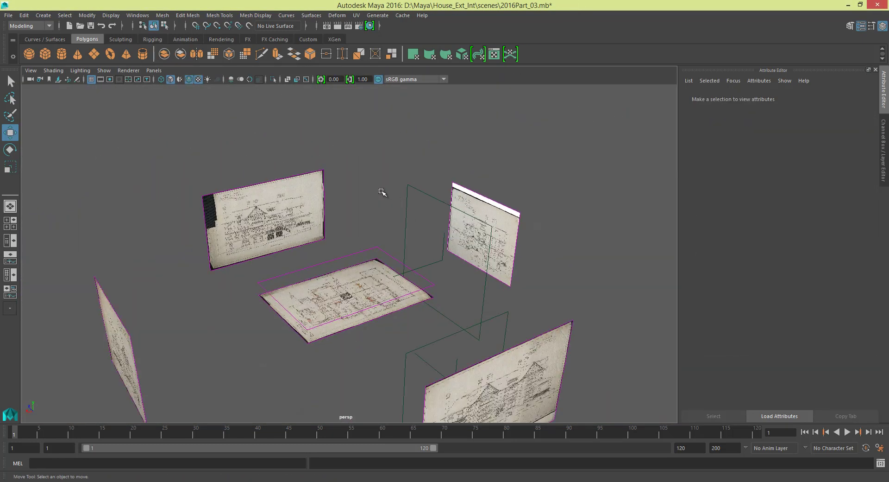
pyautogui.keyDown('alt'); pyautogui.moveTo(344, 193); pyautogui.dragTo(459, 189); pyautogui.keyUp('alt')
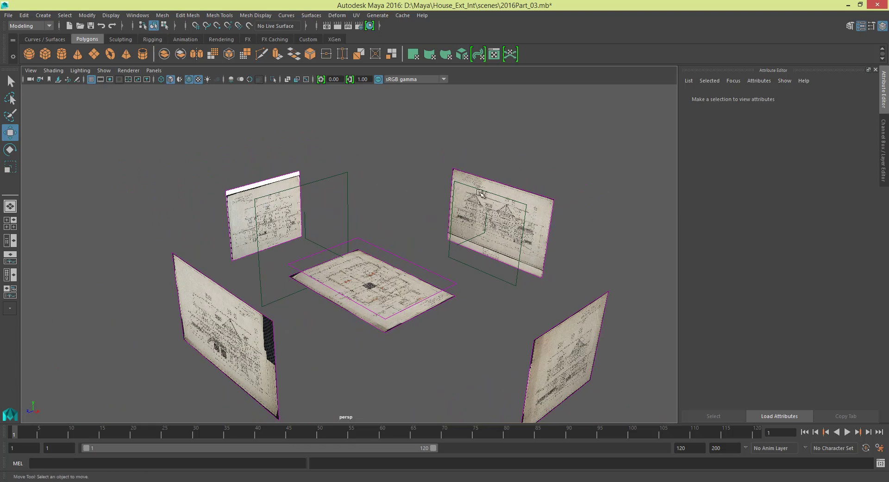
pyautogui.scroll(3, 401, 191)
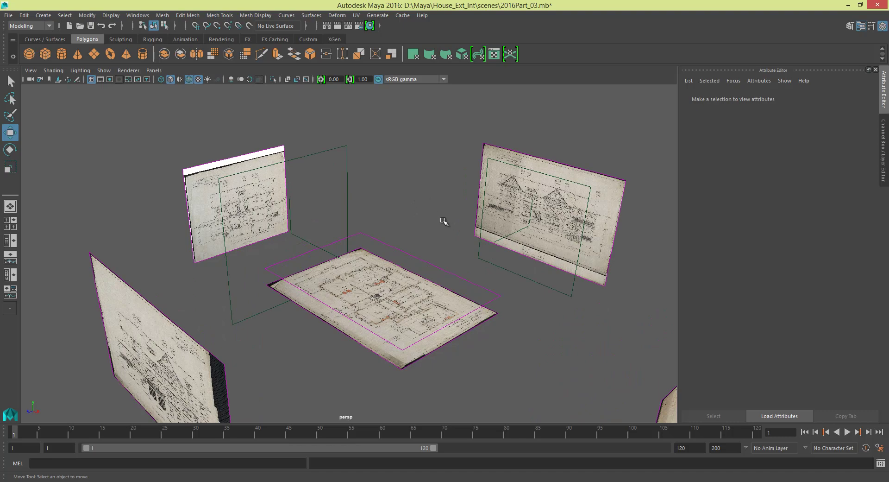
pyautogui.keyDown('alt'); pyautogui.moveTo(444, 221); pyautogui.dragTo(343, 166); pyautogui.keyUp('alt')
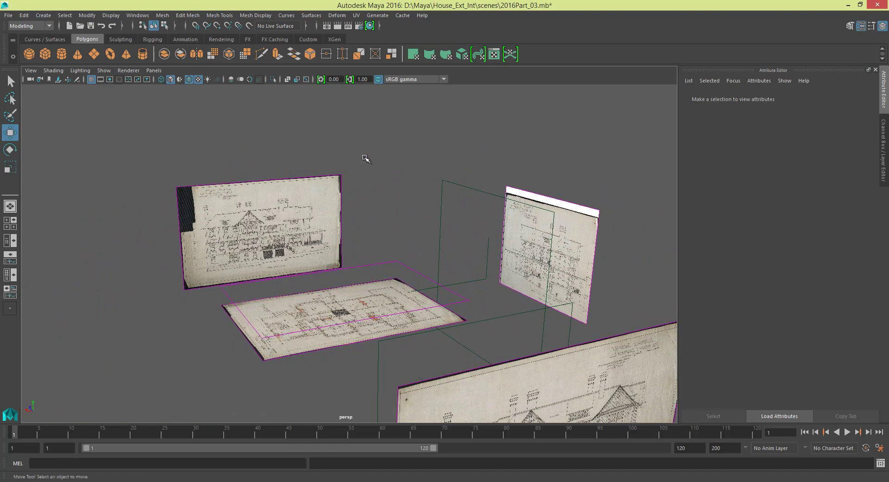
# - Delete the west elevation image plane
pyautogui.click(317, 206)
pyautogui.scroll(2, 307, 153)
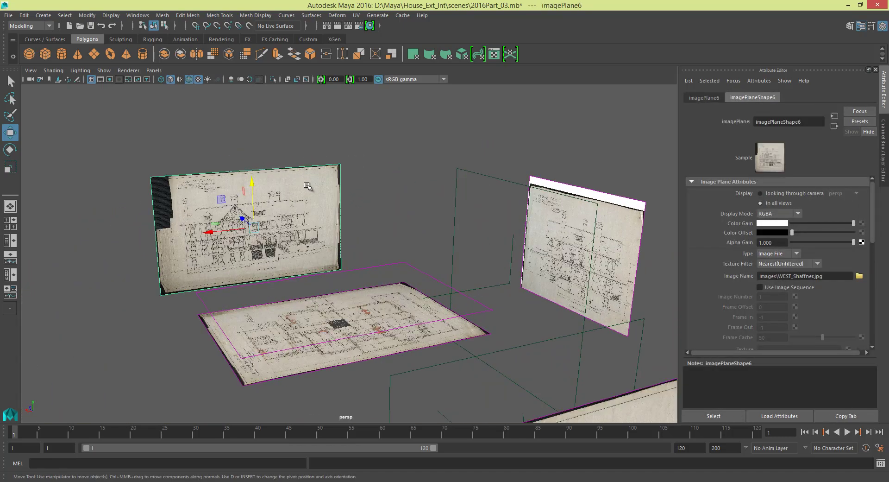
pyautogui.keyDown('alt'); pyautogui.moveTo(369, 199); pyautogui.dragTo(399, 202); pyautogui.keyUp('alt')
pyautogui.scroll(2, 398, 199)
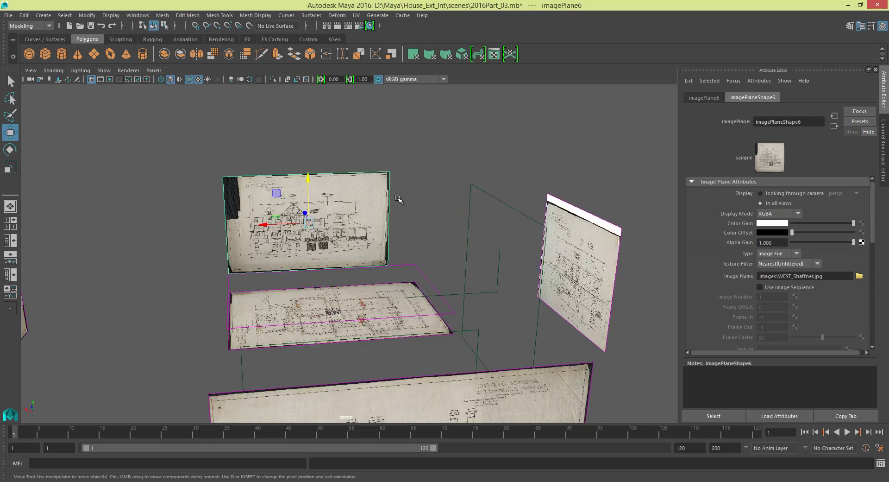
pyautogui.press('Delete')
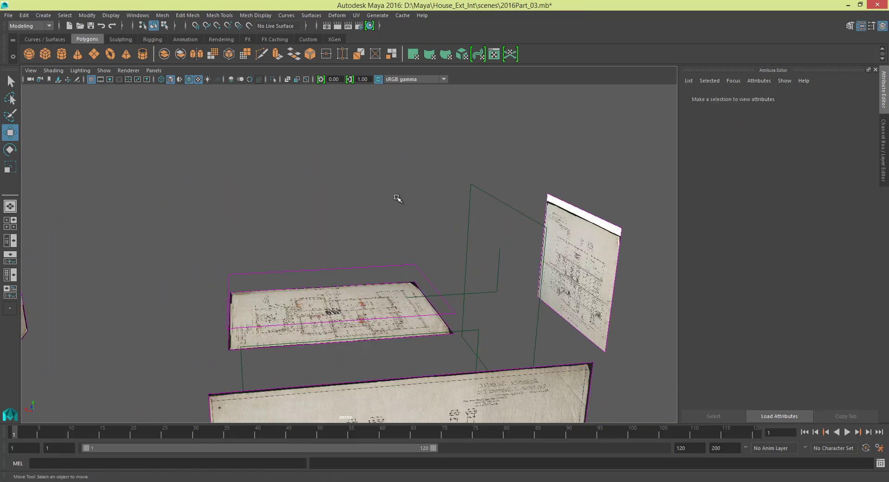
# - Raise the second-floor plan image plane's Alpha Gain to about 0.94, and deselect it
pyautogui.keyDown('alt'); pyautogui.moveTo(352, 248); pyautogui.dragTo(479, 258); pyautogui.keyUp('alt')
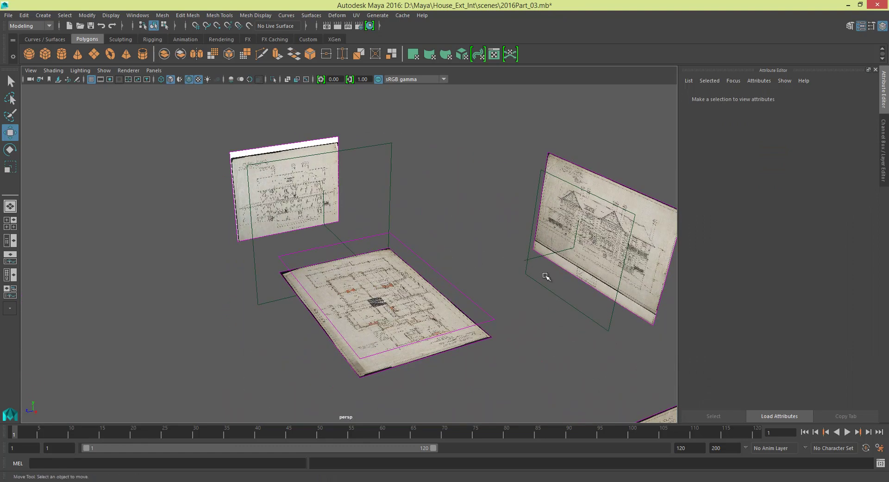
pyautogui.click(534, 215)
pyautogui.click(482, 212)
pyautogui.click(427, 262)
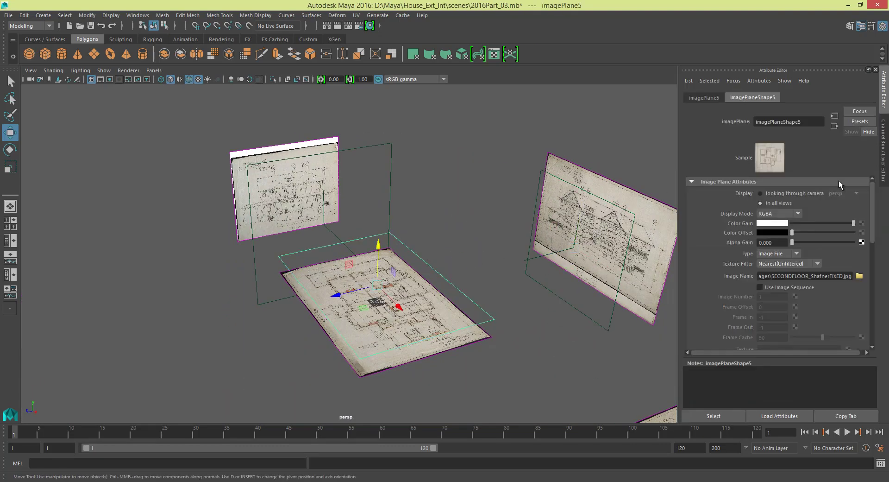
pyautogui.click(883, 130)
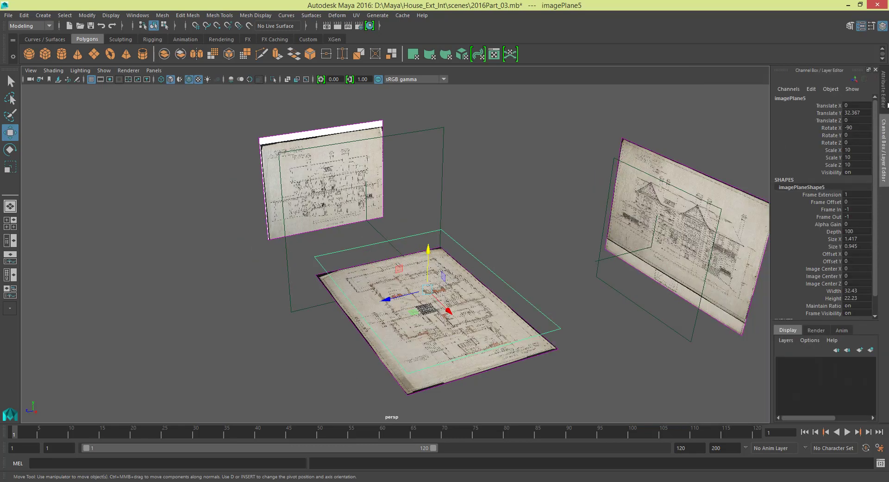
pyautogui.click(884, 93)
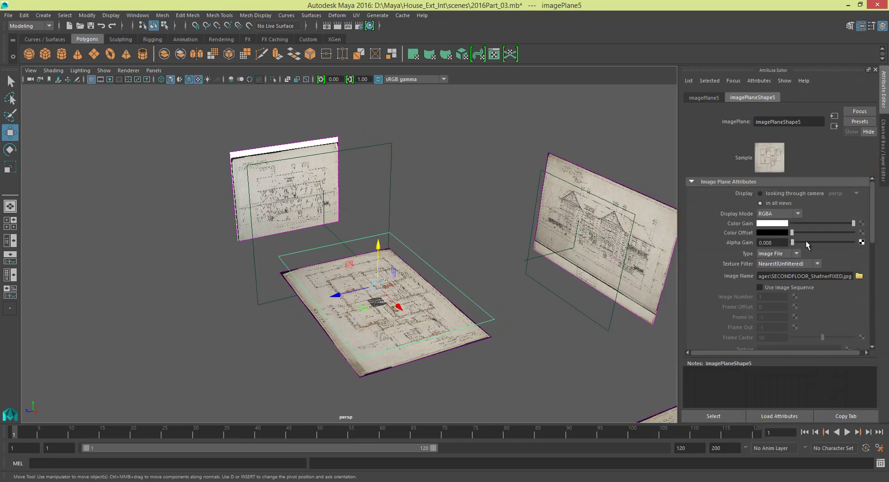
pyautogui.moveTo(806, 243); pyautogui.dragTo(854, 242)
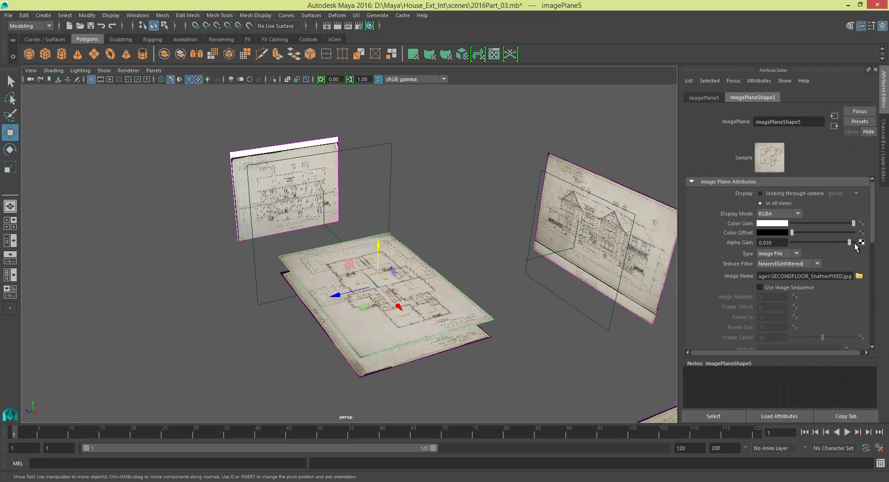
pyautogui.click(459, 211)
# - Save the scene with the updated image planes
pyautogui.keyDown('alt'); pyautogui.moveTo(470, 218); pyautogui.dragTo(526, 217); pyautogui.keyUp('alt')
pyautogui.scroll(-5, 458, 189)
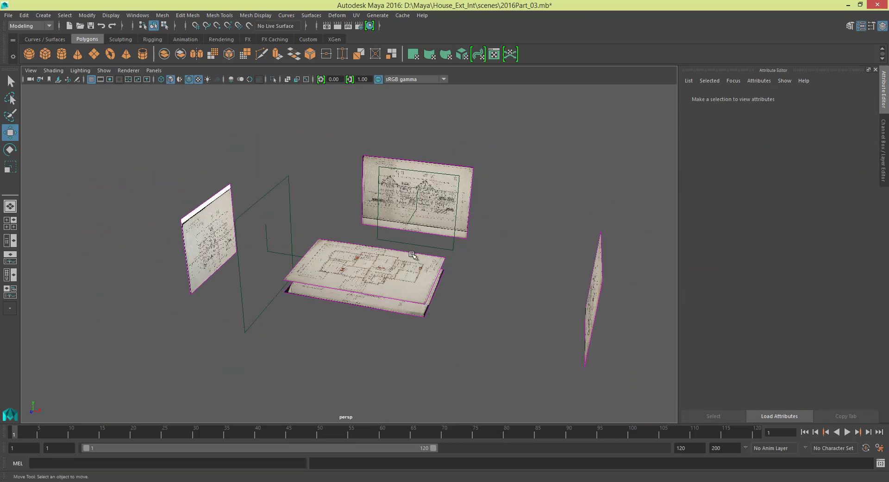
pyautogui.click(91, 26)
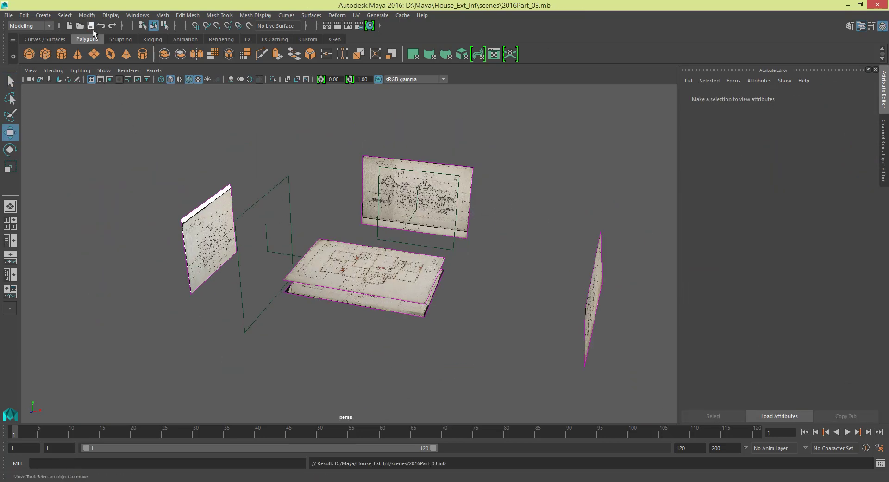
pyautogui.keyDown('alt'); pyautogui.moveTo(337, 122); pyautogui.dragTo(355, 160); pyautogui.keyUp('alt')
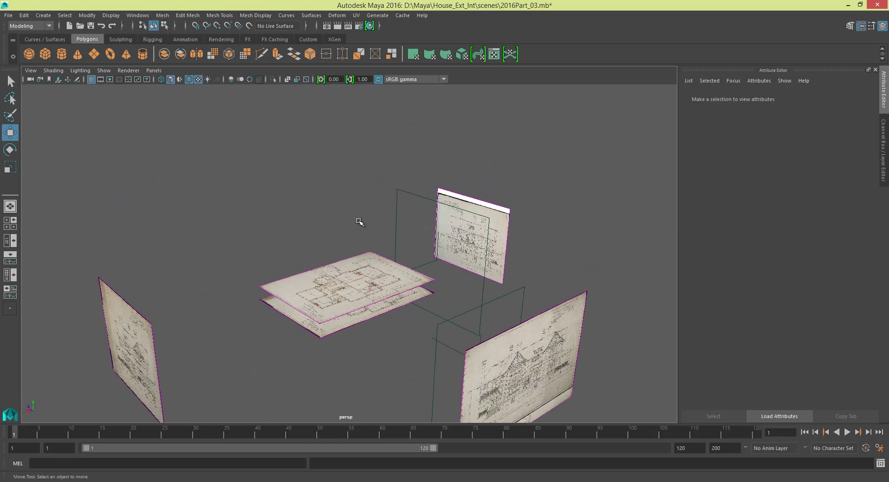
pyautogui.scroll(2, 357, 221)
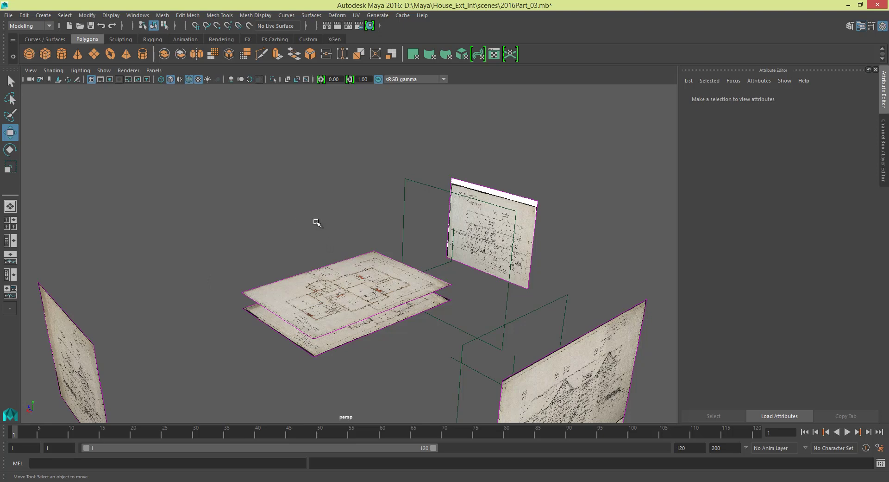
pyautogui.keyDown('alt'); pyautogui.moveTo(325, 224); pyautogui.dragTo(317, 204, button='middle'); pyautogui.keyUp('alt')
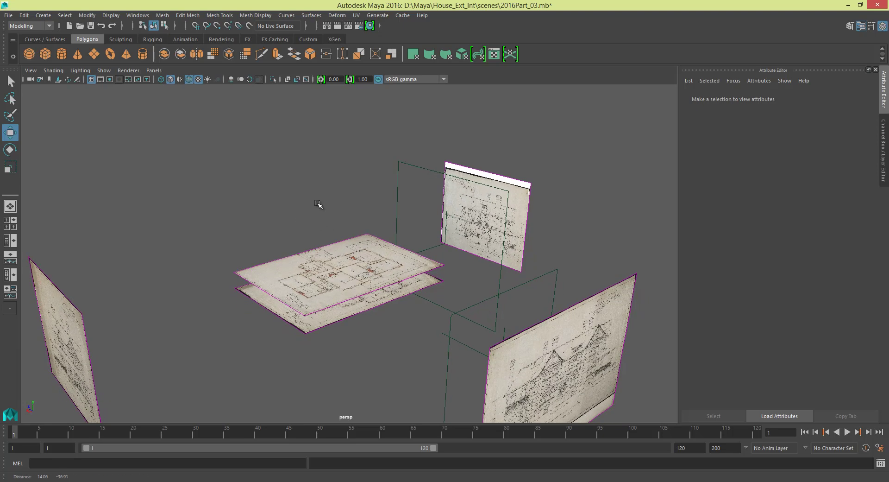